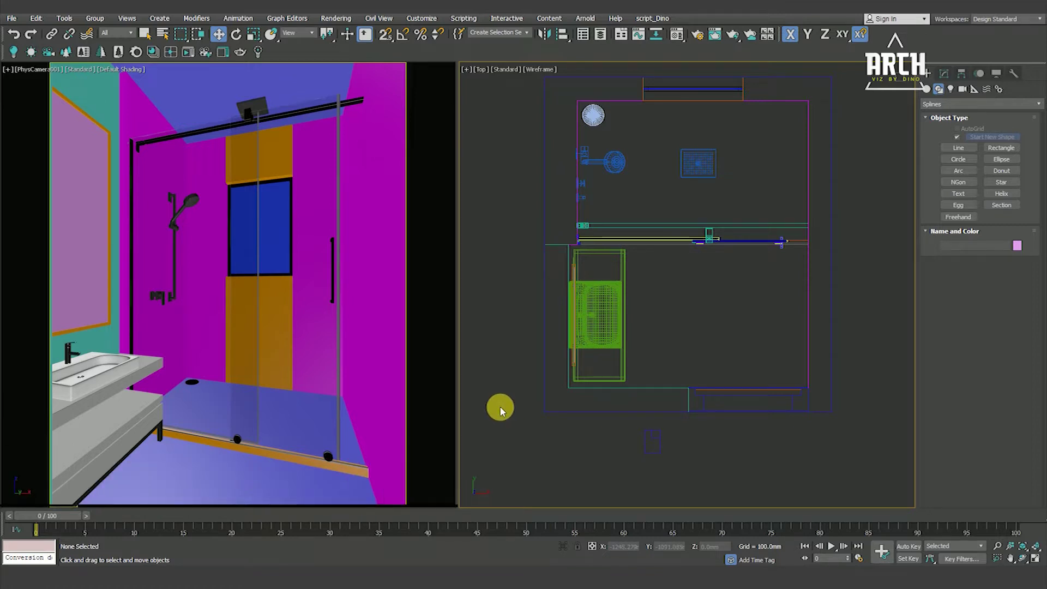
Maximize the Top viewport, switch to shaded display and orbit into an angled view
key(alt+w)
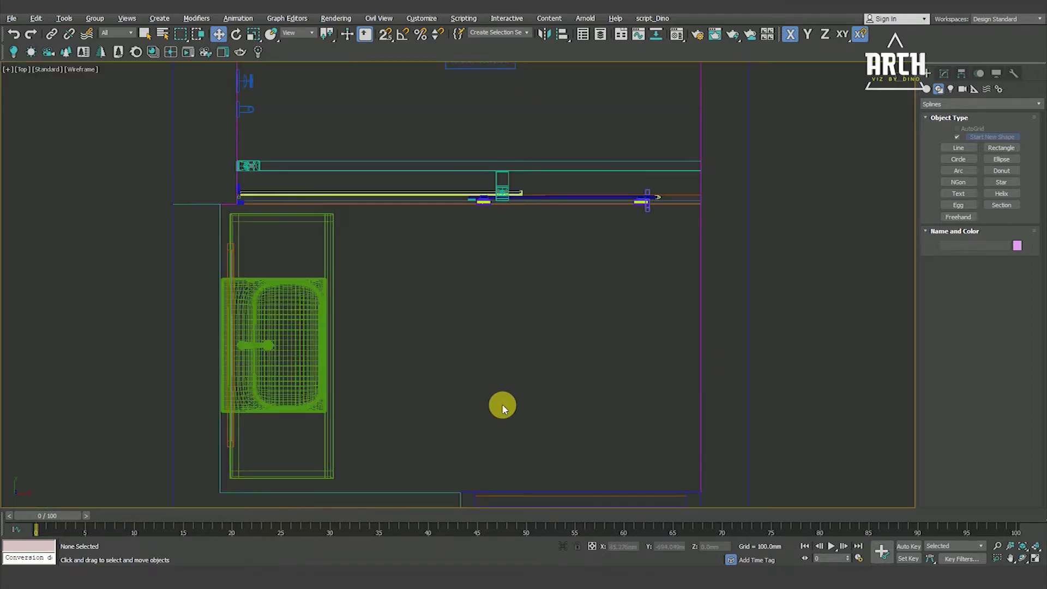
scroll(496, 372, down, 3)
key(F3)
alt+middle_drag(496, 372, 436, 305)
click(524, 246)
key(F4)
click(764, 294)
Hide all lights and cameras using the Display panel's Hide by Category
click(997, 73)
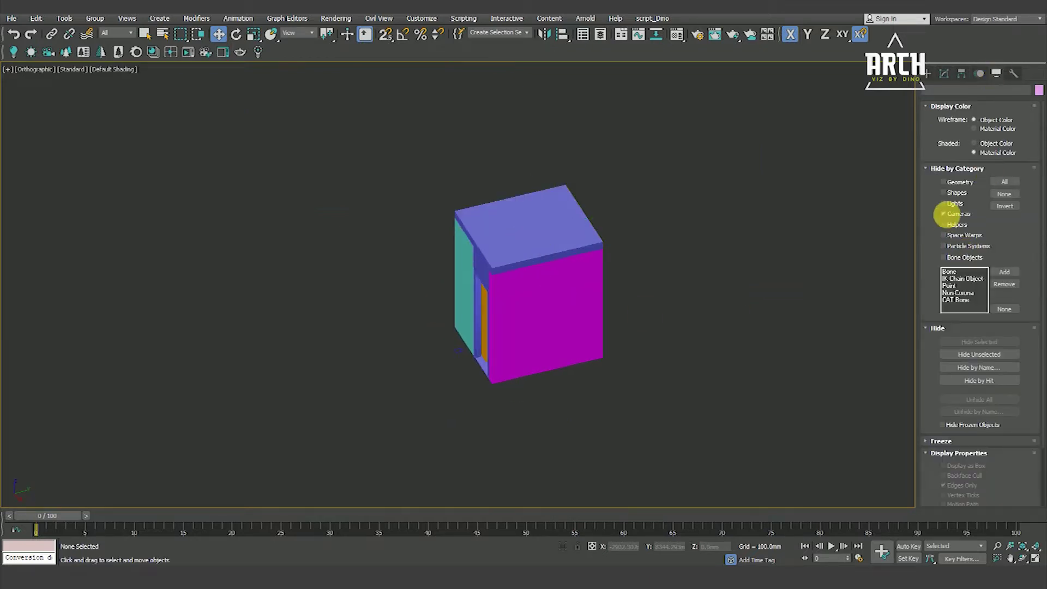
click(947, 203)
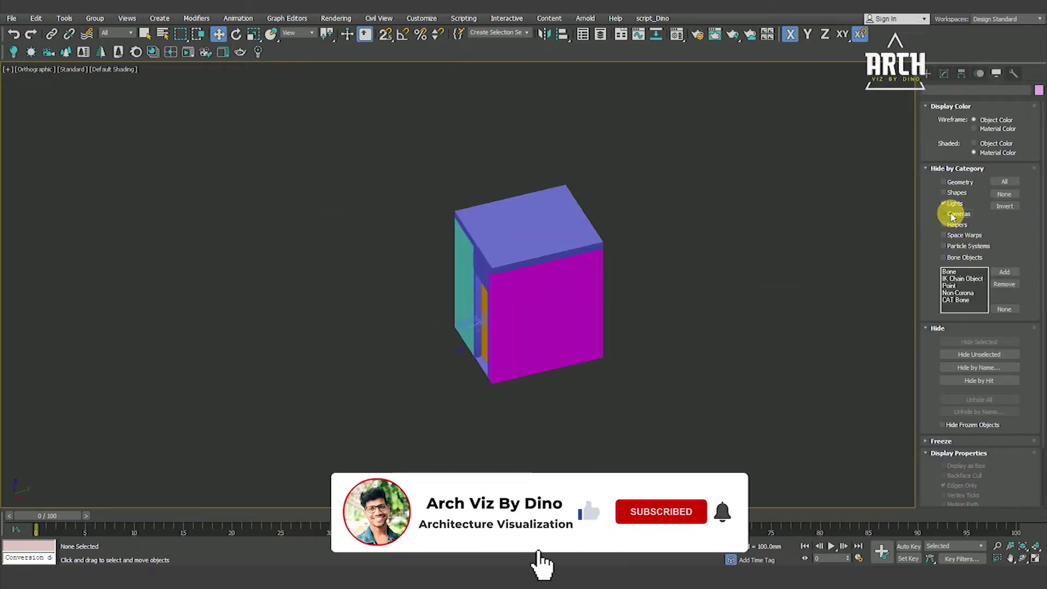
click(954, 216)
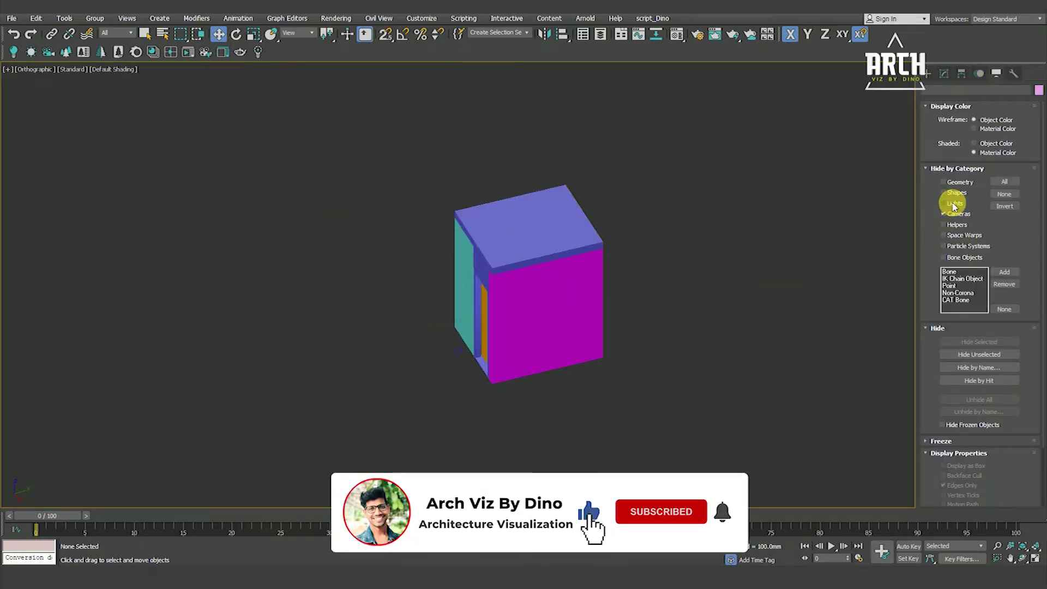
key(F3)
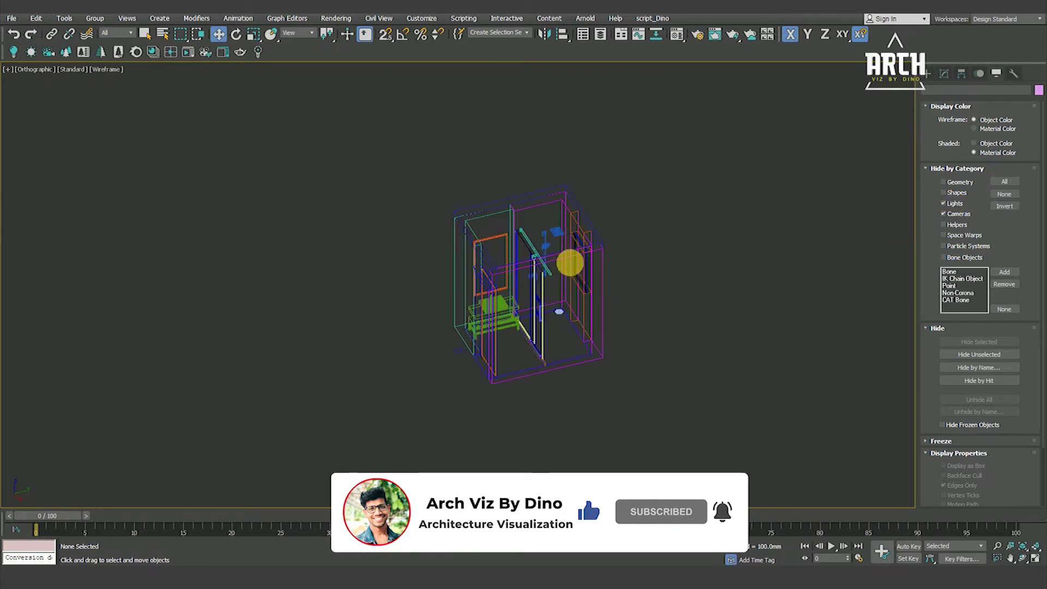
key(F3)
Hide the roof, recentre the view and open the Material Editor on a fresh slot
click(508, 175)
right_click(509, 175)
click(537, 137)
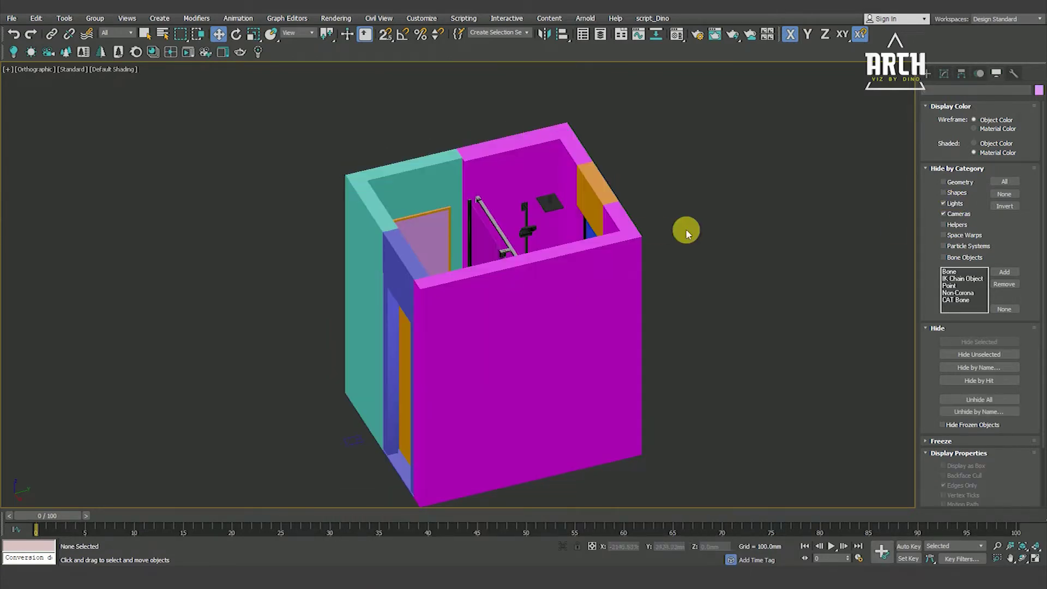
scroll(524, 257, down, 5)
middle_drag(510, 298, 616, 257)
scroll(600, 268, up, 4)
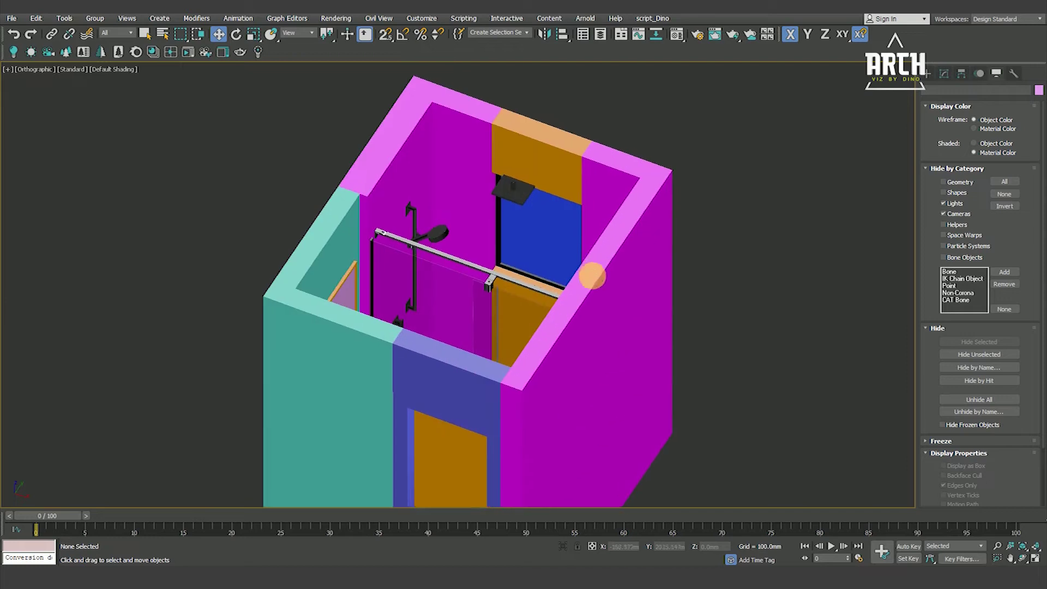
scroll(586, 273, up, 1)
key(m)
click(680, 136)
text(Wall)
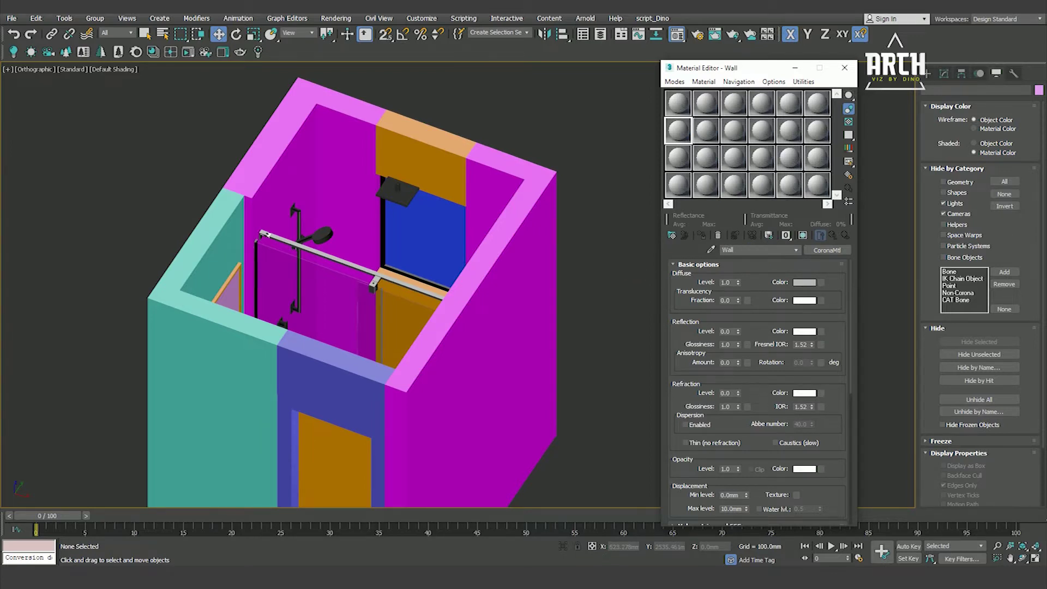
Select the teal back wall and blue left wall and assign them the Wall material
mouse_move(344, 412)
alt+middle_down()
mouse_move(459, 415)
mouse_move(467, 370)
mouse_move(407, 369)
mouse_move(398, 304)
mouse_move(434, 194)
alt+middle_up()
key(F4)
click(434, 194)
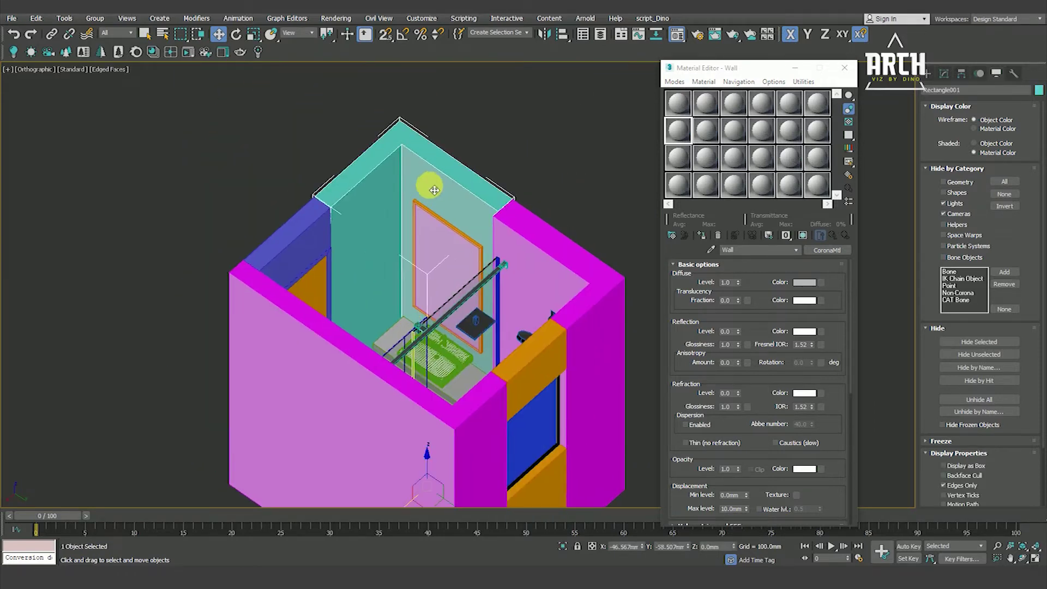
ctrl+click(319, 238)
mouse_move(372, 323)
alt+middle_down()
mouse_move(311, 335)
mouse_move(349, 343)
mouse_move(423, 335)
mouse_move(409, 346)
alt+middle_up()
click(674, 232)
click(702, 235)
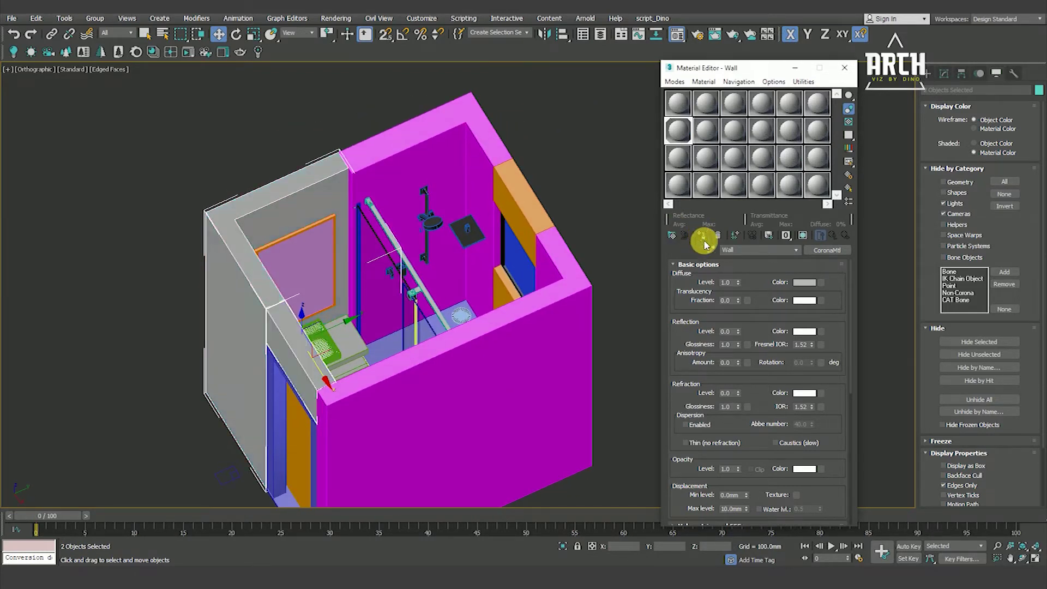
Set the Wall material's diffuse colour to a light grey value of 220
click(802, 287)
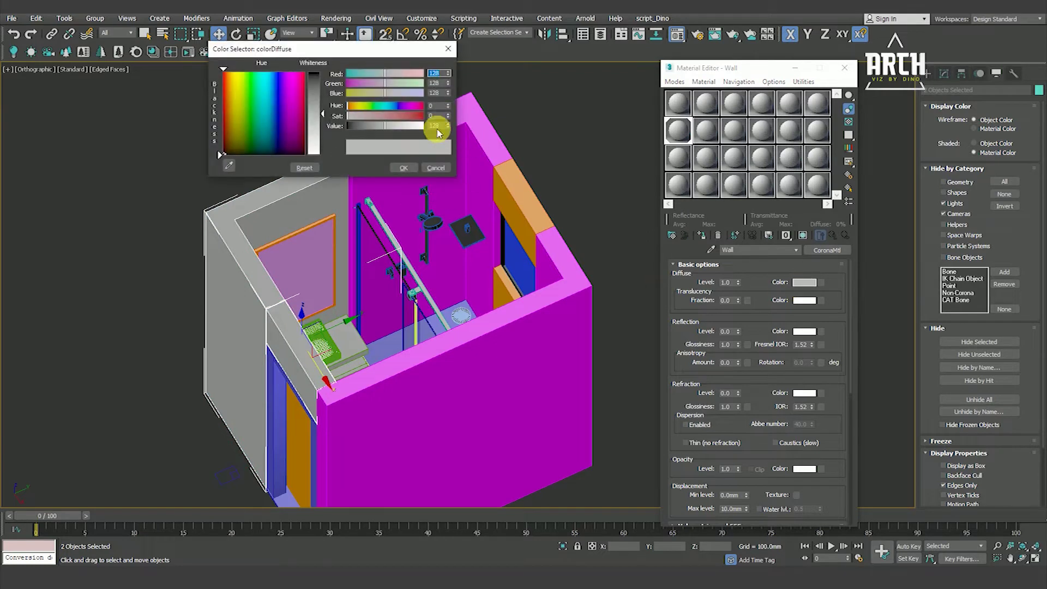
text(220)
key(Return)
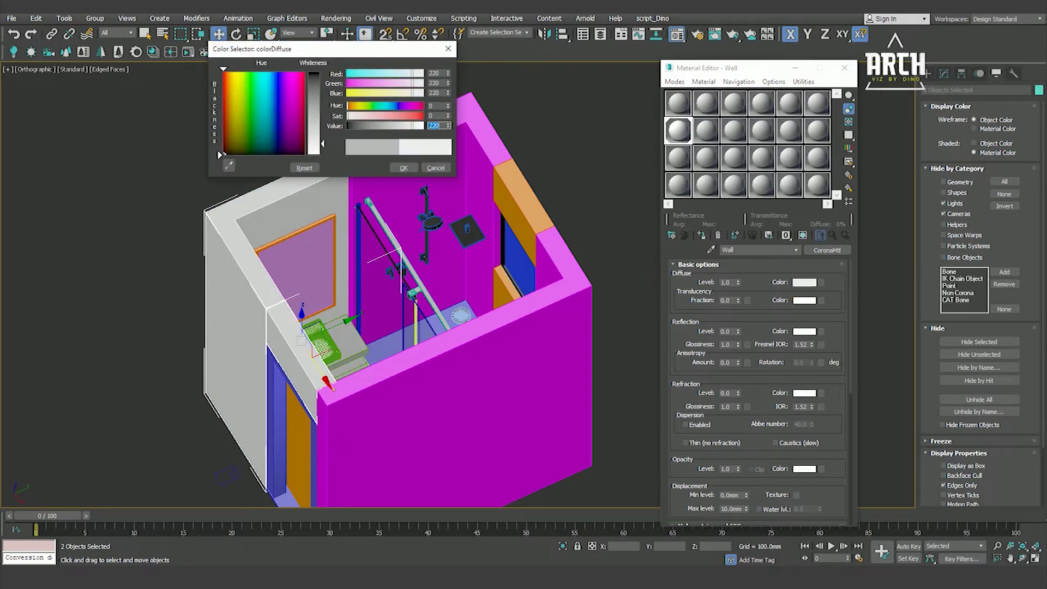
drag(326, 145, 322, 158)
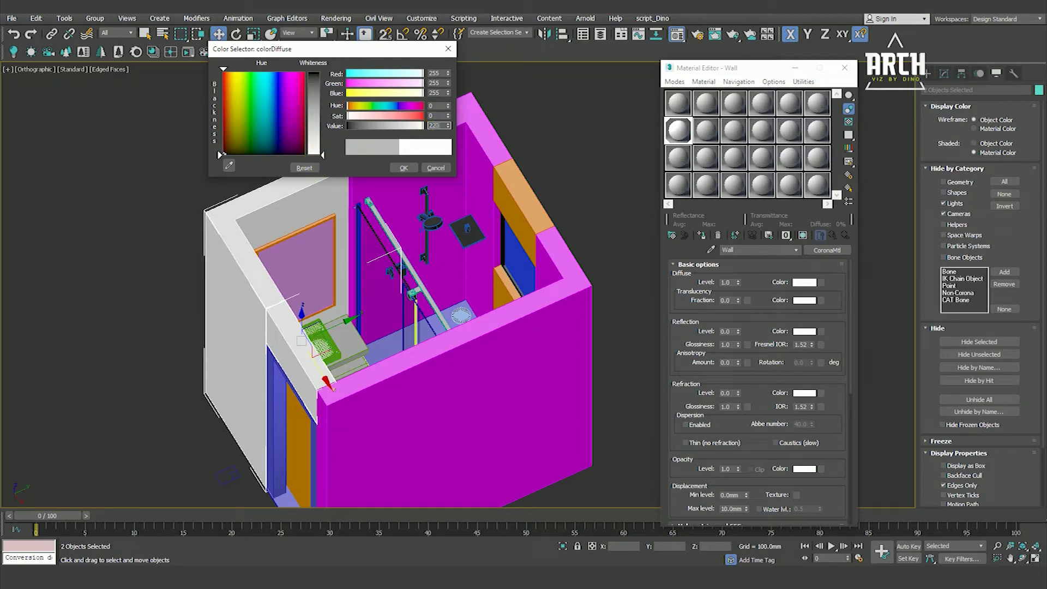
key(Return)
click(404, 168)
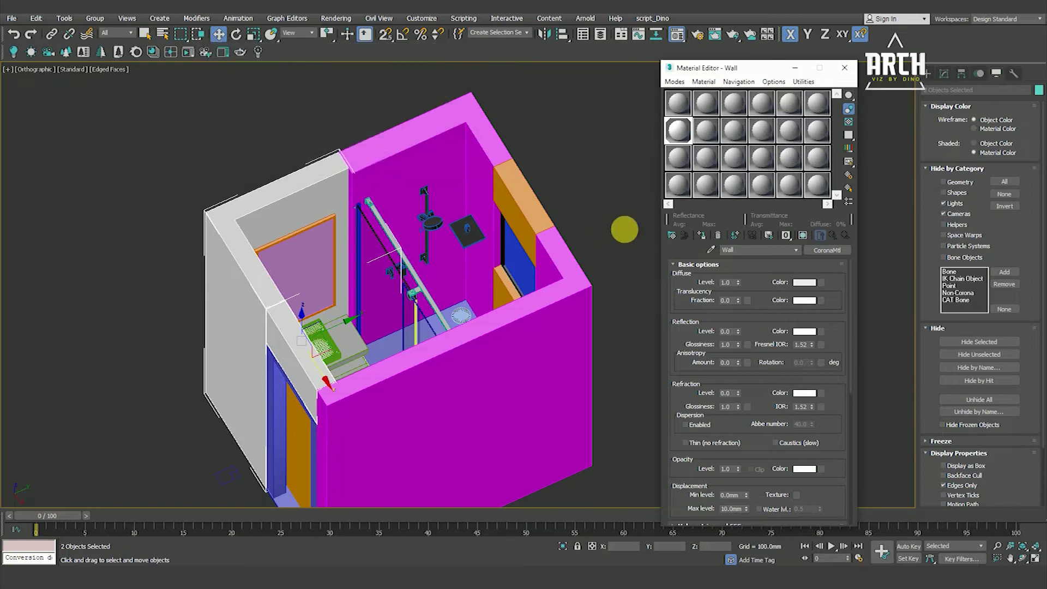
Select the three magenta walls and isolate them with Alt+Q
click(556, 158)
scroll(452, 264, down, 3)
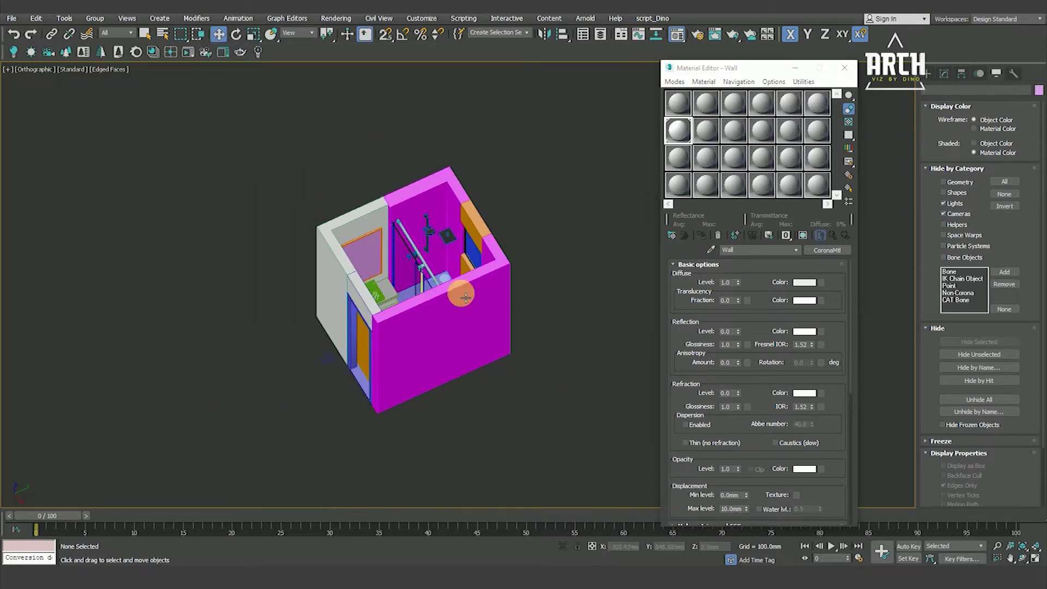
alt+middle_drag(461, 293, 426, 179)
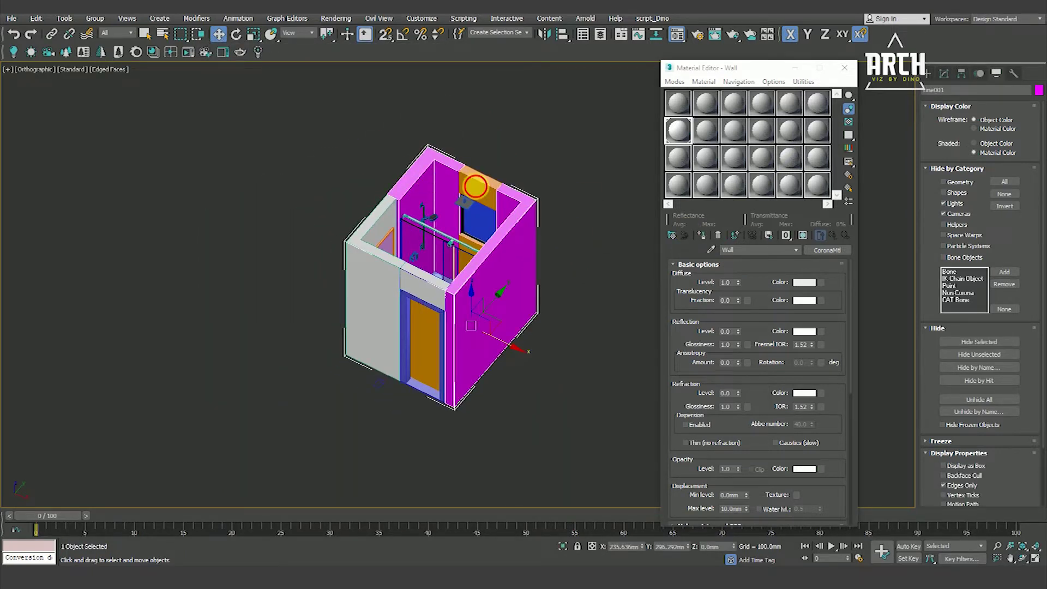
click(487, 284)
scroll(483, 251, up, 3)
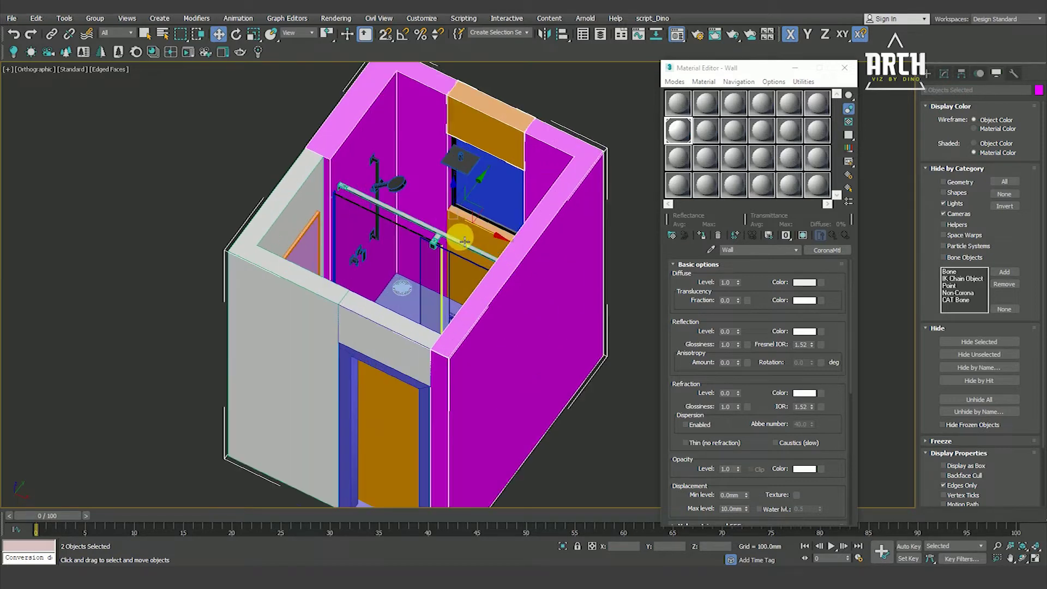
ctrl+click(597, 325)
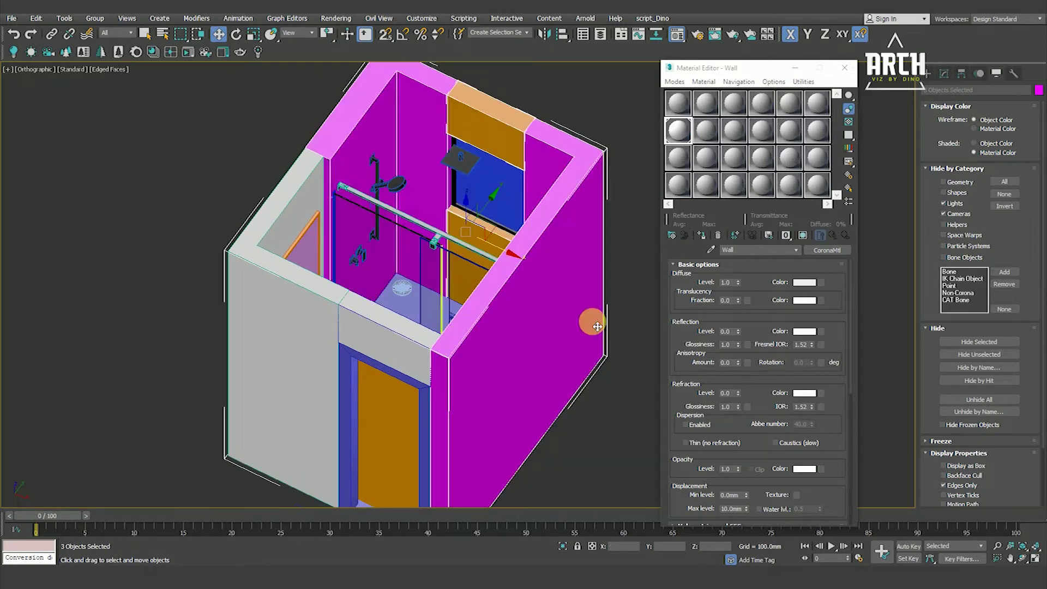
key(alt+q)
Select all three isolated walls and open the diffuse map list of a new material in slot 08
scroll(433, 332, down, 3)
alt+middle_drag(244, 348, 292, 342)
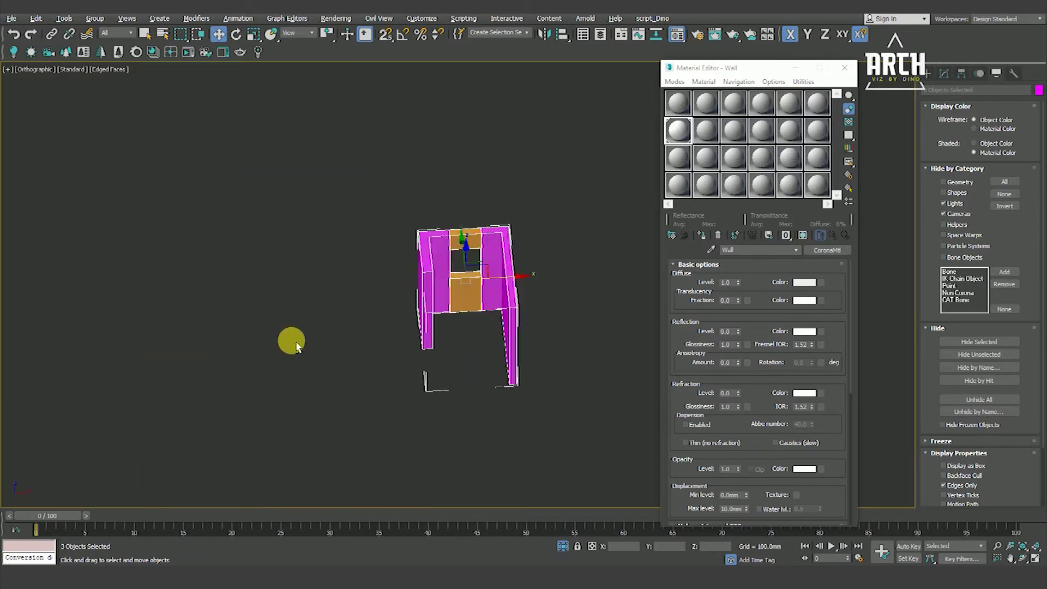
scroll(410, 330, up, 3)
click(409, 330)
key(F4)
key(ctrl+a)
alt+middle_drag(444, 382, 425, 339)
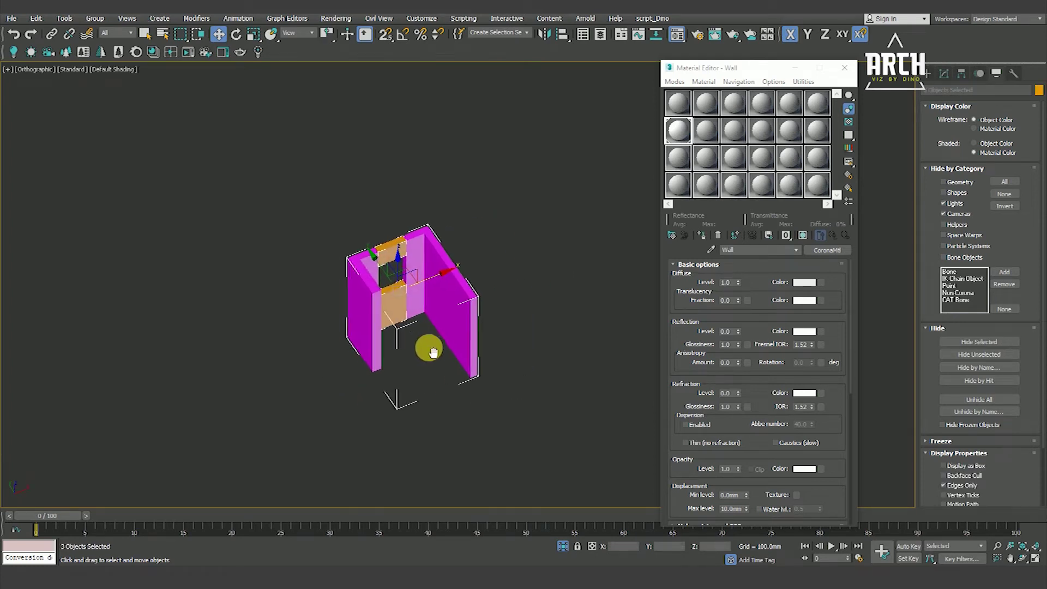
scroll(428, 299, up, 4)
click(705, 141)
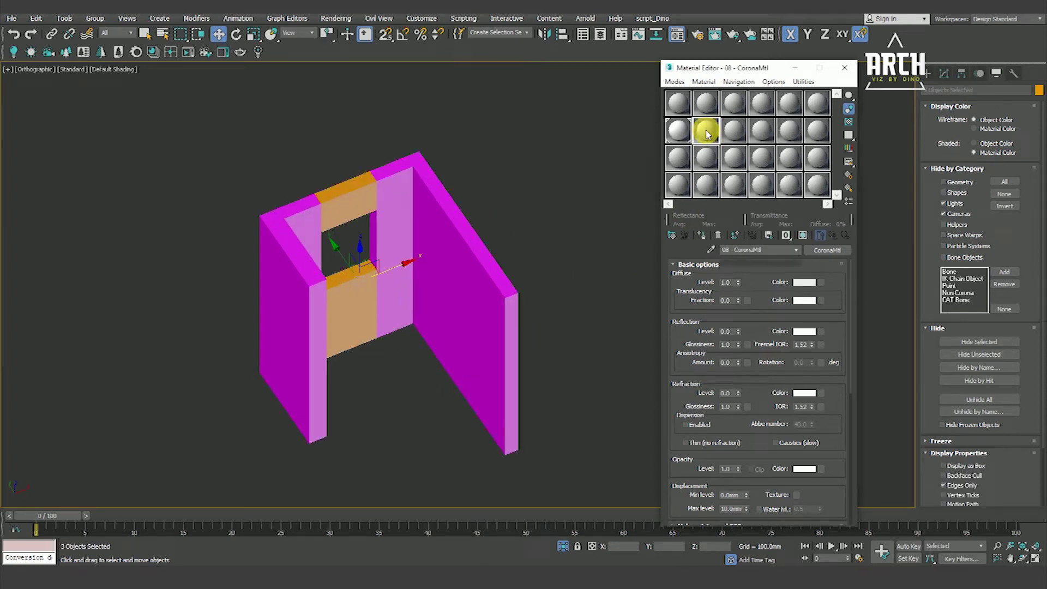
click(822, 283)
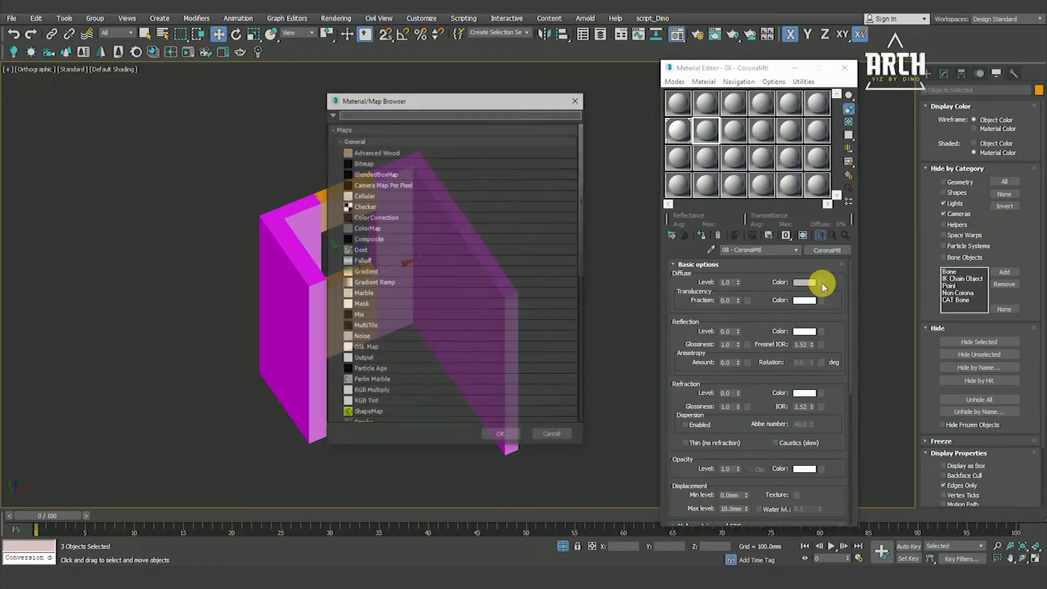
Load SY117.JPG from the Datacraft marbles folder as the diffuse Bitmap, after previewing SY107 and SY108
double_click(373, 163)
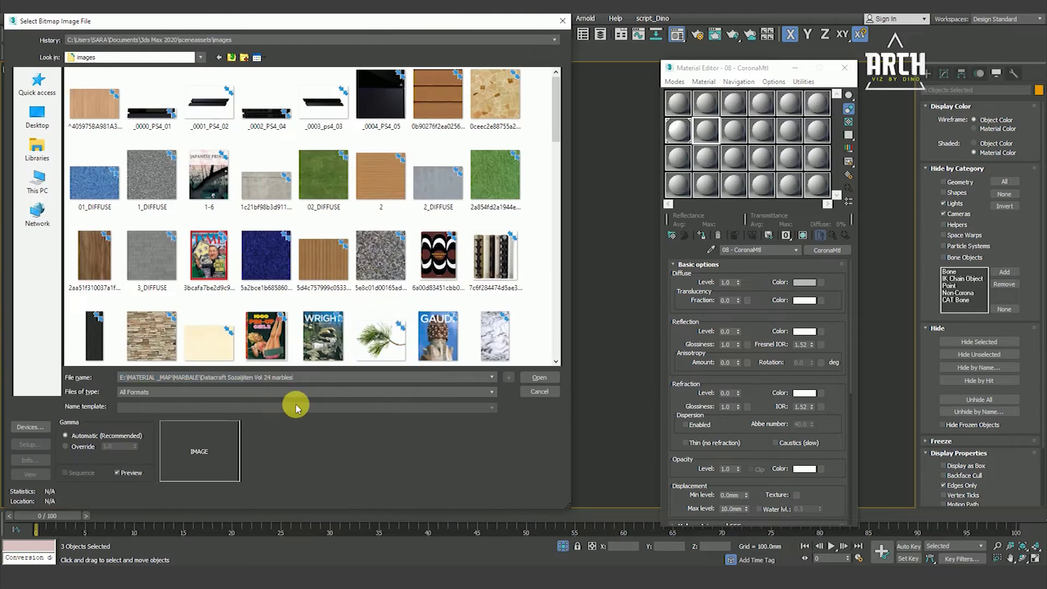
key(Return)
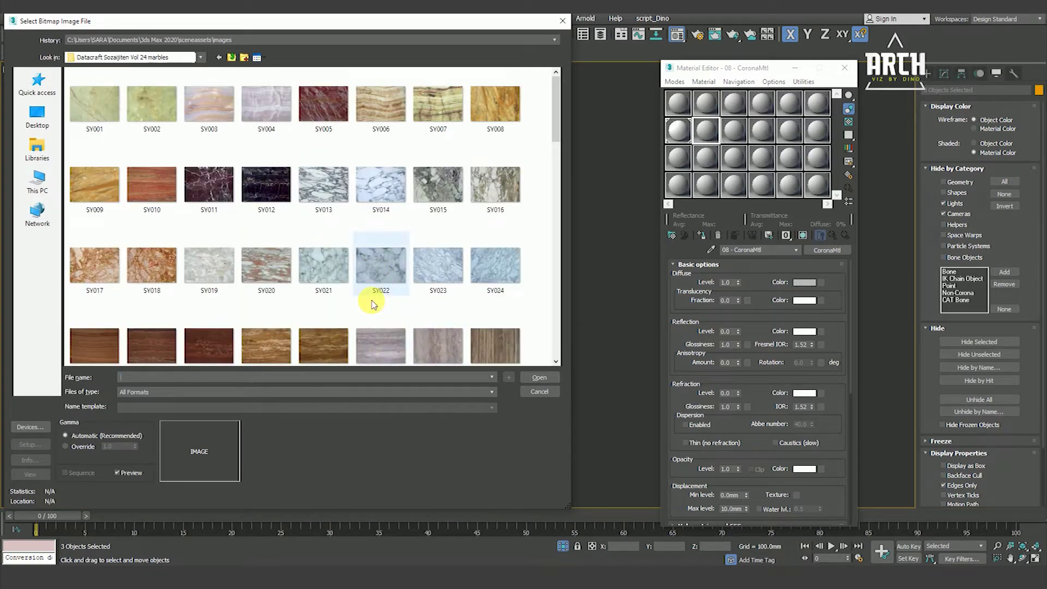
scroll(380, 297, down, 3)
scroll(368, 332, down, 3)
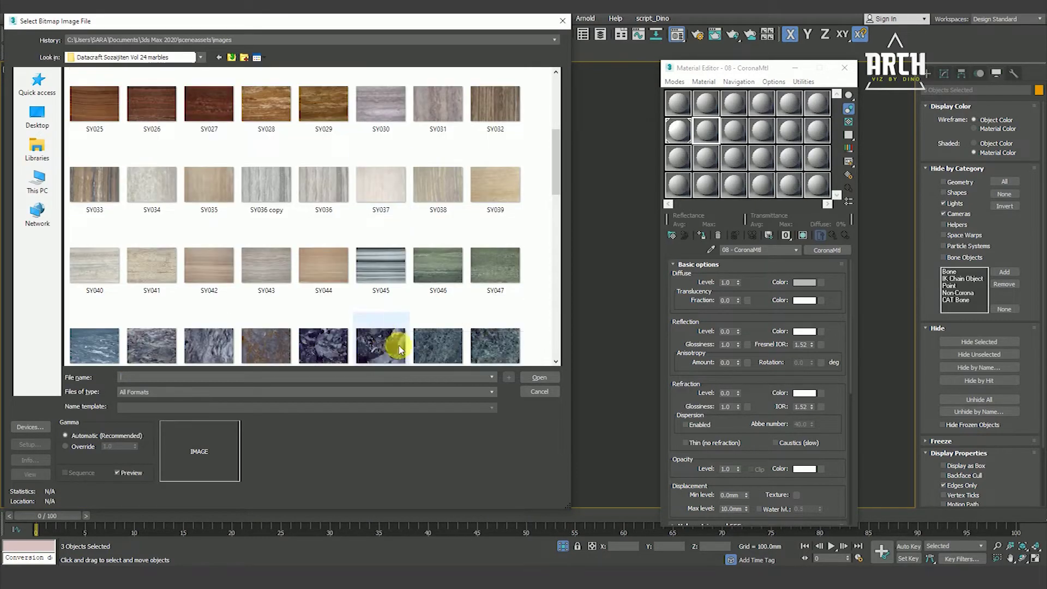
scroll(469, 327, down, 2)
scroll(470, 330, down, 3)
scroll(447, 335, down, 2)
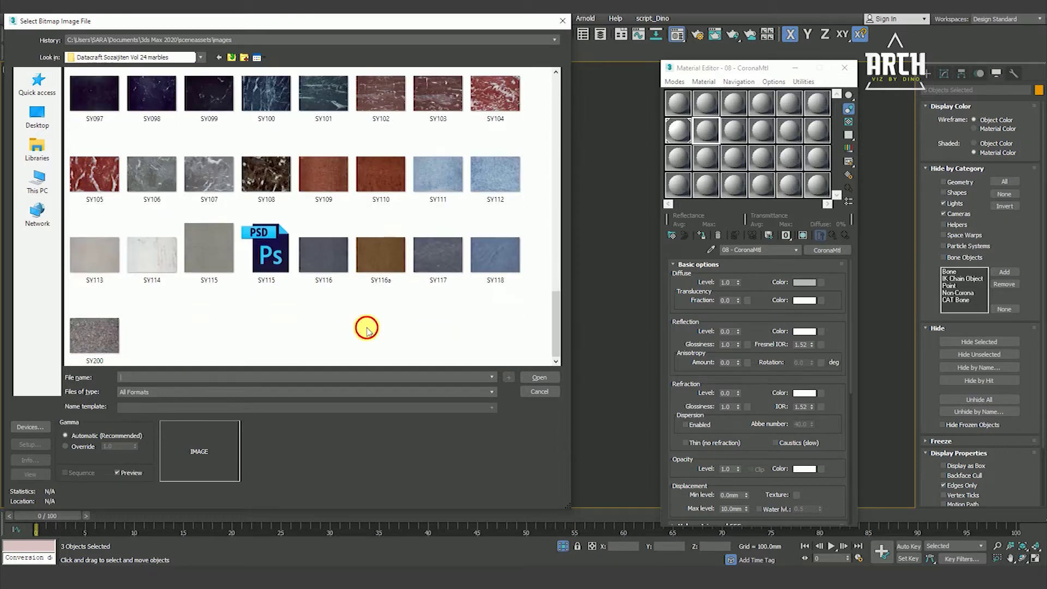
click(436, 256)
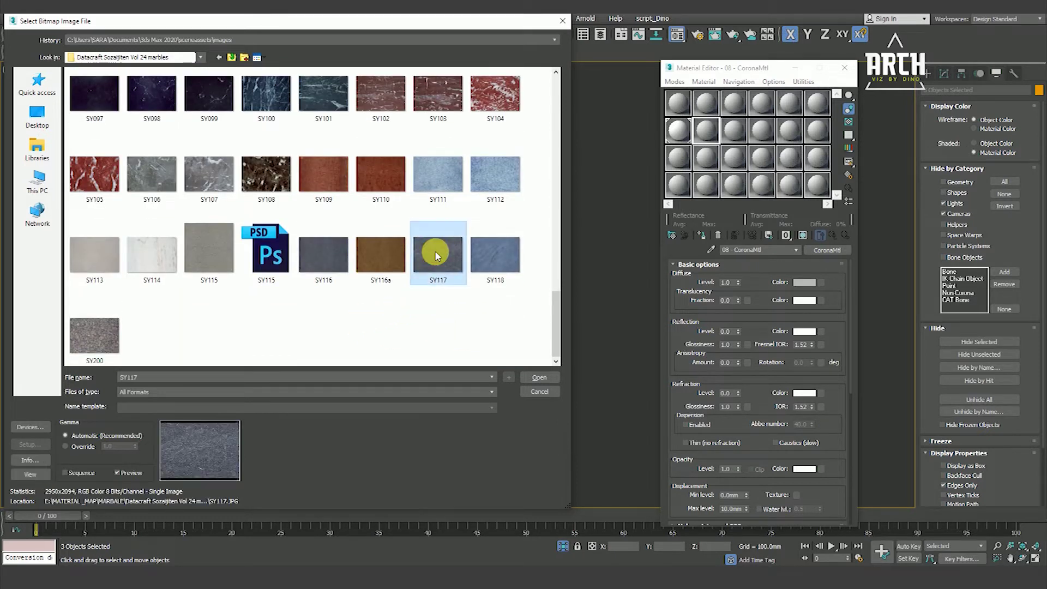
click(207, 175)
click(257, 180)
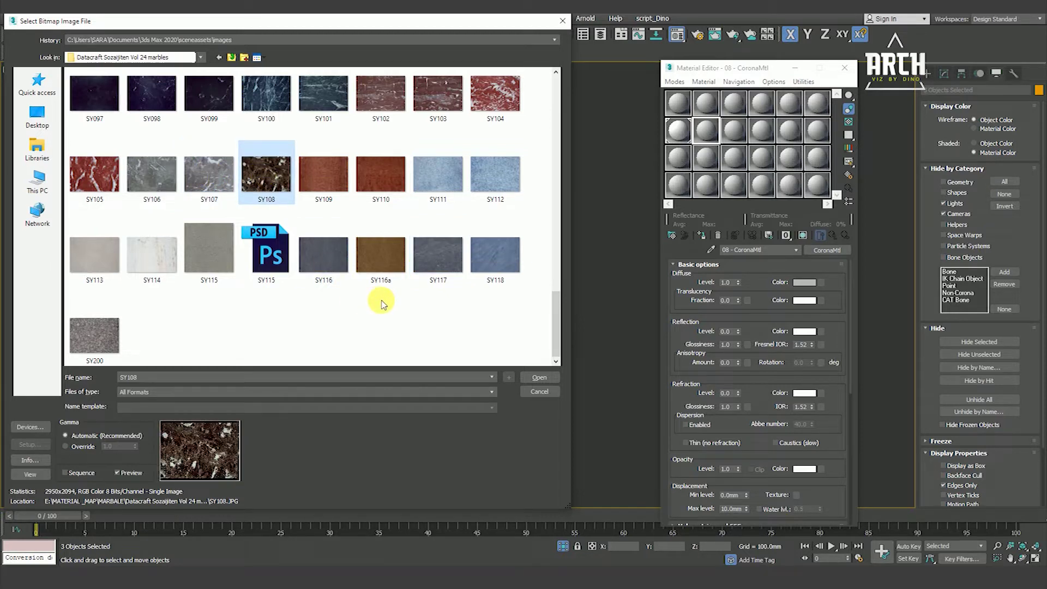
click(437, 252)
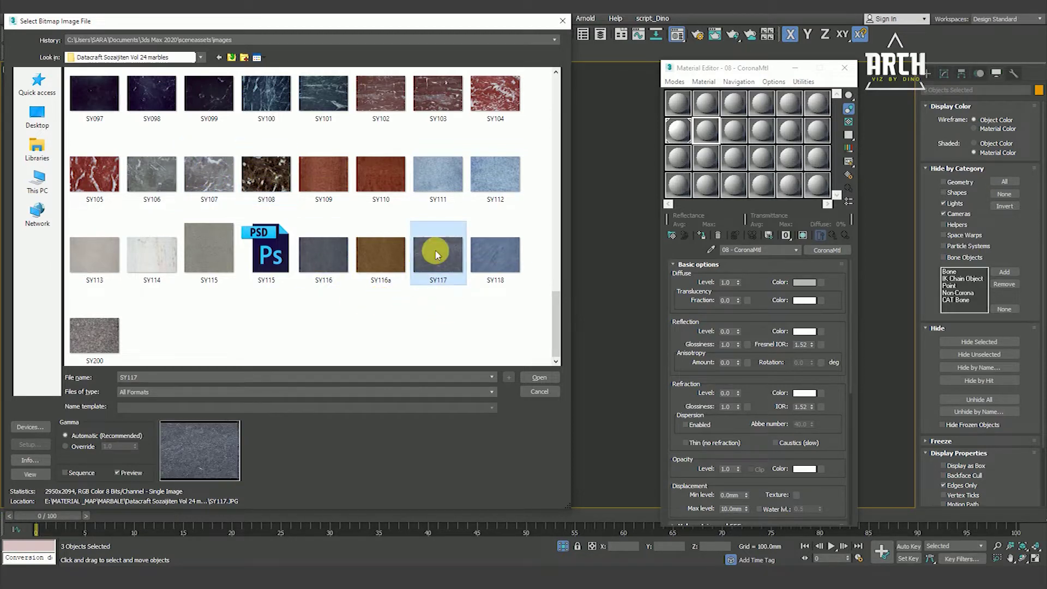
click(539, 378)
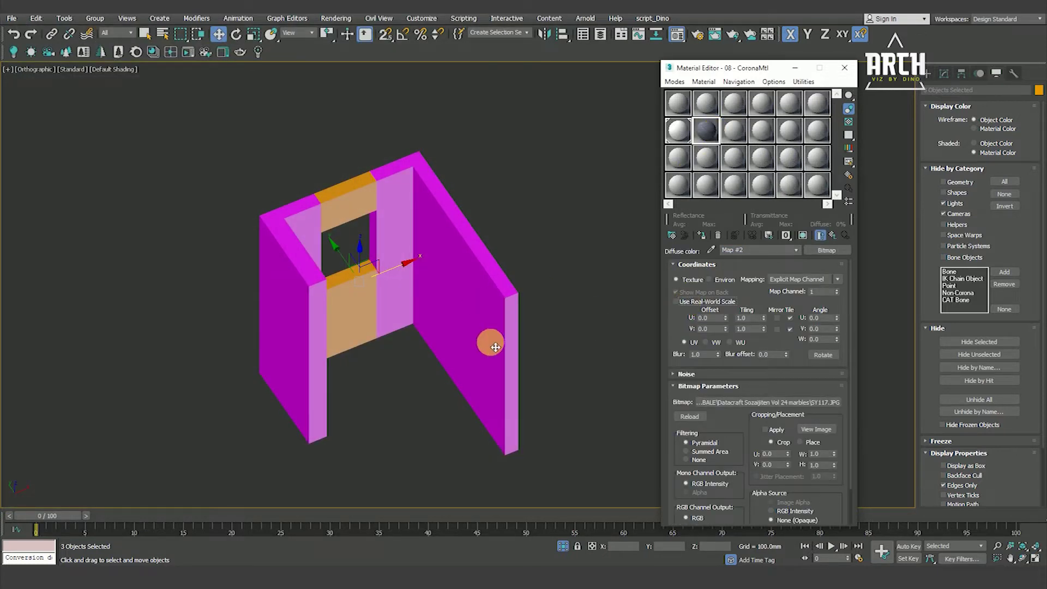
Assign the marble material to the walls, show it in the viewport and add a Box UVW Map without real-world size
alt+middle_drag(503, 342, 512, 339)
click(702, 237)
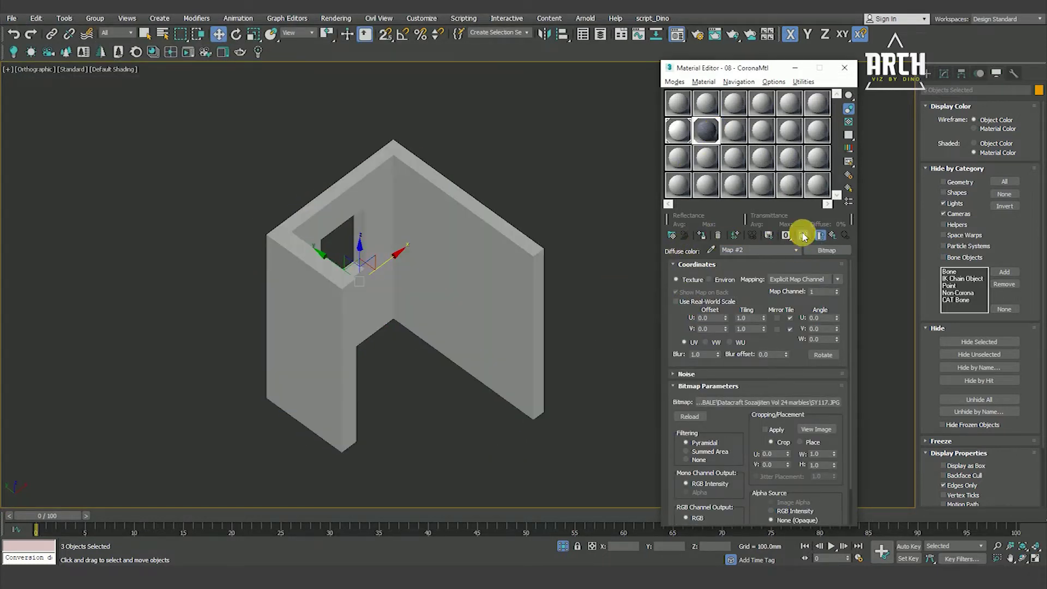
click(803, 235)
click(945, 73)
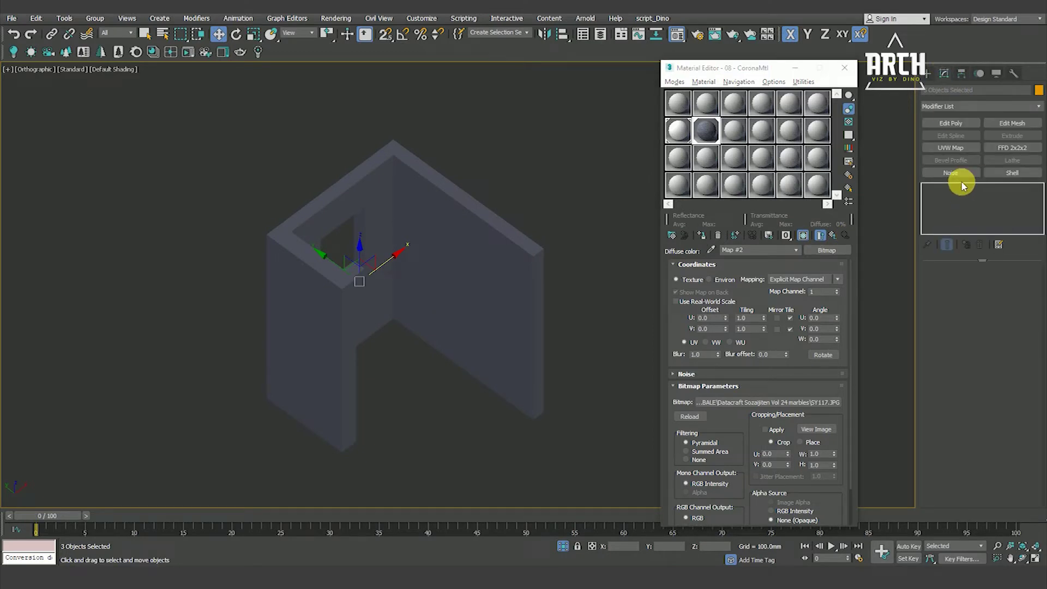
click(950, 147)
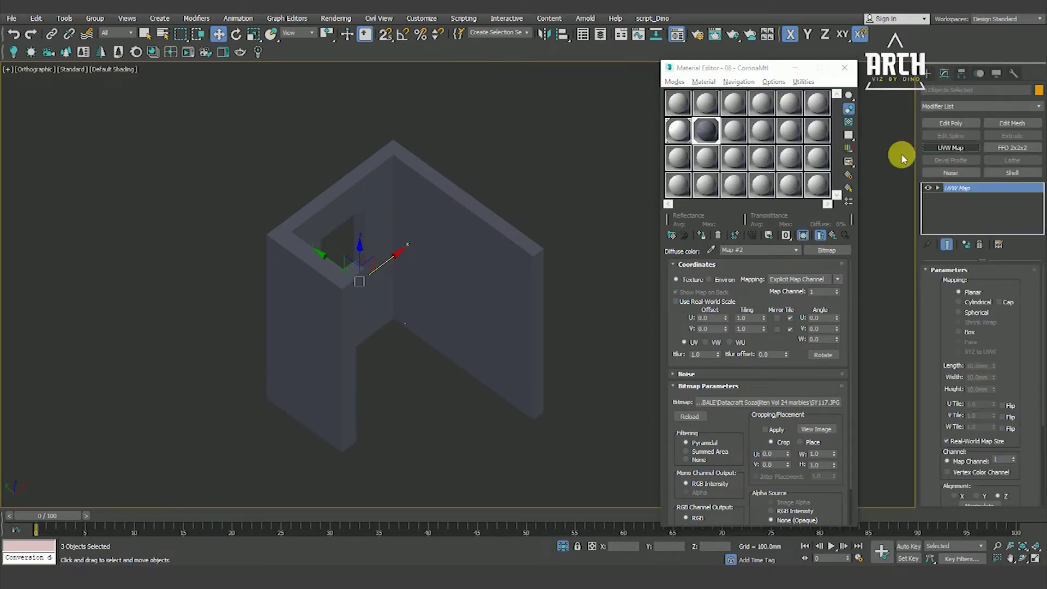
click(963, 333)
scroll(949, 343, down, 2)
click(946, 398)
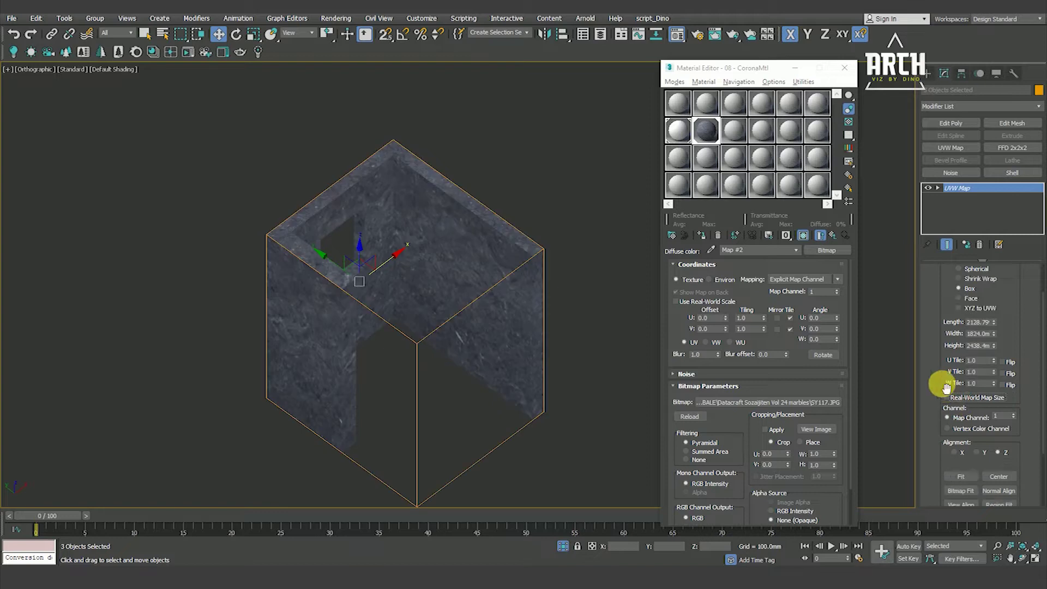
scroll(952, 420, down, 2)
Orbit around the walls to inspect the box-mapped marble, then deselect everything
alt+middle_drag(480, 410, 472, 369)
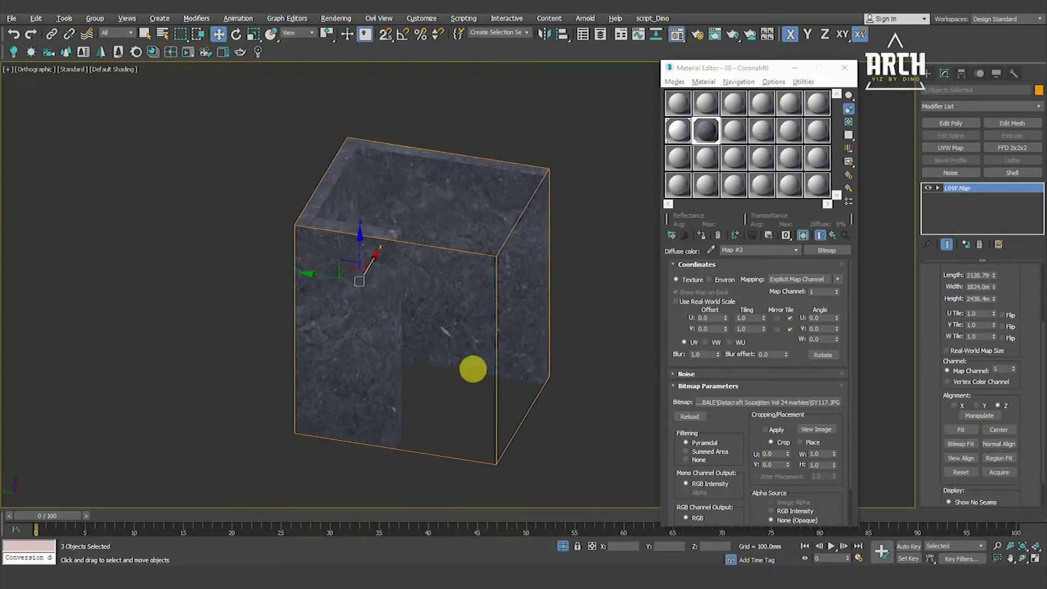
scroll(475, 245, up, 5)
scroll(482, 324, down, 3)
mouse_move(483, 325)
alt+middle_down()
mouse_move(437, 309)
mouse_move(419, 321)
alt+middle_up()
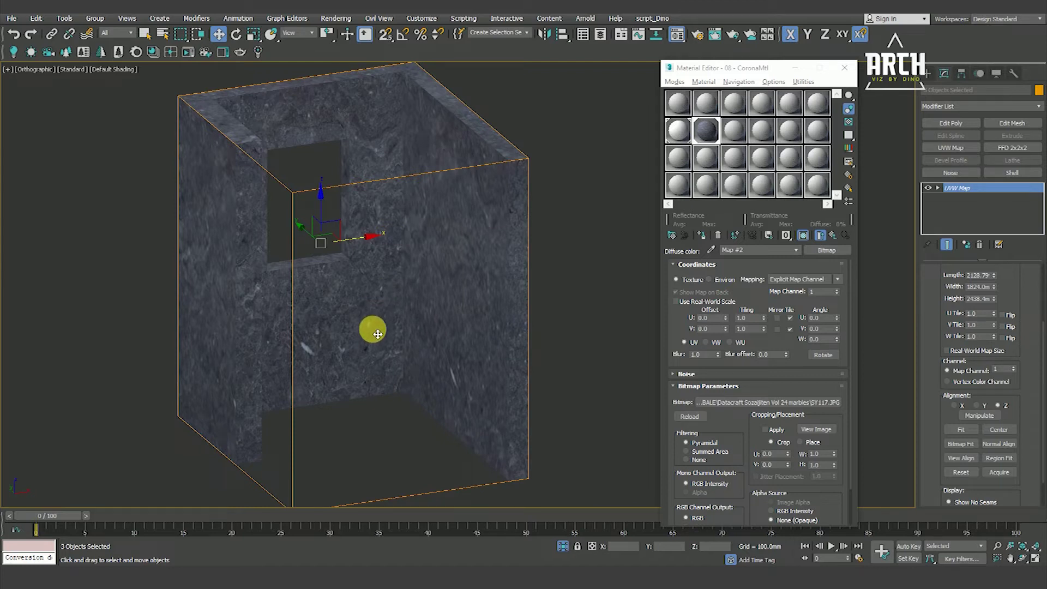
alt+middle_drag(377, 334, 437, 213)
key(F4)
scroll(451, 301, up, 4)
scroll(460, 297, down, 4)
key(F4)
mouse_move(386, 320)
alt+middle_down()
mouse_move(412, 285)
mouse_move(554, 200)
alt+middle_up()
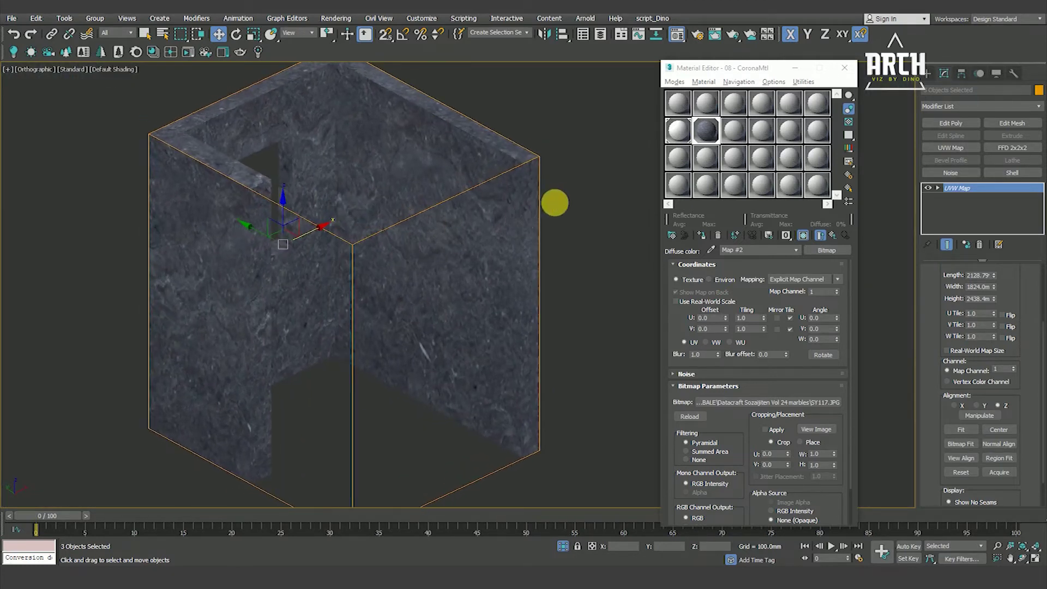
click(548, 200)
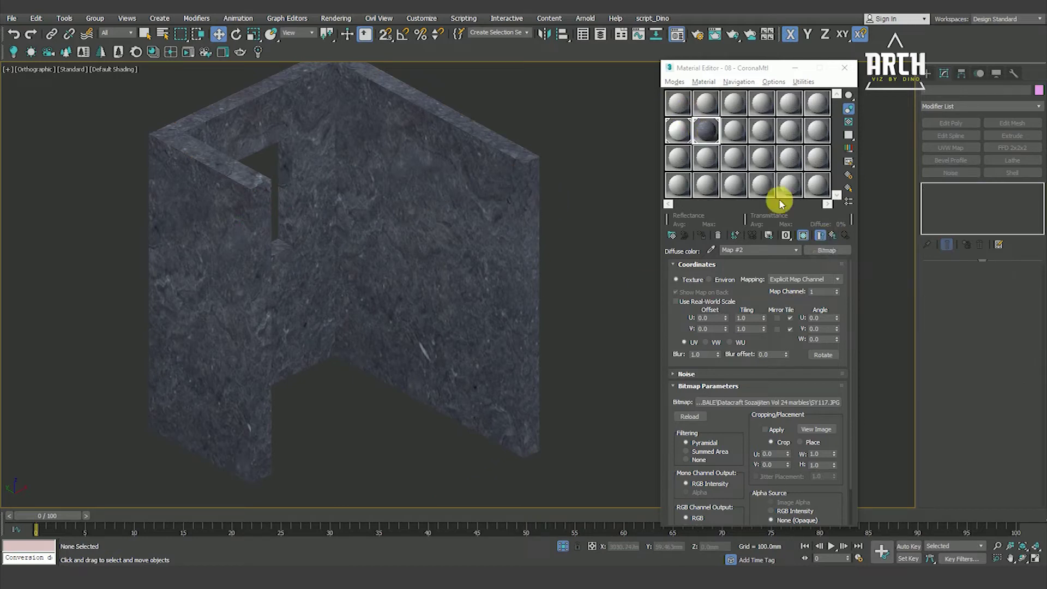
Open the material type browser from the parent Corona material and dismiss the Corona error window
click(833, 235)
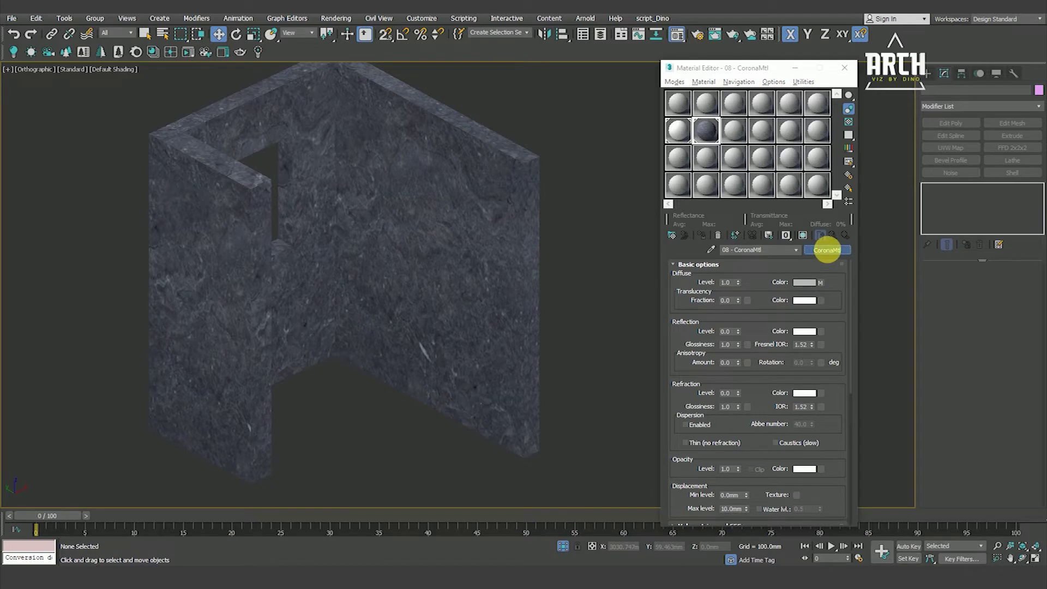
click(824, 249)
click(355, 82)
click(380, 51)
Close the material browser without changes and open the map-type list from the diffuse bitmap
click(425, 297)
click(371, 267)
click(369, 269)
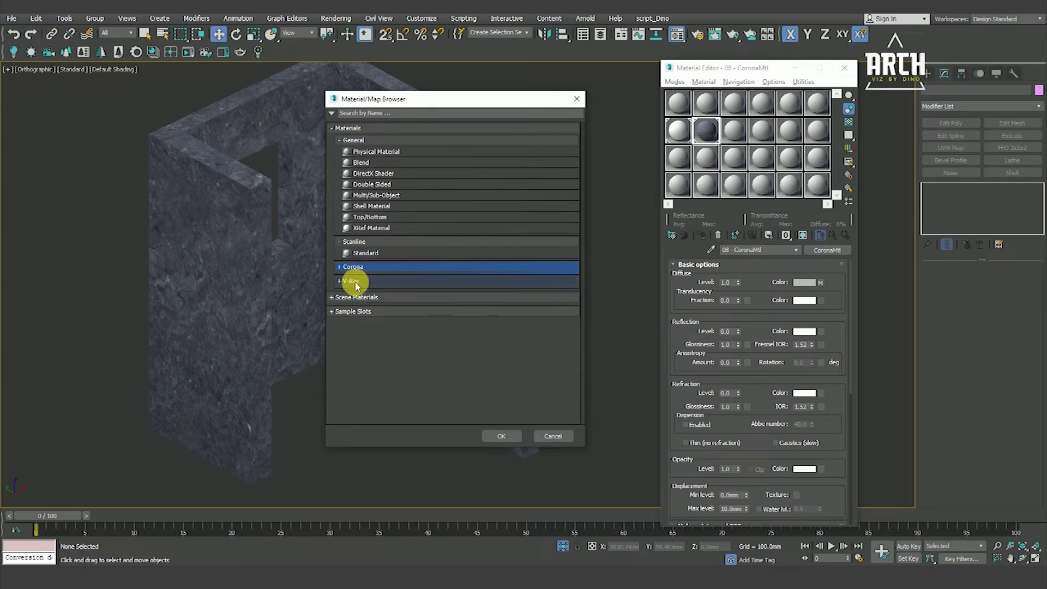
click(363, 280)
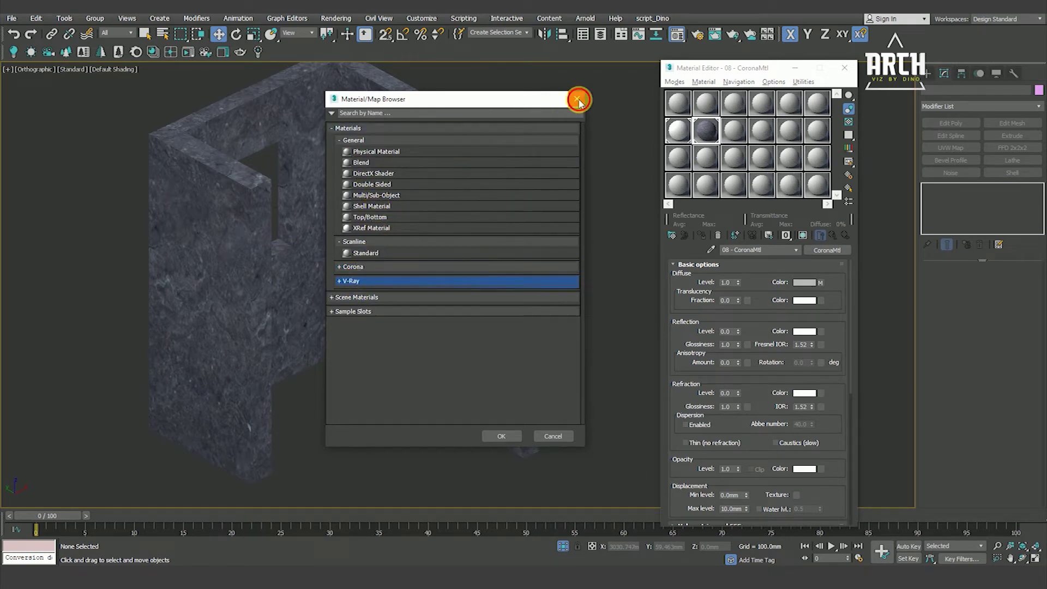
click(577, 98)
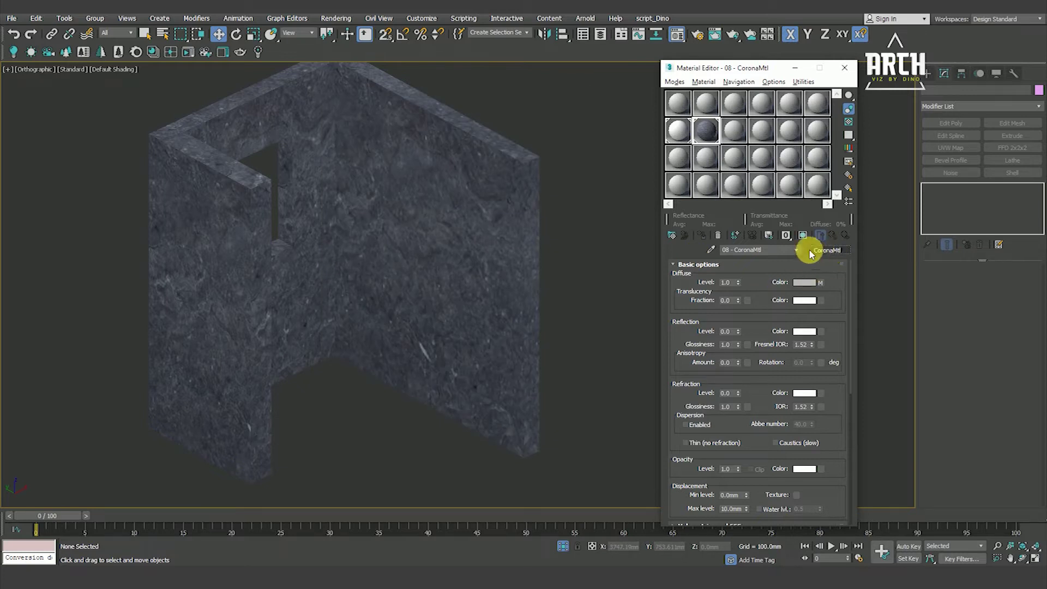
click(821, 284)
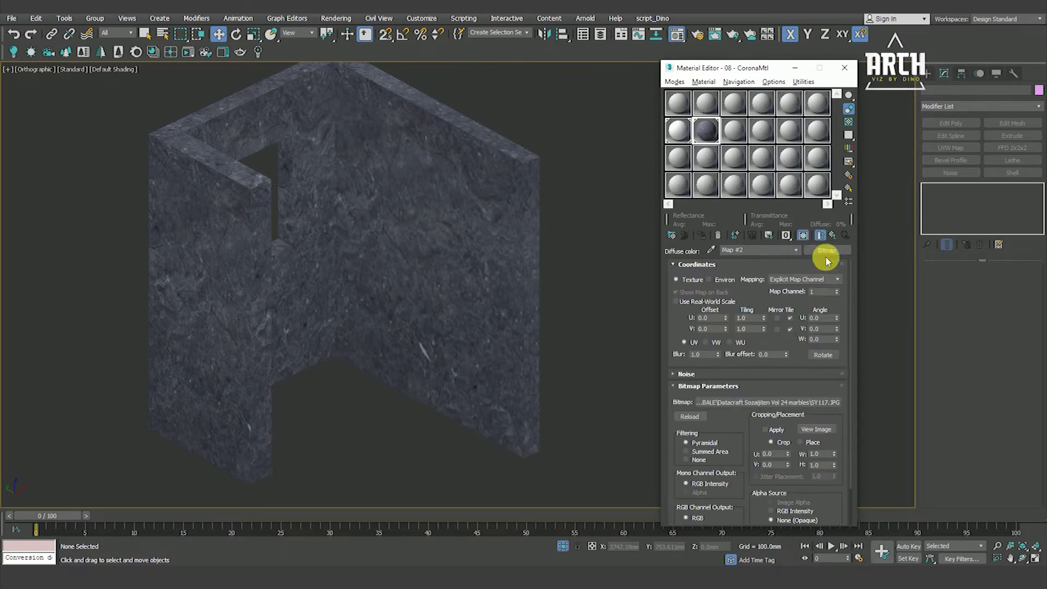
click(826, 251)
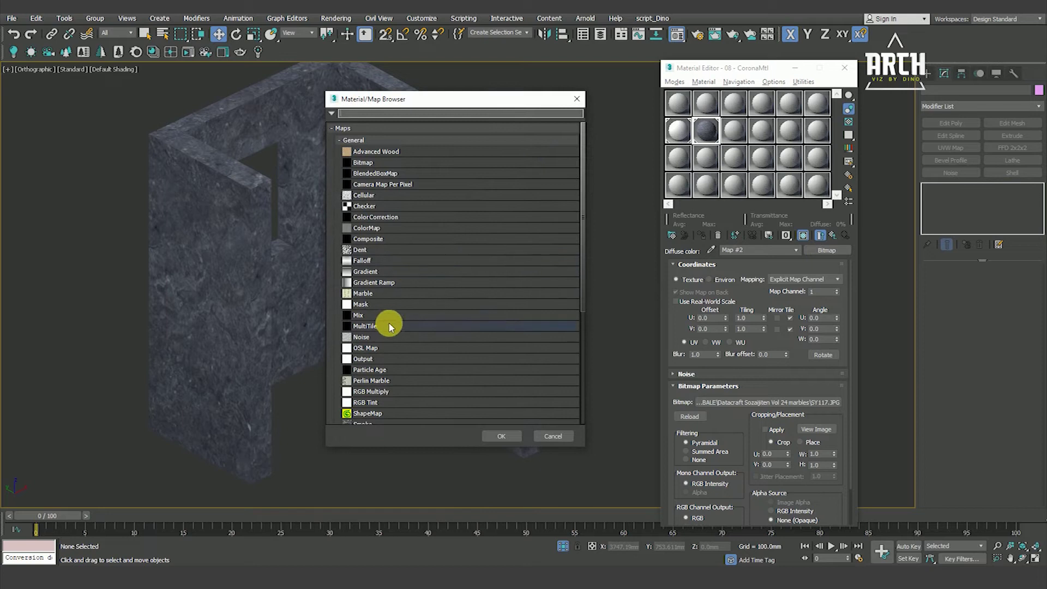
Choose the Tiles map for the diffuse slot, keeping the SY117 marble bitmap as a sub-map
scroll(380, 324, down, 1)
scroll(376, 326, down, 1)
scroll(376, 327, down, 1)
scroll(386, 392, down, 1)
scroll(389, 394, down, 1)
click(364, 356)
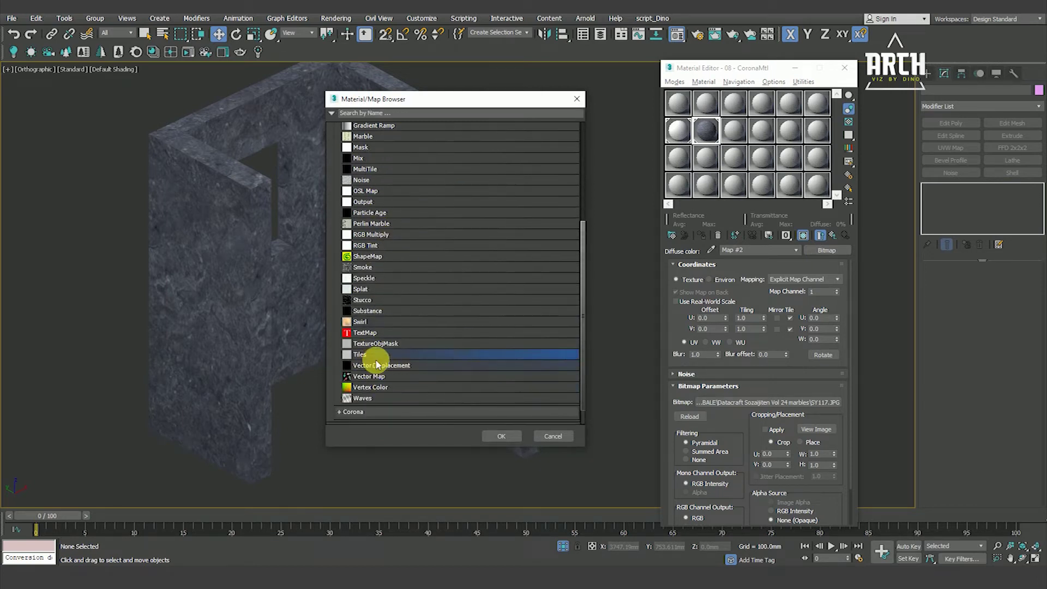
click(500, 435)
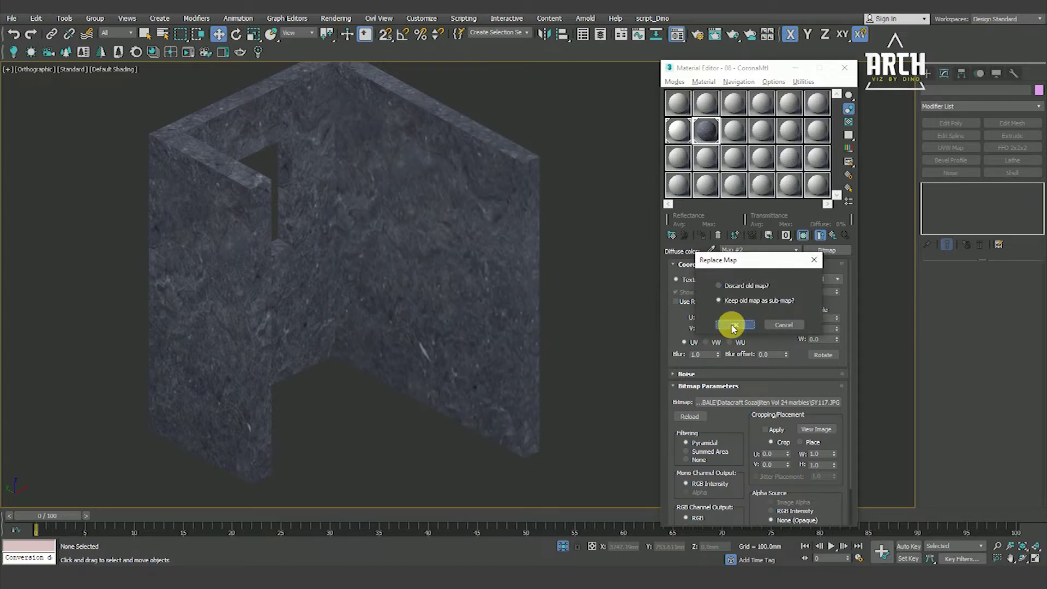
click(734, 326)
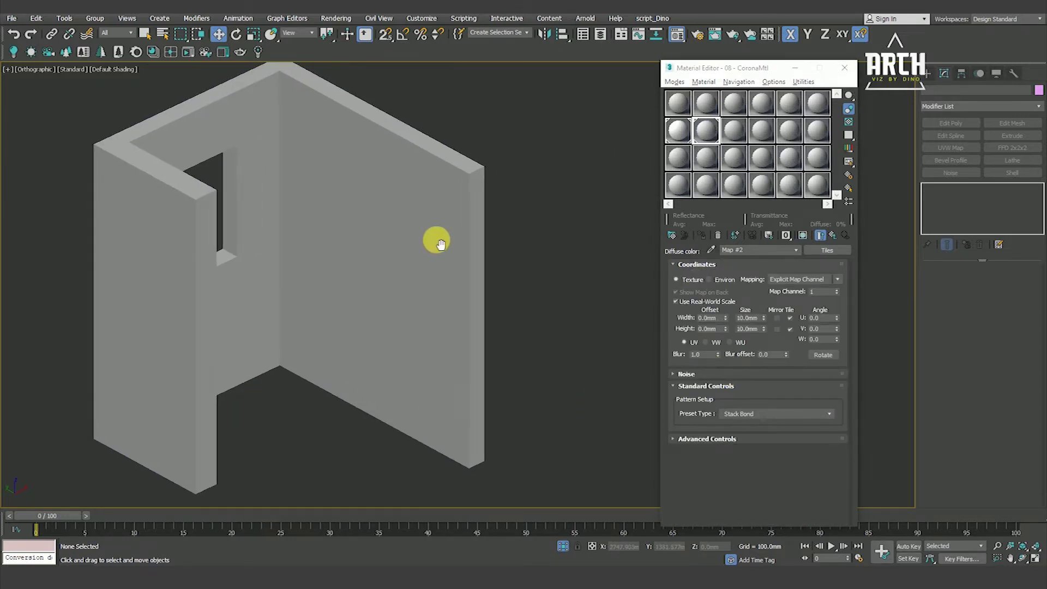
Turn off real-world scale in the Tiles map and swap the marble from the grout slot into Tiles Texture
click(689, 302)
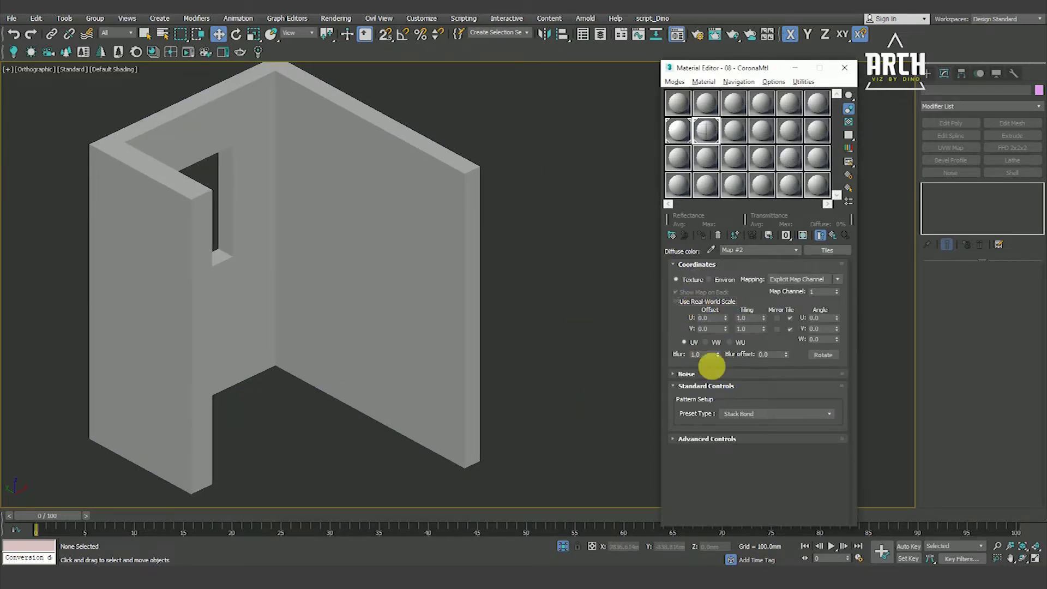
click(708, 375)
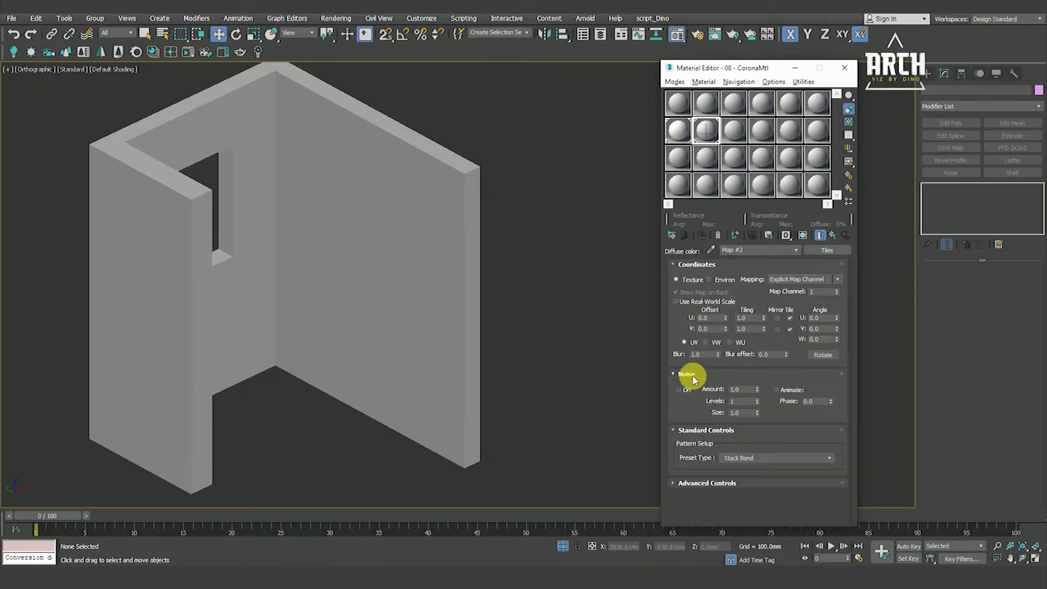
click(688, 375)
click(694, 266)
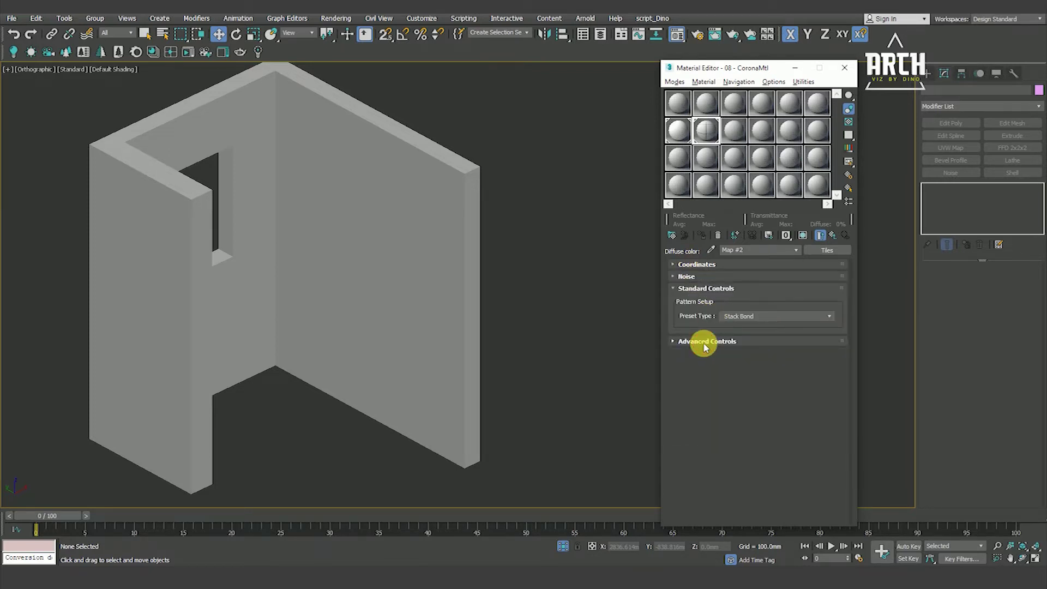
click(705, 342)
scroll(690, 362, up, 2)
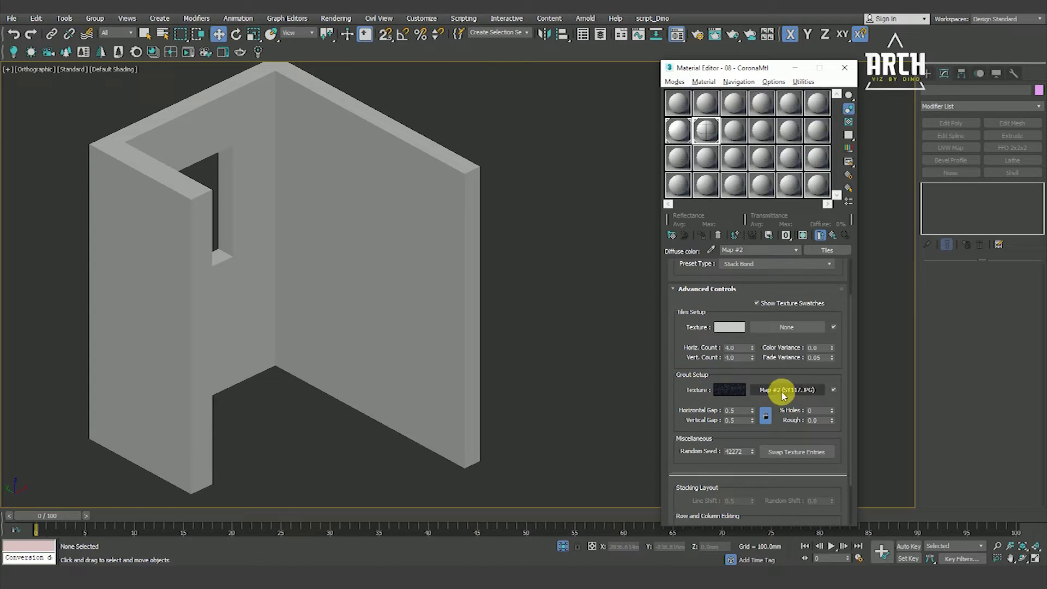
drag(788, 394, 787, 327)
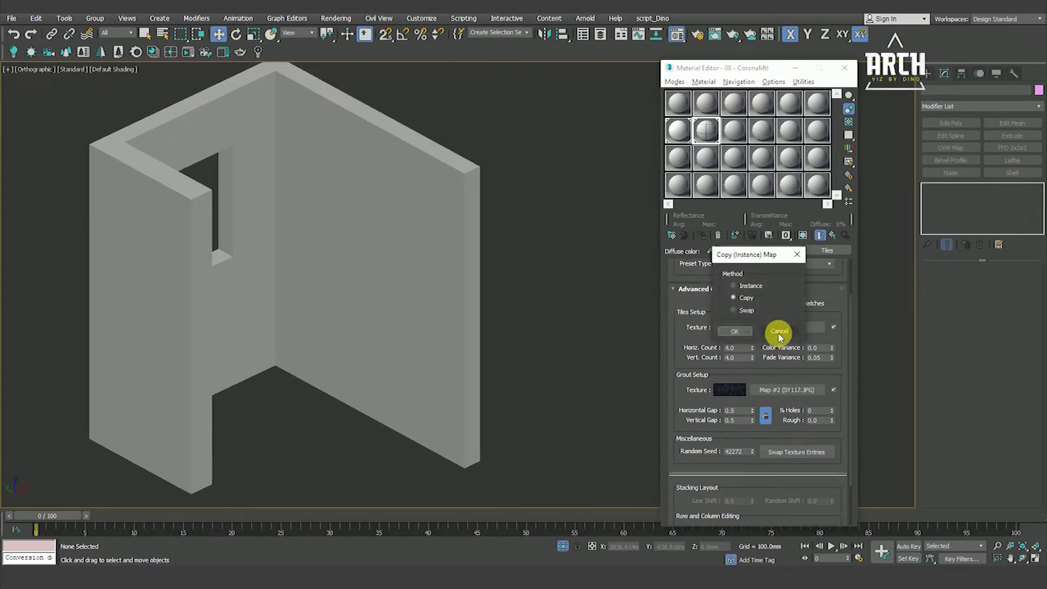
click(737, 332)
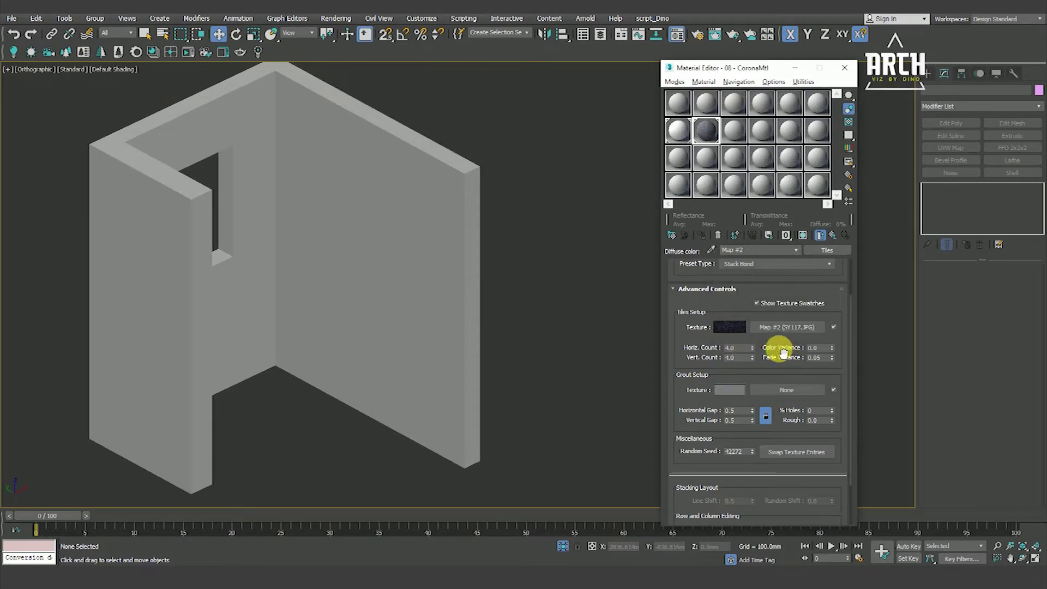
double_click(713, 134)
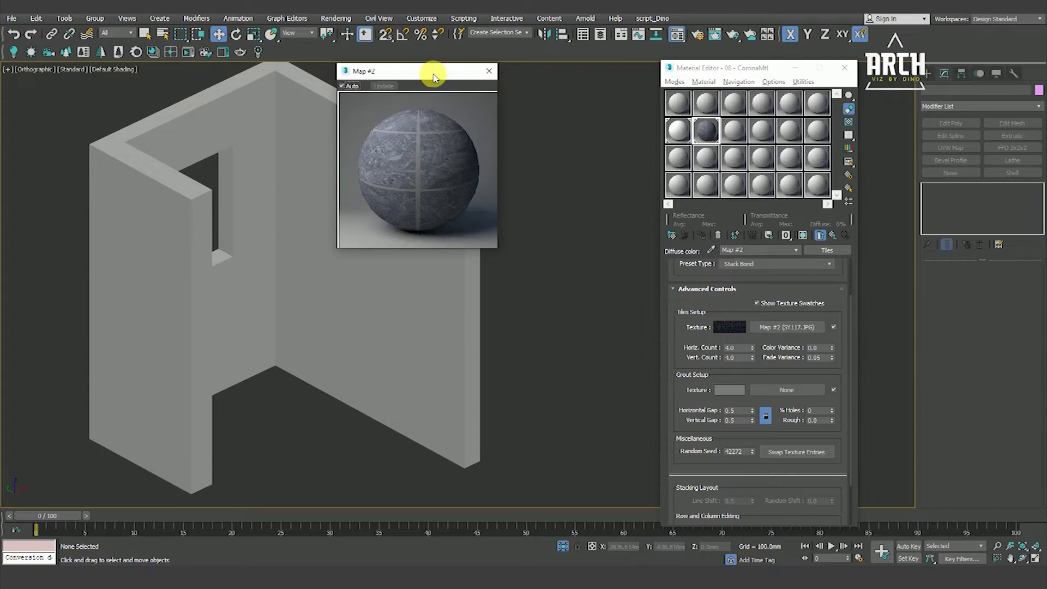
Enlarge the map preview, reapply the material to the three walls and display the tile texture on them
drag(433, 70, 374, 133)
mouse_move(444, 315)
mouse_down()
mouse_move(498, 386)
mouse_move(532, 402)
mouse_up()
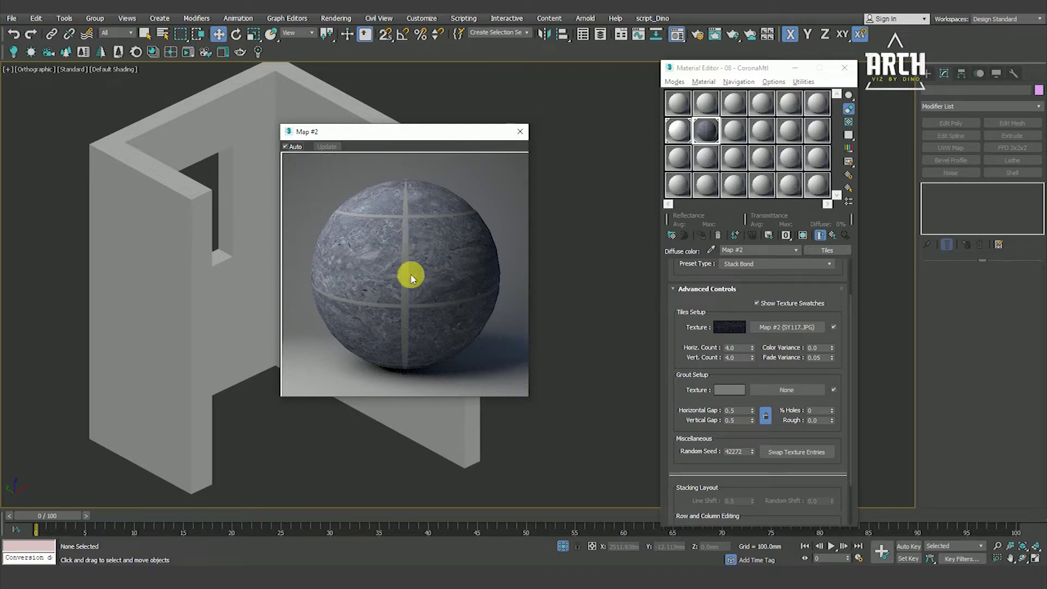
scroll(205, 248, down, 2)
drag(101, 122, 234, 384)
middle_drag(234, 385, 124, 393)
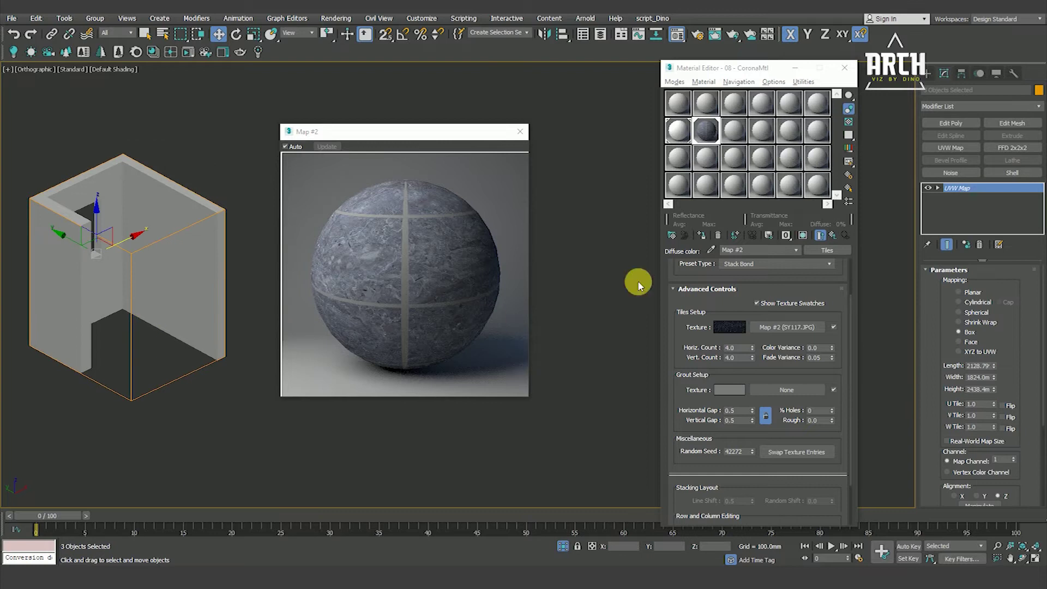
click(702, 234)
click(804, 236)
scroll(198, 252, up, 3)
scroll(198, 251, down, 4)
scroll(175, 262, up, 1)
scroll(175, 262, up, 3)
middle_drag(175, 262, 202, 243)
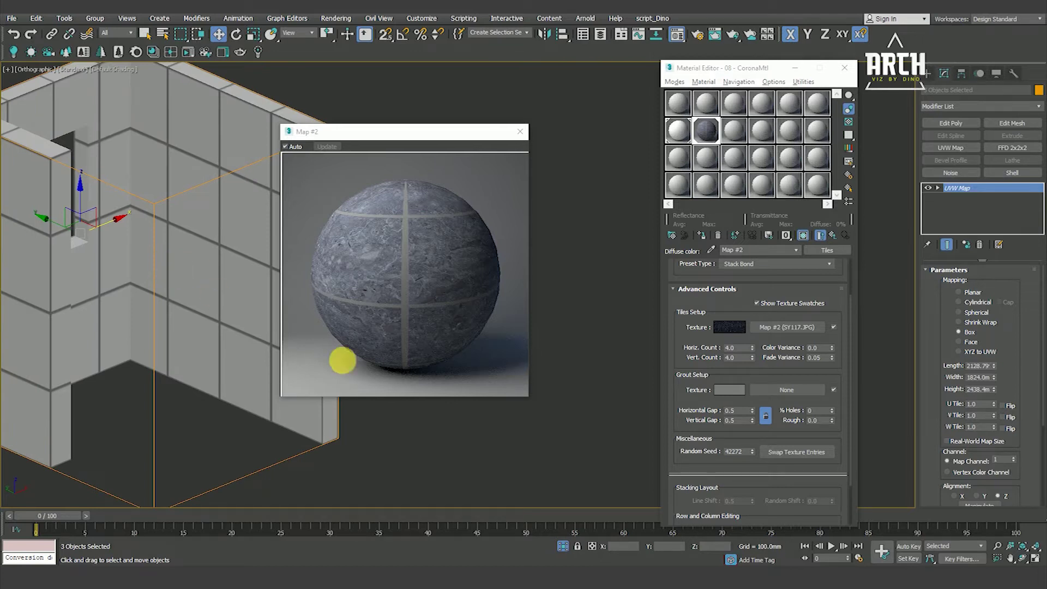
Try thinner 0.08 grout gaps, then set horizontal and vertical gaps back to 0.1
double_click(816, 360)
text(0)
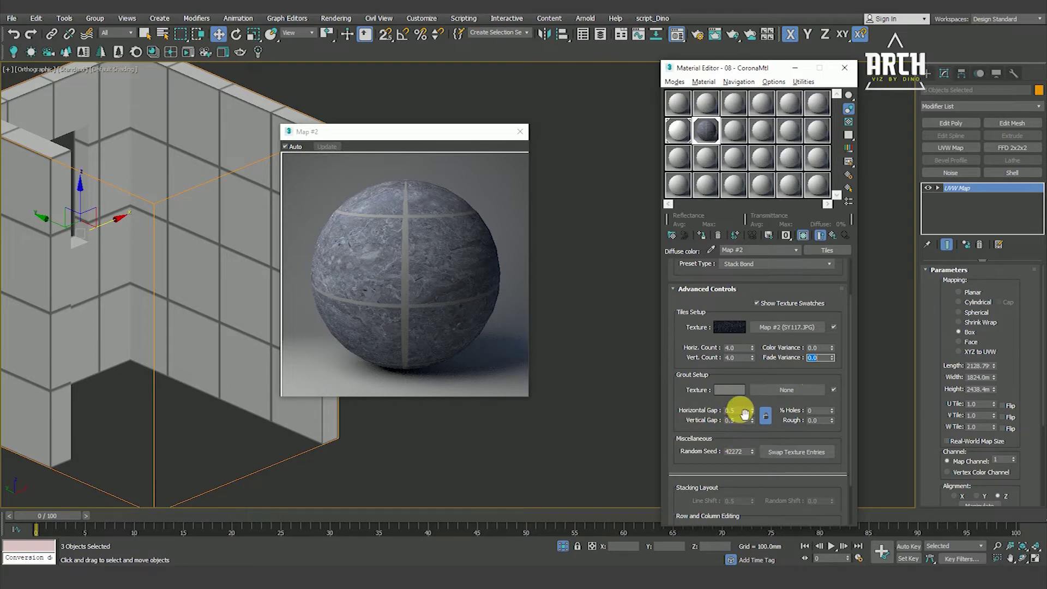
drag(746, 417, 742, 402)
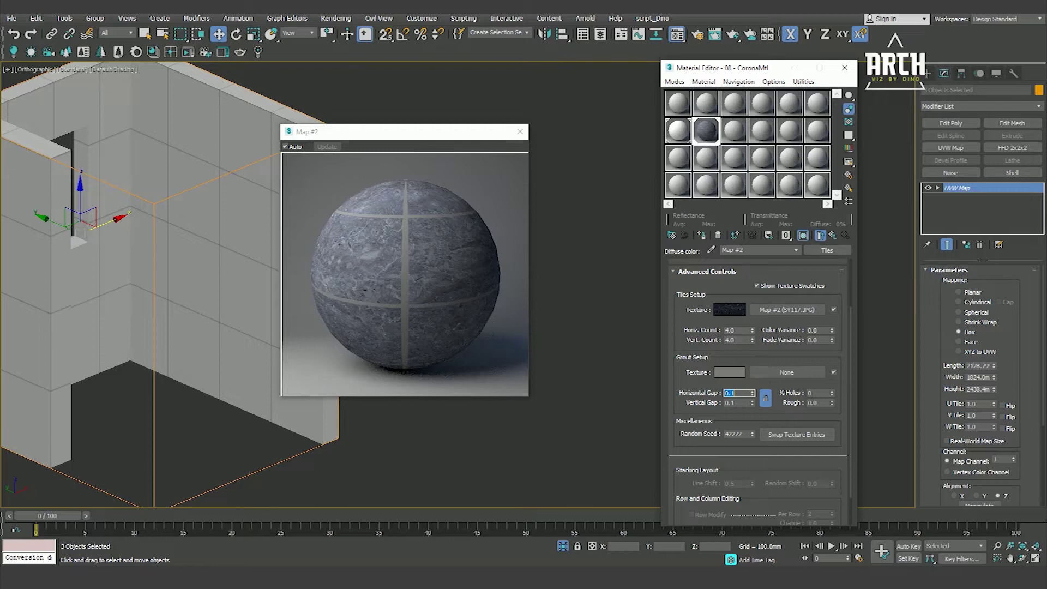
click(412, 252)
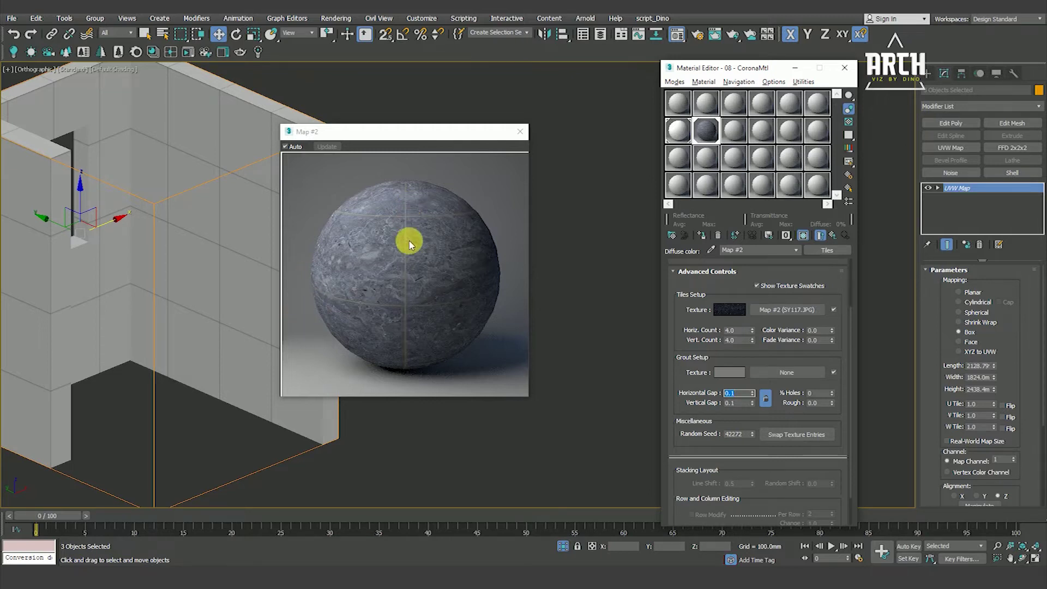
scroll(213, 276, up, 5)
scroll(203, 262, up, 3)
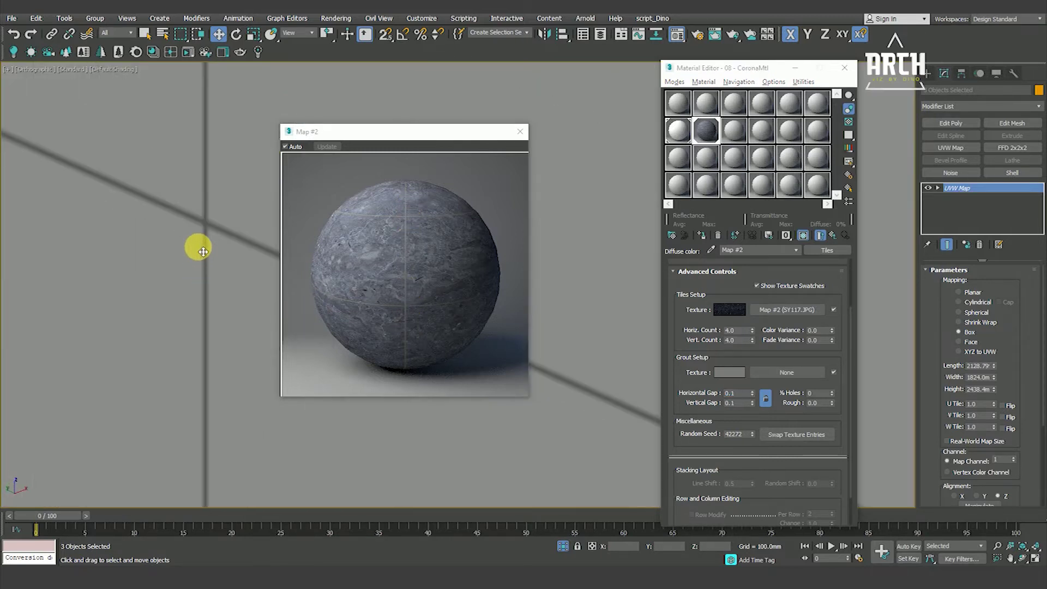
scroll(205, 254, up, 2)
scroll(208, 290, down, 1)
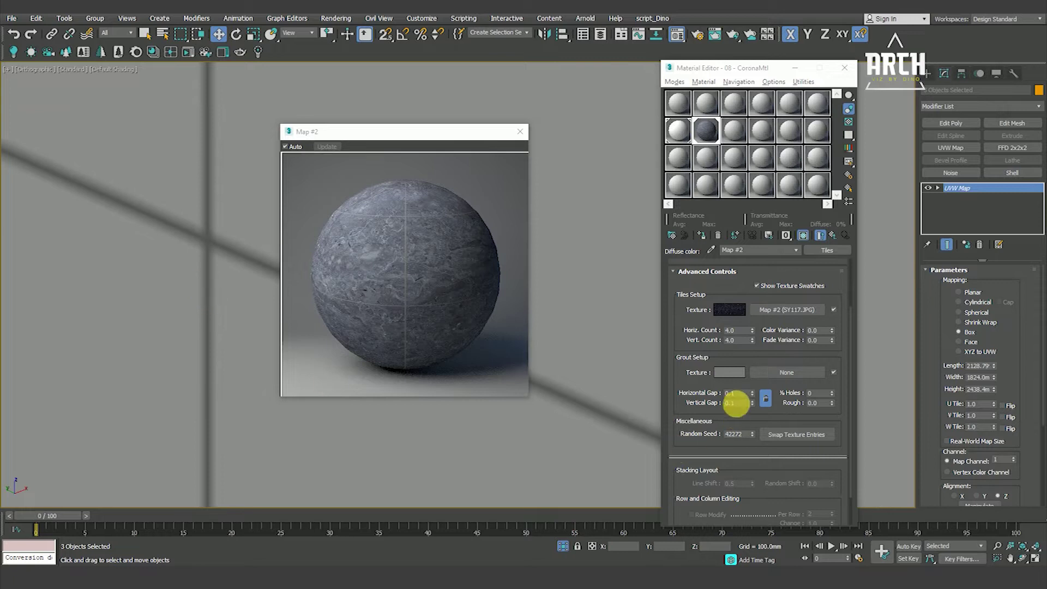
double_click(742, 394)
text(0.08)
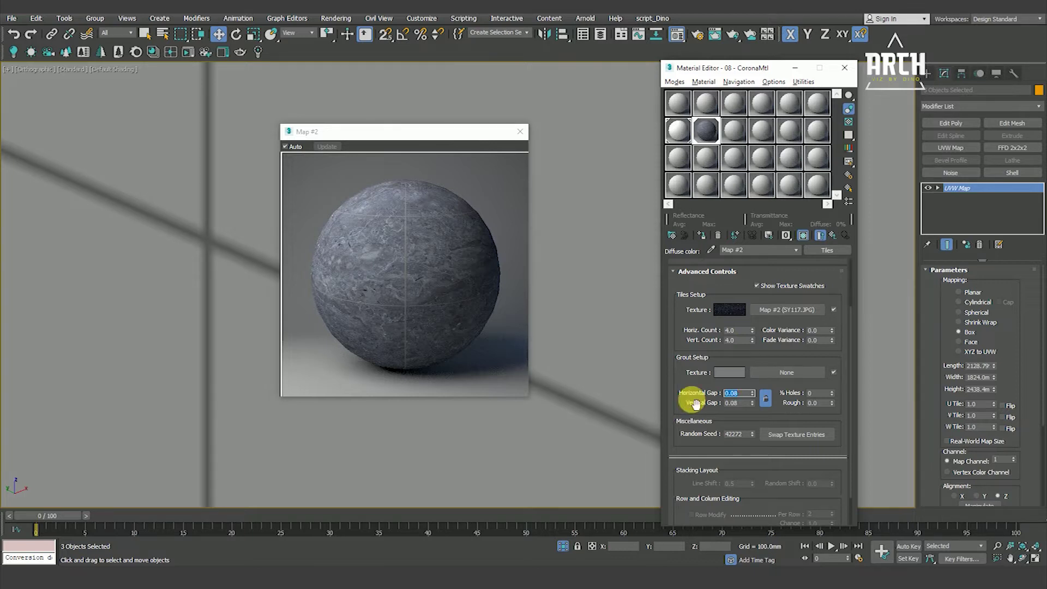
drag(443, 138, 466, 136)
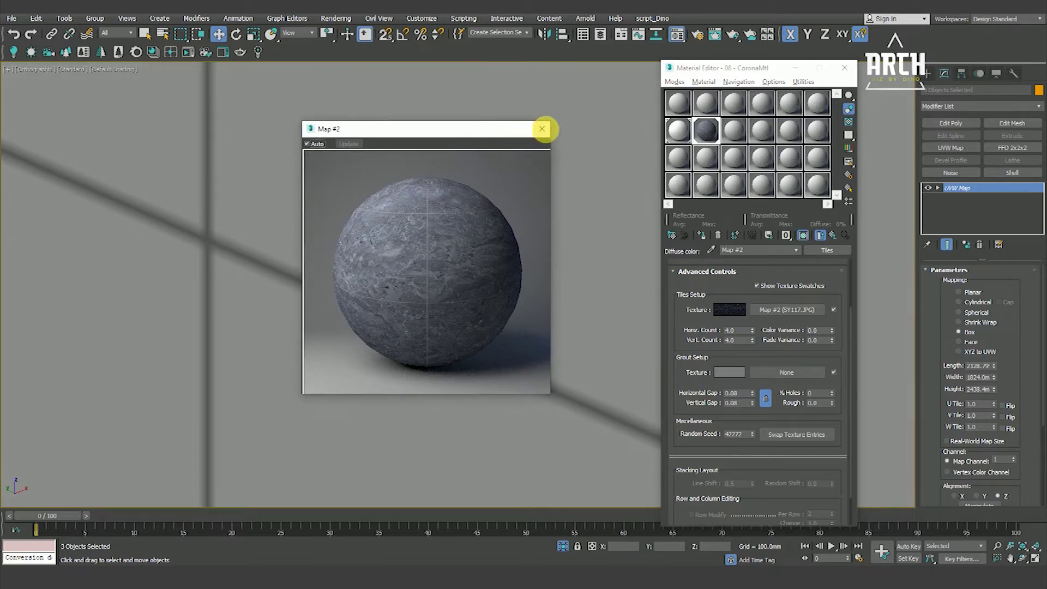
double_click(737, 394)
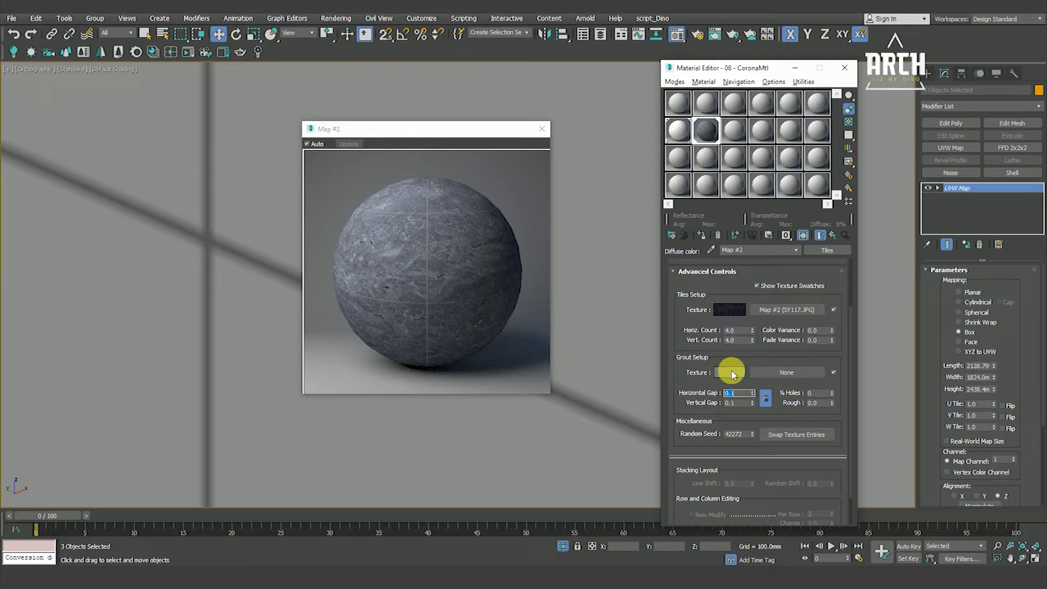
Sample a near-black grout colour (5, 5, 6) from the marble preview sphere
click(729, 372)
drag(357, 61, 639, 150)
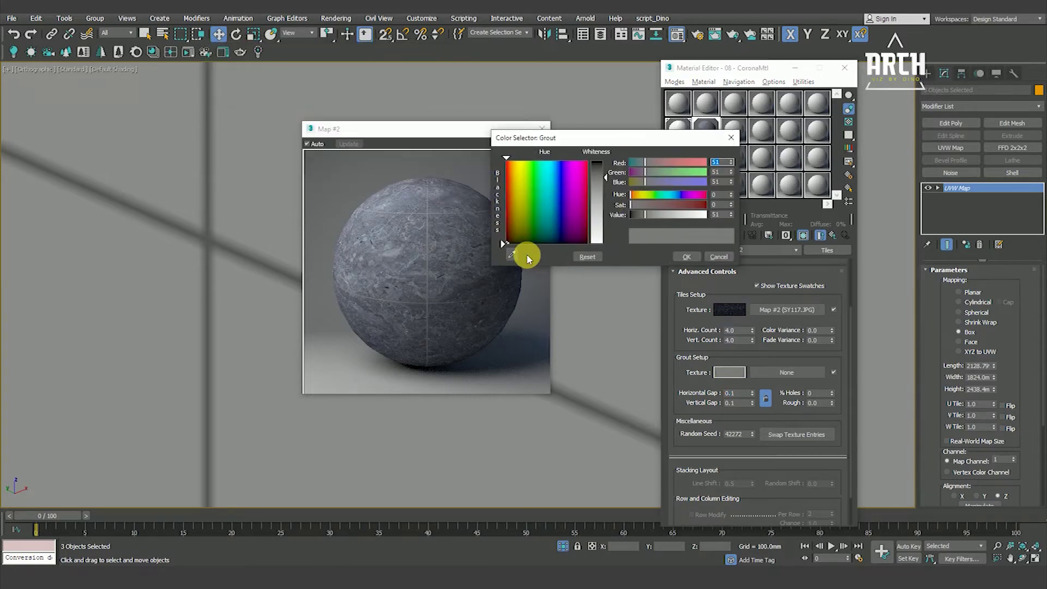
drag(510, 254, 453, 245)
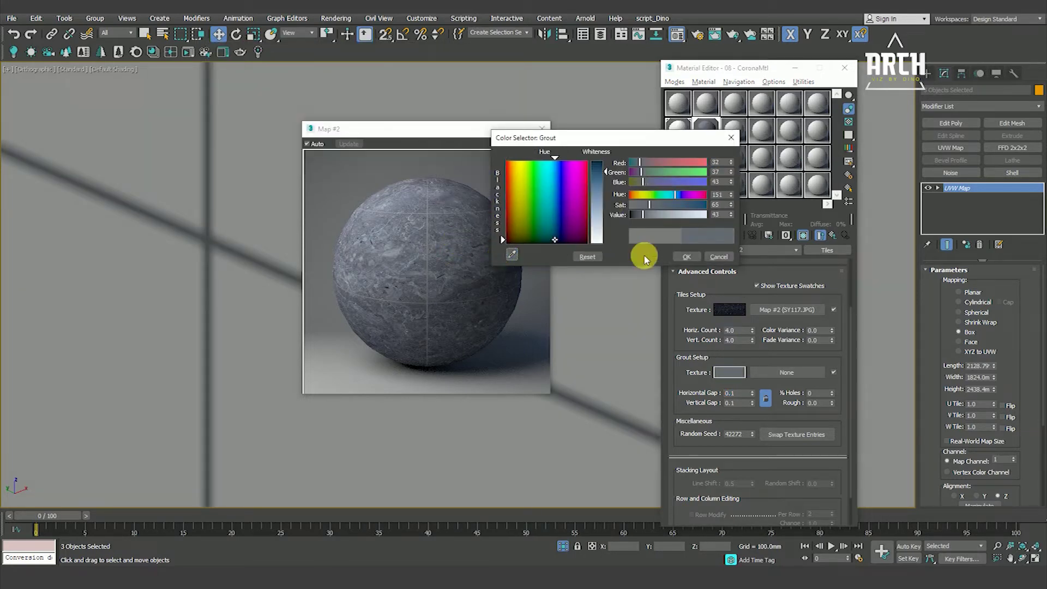
click(686, 257)
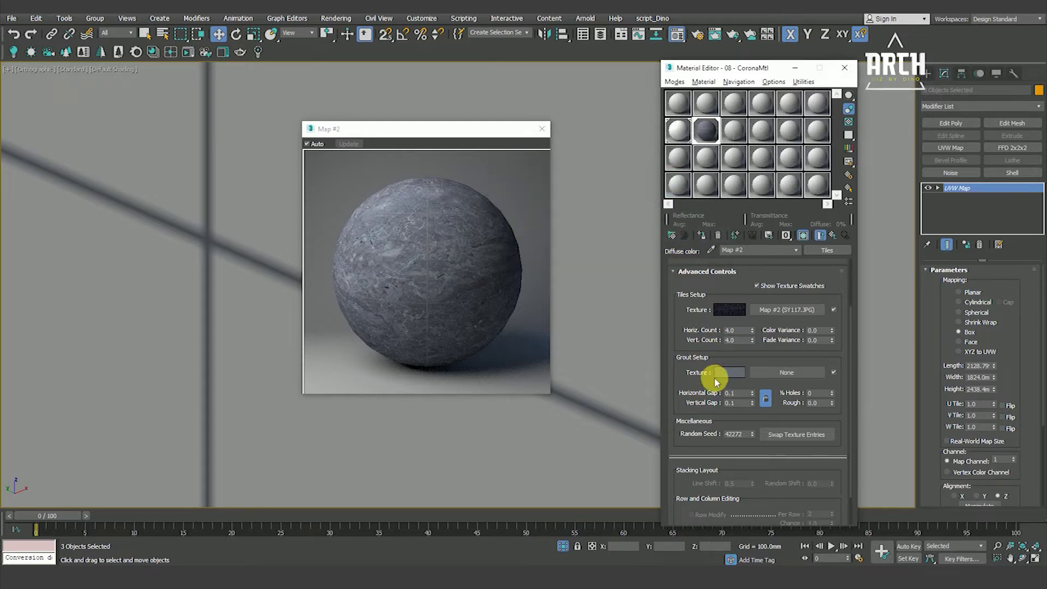
click(726, 373)
click(511, 255)
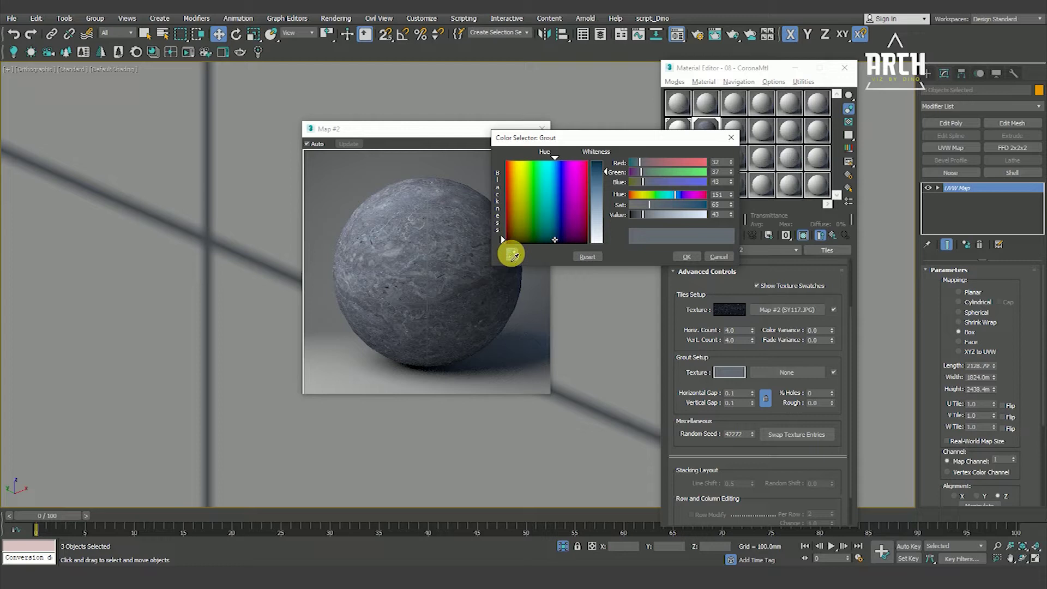
click(397, 236)
click(513, 255)
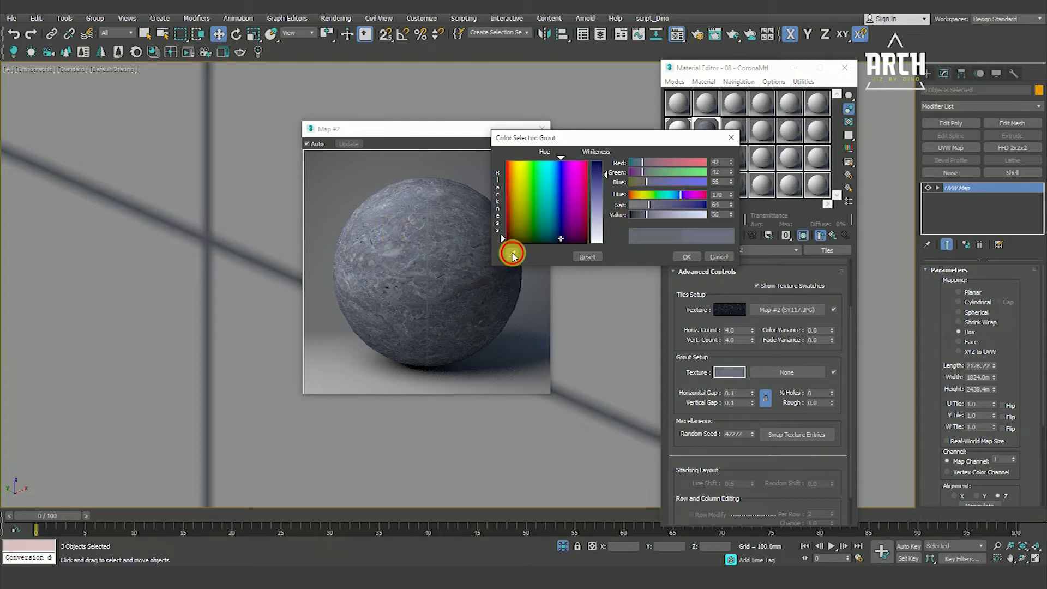
click(474, 289)
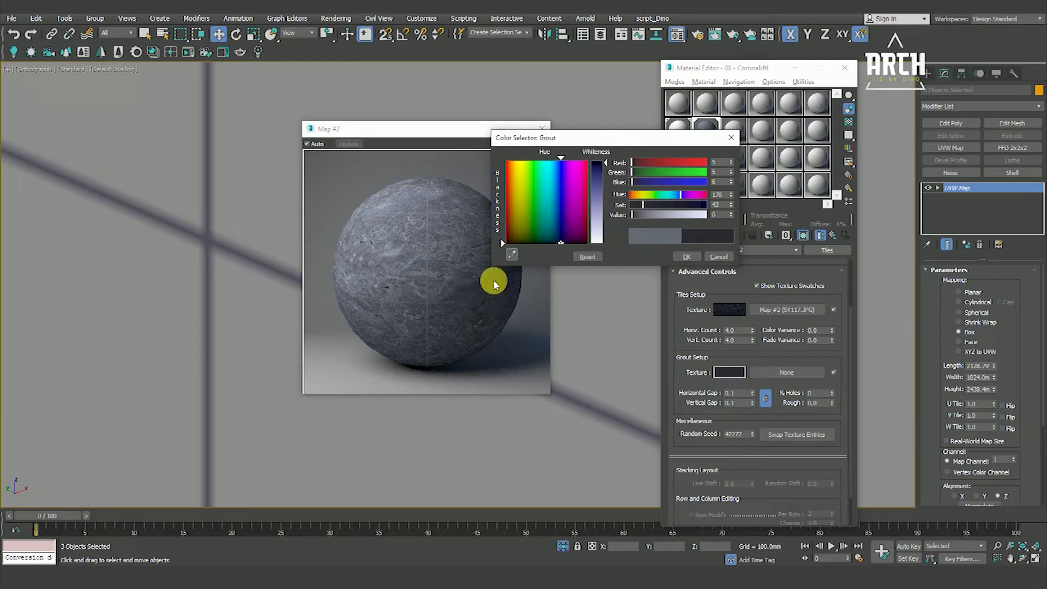
click(687, 257)
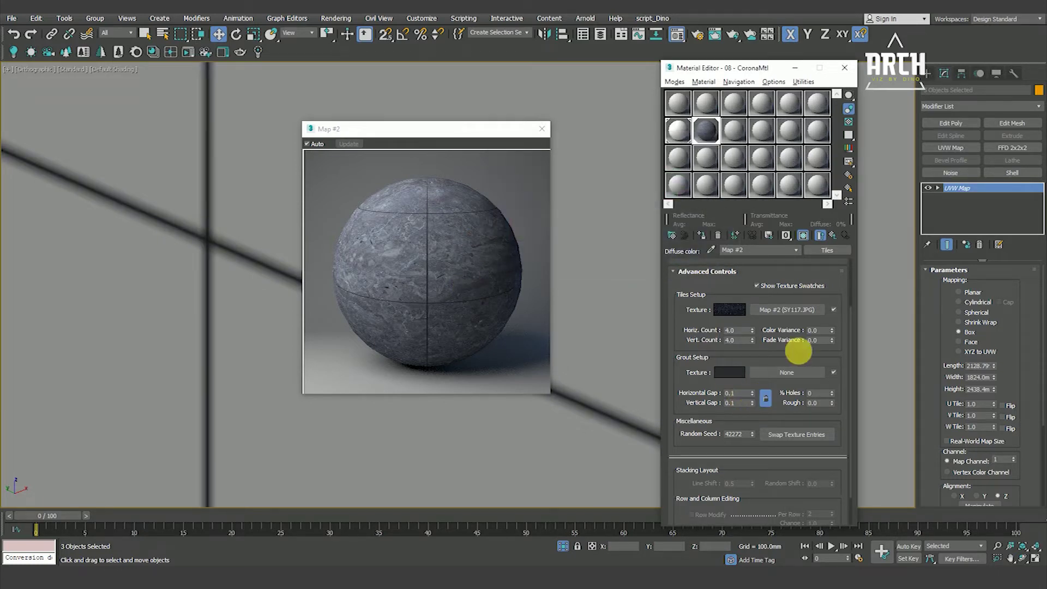
click(832, 235)
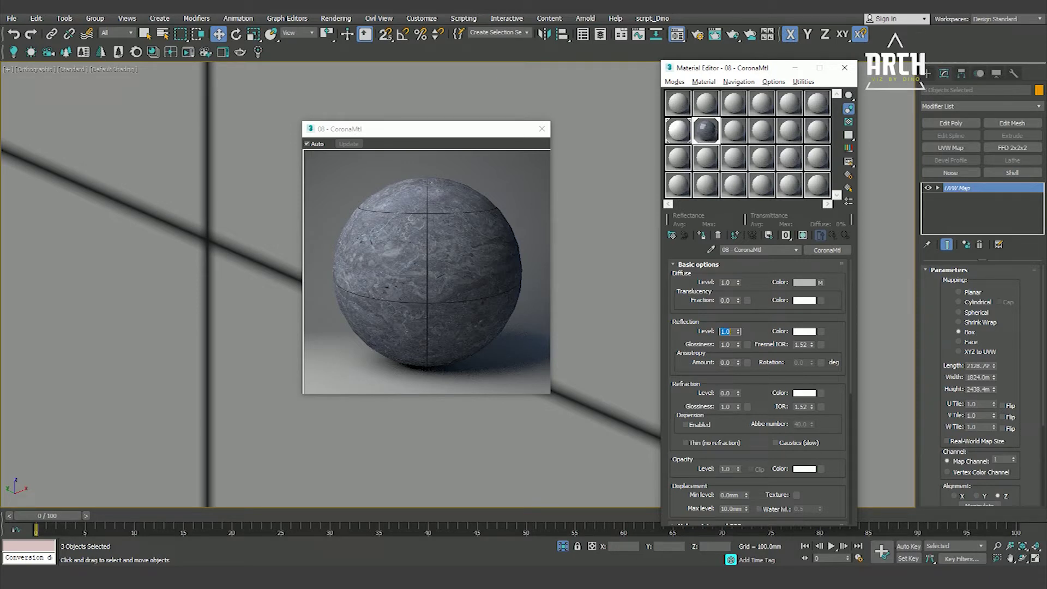
Set the marble's reflection level 1.0, glossiness 0.85 and Fresnel IOR 2.0
click(737, 364)
text(2)
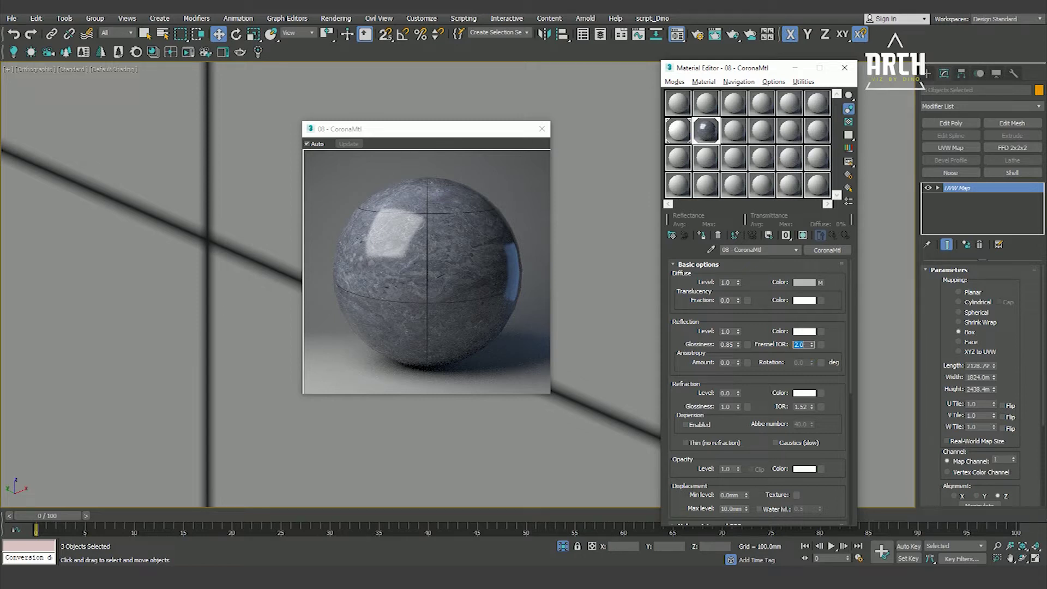
scroll(704, 366, down, 5)
scroll(701, 354, down, 2)
scroll(701, 327, down, 2)
scroll(722, 357, down, 3)
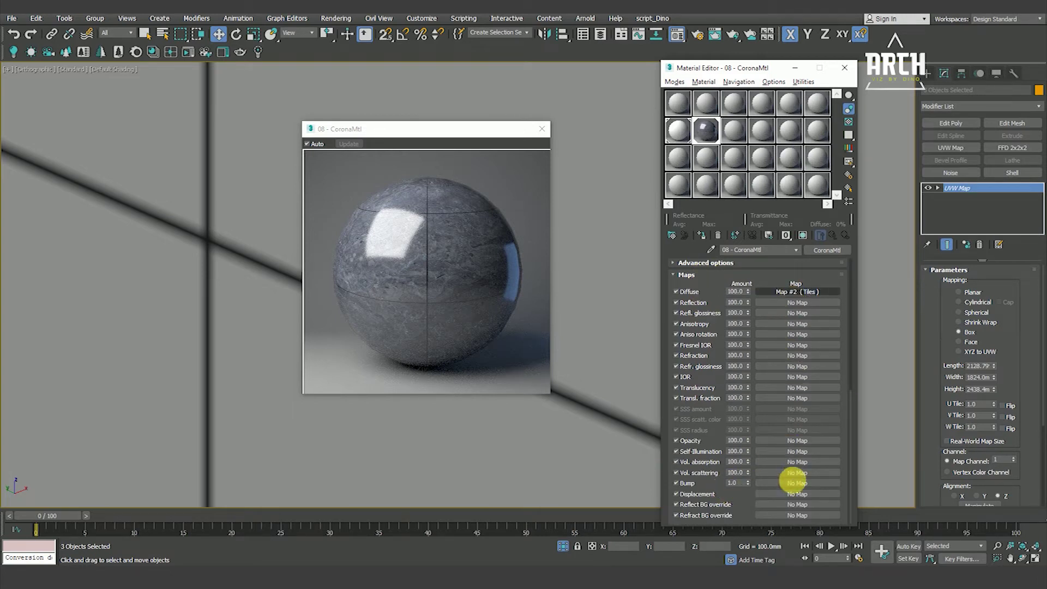
Copy the diffuse Tiles map into the Bump slot as an independent copy and open it
drag(793, 485, 795, 487)
click(745, 298)
click(737, 331)
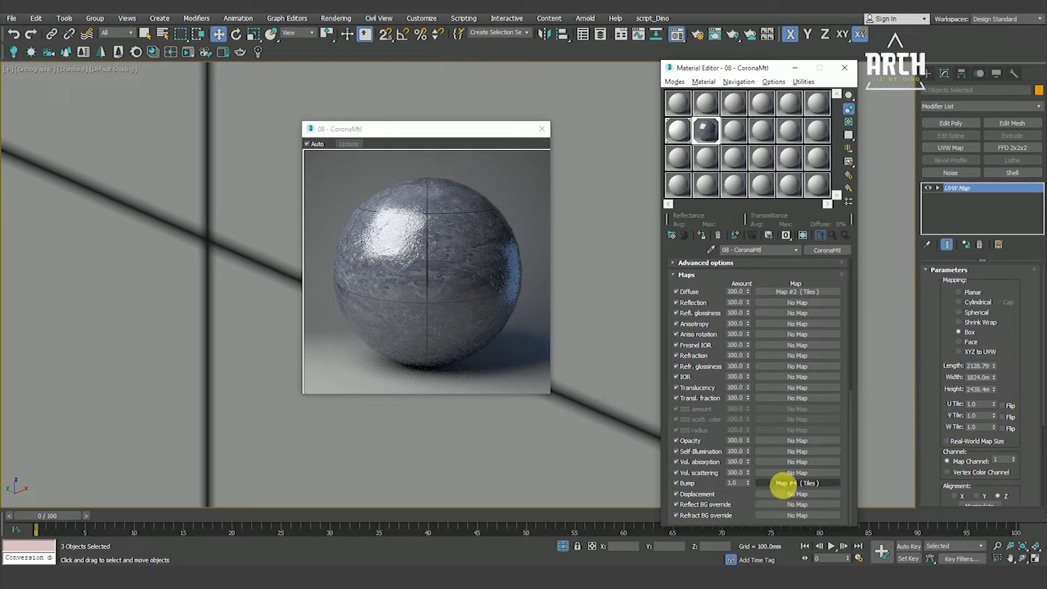
click(780, 484)
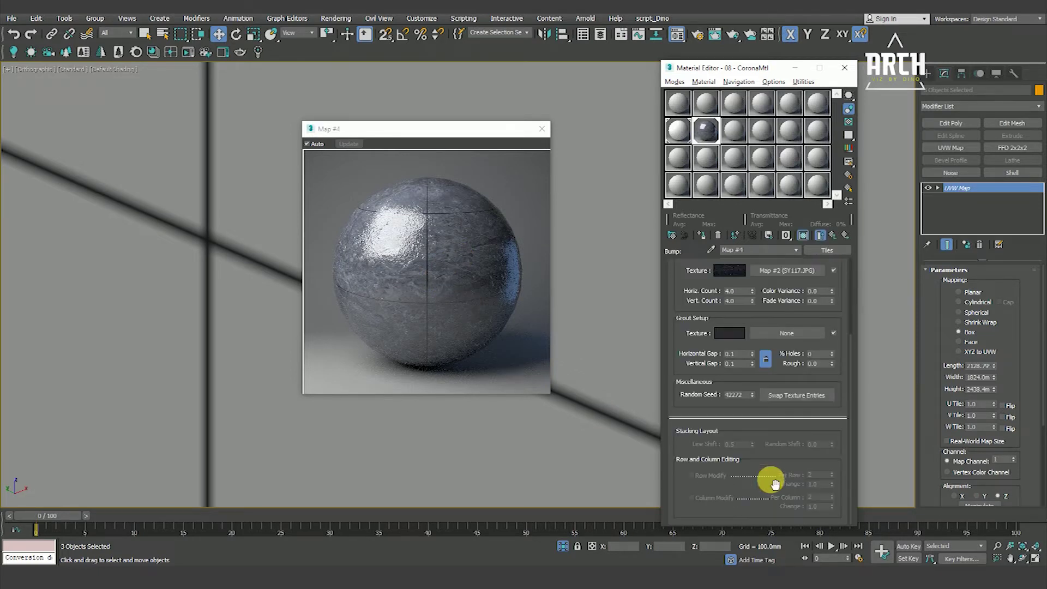
scroll(847, 330, up, 1)
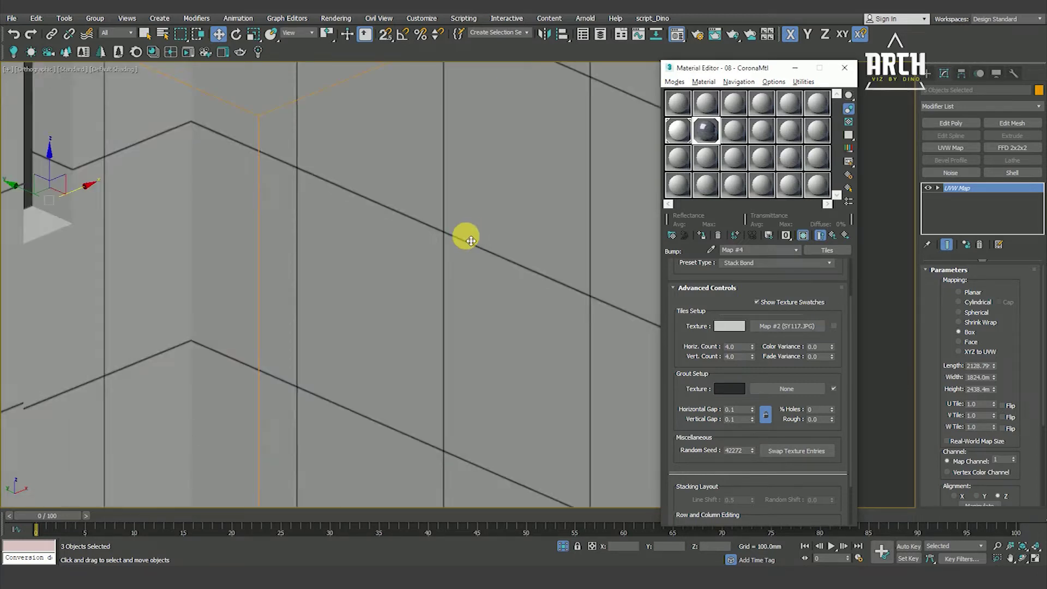
Select the three wall objects and view them in a shaded front view
scroll(463, 234, down, 10)
mouse_move(463, 234)
alt+middle_down()
mouse_move(467, 290)
mouse_move(369, 245)
mouse_move(432, 240)
alt+middle_up()
click(468, 289)
scroll(446, 286, up, 3)
scroll(441, 229, up, 5)
scroll(448, 218, down, 5)
drag(631, 98, 328, 354)
scroll(468, 234, up, 5)
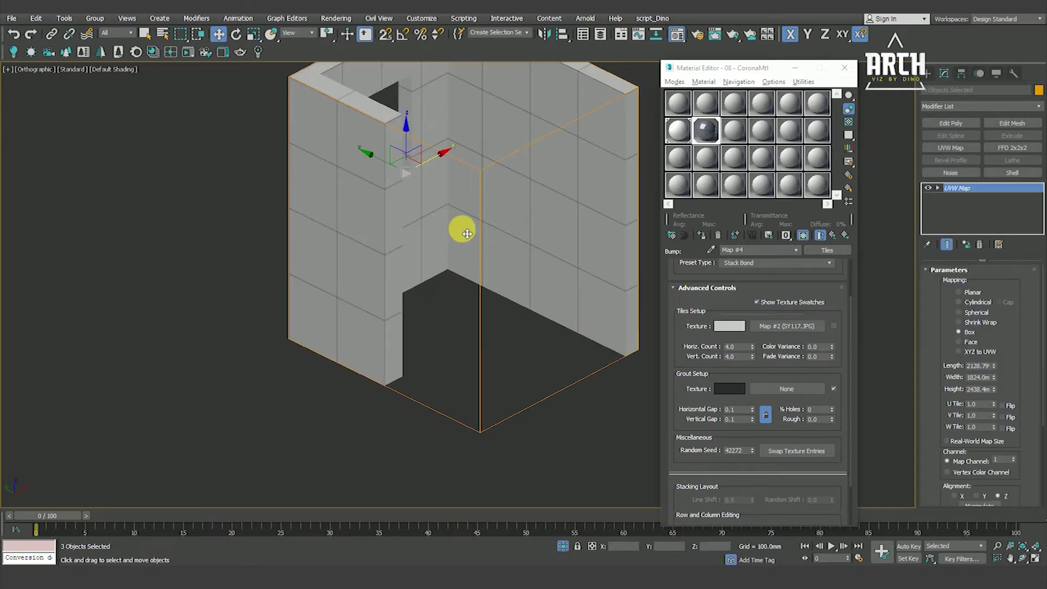
key(f)
key(F3)
key(F3)
middle_drag(507, 369, 486, 317)
Set the walls' UVW Map length, width and height to 3000
drag(996, 392, 990, 400)
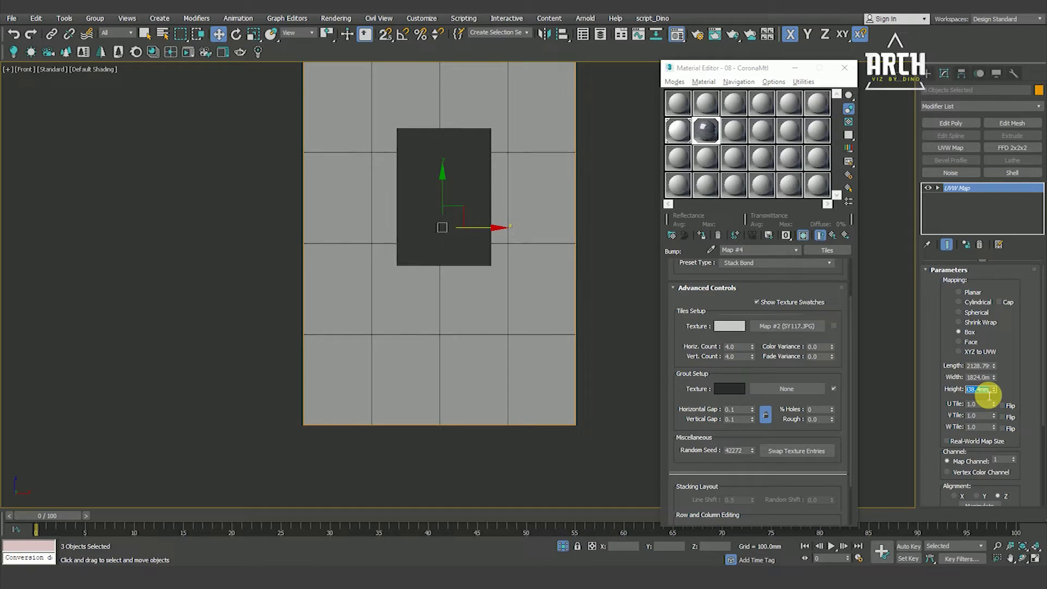
click(948, 363)
text(3000)
key(Return)
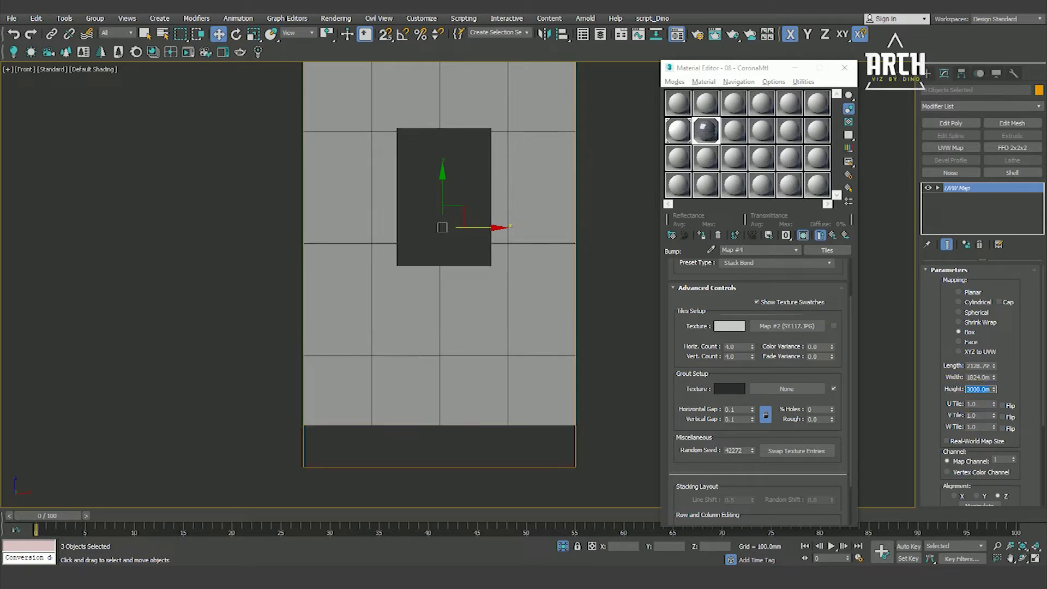
click(985, 381)
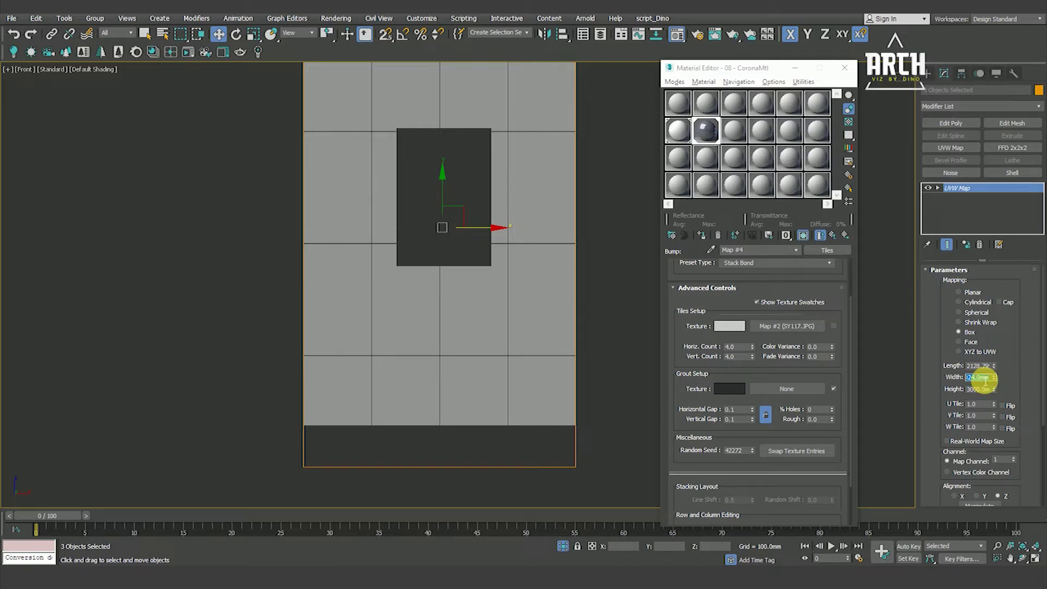
text(3000)
key(Return)
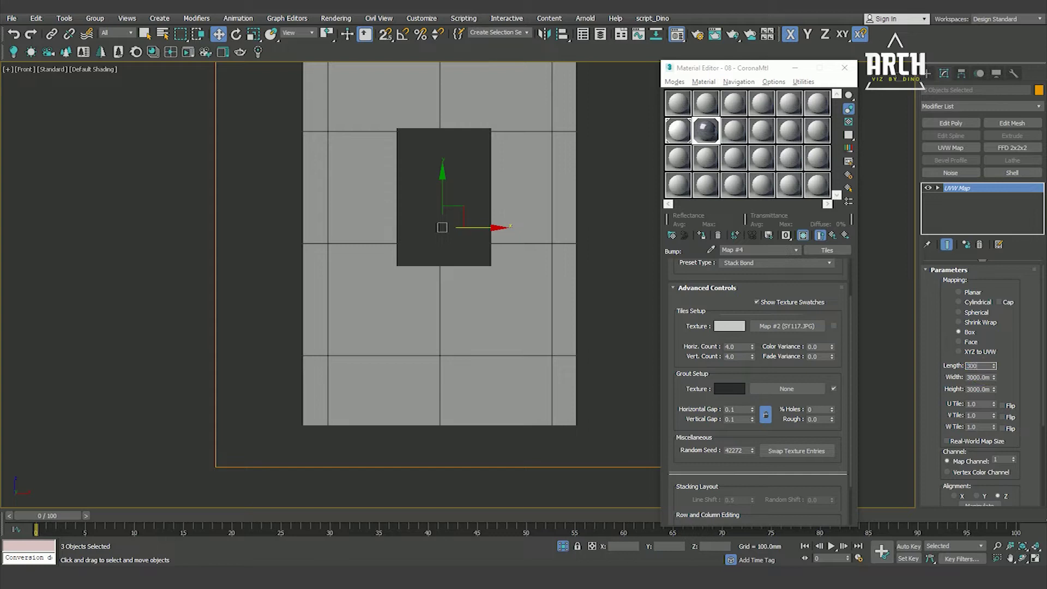
scroll(510, 357, down, 4)
mouse_move(510, 356)
alt+middle_down()
mouse_move(417, 374)
mouse_move(510, 374)
mouse_move(496, 365)
alt+middle_up()
scroll(495, 365, up, 2)
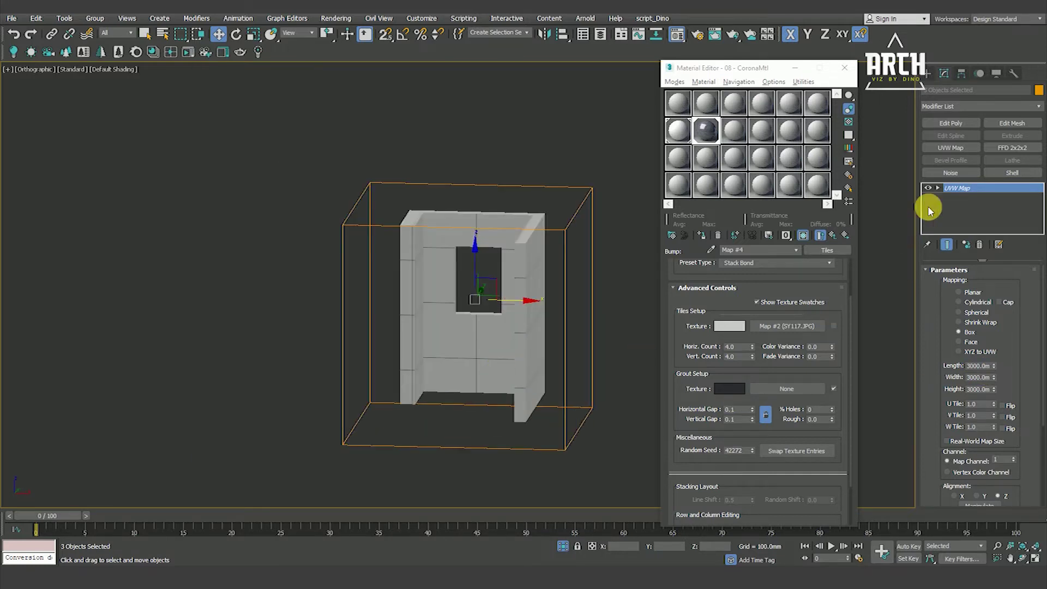
Enter the UVW Map Gizmo sub-object and nudge the gizmo up to realign the grout
click(938, 188)
alt+middle_drag(480, 300, 469, 338)
scroll(469, 333, up, 3)
drag(461, 286, 465, 219)
scroll(460, 210, up, 3)
scroll(440, 325, up, 4)
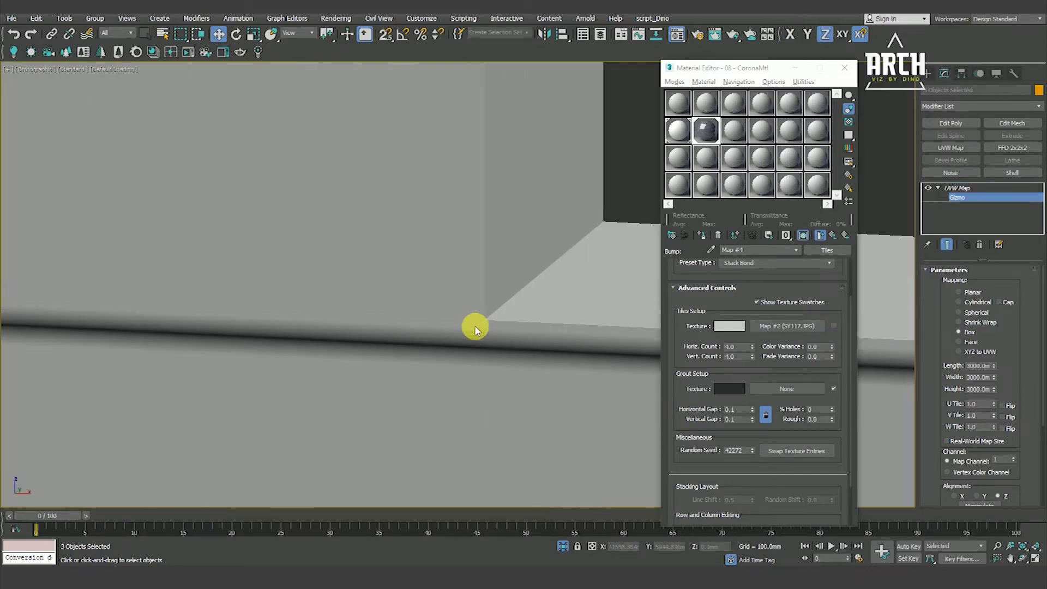
drag(479, 318, 479, 281)
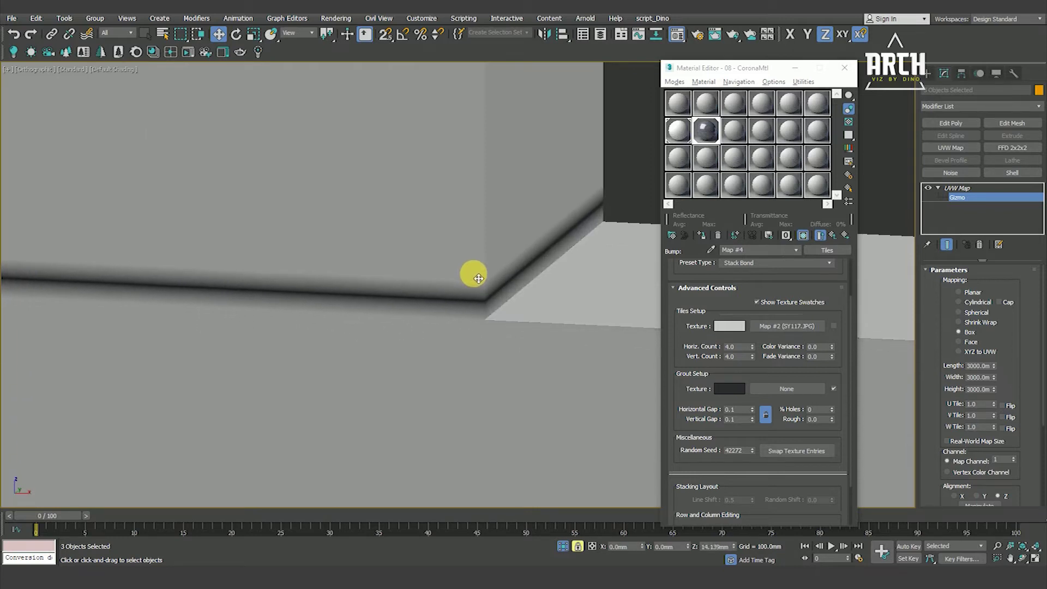
scroll(486, 320, down, 2)
scroll(490, 315, down, 3)
scroll(480, 362, down, 3)
scroll(470, 374, down, 2)
Slide the wall's mapping gizmo left along X to shift the tile seams
mouse_move(469, 374)
alt+middle_down()
mouse_move(496, 316)
mouse_move(472, 346)
alt+middle_up()
scroll(523, 295, up, 4)
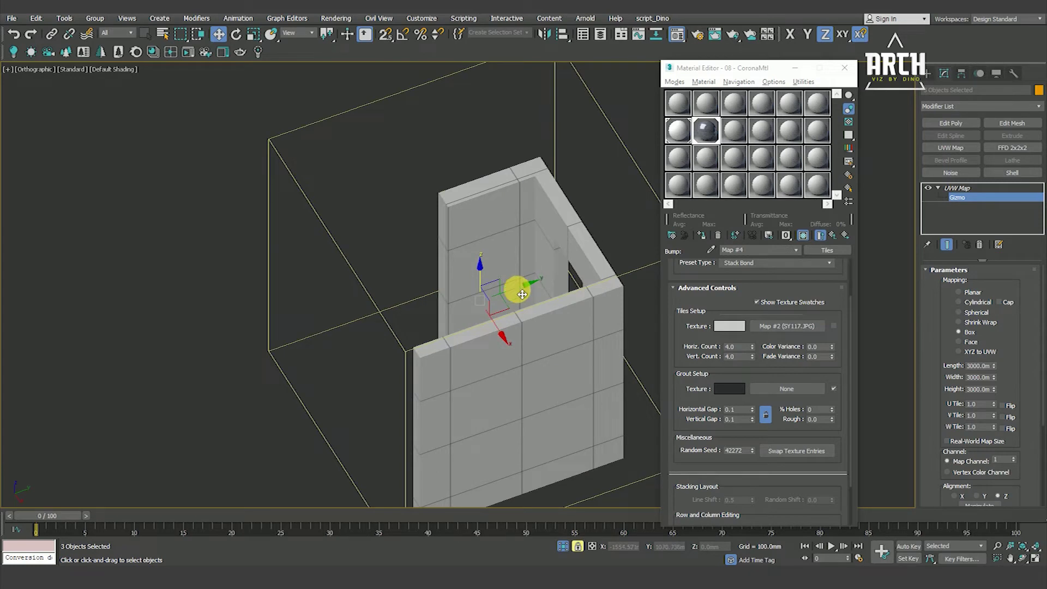
mouse_move(518, 293)
mouse_down()
mouse_move(471, 308)
mouse_move(489, 298)
mouse_up()
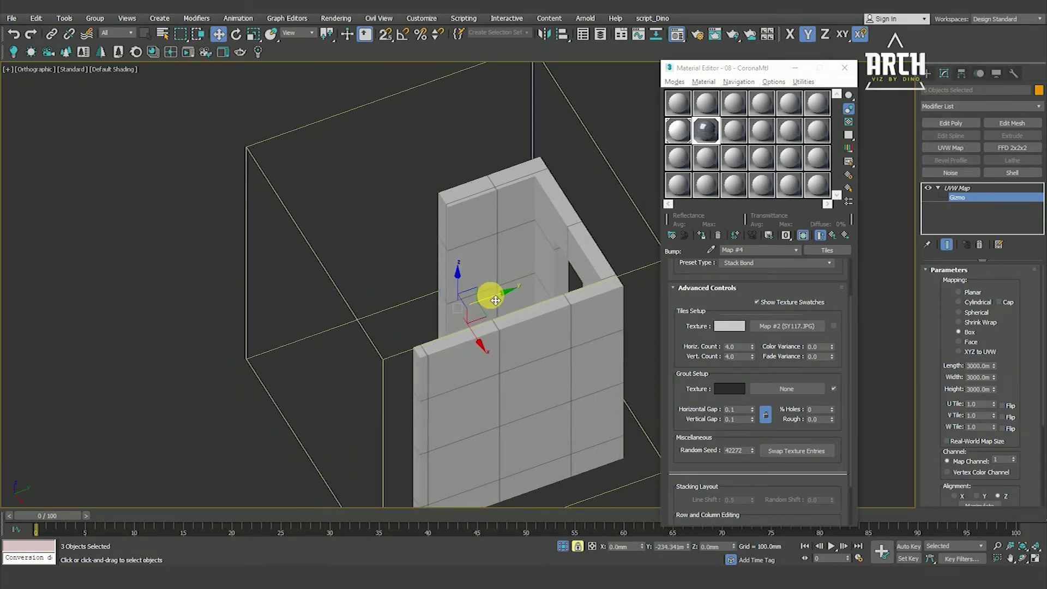
scroll(498, 330, down, 2)
scroll(498, 331, up, 1)
scroll(491, 333, up, 4)
mouse_move(490, 334)
mouse_down()
mouse_move(458, 338)
mouse_move(428, 320)
mouse_up()
scroll(469, 355, down, 3)
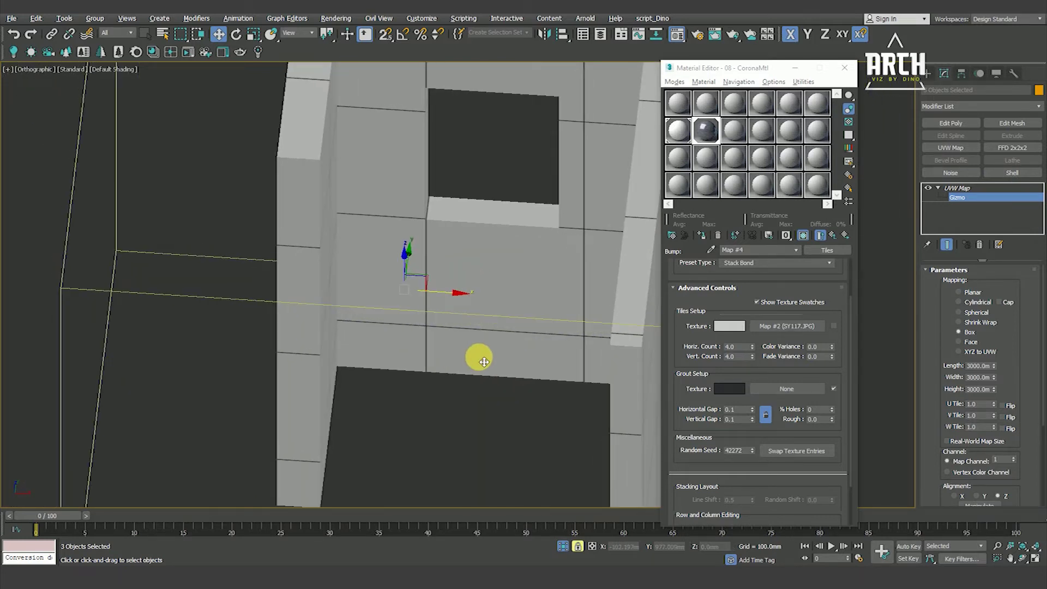
scroll(485, 363, down, 2)
scroll(499, 327, up, 5)
scroll(505, 276, down, 5)
Check the shifted tiles from several angles and return to the UVW Map level
alt+middle_drag(510, 285, 514, 293)
scroll(512, 292, up, 2)
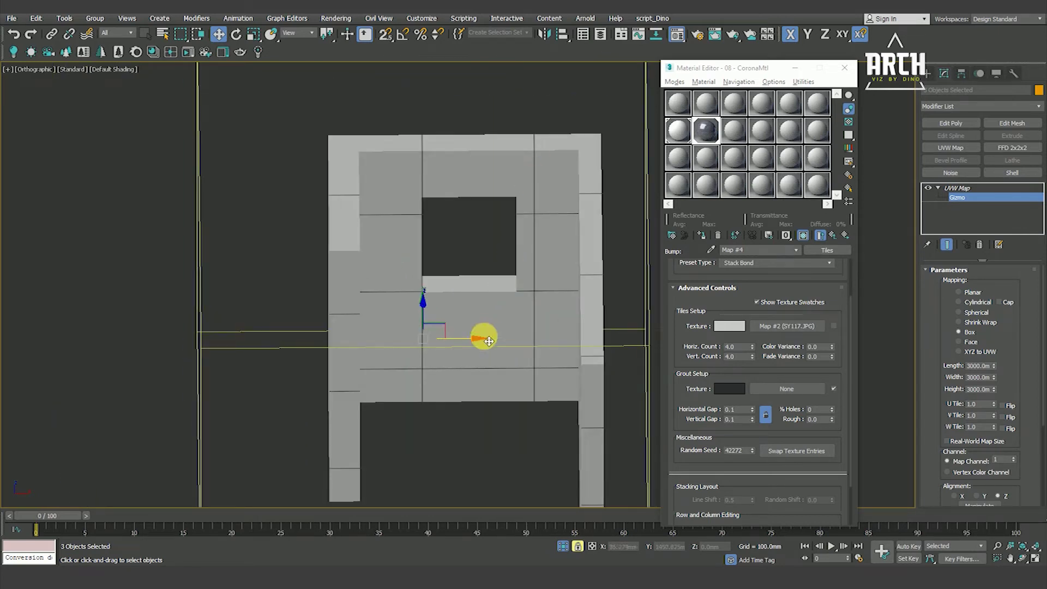
mouse_move(470, 345)
alt+middle_down()
mouse_move(498, 339)
mouse_move(475, 367)
mouse_move(486, 346)
mouse_move(499, 352)
alt+middle_up()
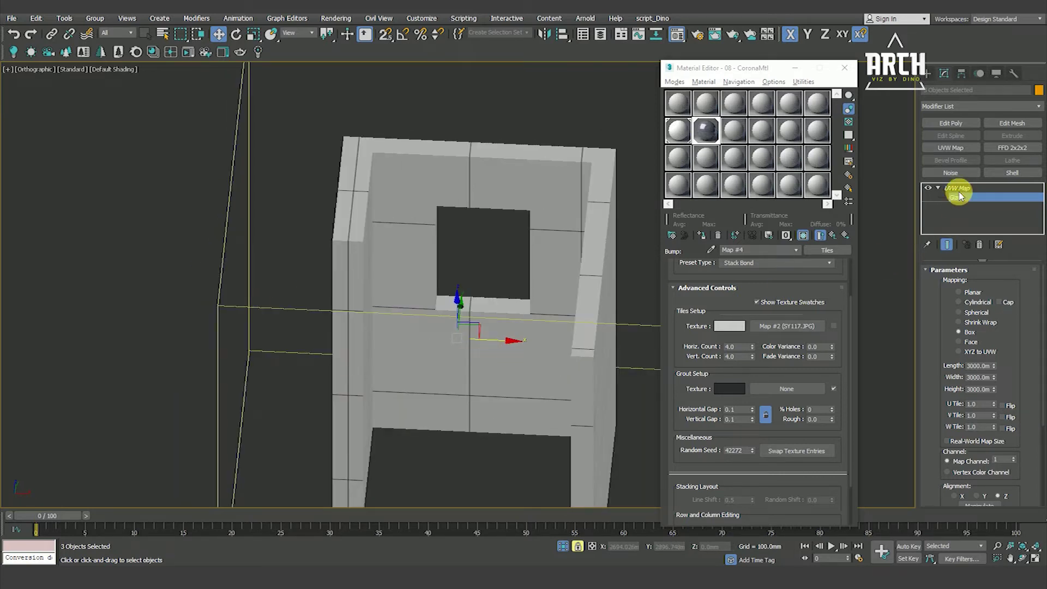
click(957, 188)
mouse_move(550, 320)
alt+middle_down()
mouse_move(539, 391)
mouse_move(509, 450)
mouse_move(489, 428)
mouse_move(583, 315)
alt+middle_up()
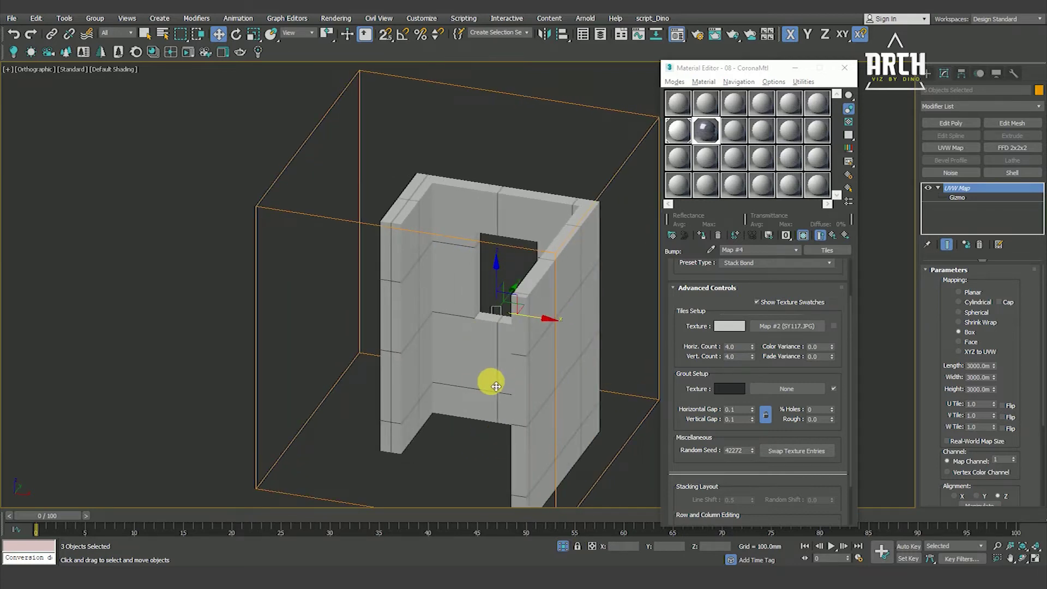
middle_drag(592, 459, 581, 497)
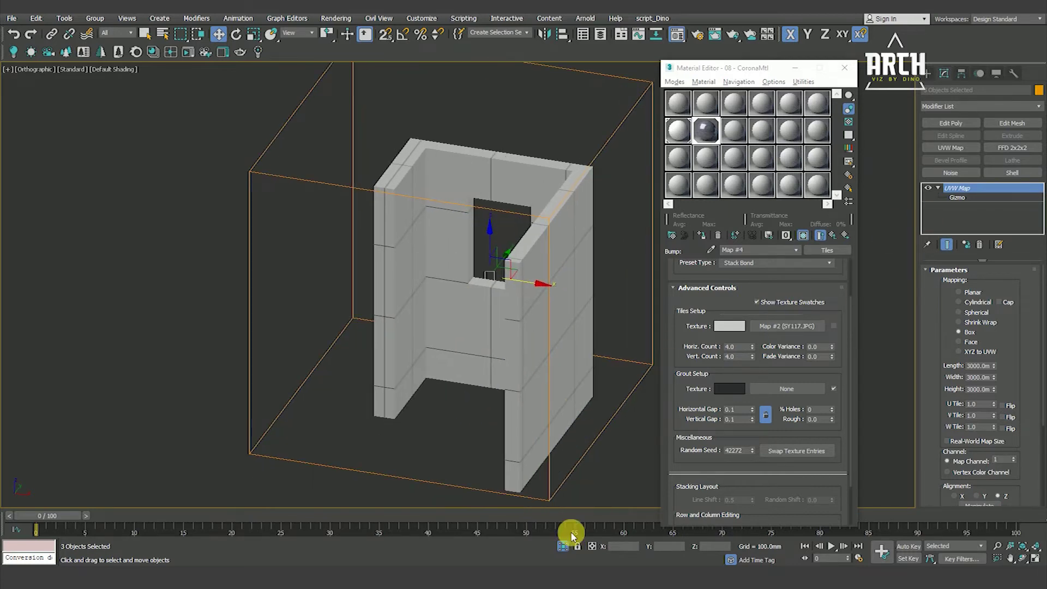
End isolation and orbit from Top view to an angled view of the whole bathroom
click(593, 473)
click(564, 546)
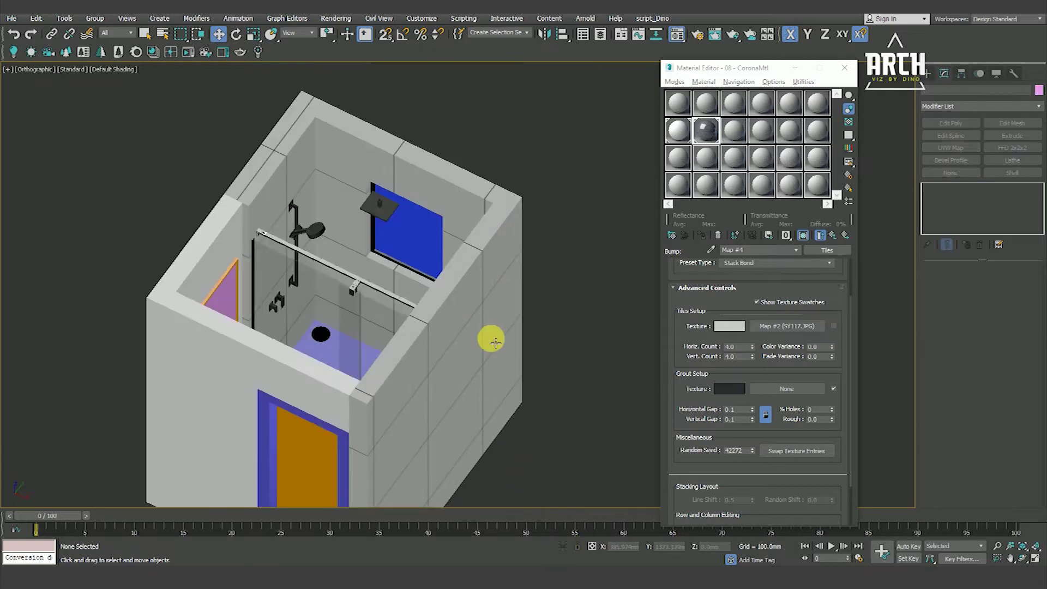
key(t)
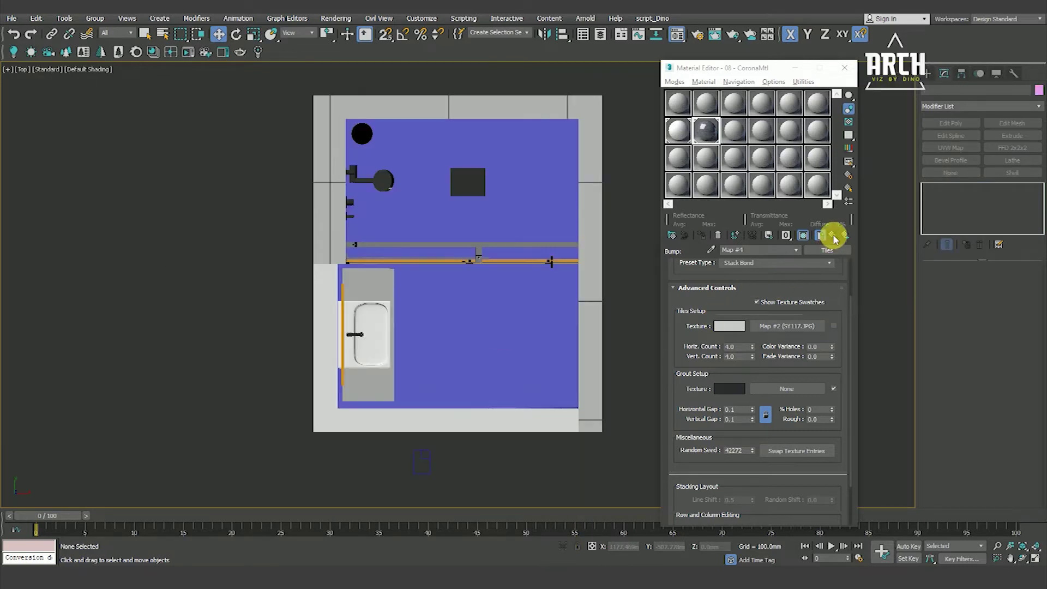
alt+middle_drag(540, 332, 480, 199)
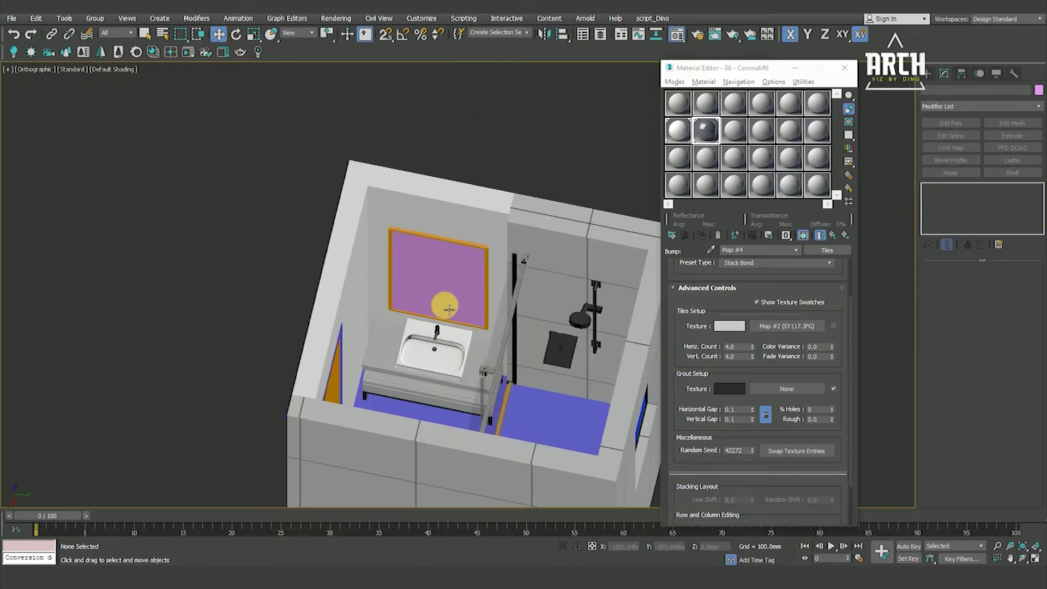
Select the mirror above the sink and pick an unused material slot for it
scroll(437, 265, up, 5)
scroll(468, 276, down, 5)
scroll(442, 246, up, 3)
click(444, 249)
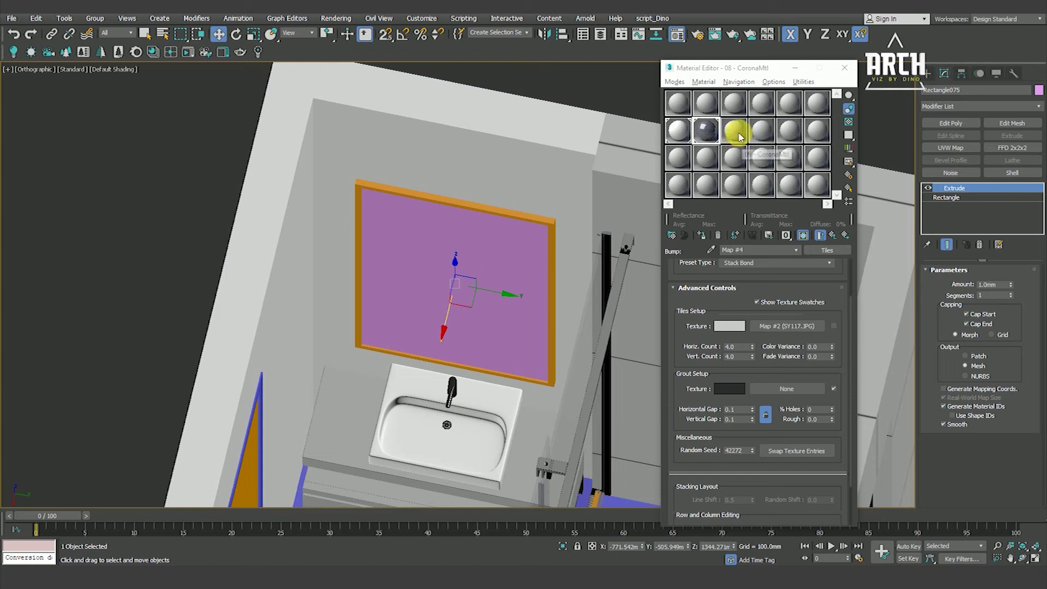
click(679, 158)
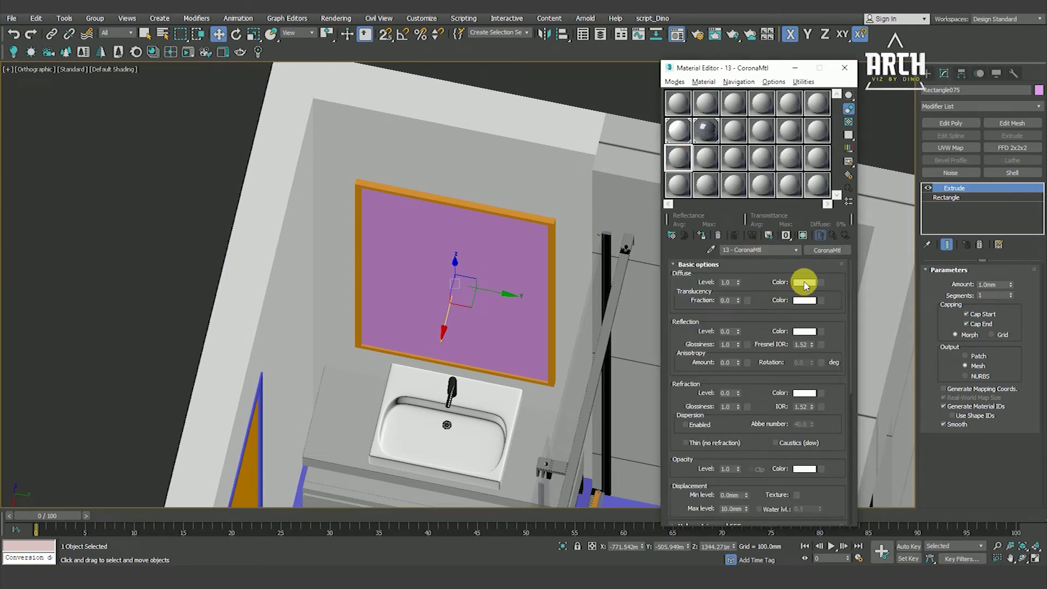
Assign the mirror a dark grey Corona material with reflection level 1.0 and Fresnel IOR 30
click(804, 282)
drag(605, 184, 606, 198)
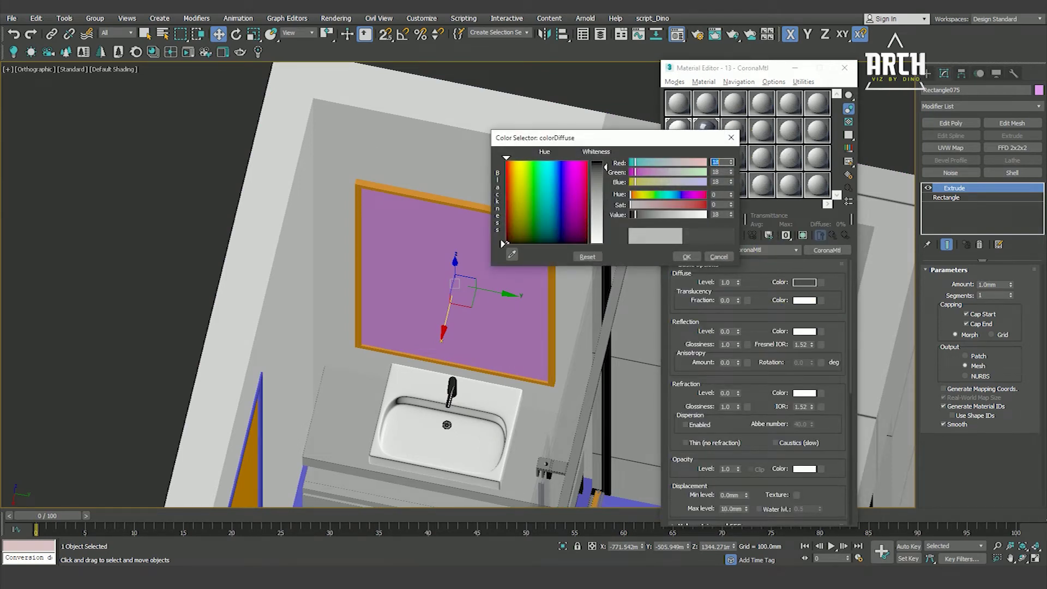
click(686, 256)
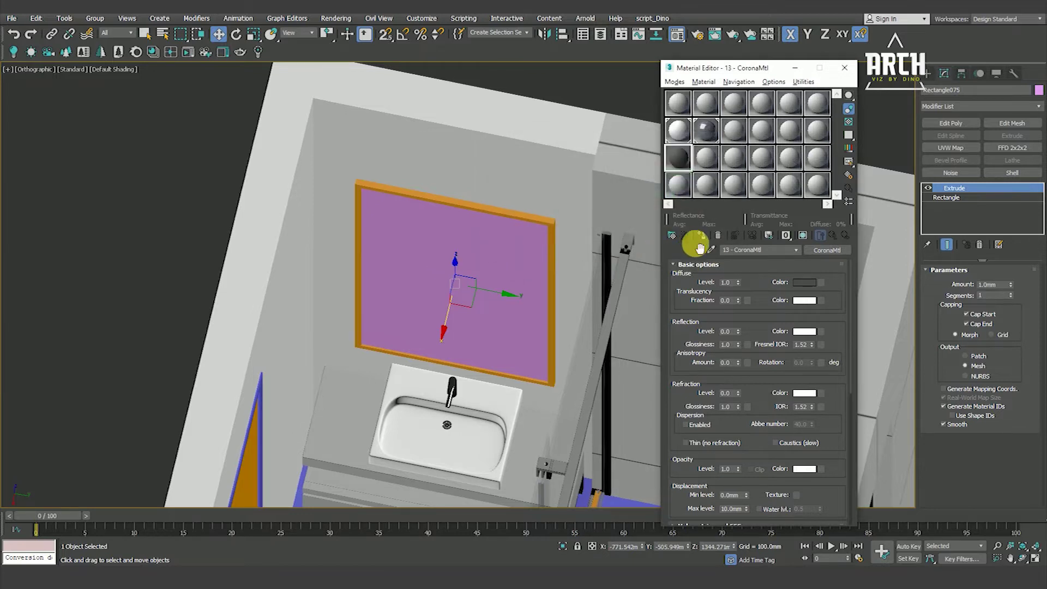
click(702, 236)
click(735, 336)
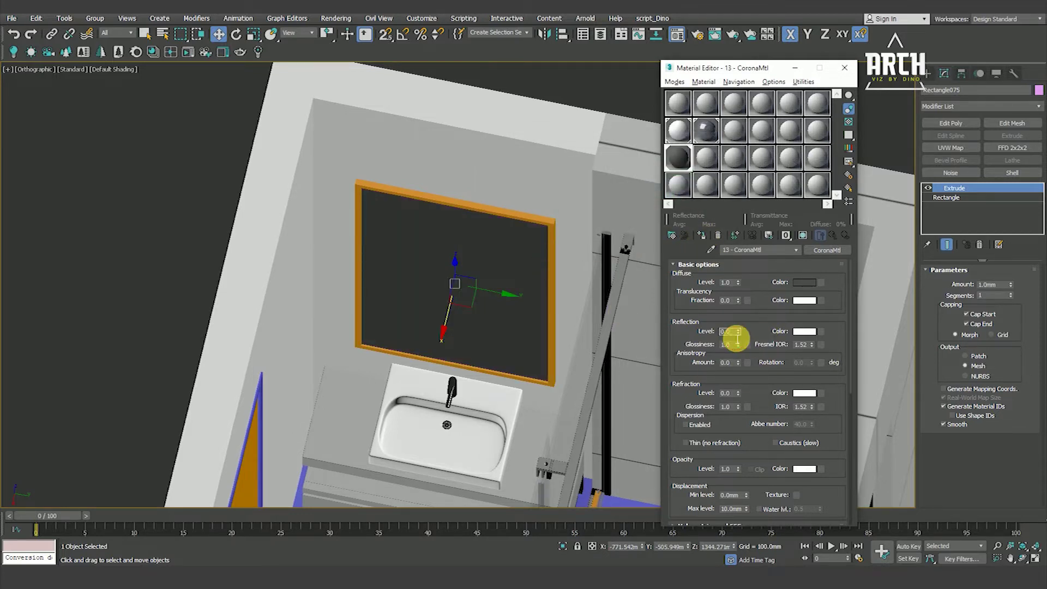
text(1)
click(849, 122)
text(30)
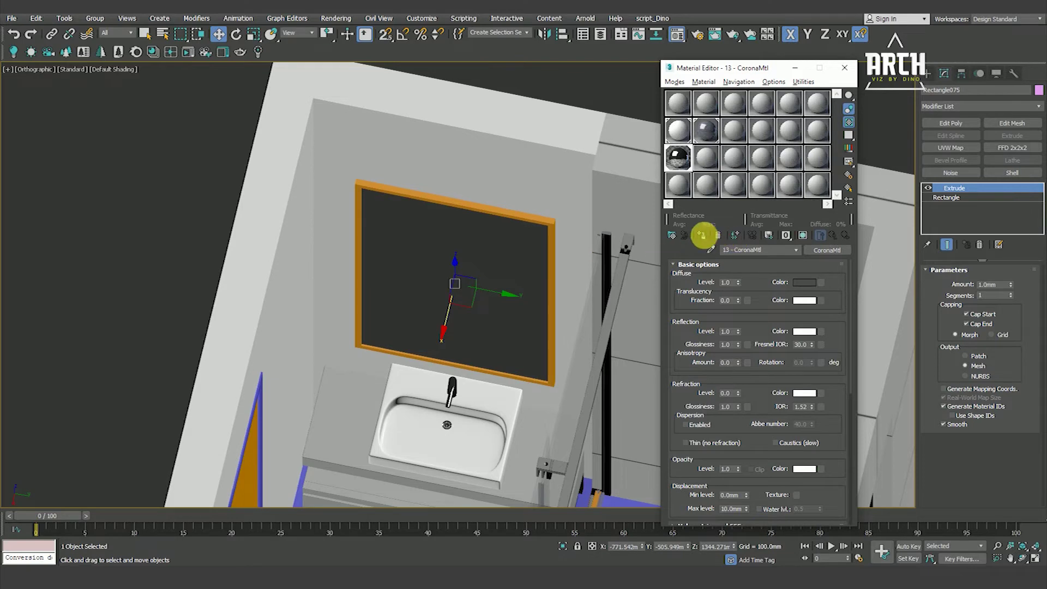
Lighten the mirror material's diffuse to grey value 54
click(805, 282)
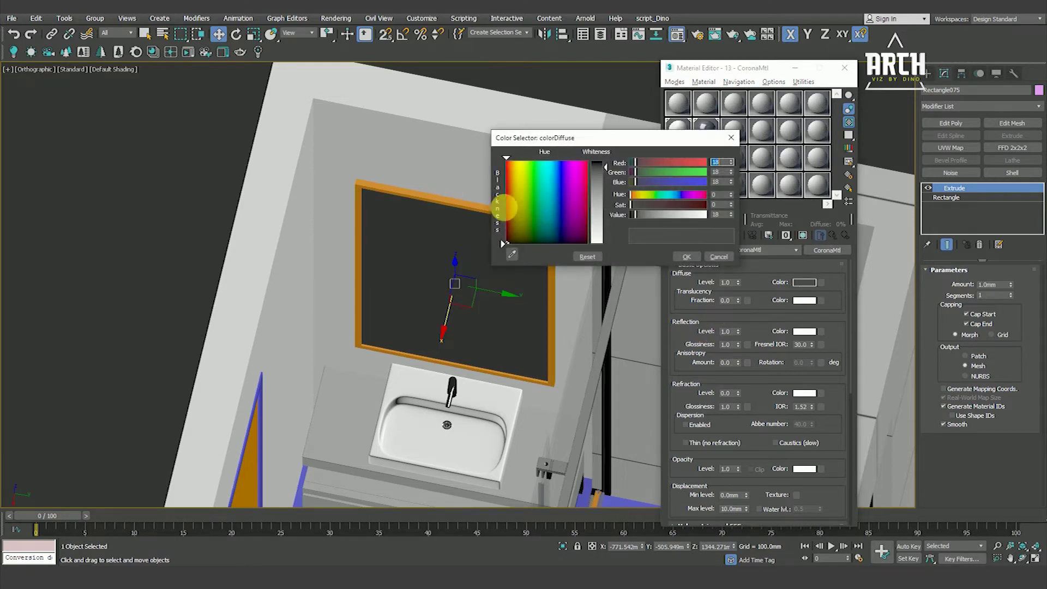
mouse_move(601, 196)
mouse_down()
mouse_move(627, 229)
mouse_move(678, 241)
mouse_move(601, 178)
mouse_up()
click(687, 256)
scroll(367, 229, down, 6)
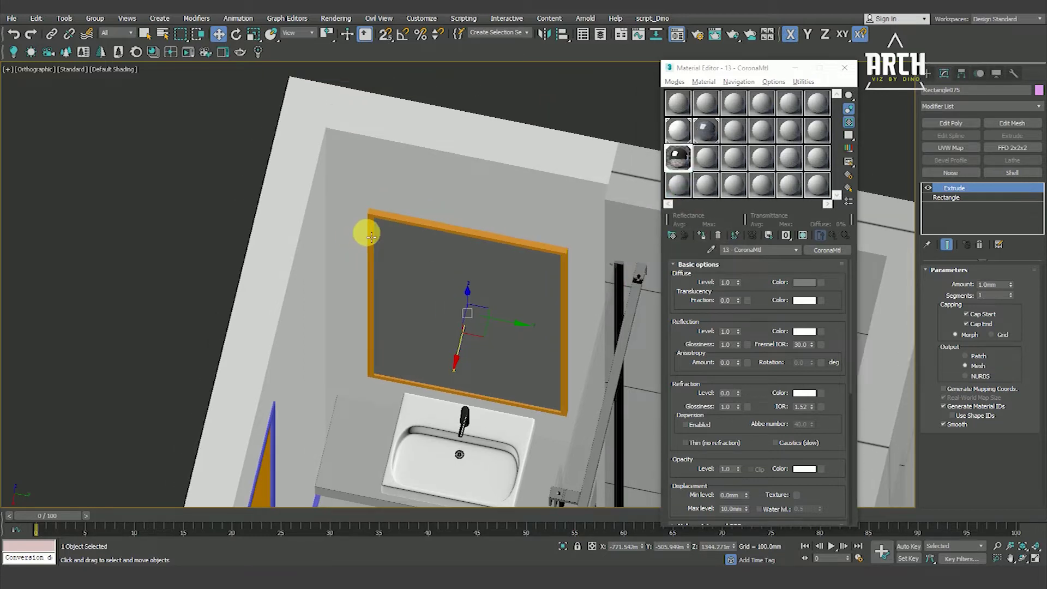
click(217, 153)
scroll(398, 236, up, 5)
Inspect the mirror frame from an angled view, then choose an empty material slot
click(476, 240)
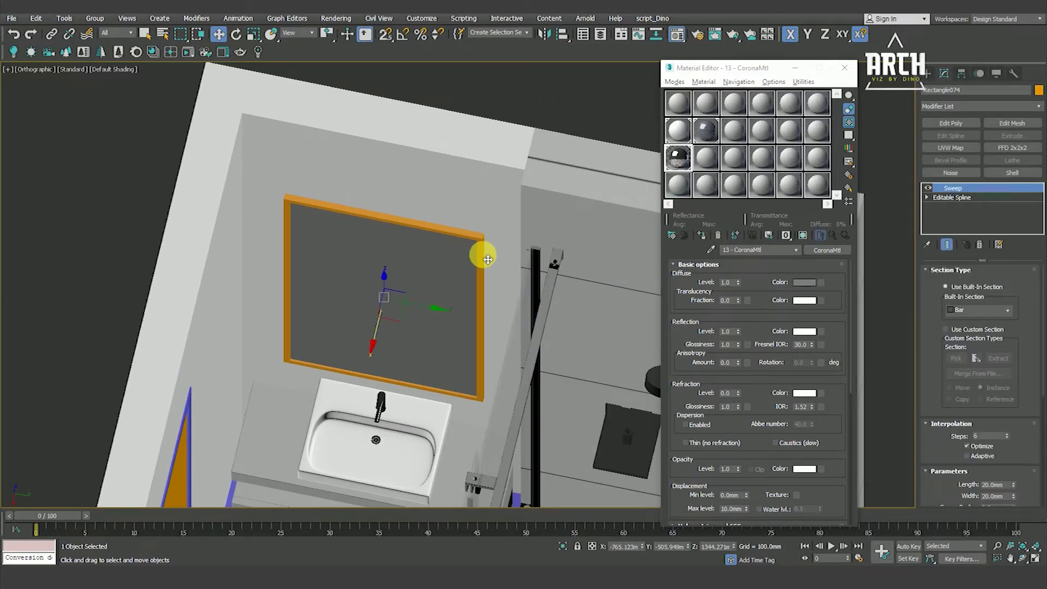
mouse_move(426, 347)
alt+middle_down()
mouse_move(397, 357)
mouse_move(431, 281)
mouse_move(159, 178)
alt+middle_up()
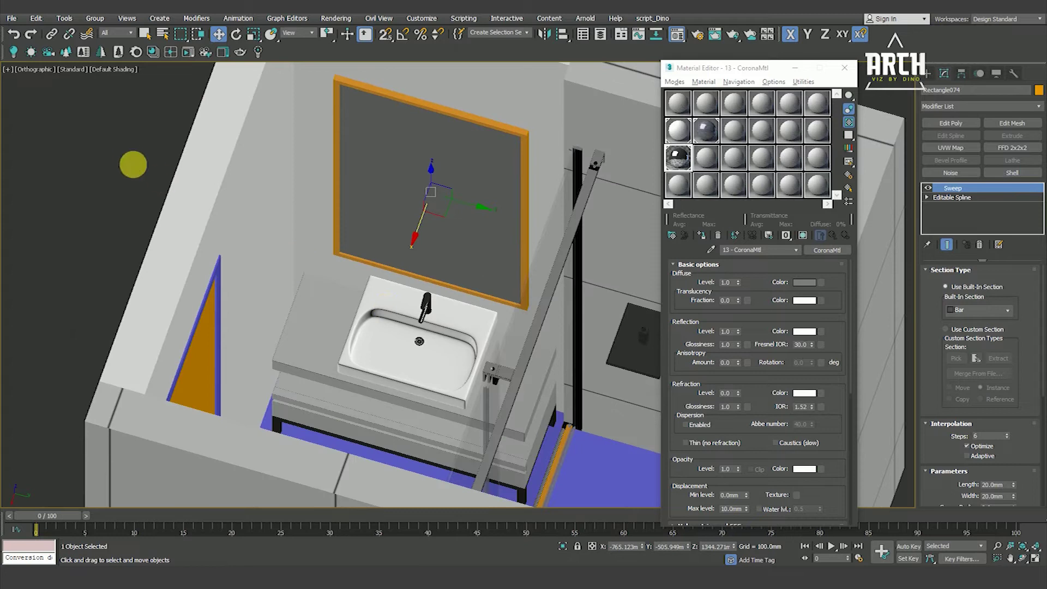
key(ctrl+d)
click(679, 188)
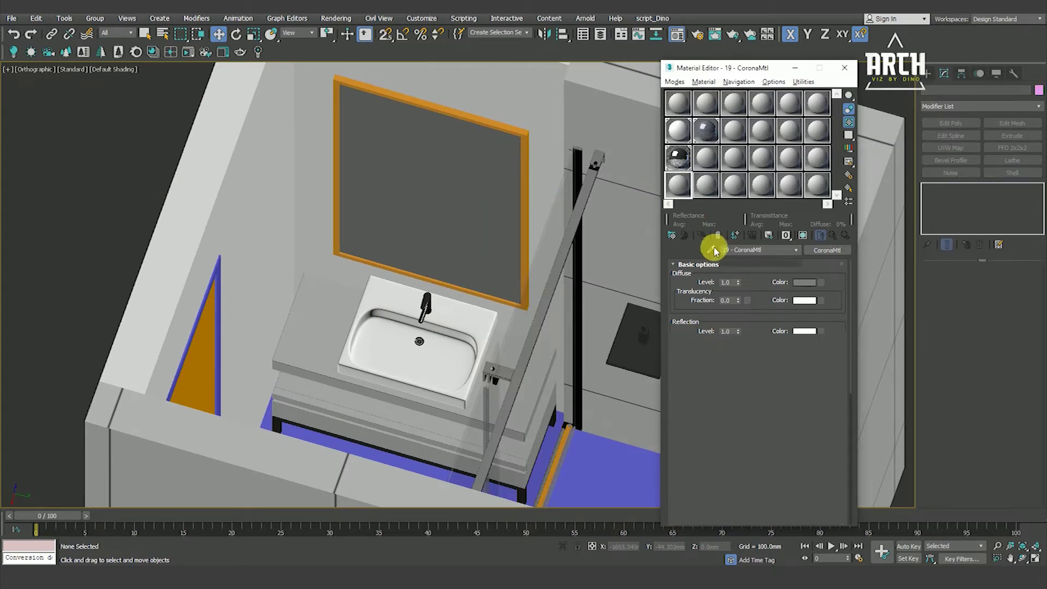
Eyedrop the faucet's multi-material into the active material slot
click(710, 249)
scroll(428, 308, up, 4)
scroll(420, 292, up, 2)
click(423, 256)
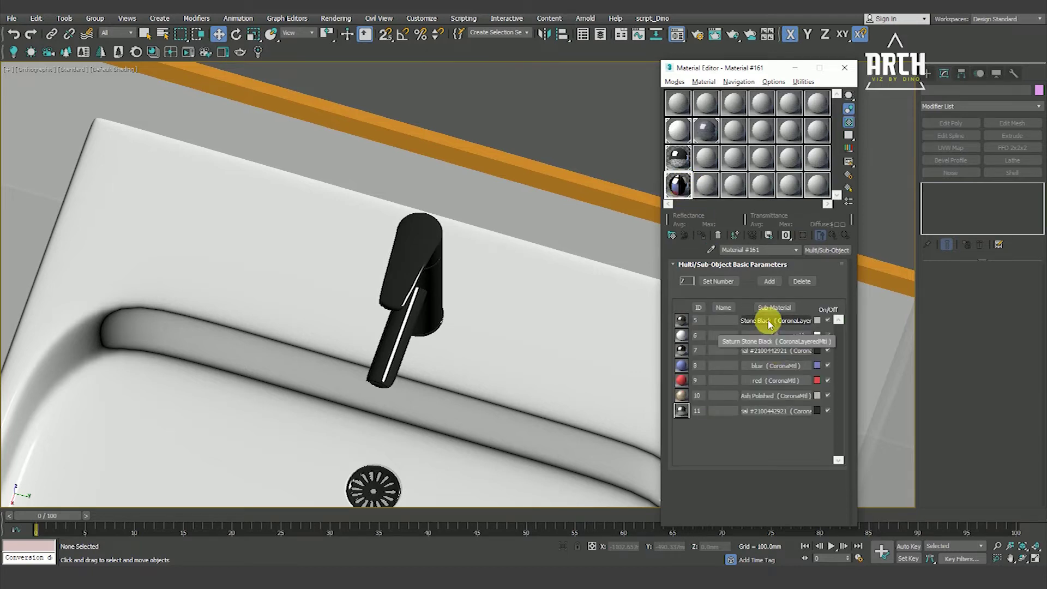
Select the faucet, confirm its polygons use material ID 7, and copy sub-material 7
click(419, 255)
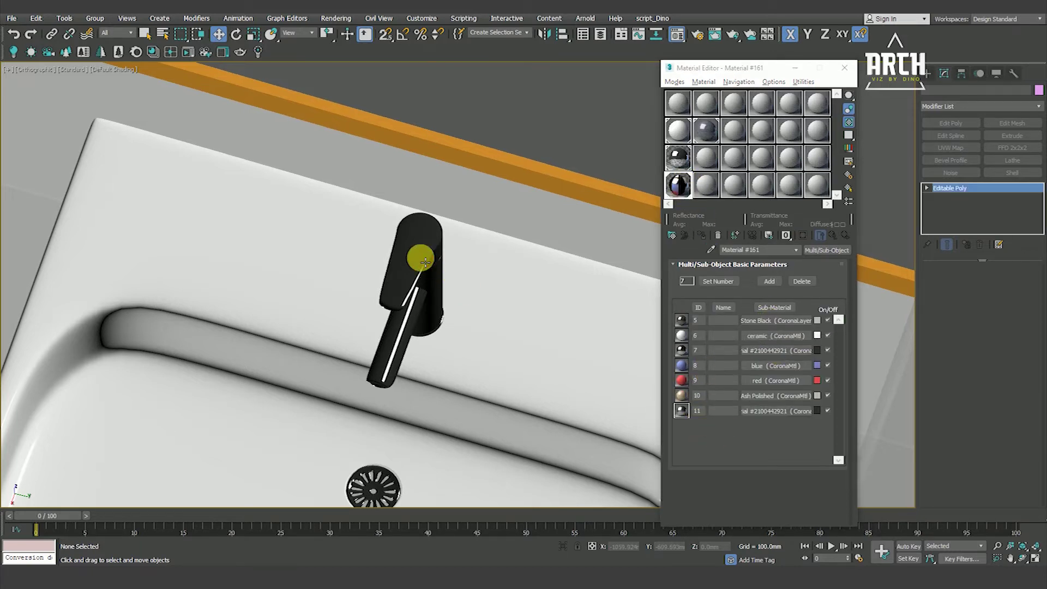
key(F3)
key(F3)
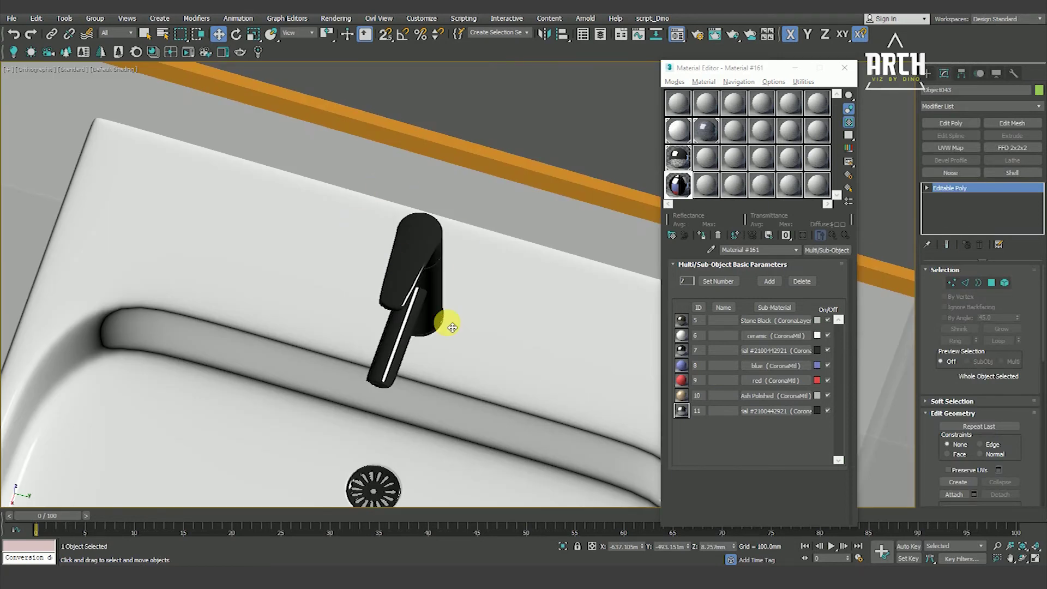
key(F3)
scroll(452, 327, down, 5)
key(F3)
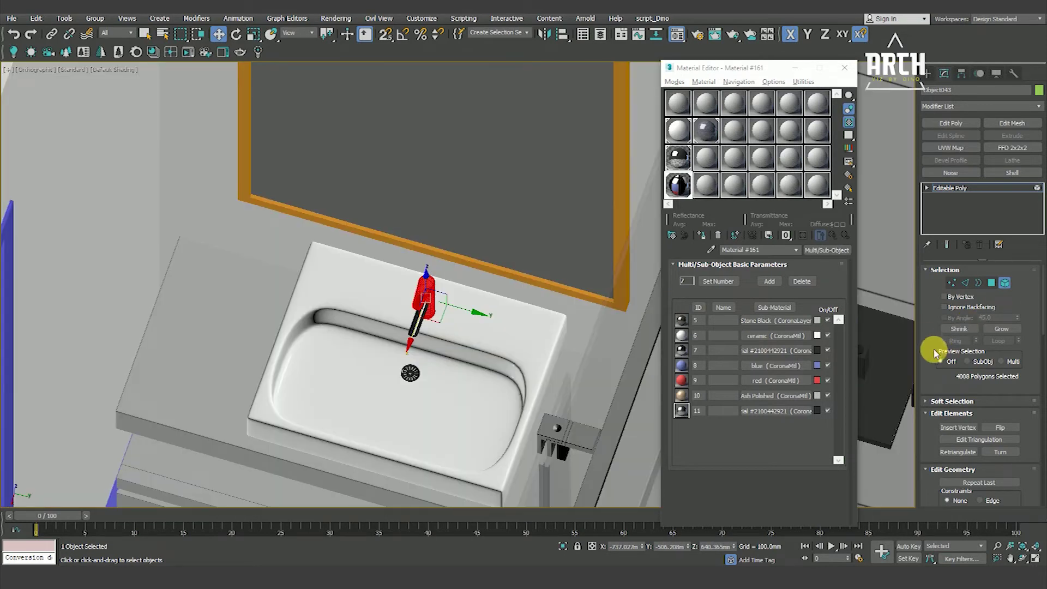
drag(935, 353, 935, 206)
drag(931, 435, 931, 290)
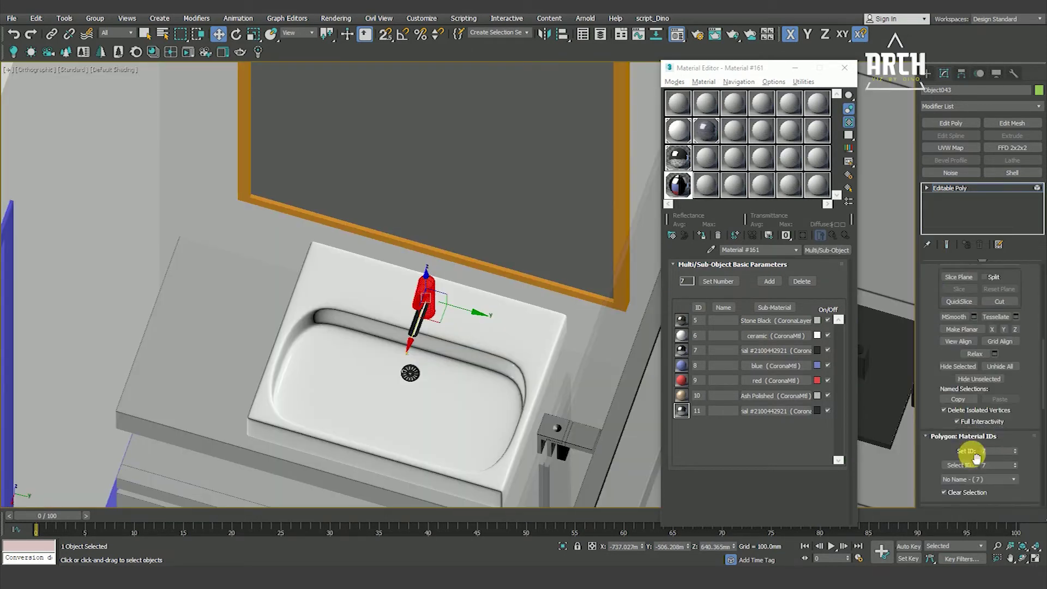
right_click(756, 354)
click(786, 371)
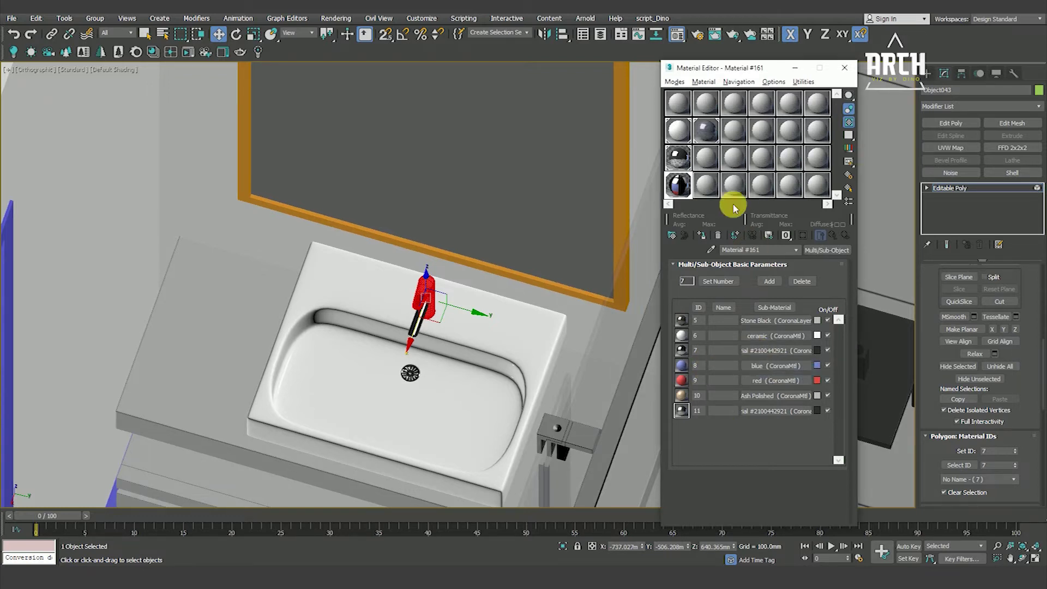
Place the copied ID 7 sub-material into its own slot as an independent 'frame' material
click(713, 183)
middle_drag(547, 253, 491, 428)
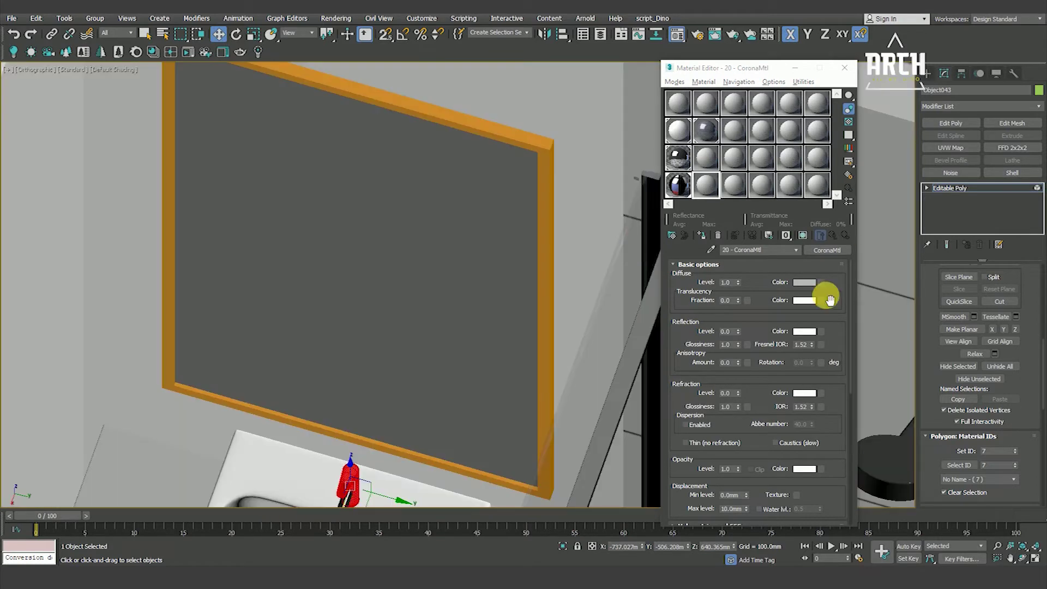
click(675, 187)
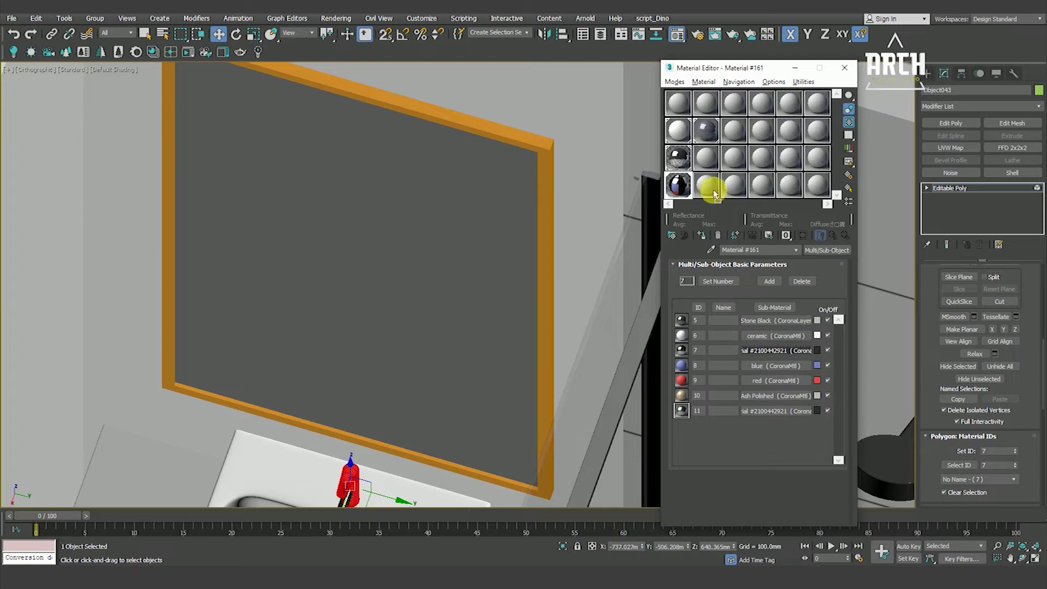
drag(714, 193, 749, 318)
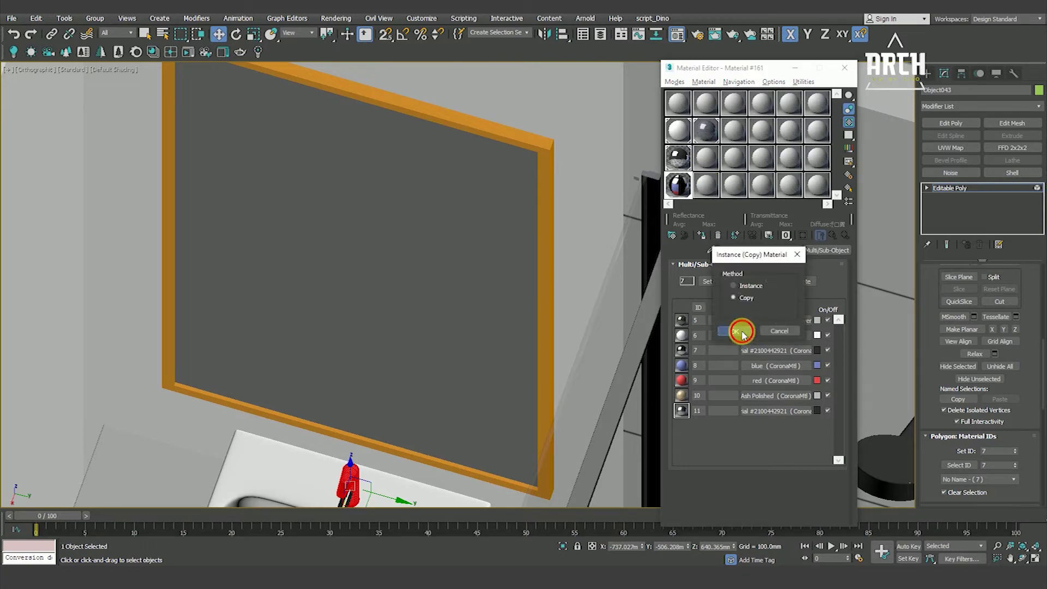
click(740, 332)
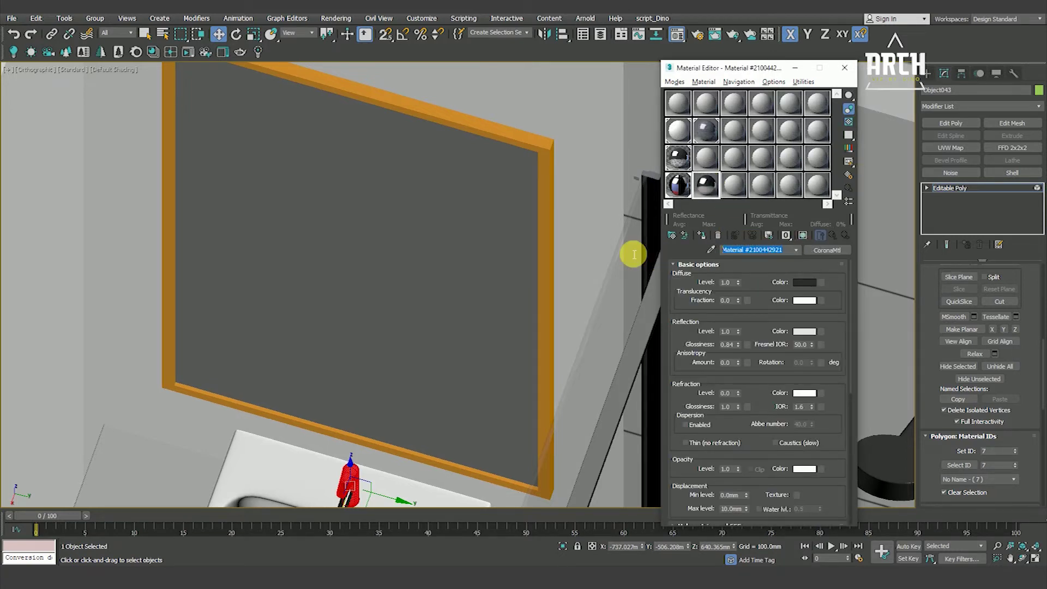
text(frame)
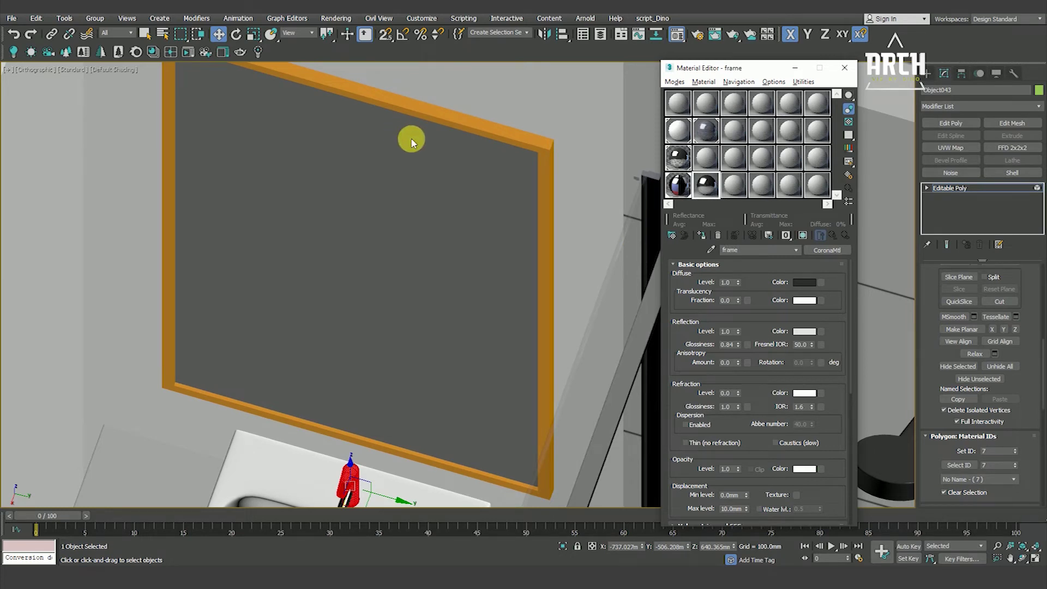
Select the mirror frame in wireframe and assign it the 'frame' material
key(F3)
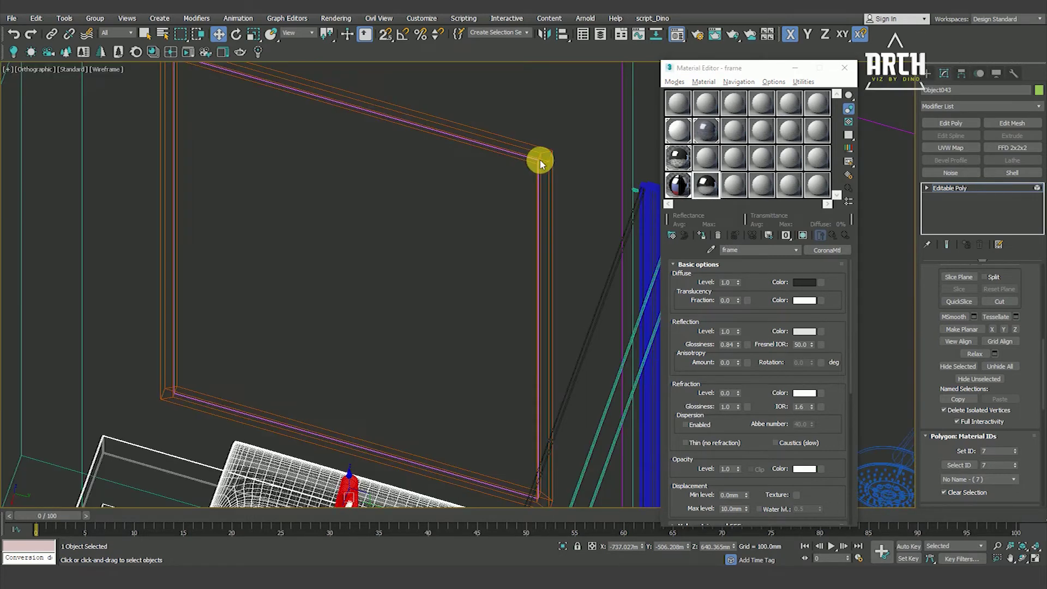
click(561, 163)
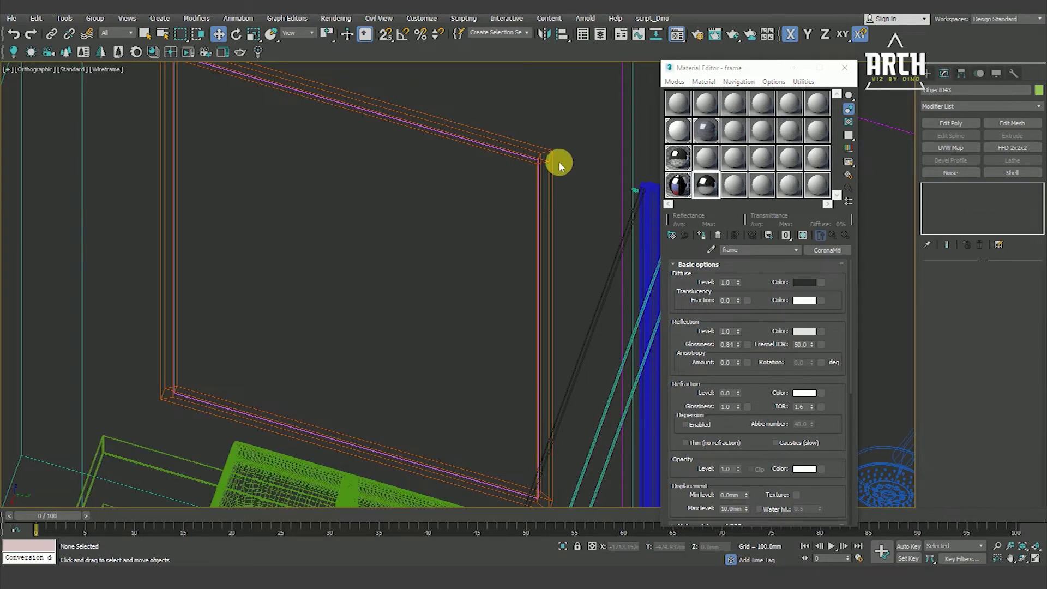
click(551, 164)
key(F3)
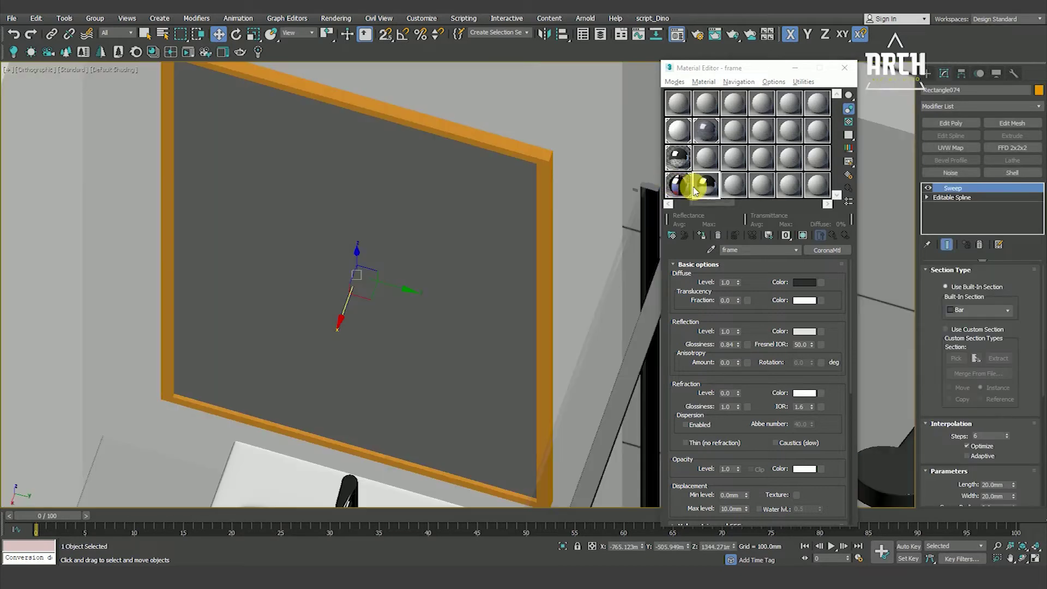
click(703, 235)
scroll(555, 234, down, 10)
key(F4)
alt+middle_drag(503, 218, 276, 175)
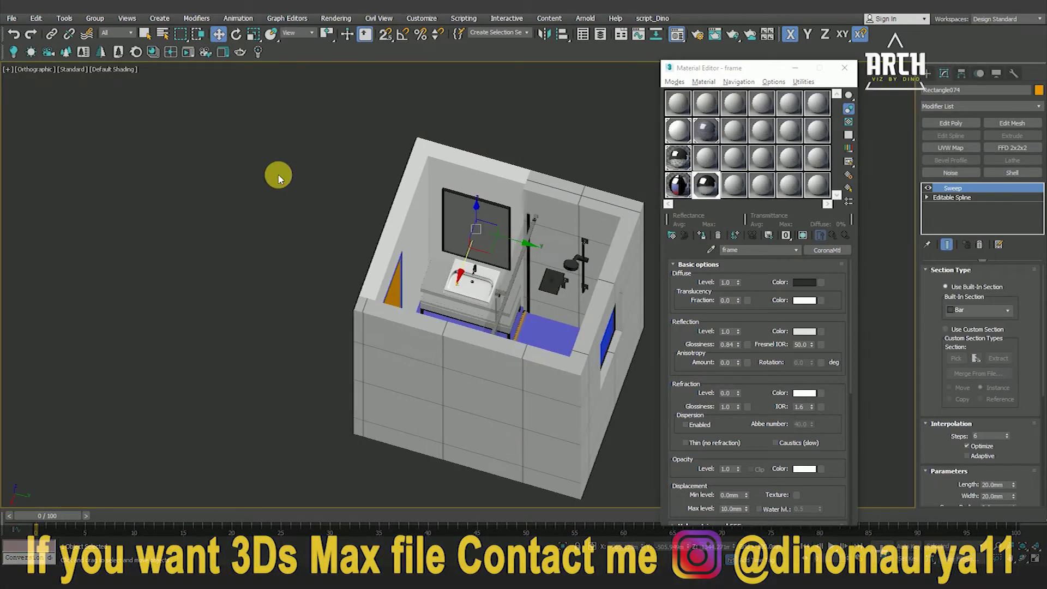
Frame the shower area and pick an empty material slot
scroll(505, 283, up, 3)
scroll(507, 285, up, 5)
key(F4)
mouse_move(468, 297)
alt+middle_down()
mouse_move(421, 289)
mouse_move(393, 308)
mouse_move(367, 271)
mouse_move(410, 299)
mouse_move(454, 308)
mouse_move(491, 299)
alt+middle_up()
scroll(388, 363, up, 3)
scroll(405, 264, up, 4)
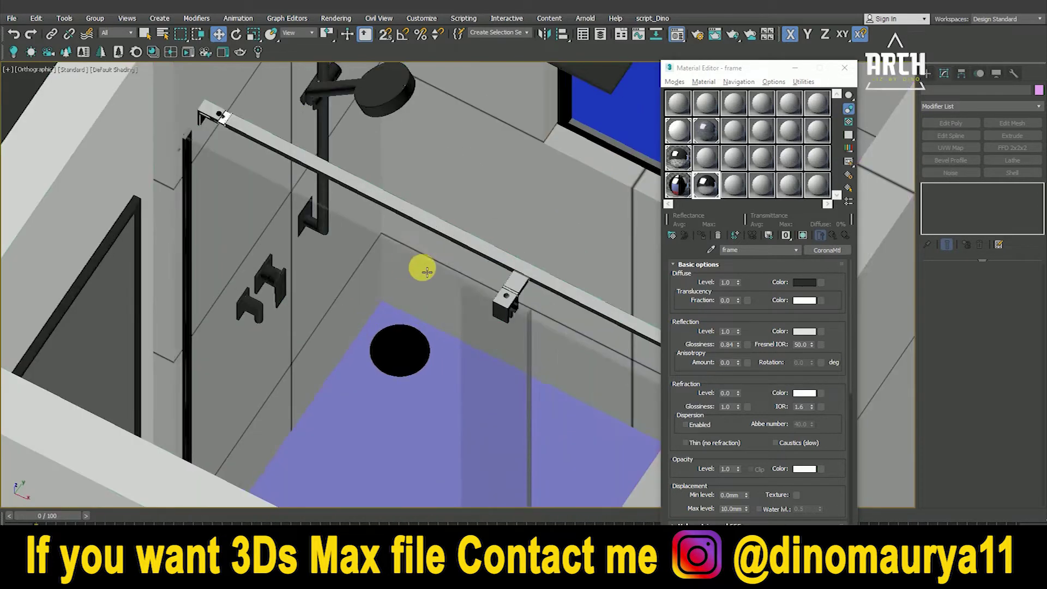
click(734, 186)
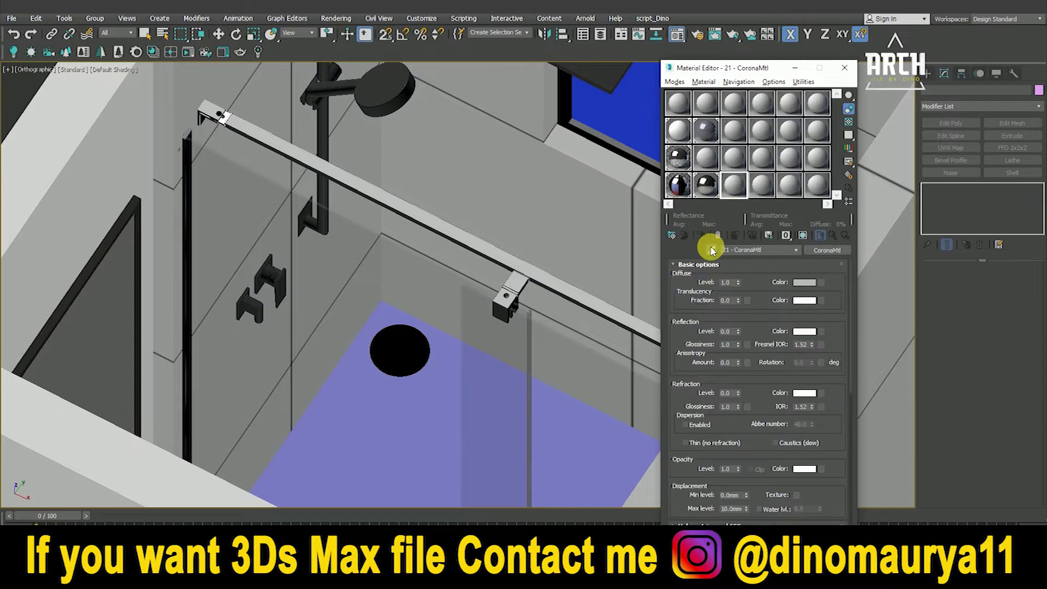
Eyedrop the shower glass multi-material and open its Bathcabin glass gloss sub-material (glossiness 0.6, IOR 1.52)
click(711, 249)
key(F4)
click(391, 264)
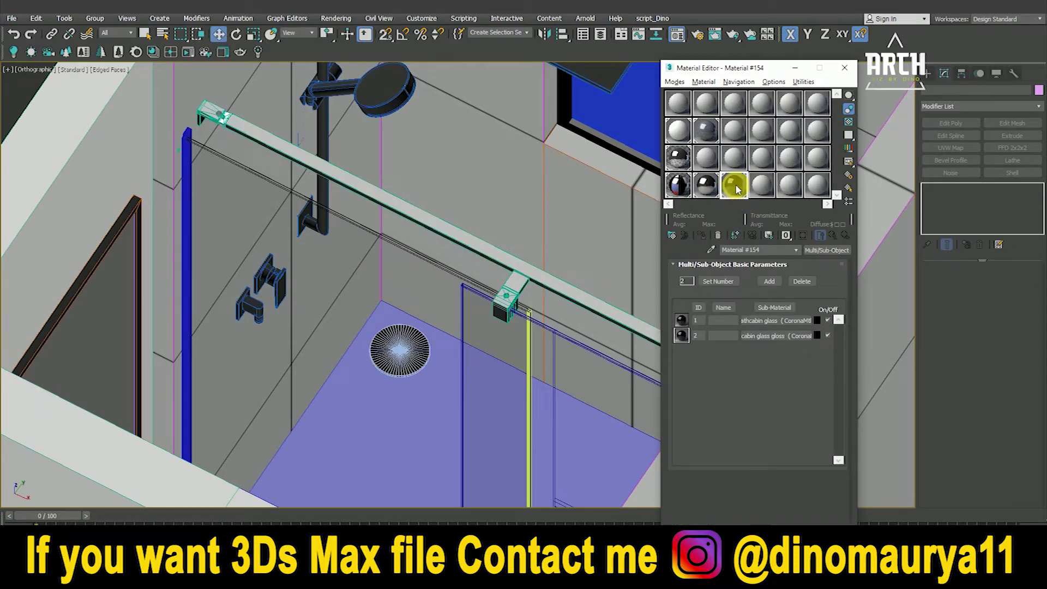
click(769, 335)
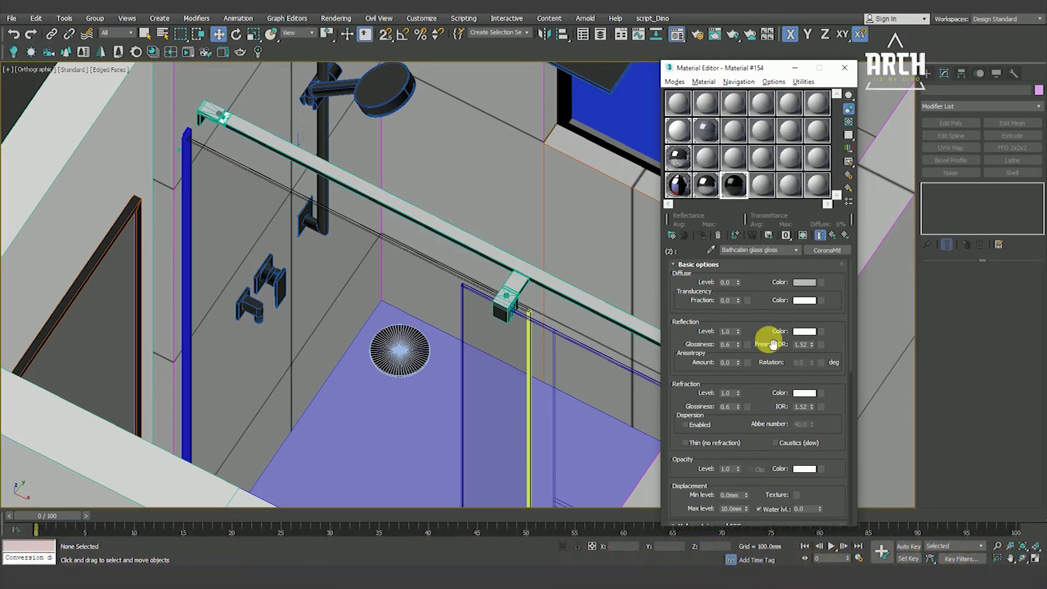
scroll(468, 300, down, 2)
scroll(479, 300, down, 5)
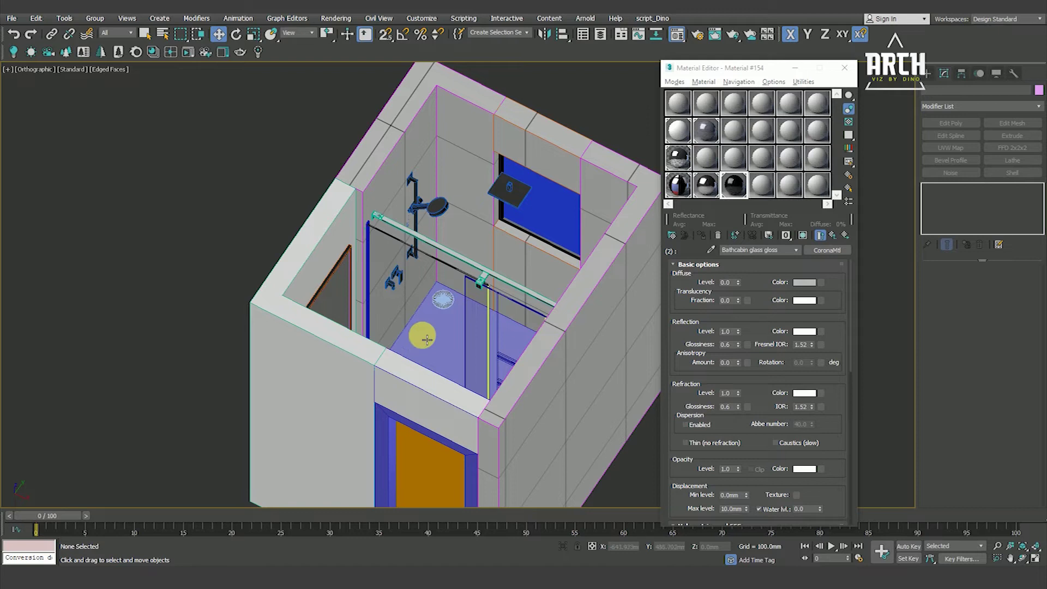
Orbit to face the shower wall and select the shower head
alt+middle_drag(428, 339, 262, 250)
scroll(461, 250, up, 3)
scroll(484, 312, down, 2)
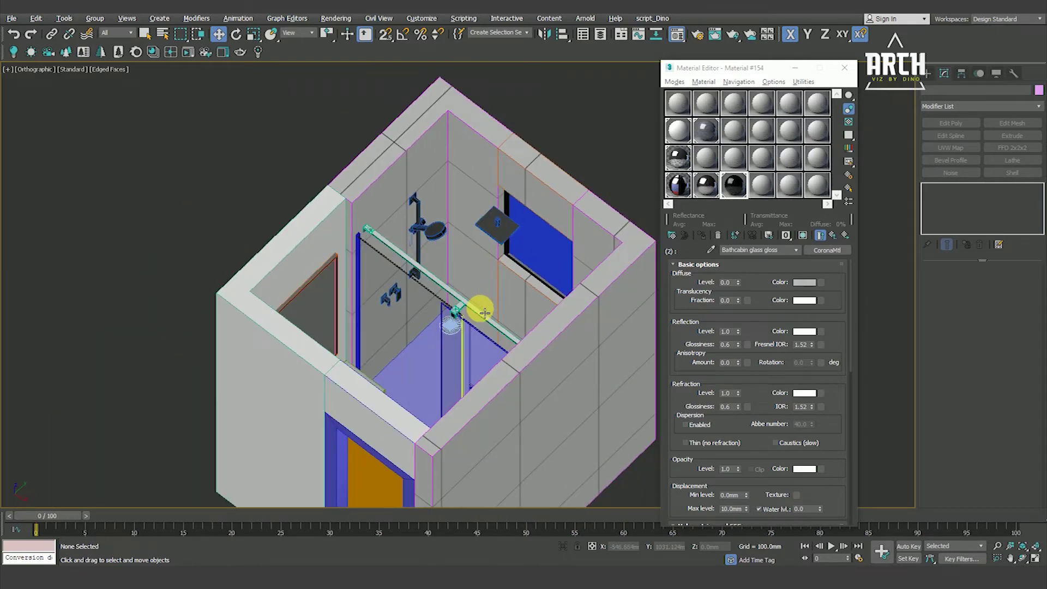
alt+middle_drag(485, 312, 451, 265)
scroll(427, 236, up, 2)
scroll(417, 241, up, 4)
scroll(448, 249, up, 4)
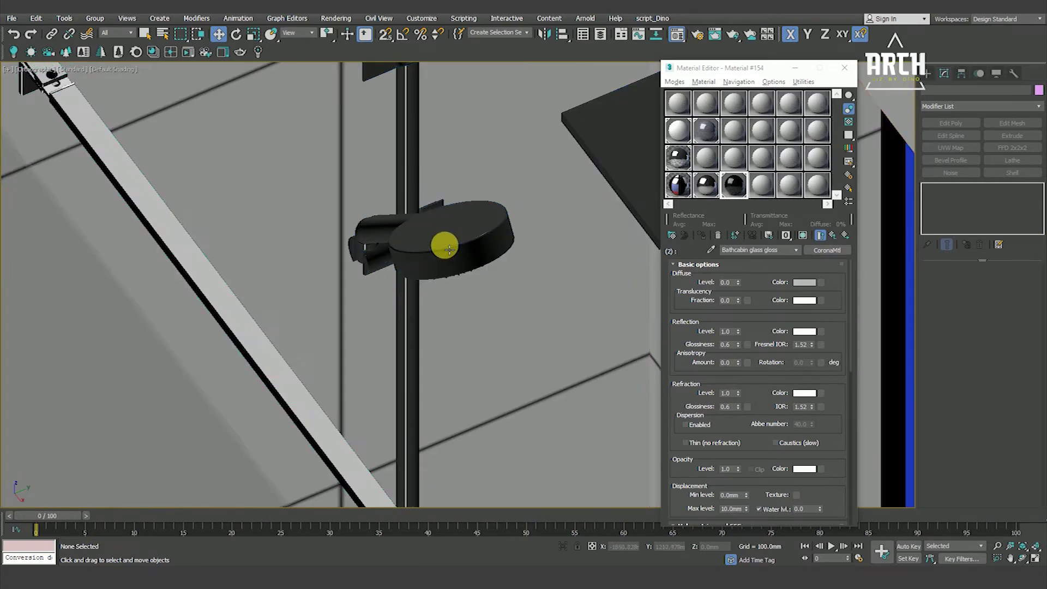
click(449, 250)
Eyedrop the shower head's material into the next empty material slot
click(760, 184)
click(710, 252)
click(458, 240)
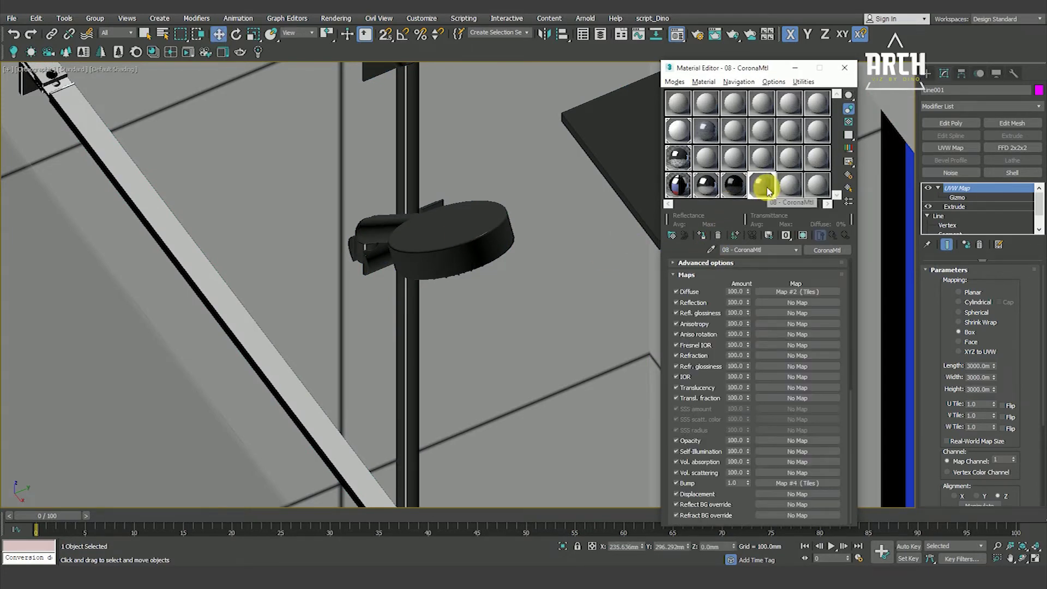
scroll(467, 236, down, 2)
Re-pick the shower head body's 07 - VRay Material_ and show its enlarged preview
key(F3)
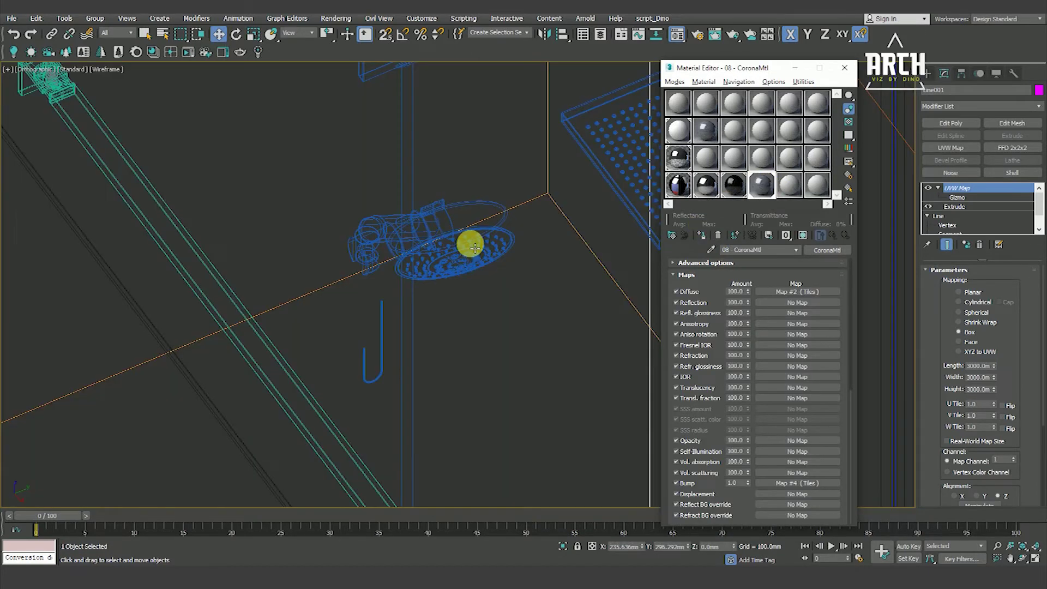
click(474, 243)
scroll(513, 327, down, 3)
key(F3)
click(509, 260)
scroll(491, 199, up, 5)
click(710, 250)
click(542, 208)
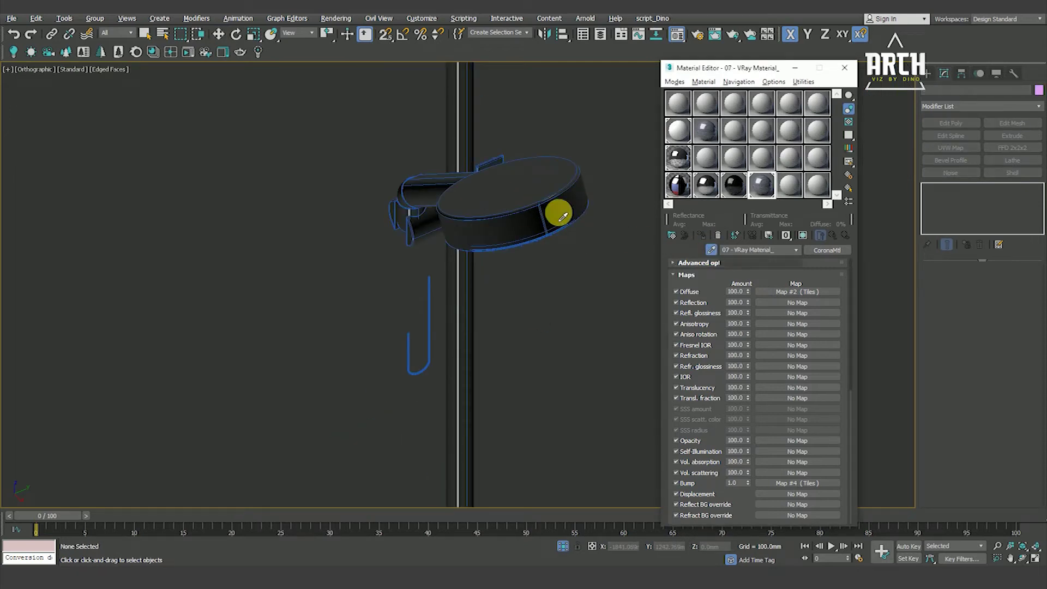
double_click(764, 185)
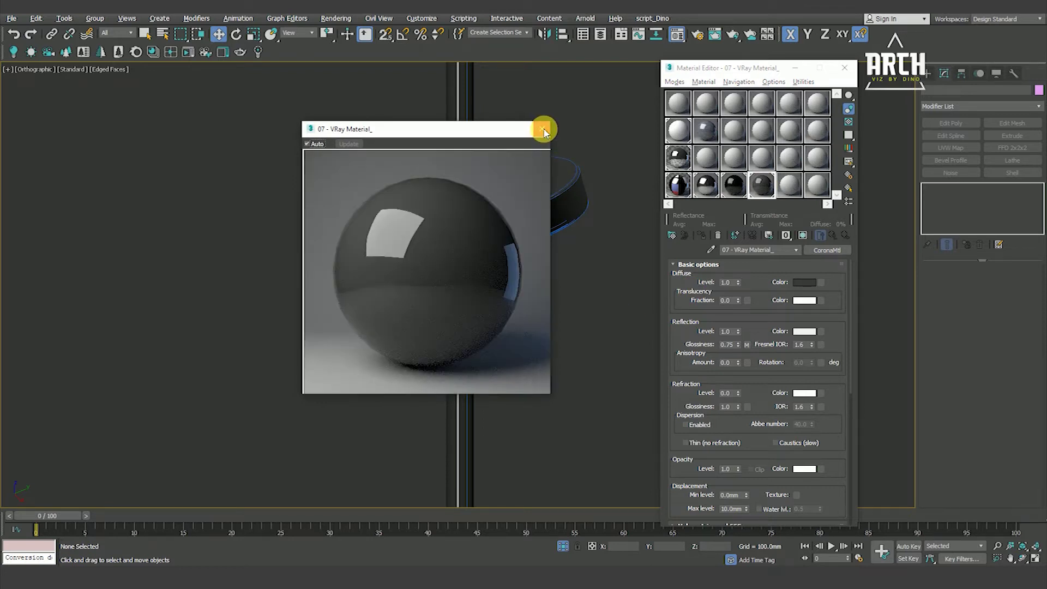
Close the material preview, exit isolation and select the floor in Top view
click(543, 129)
click(563, 547)
key(t)
scroll(514, 339, up, 5)
scroll(491, 336, down, 6)
click(491, 334)
Orbit around the bathroom to inspect the floor and the blue door frame
mouse_move(491, 333)
alt+middle_down()
mouse_move(470, 348)
mouse_move(428, 335)
mouse_move(444, 339)
mouse_move(503, 277)
mouse_move(519, 321)
mouse_move(425, 369)
alt+middle_up()
scroll(461, 381, up, 4)
scroll(495, 320, up, 4)
scroll(425, 369, down, 4)
scroll(385, 379, up, 3)
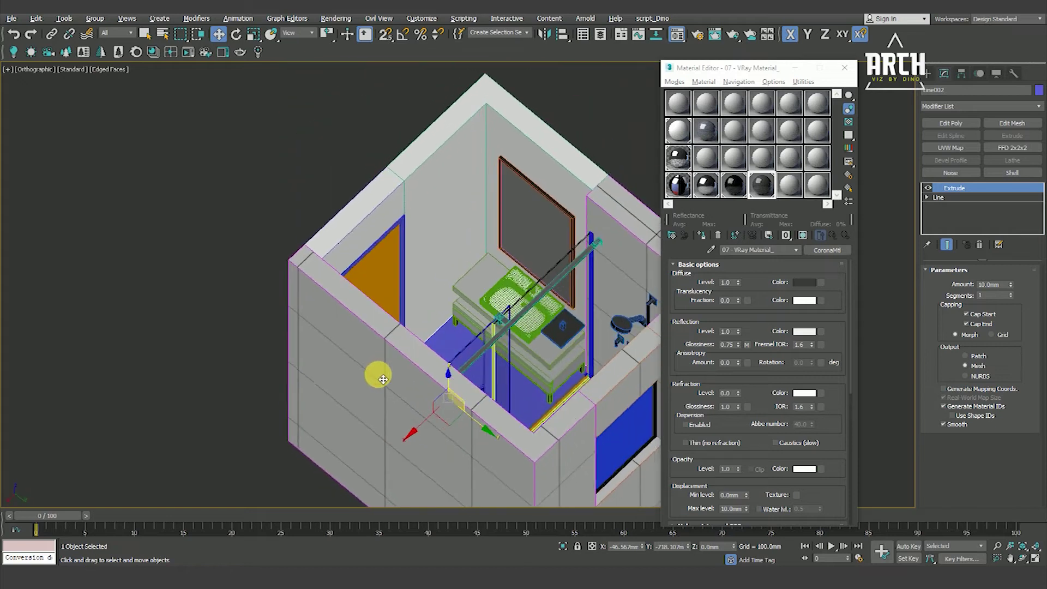
click(400, 220)
scroll(396, 215, up, 2)
scroll(393, 211, up, 4)
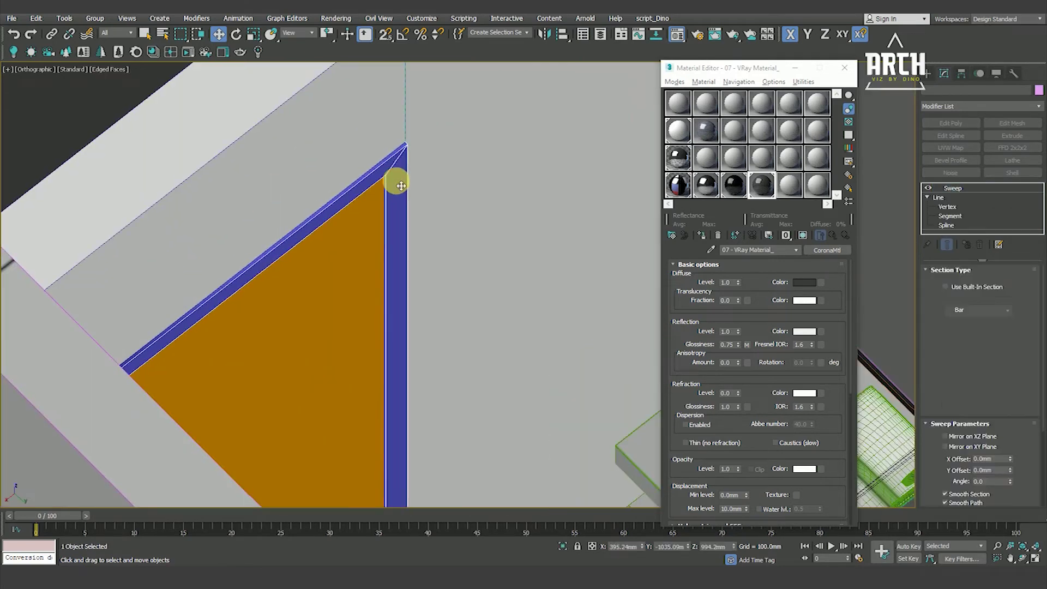
scroll(435, 205, down, 3)
scroll(370, 215, down, 2)
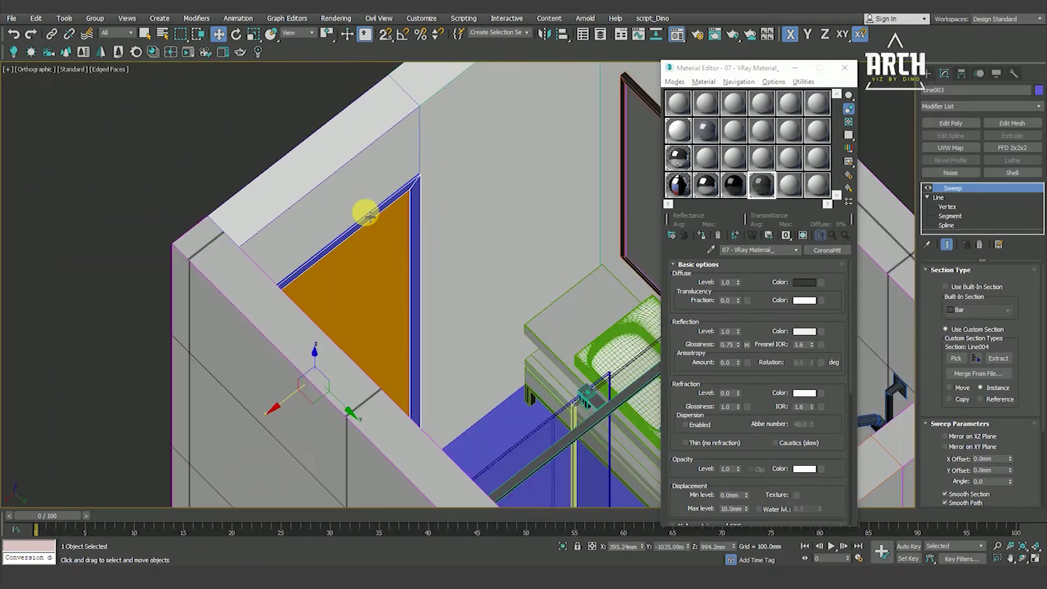
click(246, 116)
scroll(423, 225, down, 3)
mouse_move(491, 347)
alt+middle_down()
mouse_move(480, 363)
mouse_move(450, 363)
alt+middle_up()
scroll(450, 363, up, 2)
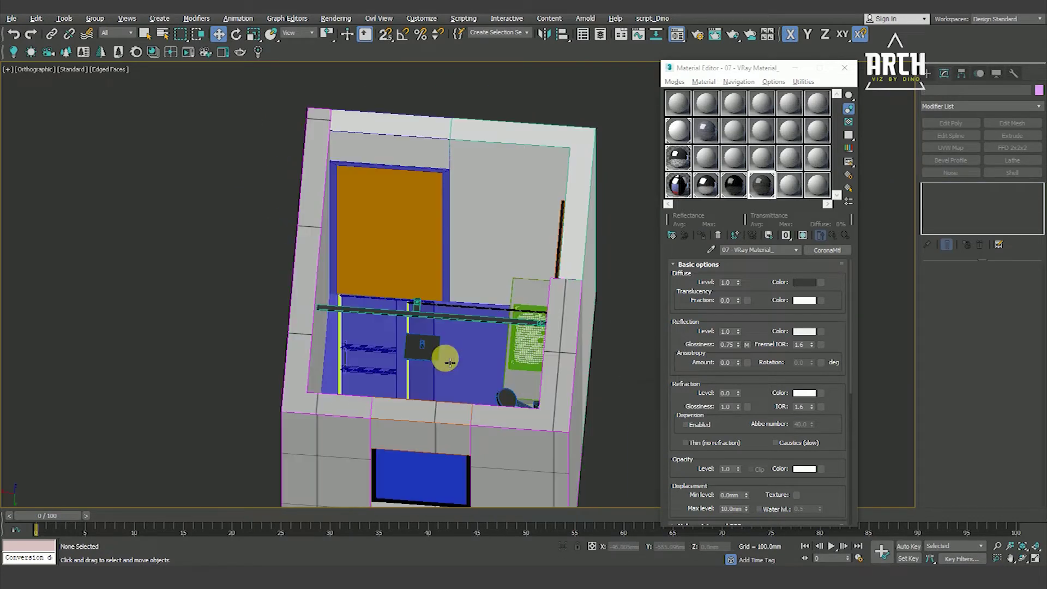
mouse_move(440, 318)
alt+middle_down()
mouse_move(435, 311)
mouse_move(461, 303)
alt+middle_up()
Select the two floor pieces, isolate them with Alt+Q and view them from Top
click(464, 330)
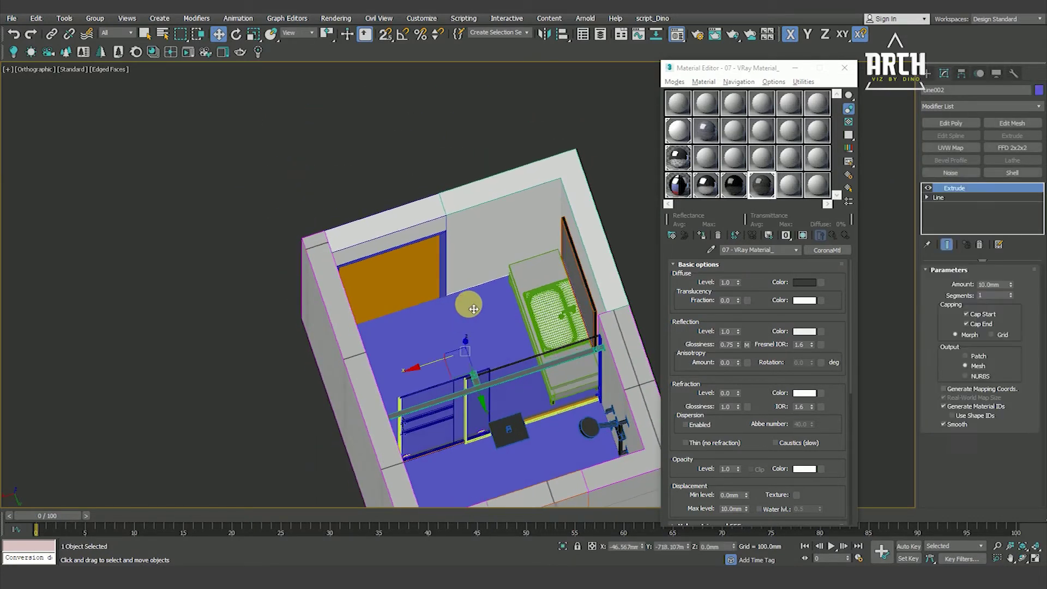
key(F3)
scroll(533, 374, down, 3)
alt+middle_drag(533, 374, 542, 327)
key(F3)
scroll(524, 315, up, 4)
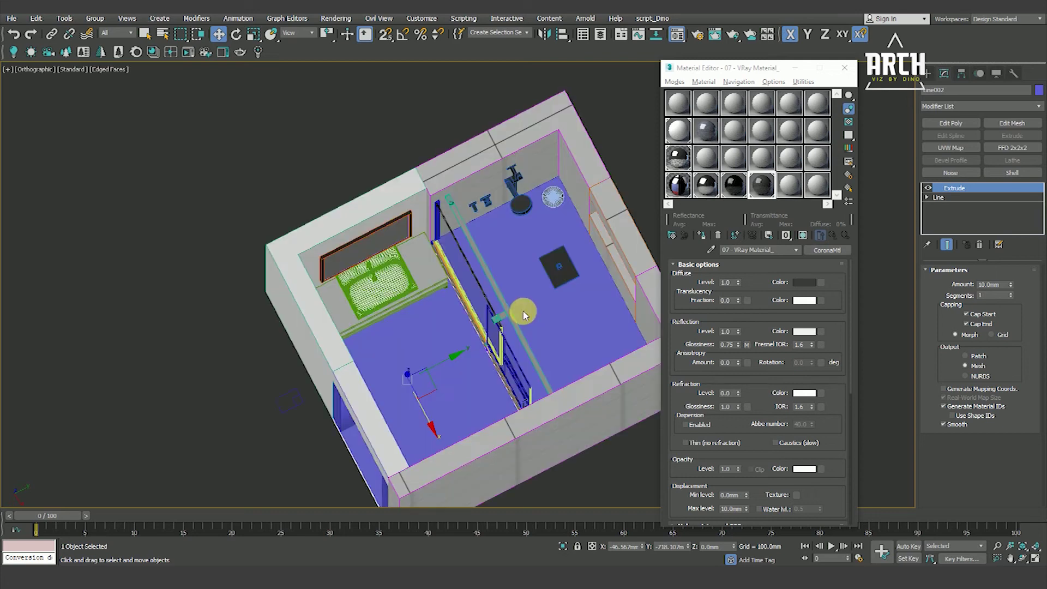
key(alt+q)
key(t)
scroll(415, 338, down, 4)
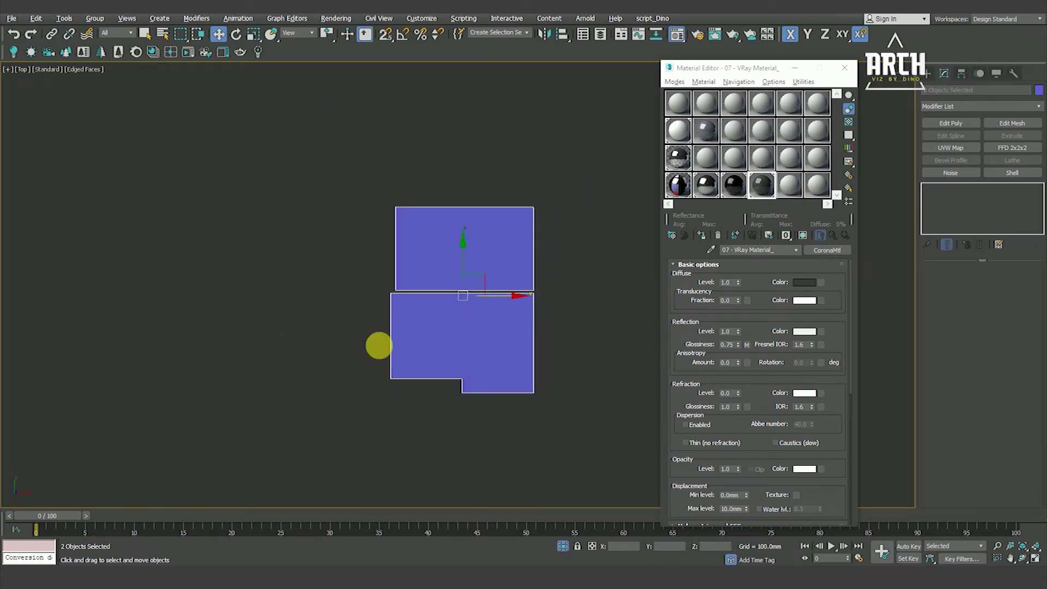
Check the floor pieces in wireframe and open the Corona material named 'new'
key(F3)
click(334, 189)
click(523, 393)
click(576, 323)
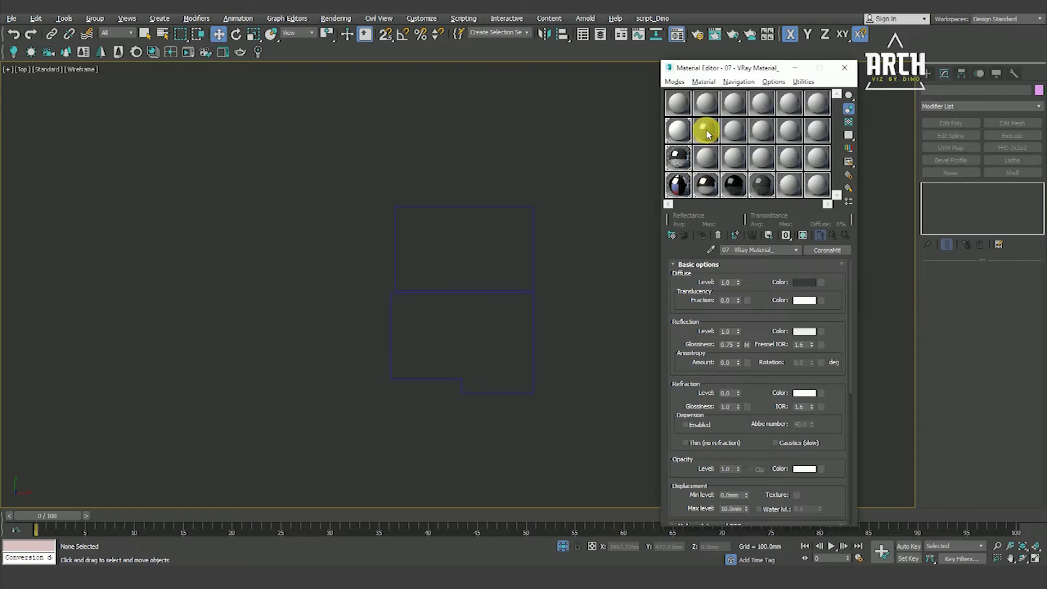
click(708, 143)
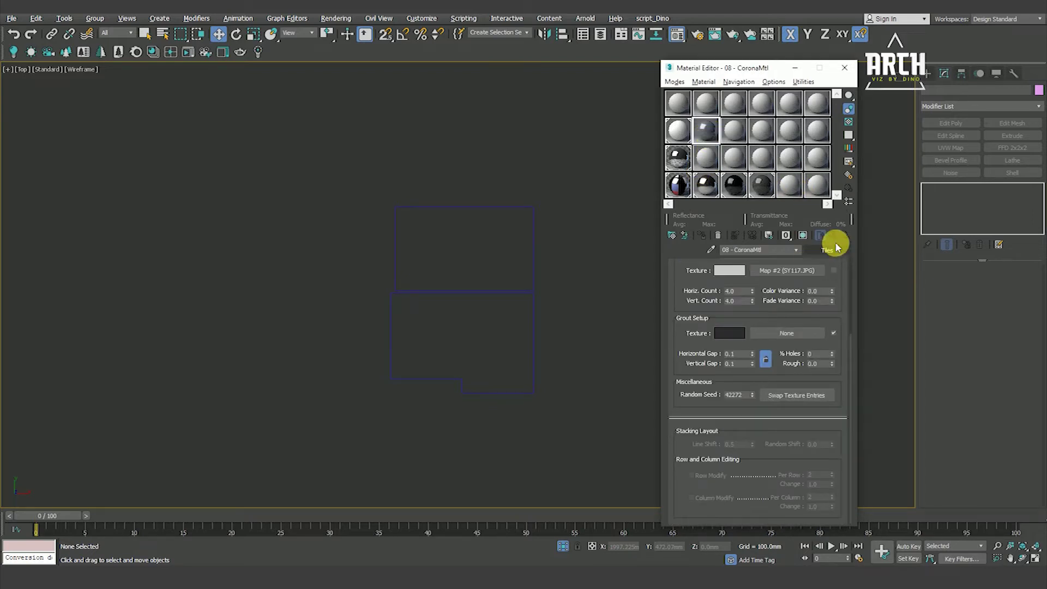
click(736, 139)
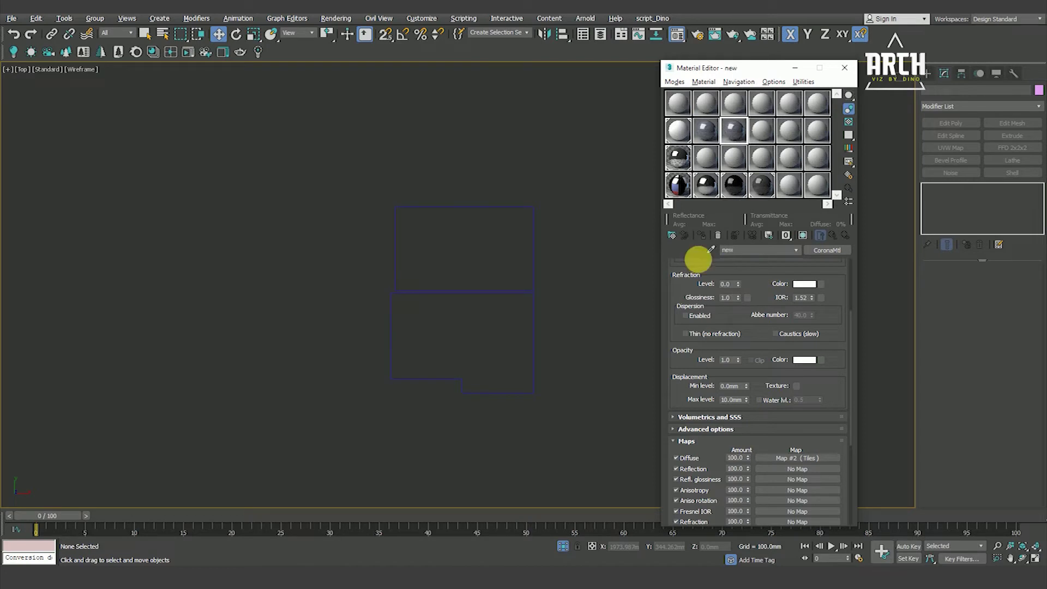
Swap the tile map's bitmap from SY117 to the light SY062.JPG marble and reselect both floor slabs
scroll(704, 285, up, 5)
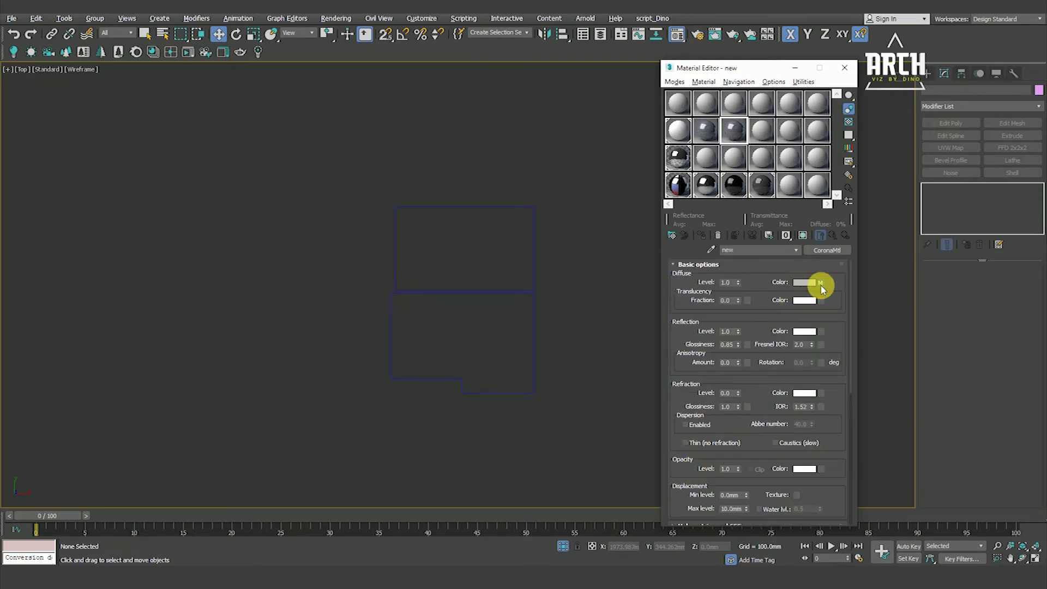
click(821, 284)
click(790, 380)
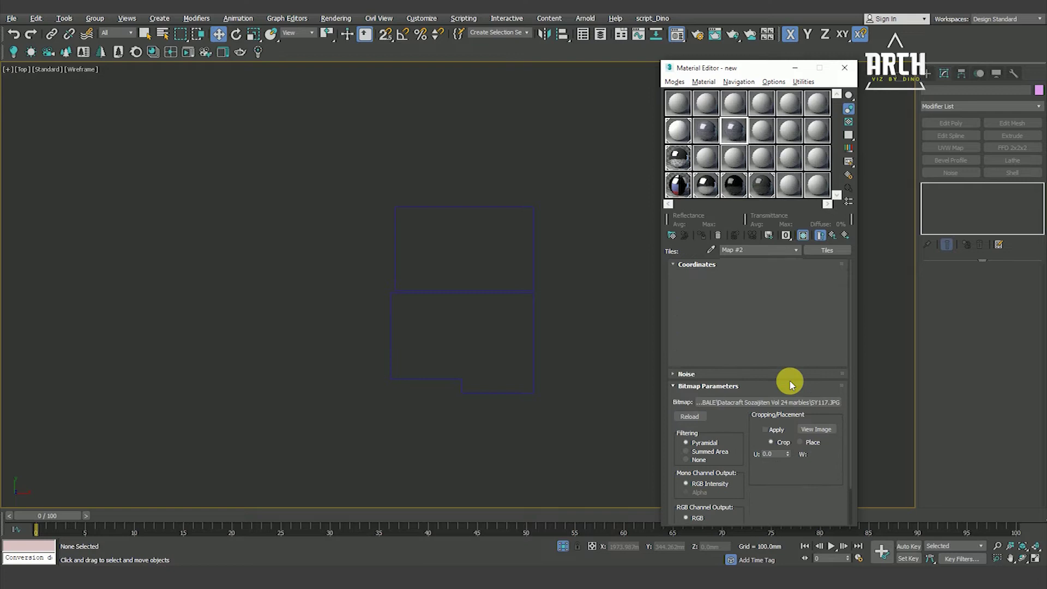
click(764, 400)
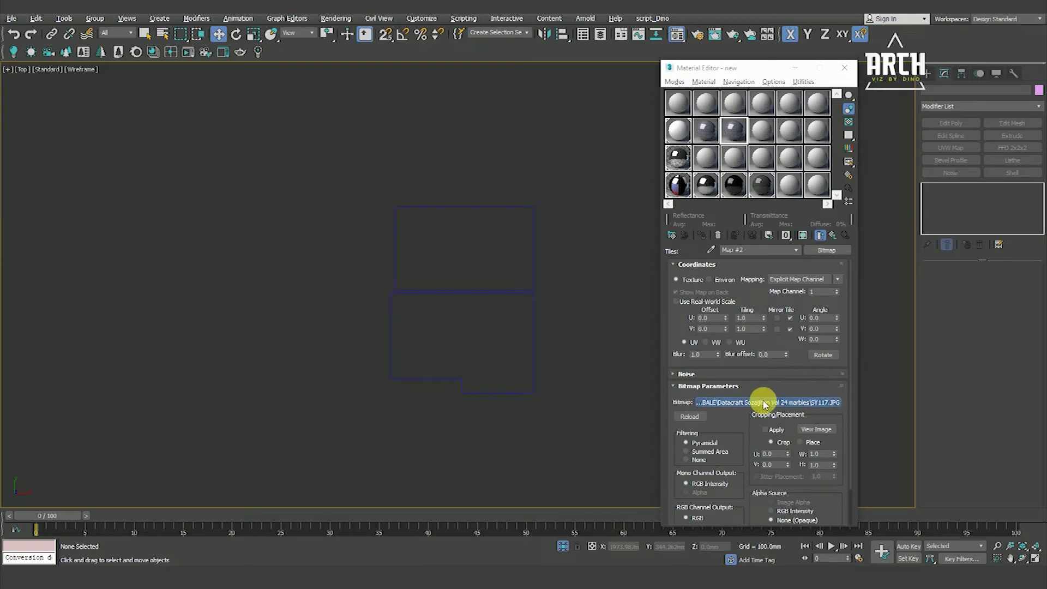
scroll(733, 338, down, 2)
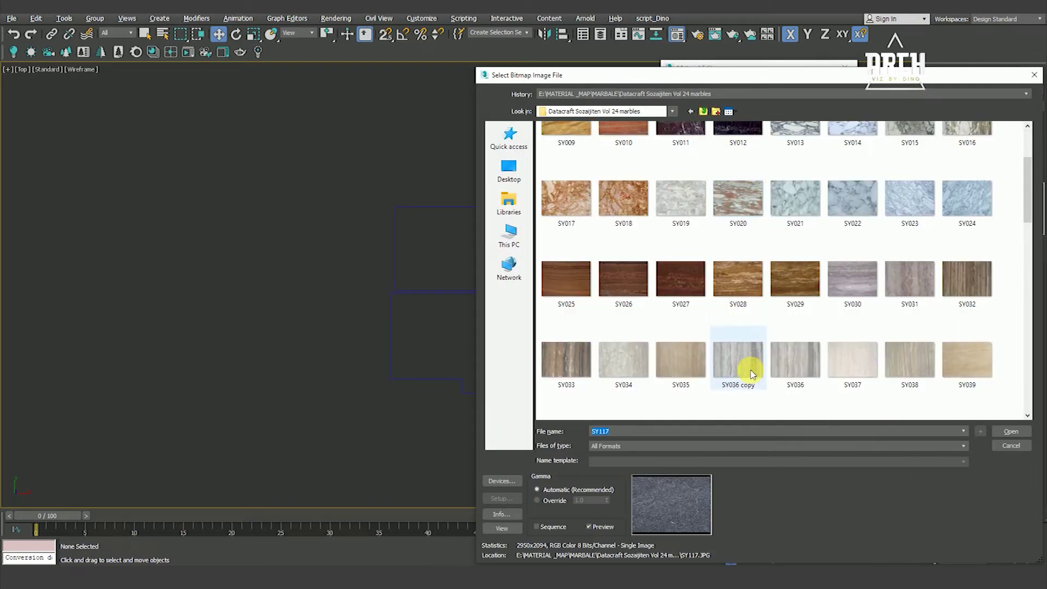
scroll(763, 381, down, 3)
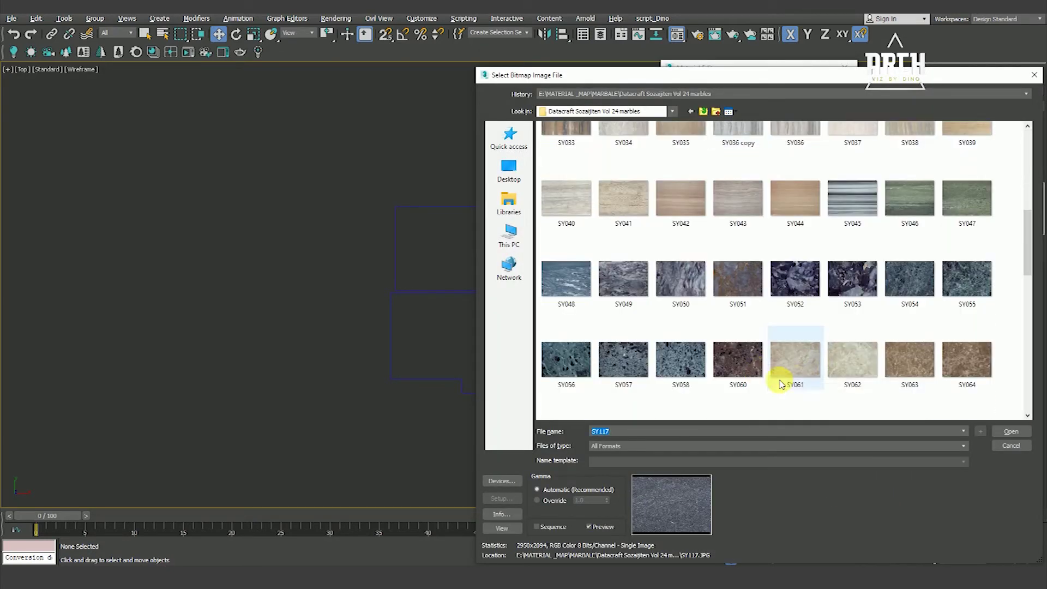
click(802, 357)
click(847, 369)
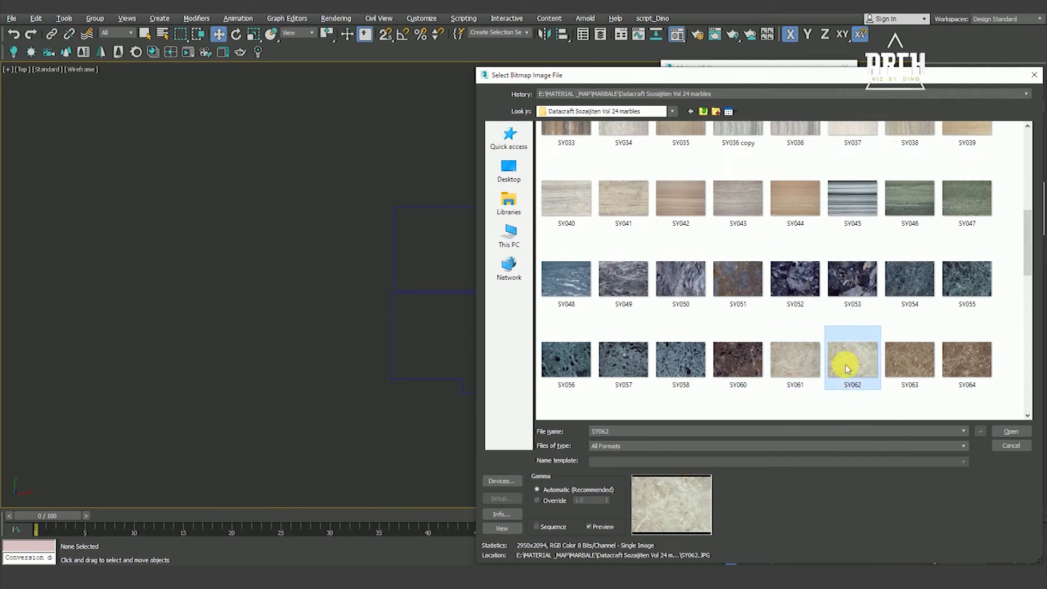
click(1012, 433)
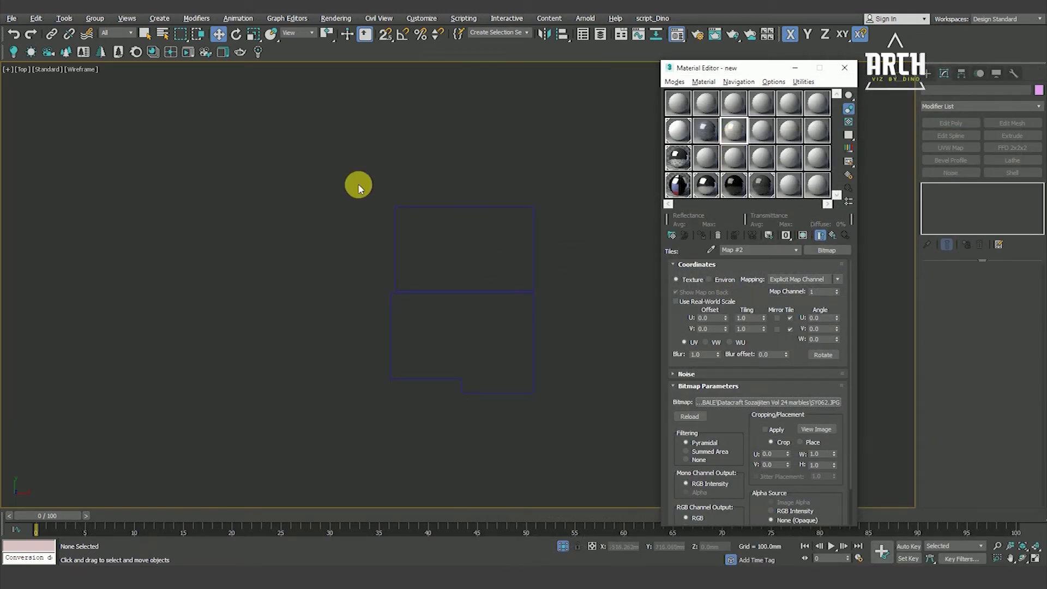
drag(358, 186, 534, 293)
key(F3)
Assign the marble tile material to both floor slabs and show it in the viewport
click(702, 235)
scroll(486, 281, up, 3)
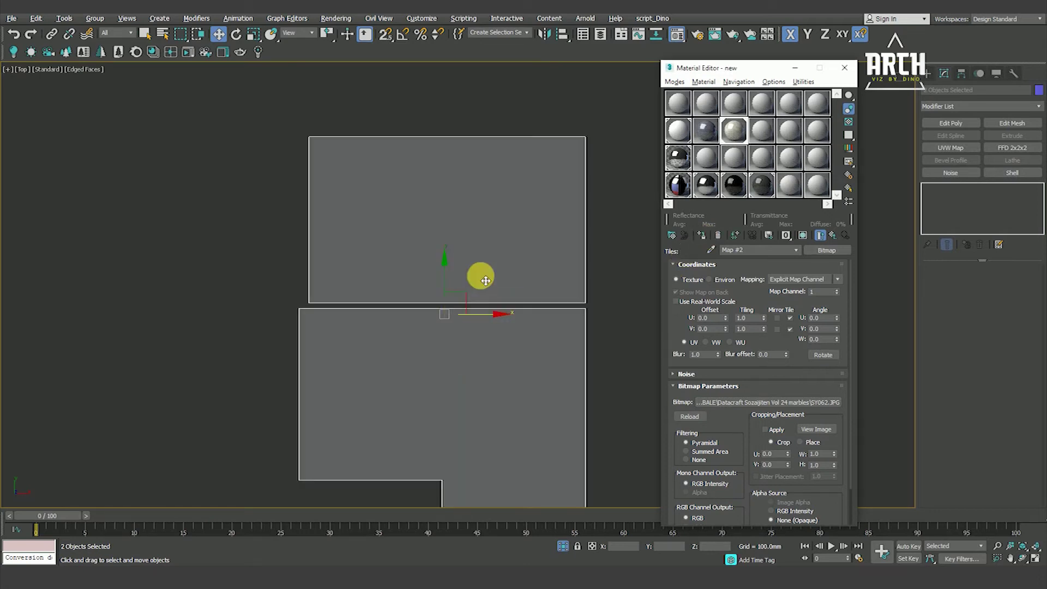
click(804, 236)
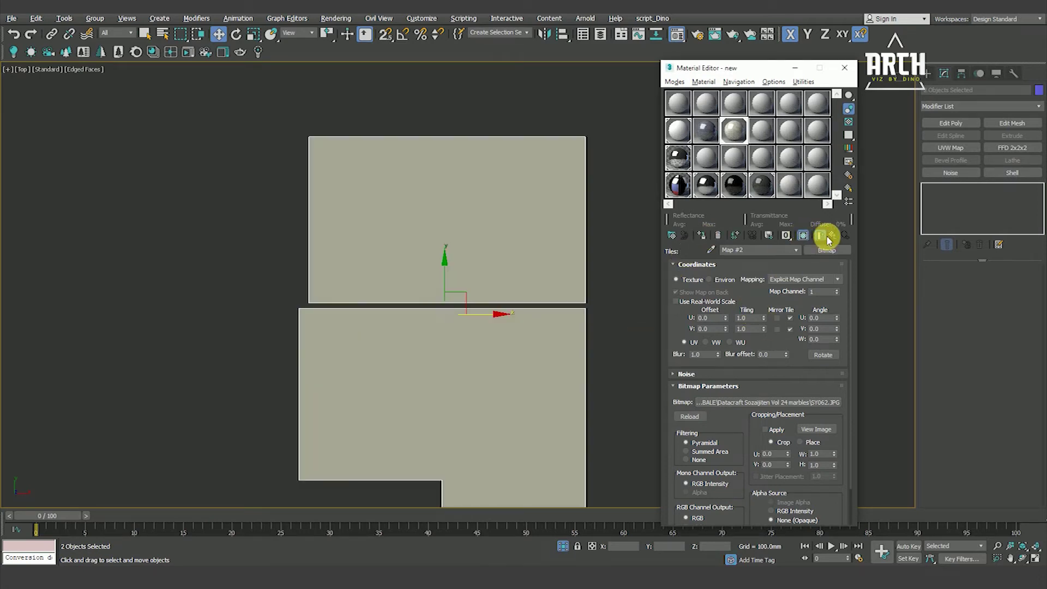
click(819, 235)
scroll(573, 251, down, 6)
Exit isolation and select the walls, window and other room objects, excluding the UVW mapping
drag(654, 199, 560, 394)
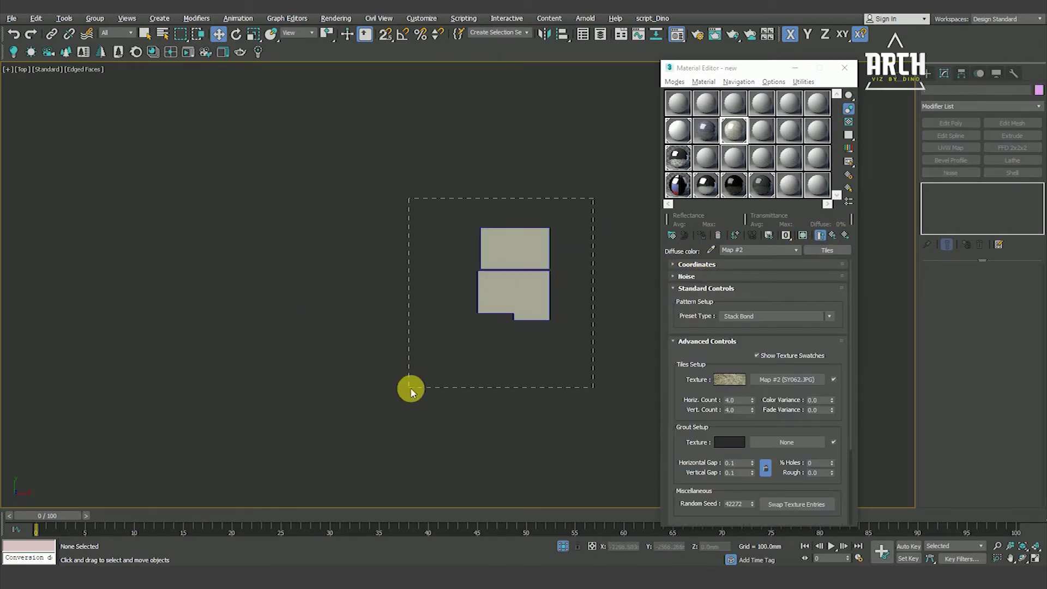
click(560, 548)
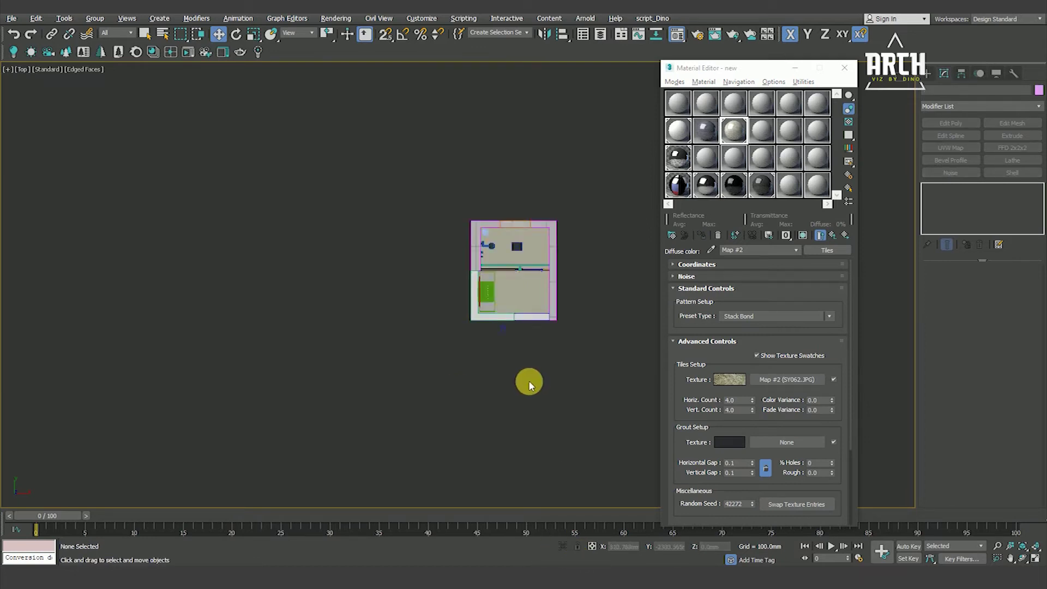
alt+middle_drag(508, 376, 463, 334)
scroll(538, 211, up, 3)
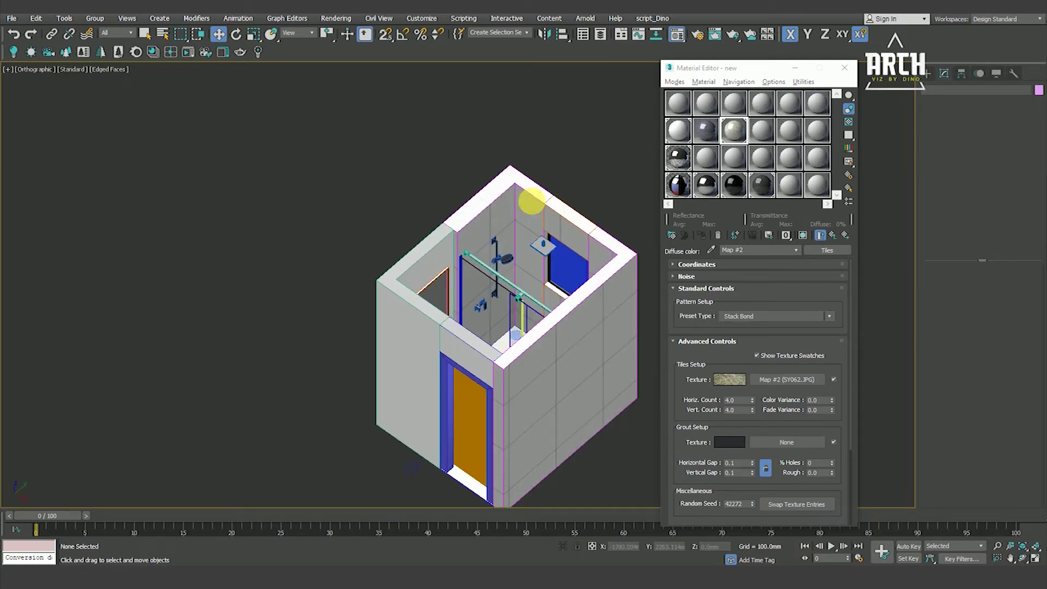
click(532, 201)
key(z)
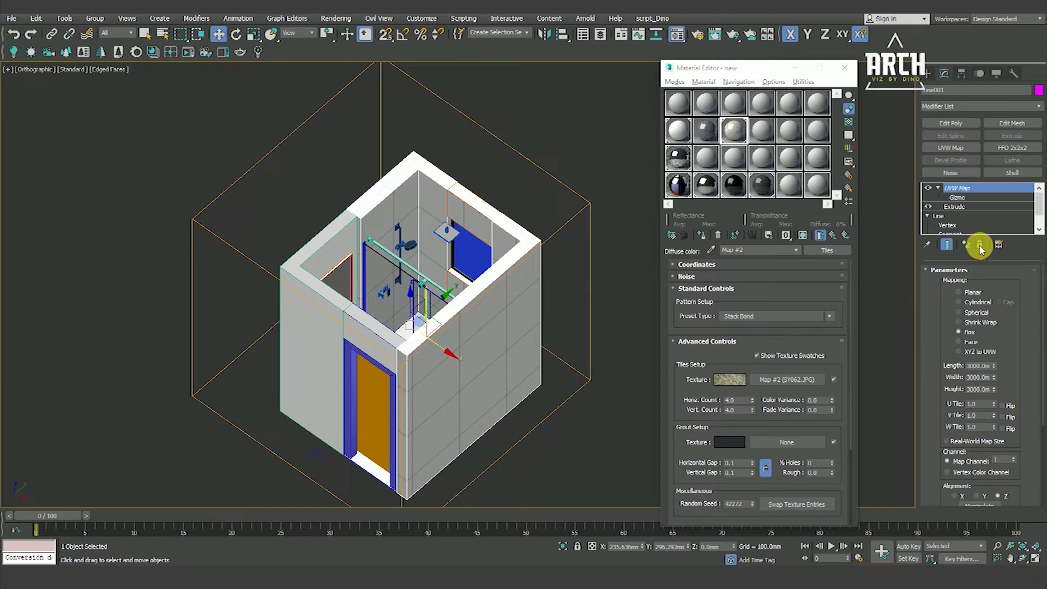
ctrl+click(473, 210)
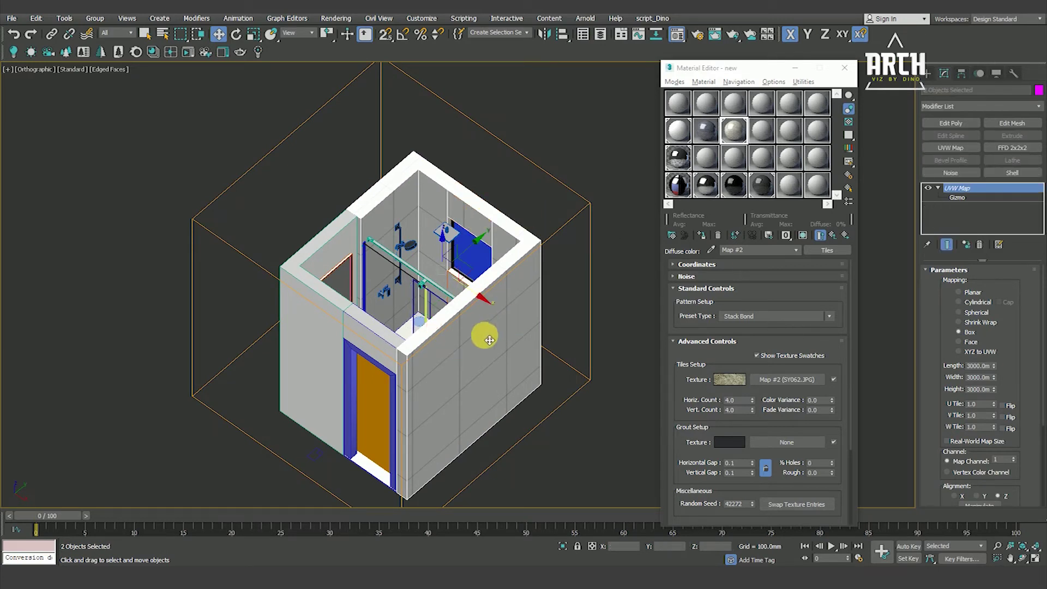
alt+middle_drag(484, 348, 444, 274)
scroll(444, 273, up, 5)
ctrl+click(433, 269)
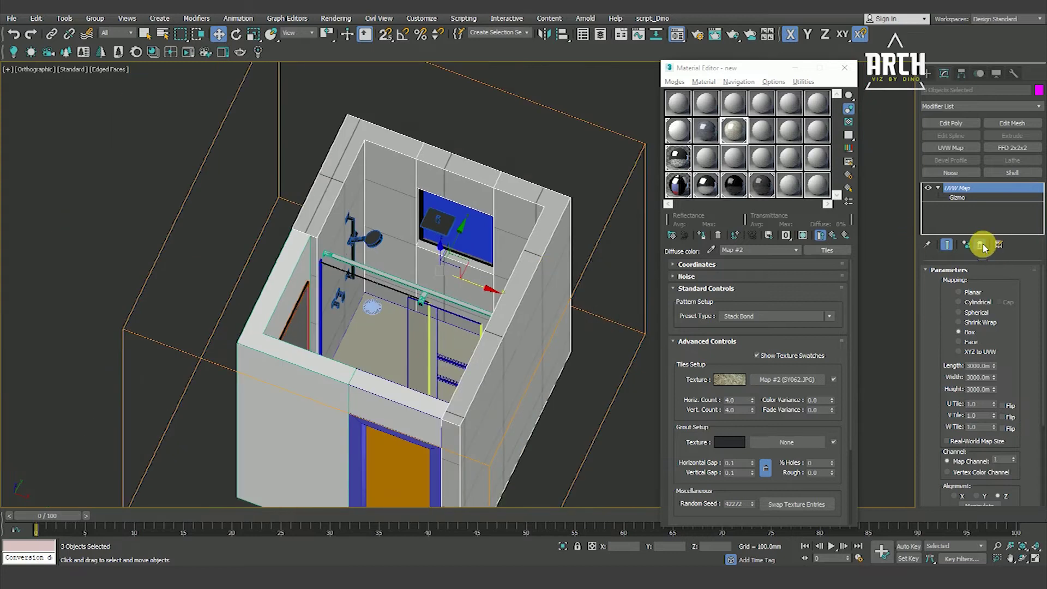
click(981, 245)
Add the orange threshold strip to the selection and isolate the selected objects
mouse_move(510, 234)
alt+middle_down()
mouse_move(466, 215)
mouse_move(392, 302)
alt+middle_up()
ctrl+click(378, 399)
mouse_move(381, 396)
alt+middle_down()
mouse_move(355, 378)
mouse_move(398, 292)
mouse_move(421, 306)
alt+middle_up()
scroll(395, 276, up, 3)
scroll(376, 289, up, 3)
scroll(376, 290, down, 3)
scroll(420, 182, up, 3)
alt+middle_drag(420, 182, 360, 338)
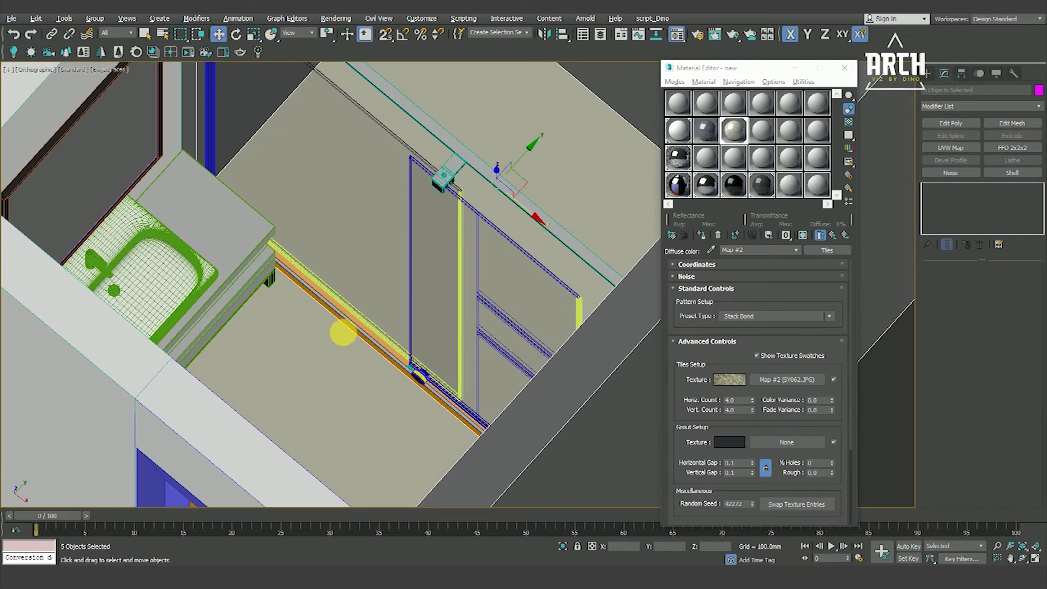
scroll(323, 306, up, 3)
scroll(323, 285, up, 2)
ctrl+click(341, 297)
key(alt+q)
Assign the marble tile material to the threshold strip and return to the full room
scroll(416, 280, up, 5)
click(426, 276)
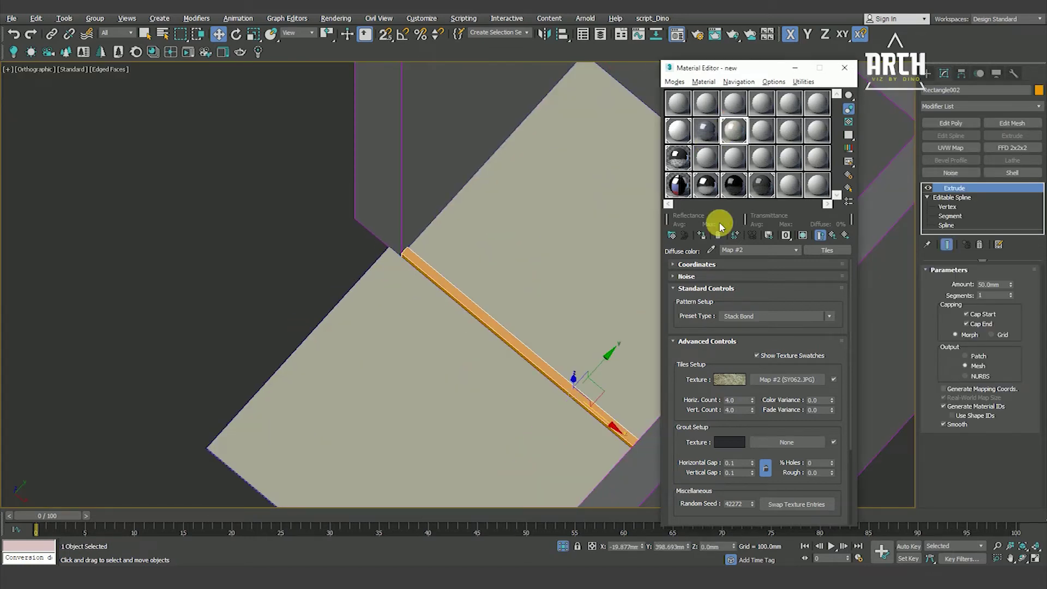
click(702, 236)
click(250, 262)
key(alt+q)
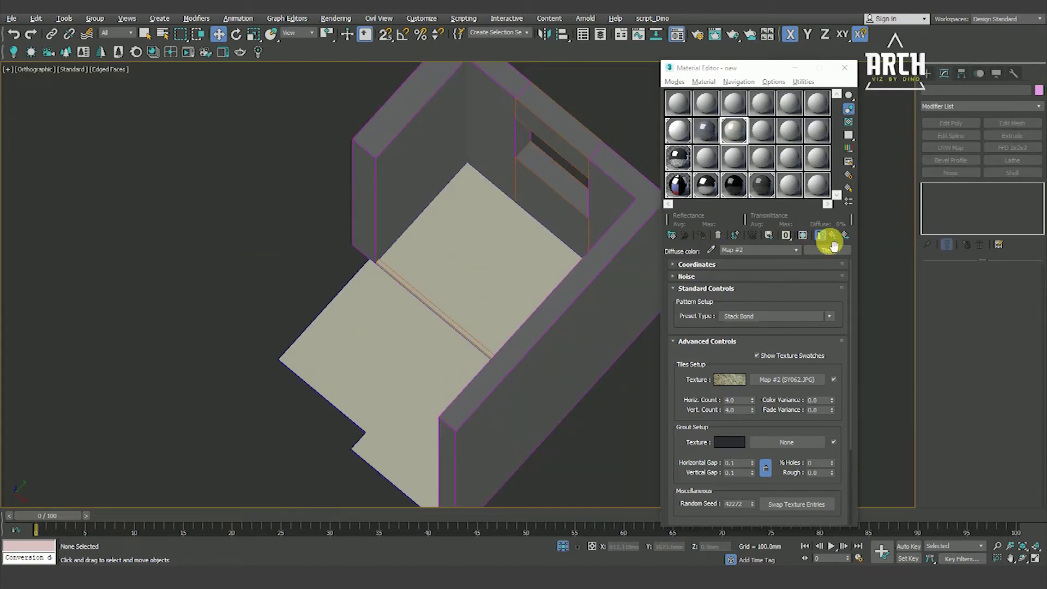
click(833, 236)
key(F4)
scroll(327, 282, down, 8)
drag(260, 182, 489, 401)
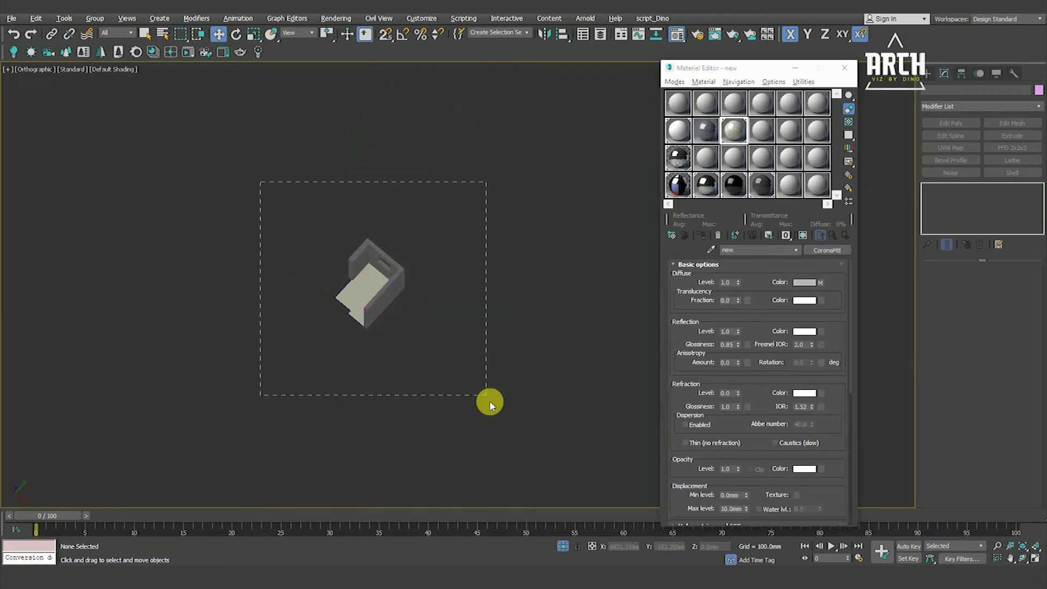
Add a Box UVW Map modifier to the six walls with real-world map size off
scroll(370, 269, up, 3)
click(950, 148)
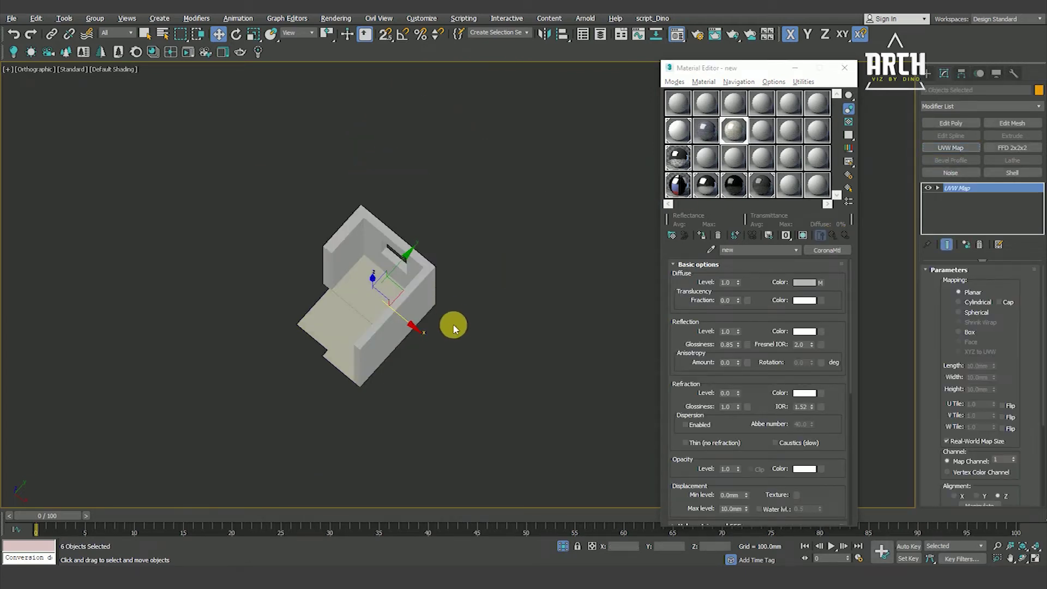
alt+middle_drag(449, 313, 517, 324)
click(965, 332)
scroll(954, 349, down, 3)
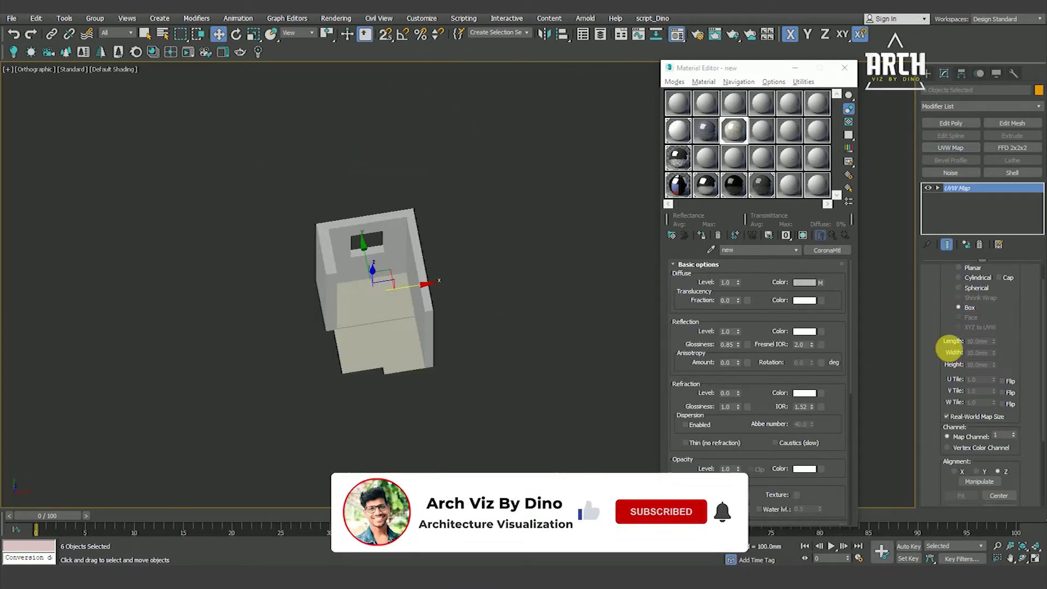
click(949, 376)
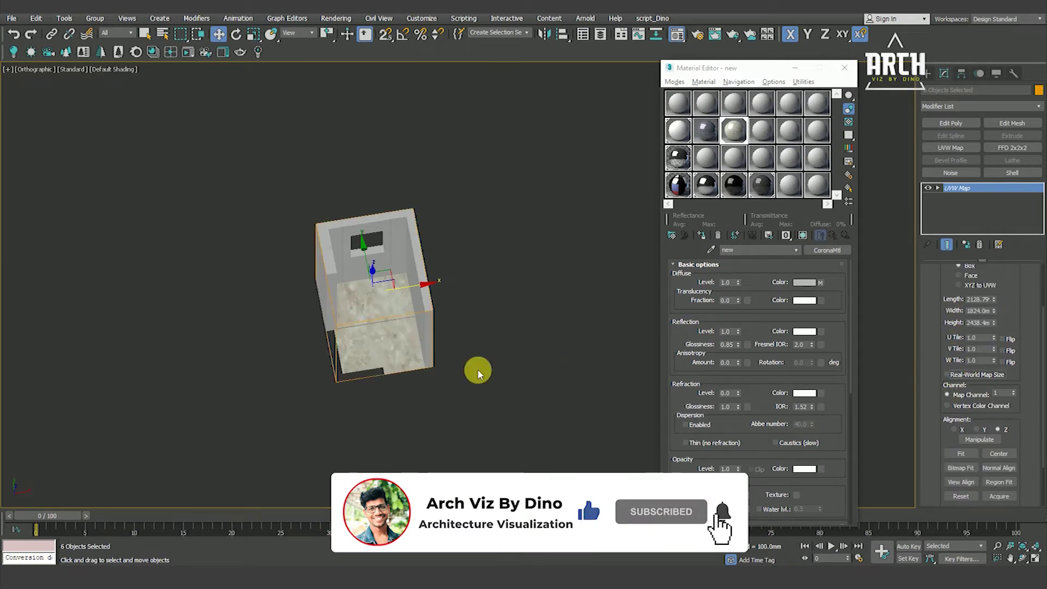
Orbit and zoom around the room to inspect the box-mapped walls and floor from several angles
alt+middle_drag(572, 374, 484, 355)
scroll(407, 335, up, 5)
alt+middle_drag(408, 336, 432, 328)
scroll(346, 217, down, 3)
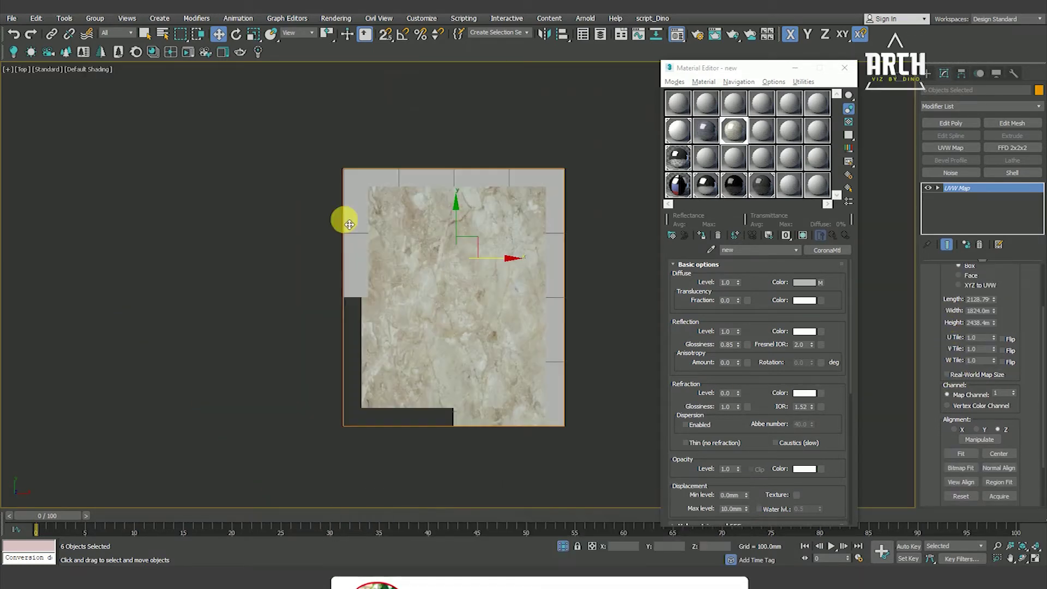
alt+middle_drag(470, 374, 464, 271)
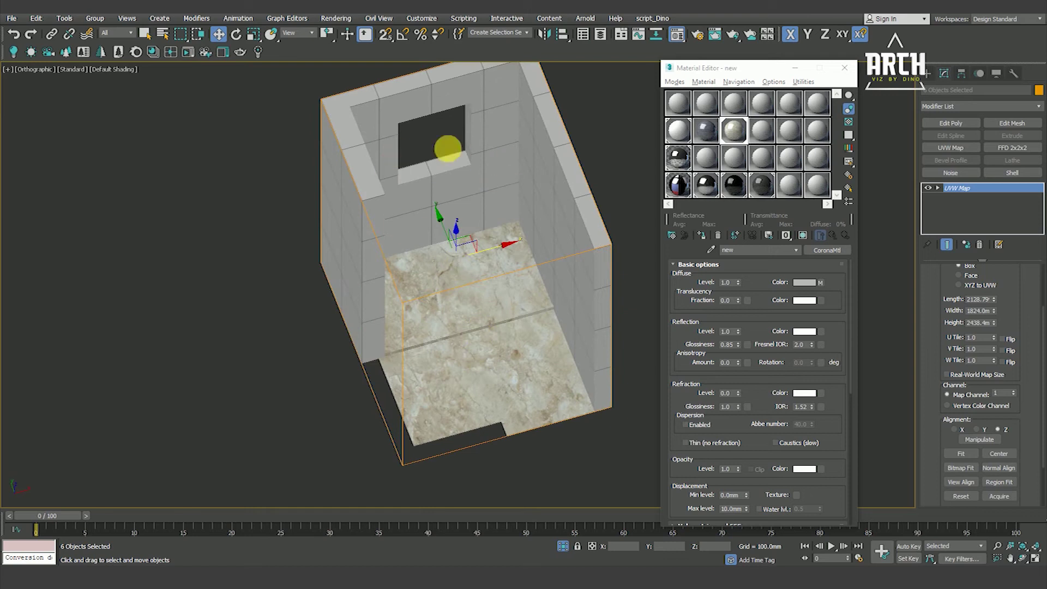
alt+middle_drag(467, 345, 468, 332)
scroll(491, 341, up, 4)
scroll(486, 341, down, 1)
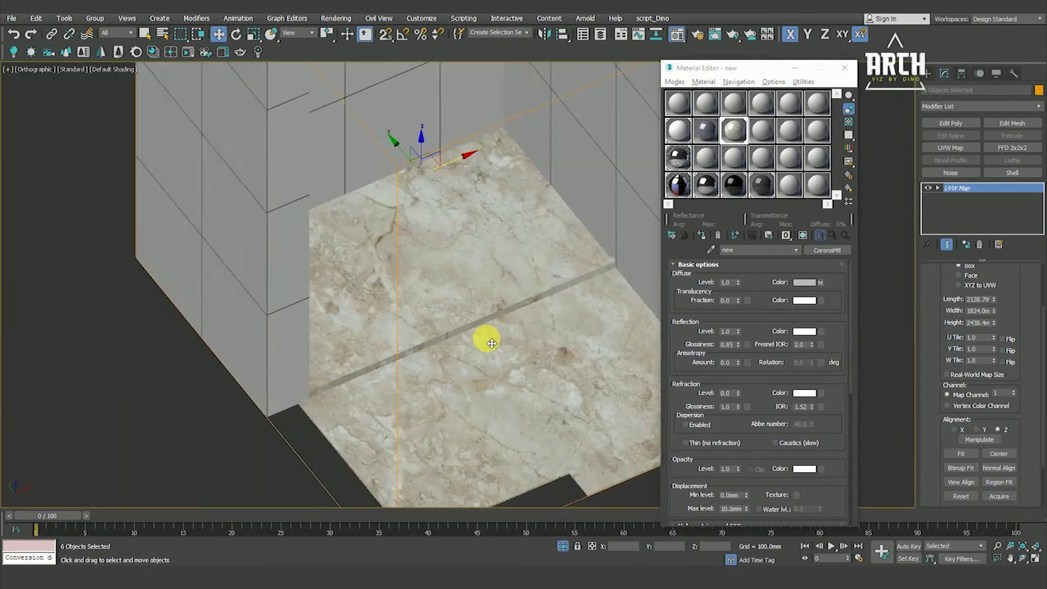
scroll(497, 342, down, 1)
scroll(497, 342, up, 2)
scroll(444, 339, down, 2)
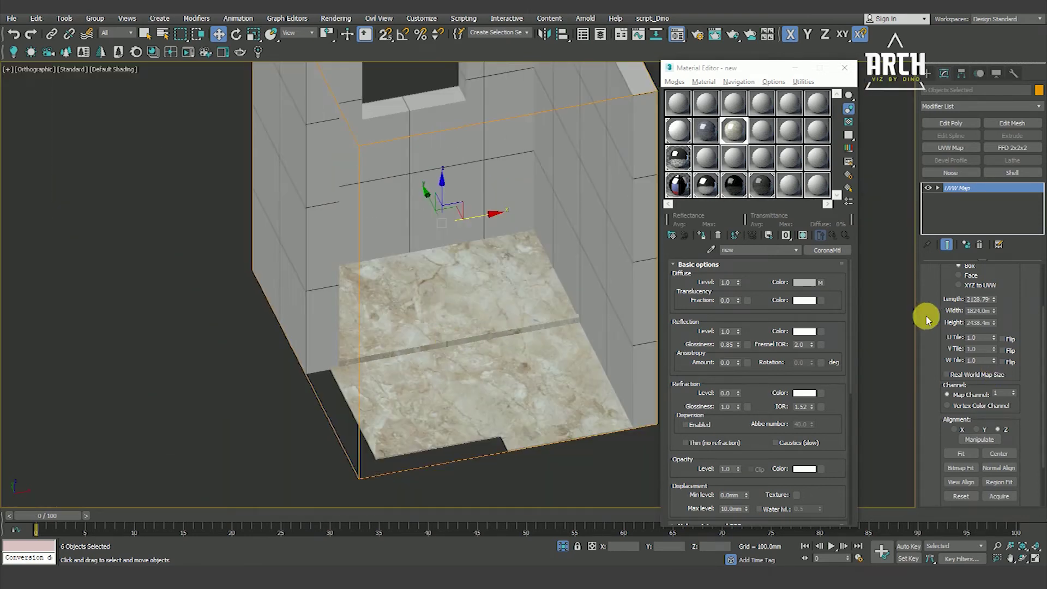
scroll(928, 319, up, 2)
scroll(561, 316, up, 2)
middle_drag(561, 316, 524, 387)
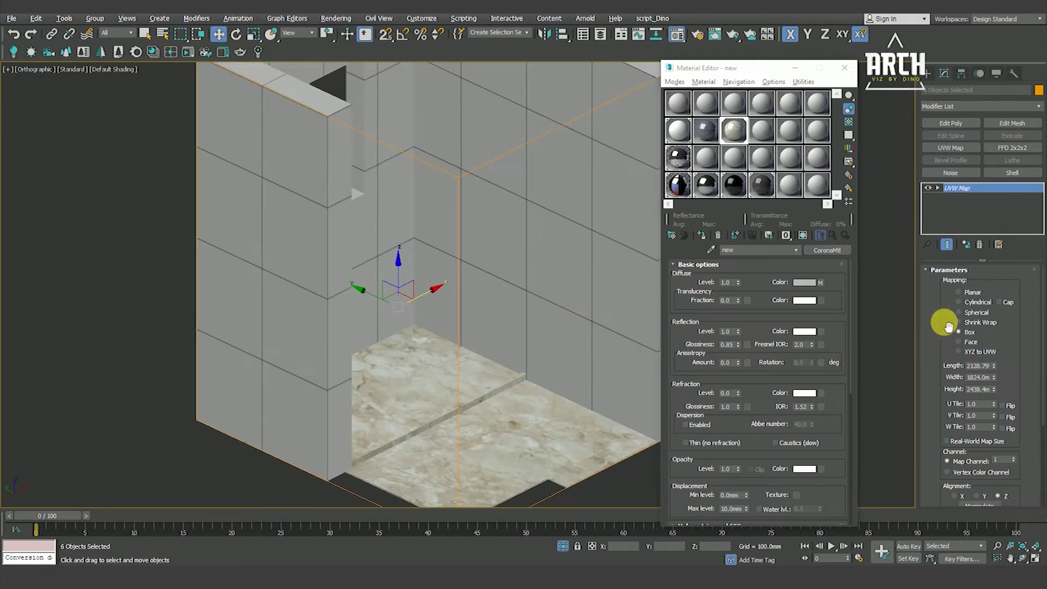
key(t)
scroll(508, 355, down, 4)
alt+middle_drag(460, 334, 419, 209)
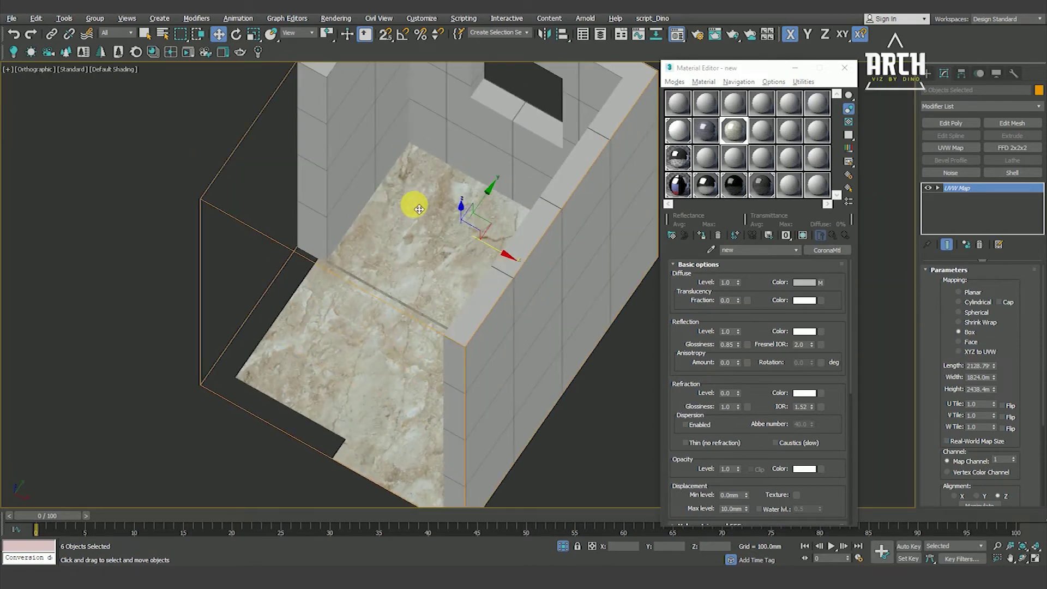
Open the stack-bond Tiles diffuse map (SY062 texture, 4.0 tiles, 0.1 grout) and show it in the viewport
click(565, 436)
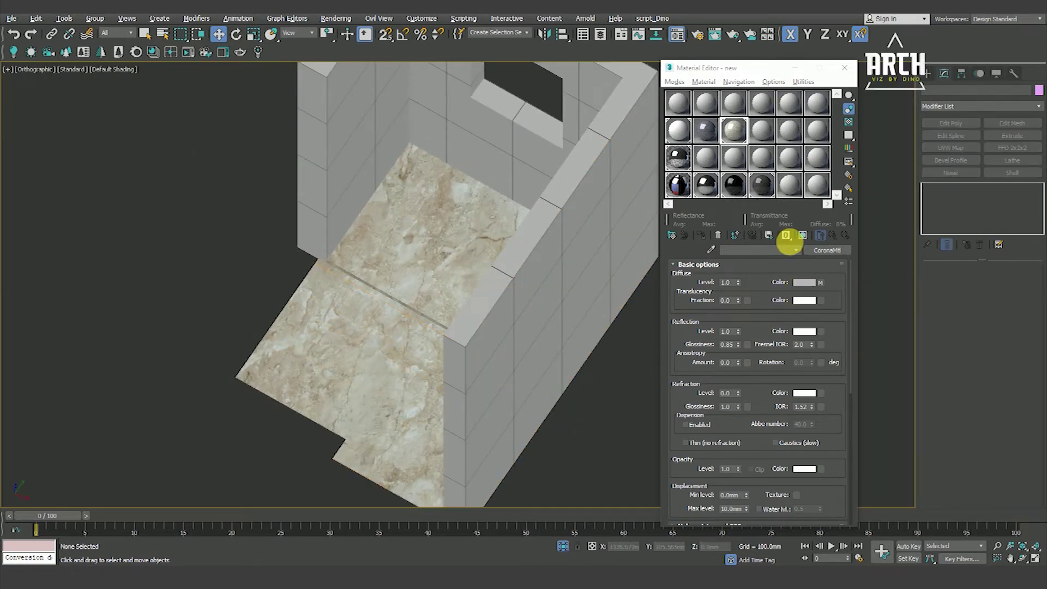
click(711, 134)
click(734, 130)
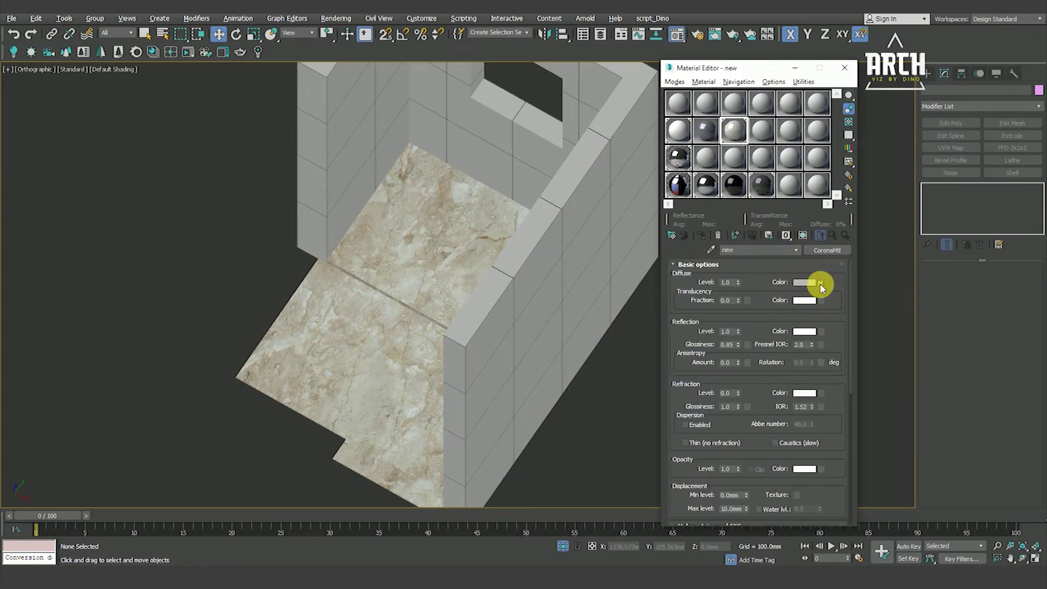
click(821, 284)
click(803, 236)
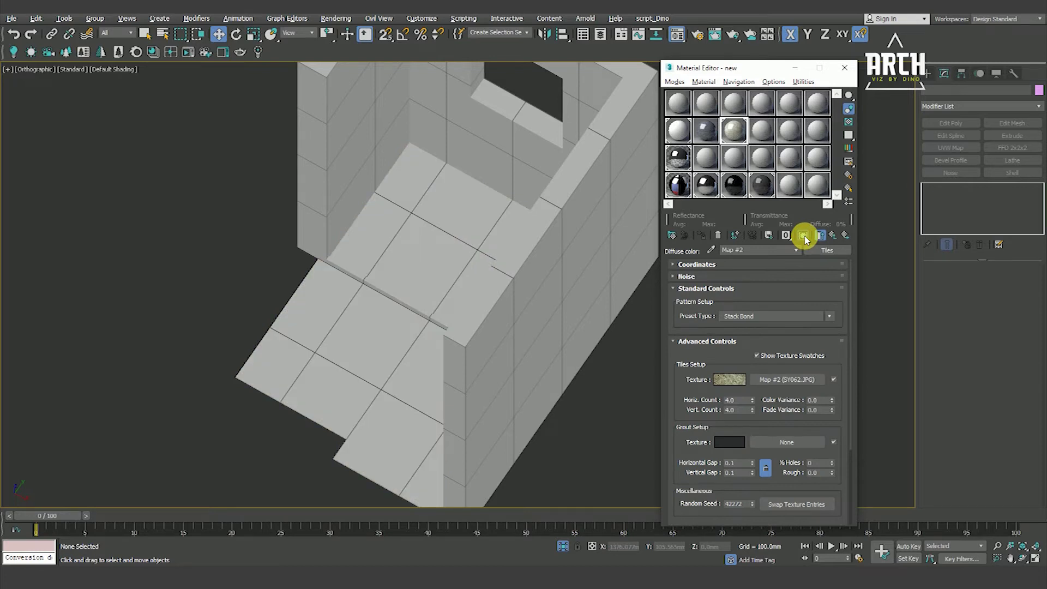
Check the tile layout on the walls with edged faces toggled on and off
mouse_move(388, 342)
alt+middle_down()
mouse_move(416, 315)
mouse_move(362, 346)
mouse_move(339, 322)
mouse_move(372, 337)
alt+middle_up()
scroll(432, 182, up, 3)
scroll(449, 140, up, 3)
scroll(426, 283, up, 2)
scroll(426, 283, down, 4)
scroll(373, 336, down, 2)
scroll(467, 257, down, 4)
key(F4)
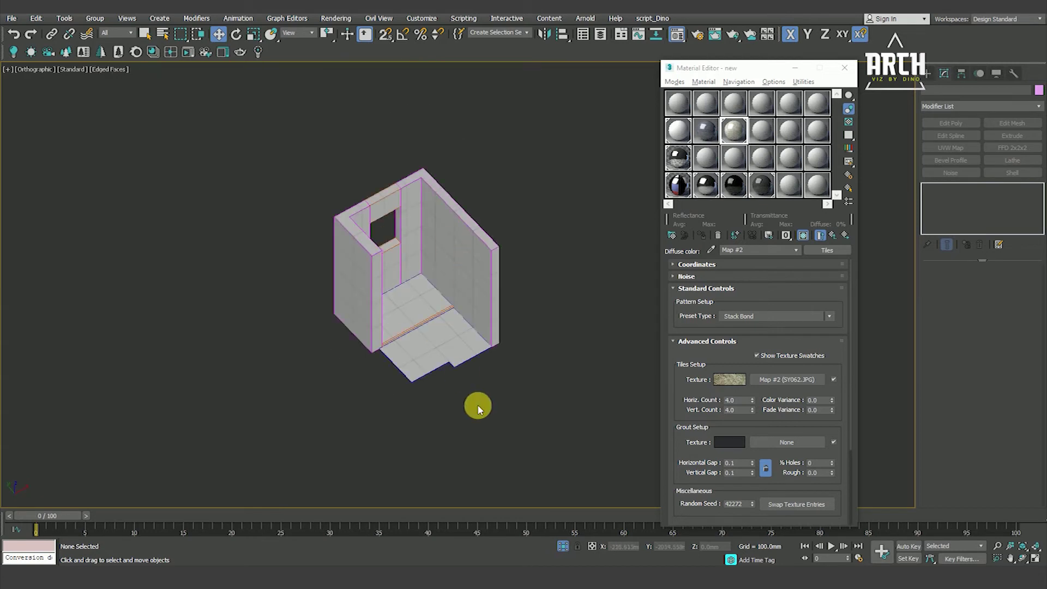
drag(317, 464, 317, 463)
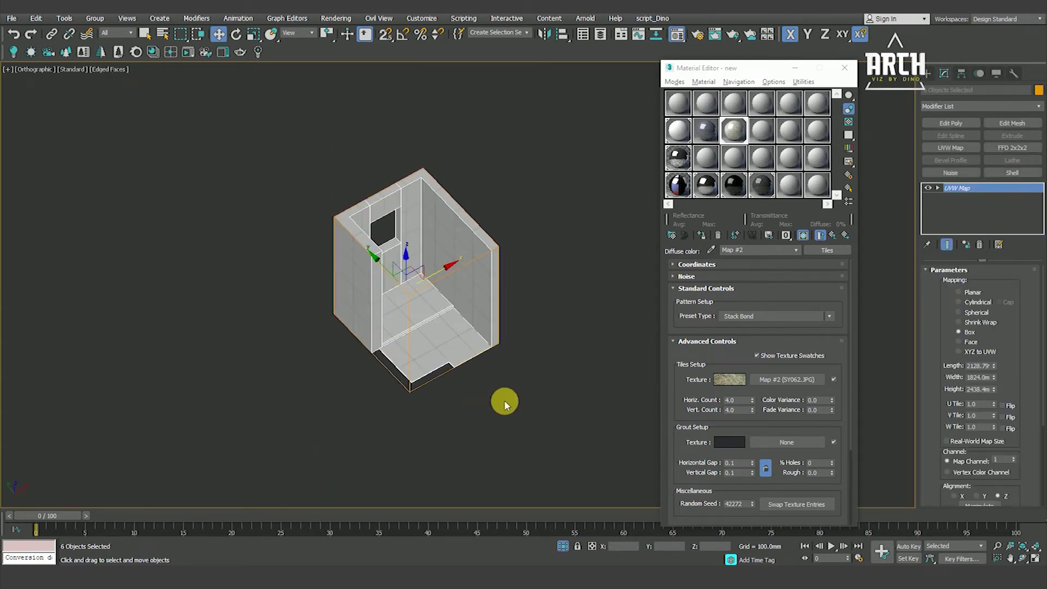
click(504, 401)
mouse_move(492, 425)
alt+middle_down()
mouse_move(452, 415)
mouse_move(451, 325)
mouse_move(381, 323)
alt+middle_up()
key(F4)
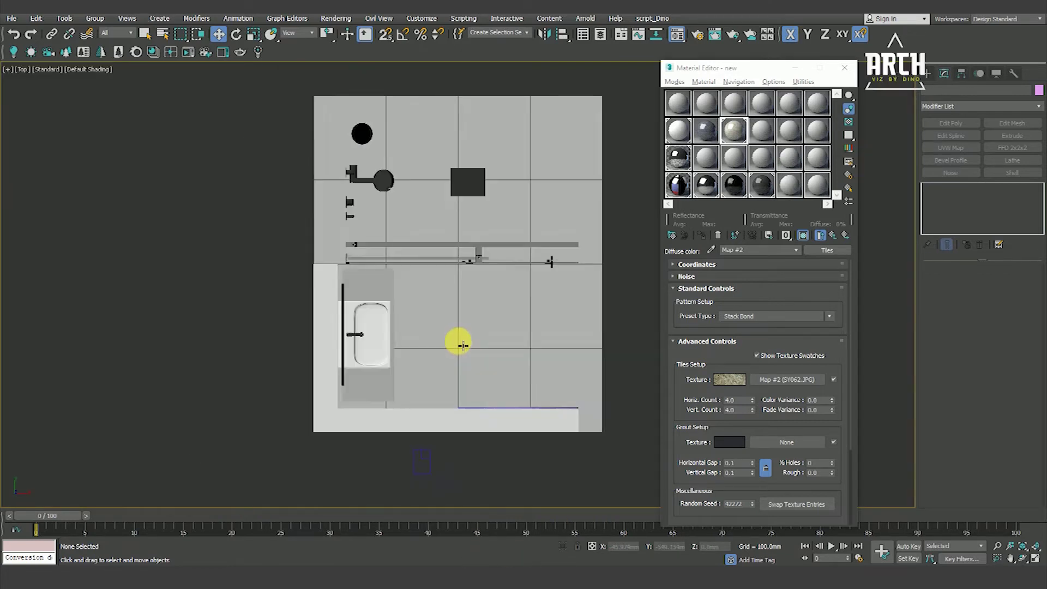
Enable Show Shaded Material in Viewport for Material #161's Ash Polished wood sub-material
alt+middle_drag(412, 342, 461, 293)
scroll(461, 292, up, 6)
scroll(486, 346, up, 1)
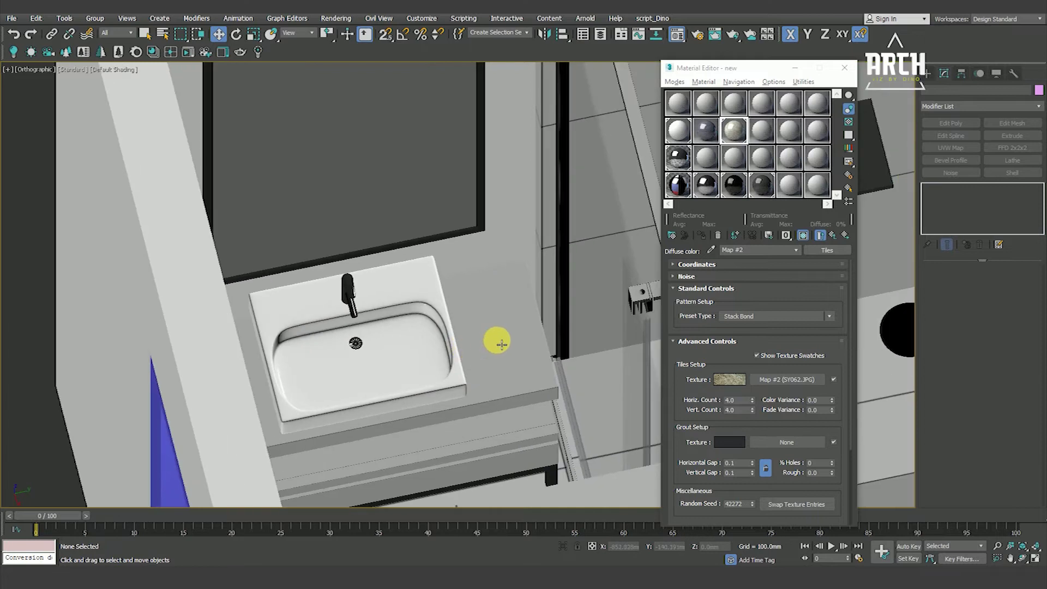
click(678, 183)
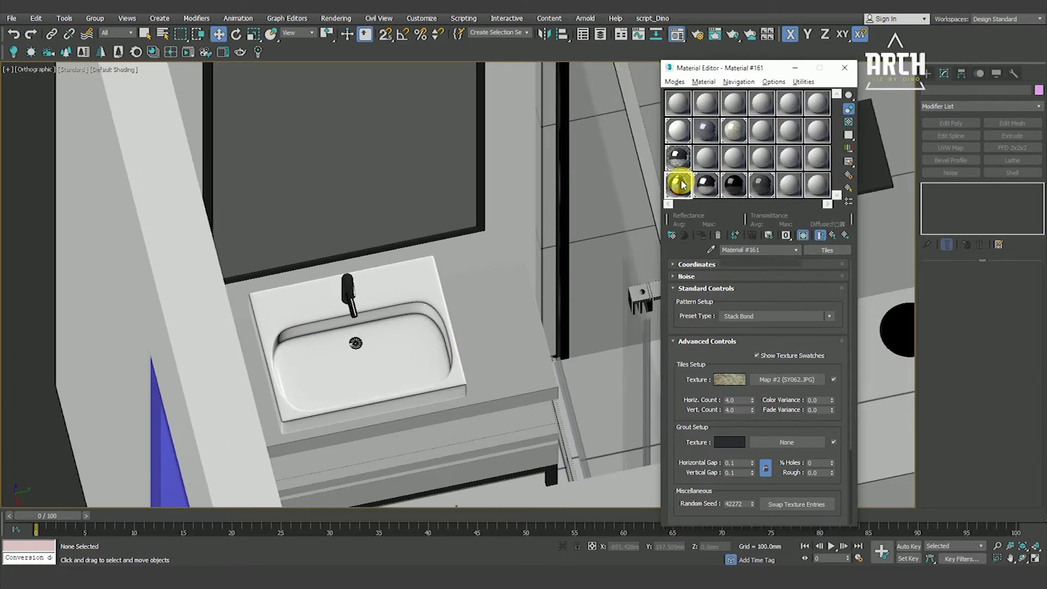
click(773, 396)
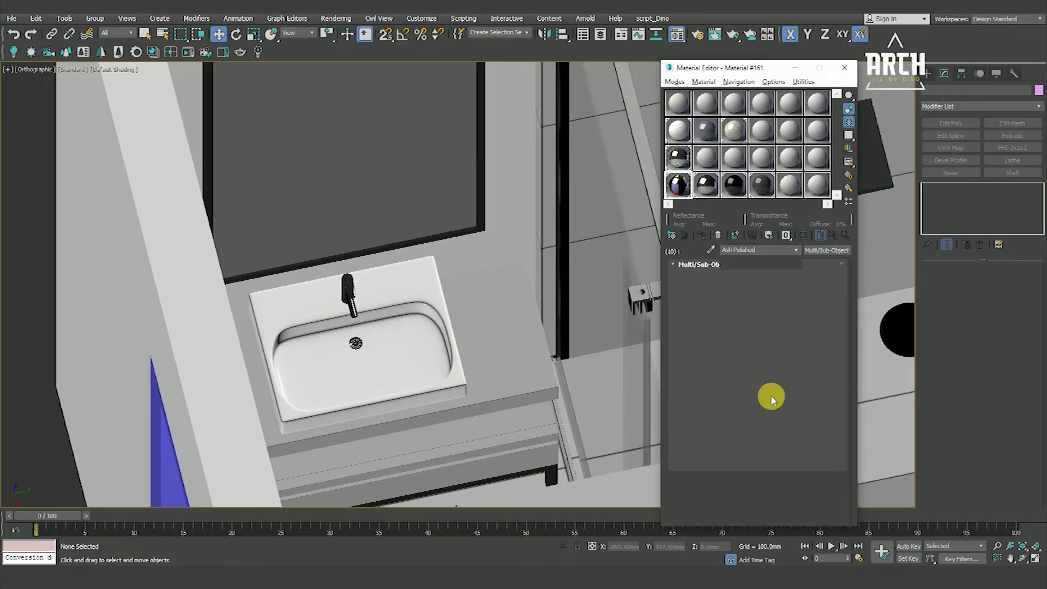
click(803, 235)
scroll(509, 420, up, 3)
scroll(510, 420, up, 3)
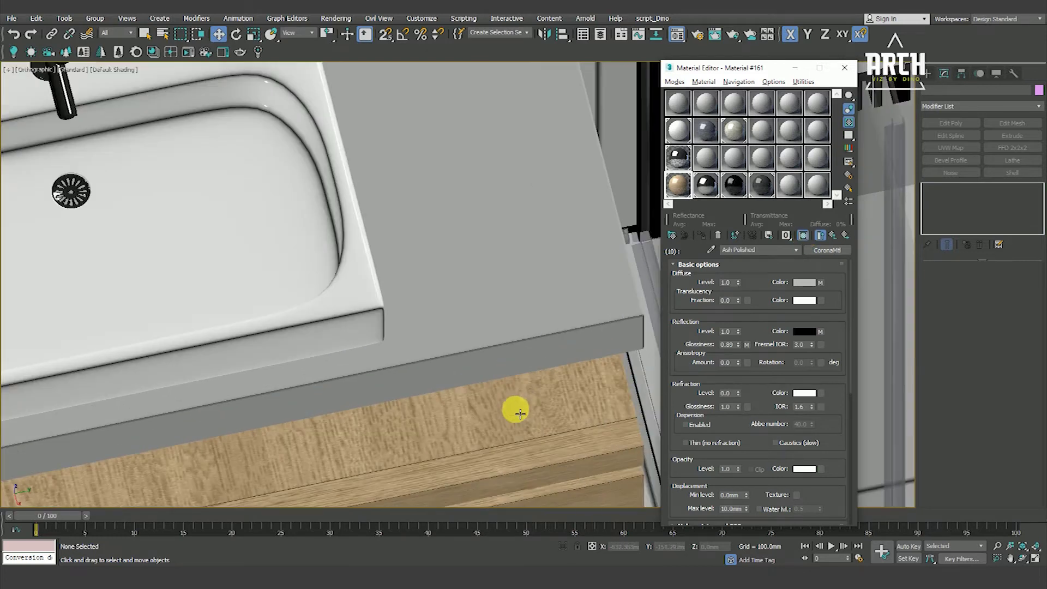
click(834, 234)
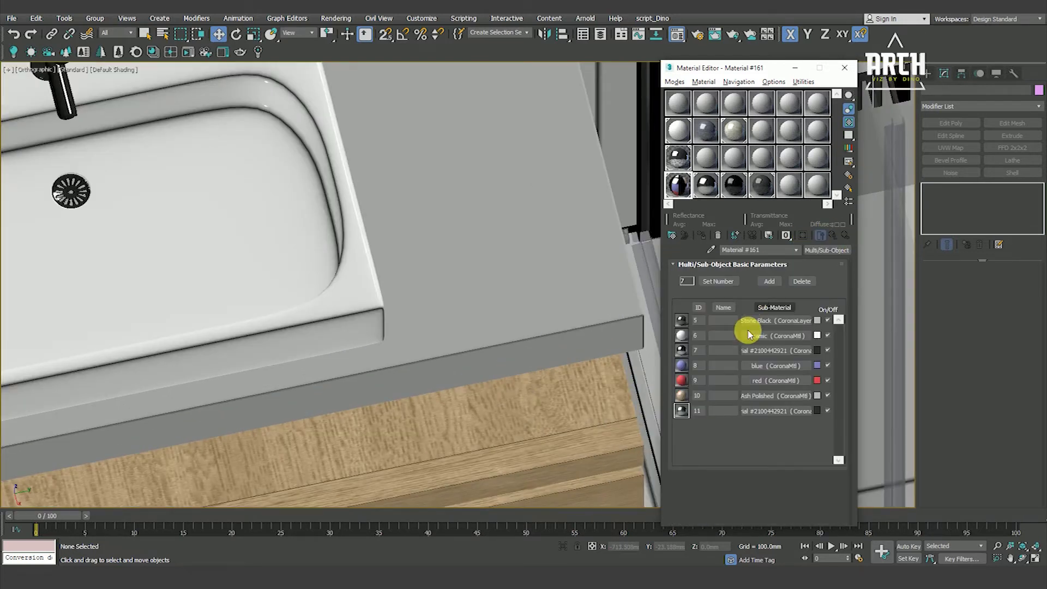
View the bathroom through the camera, toggling safe frame, wireframe and edged-face displays
key(F3)
scroll(453, 346, down, 5)
key(F3)
scroll(371, 390, down, 5)
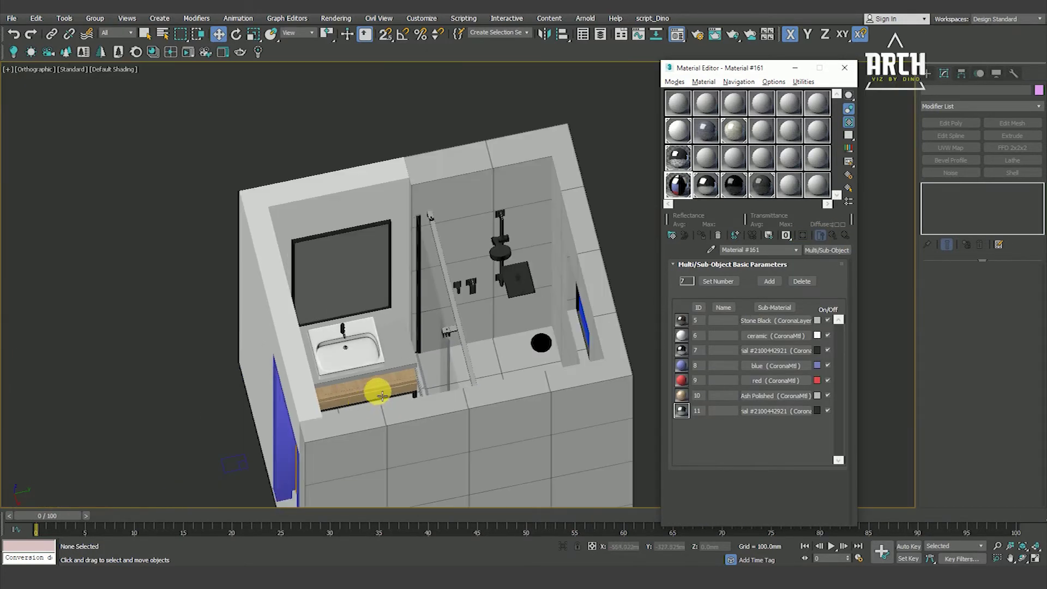
key(c)
key(shift+f)
key(shift+f)
key(F4)
key(F4)
key(F3)
key(F3)
key(F4)
key(F4)
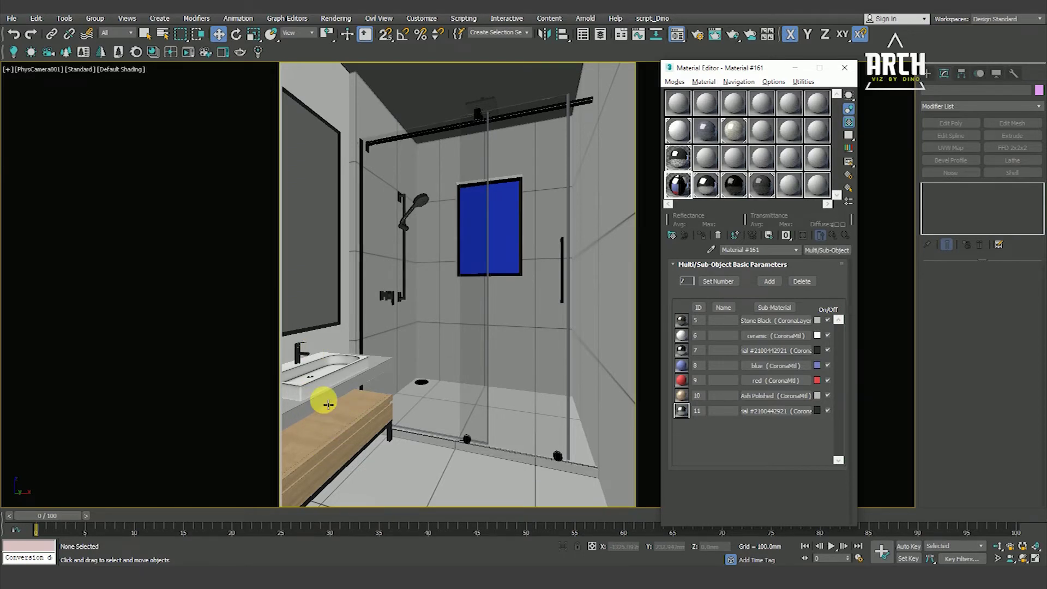
key(F3)
key(F3)
key(F4)
key(F4)
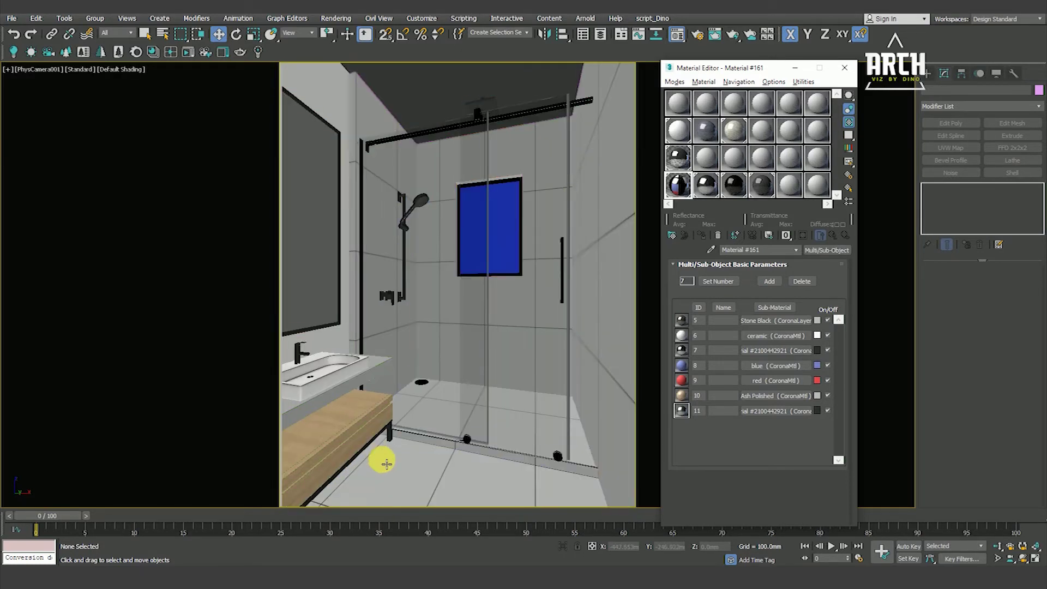
key(shift+f)
key(shift+f)
key(F3)
key(F3)
Orbit to view the bathroom box from outside and inspect the window glass in wireframe
key(p)
key(t)
mouse_move(444, 257)
alt+middle_down()
mouse_move(435, 281)
mouse_move(457, 248)
mouse_move(535, 236)
mouse_move(467, 236)
alt+middle_up()
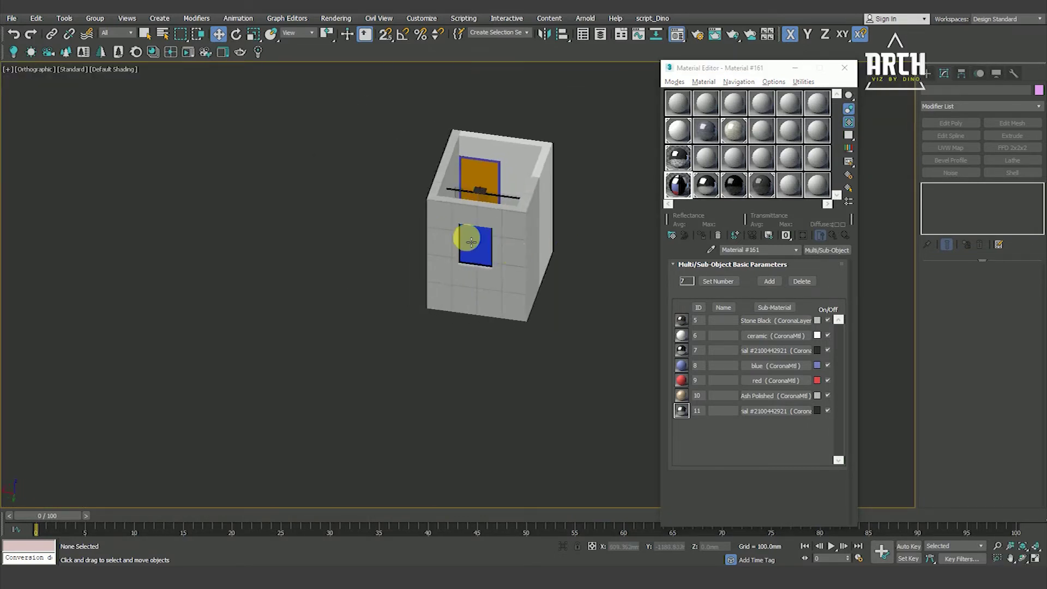
scroll(475, 235, up, 5)
click(478, 234)
key(F3)
scroll(435, 331, down, 3)
click(486, 322)
Select the Sweep window frame with edged faces shown and center it in the view
scroll(495, 283, up, 6)
key(F3)
scroll(502, 275, up, 3)
click(502, 276)
key(F4)
scroll(498, 297, down, 3)
scroll(498, 297, down, 4)
middle_drag(516, 257, 483, 264)
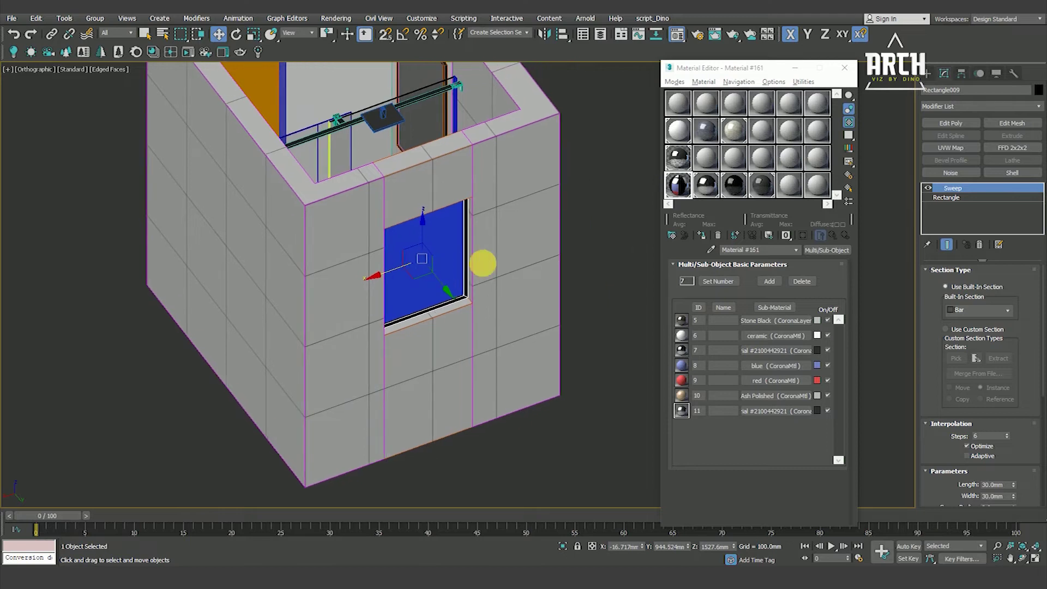
Create a new Corona material named 'window' and assign it to the glass pane
click(760, 195)
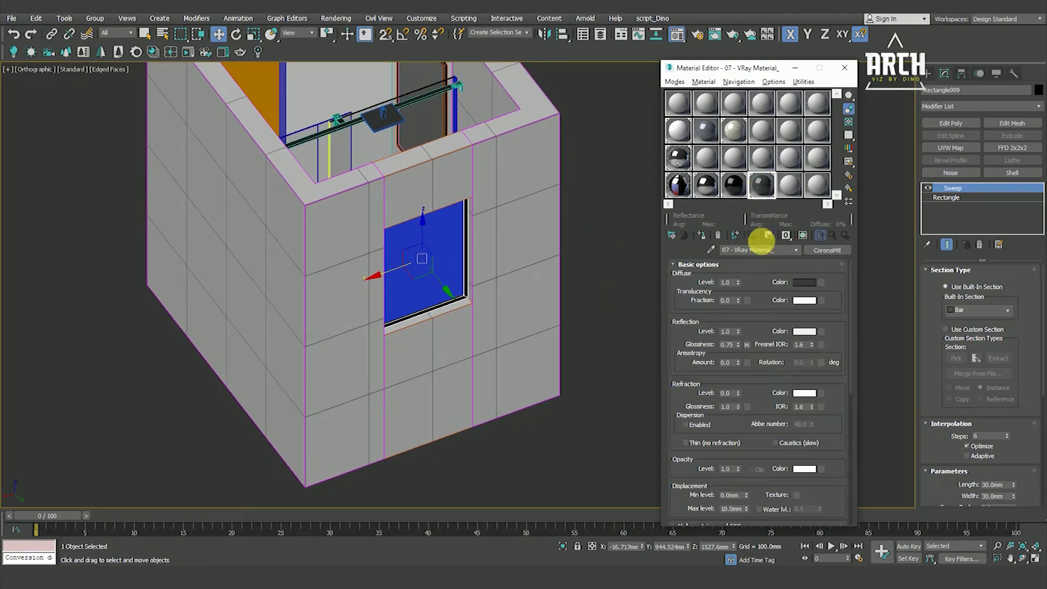
click(564, 446)
click(421, 261)
scroll(423, 262, up, 5)
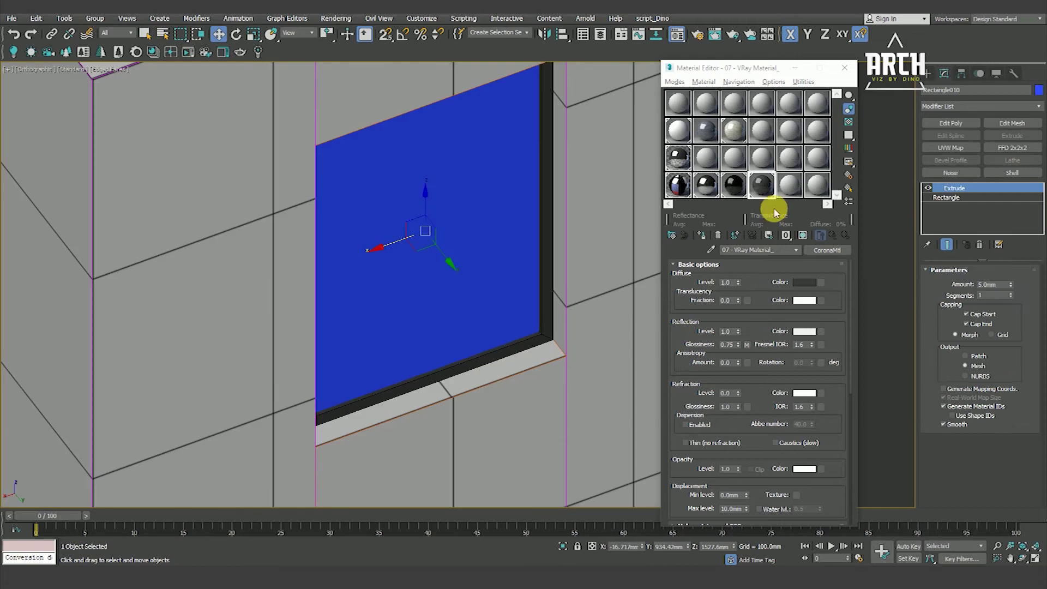
click(790, 184)
click(772, 250)
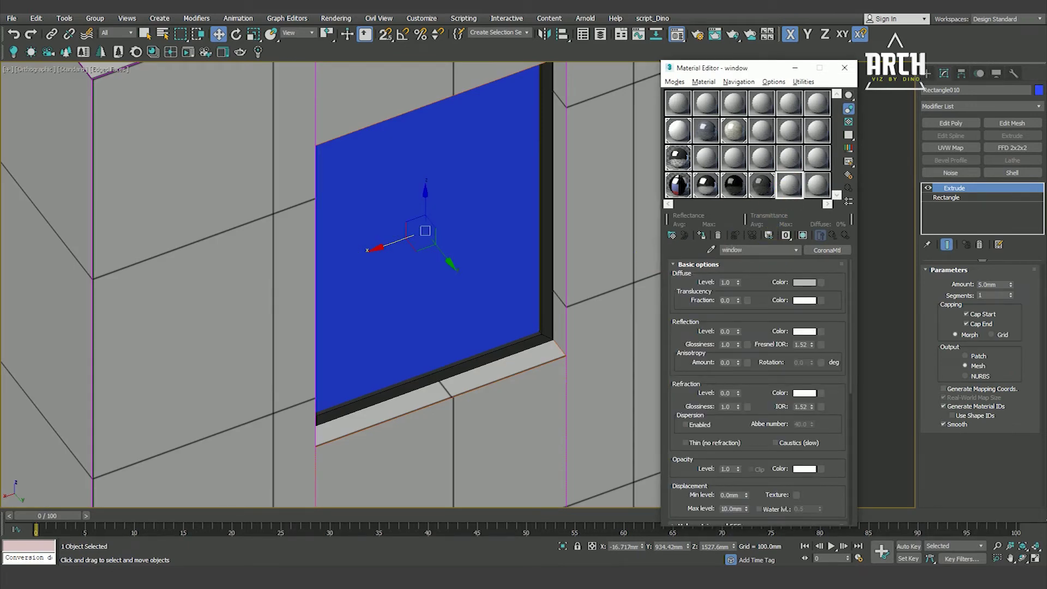
click(701, 235)
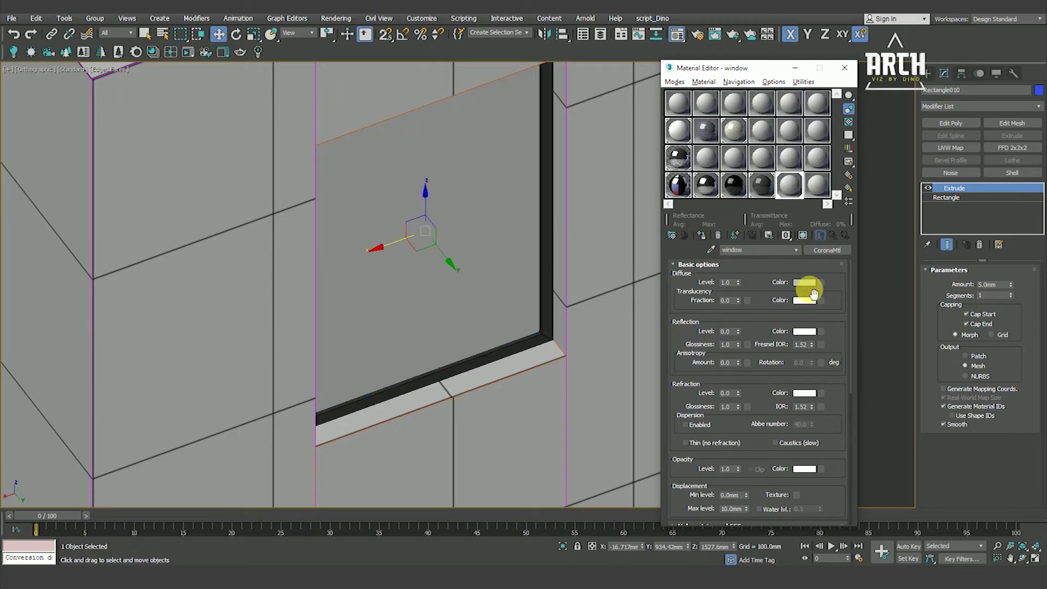
Give the window material a dark grey diffuse of 15 and Refraction Level 1.0
click(806, 283)
mouse_move(605, 219)
mouse_down()
mouse_move(605, 243)
mouse_move(597, 202)
mouse_up()
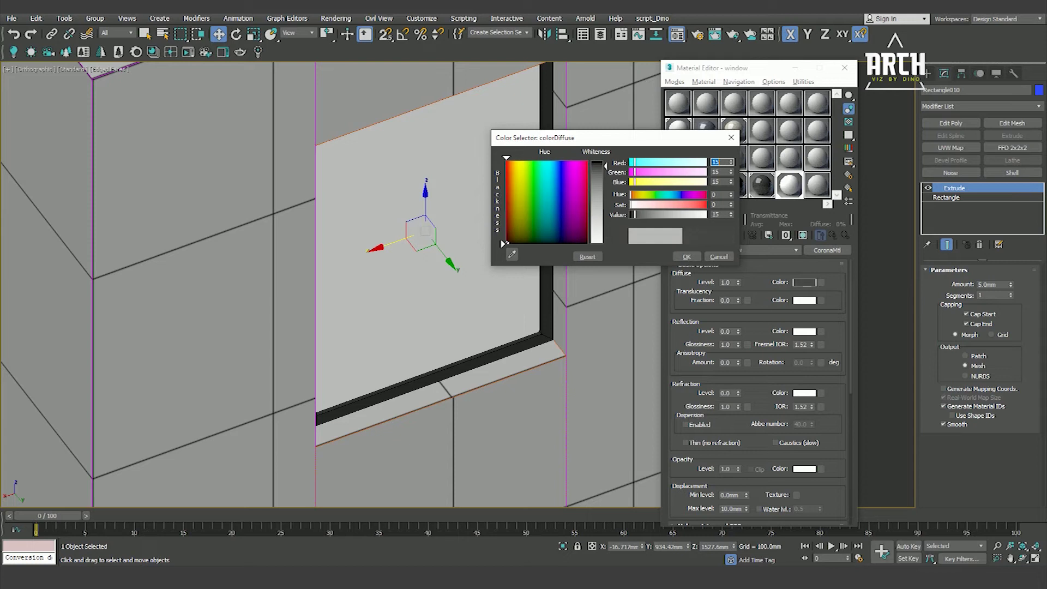
click(686, 256)
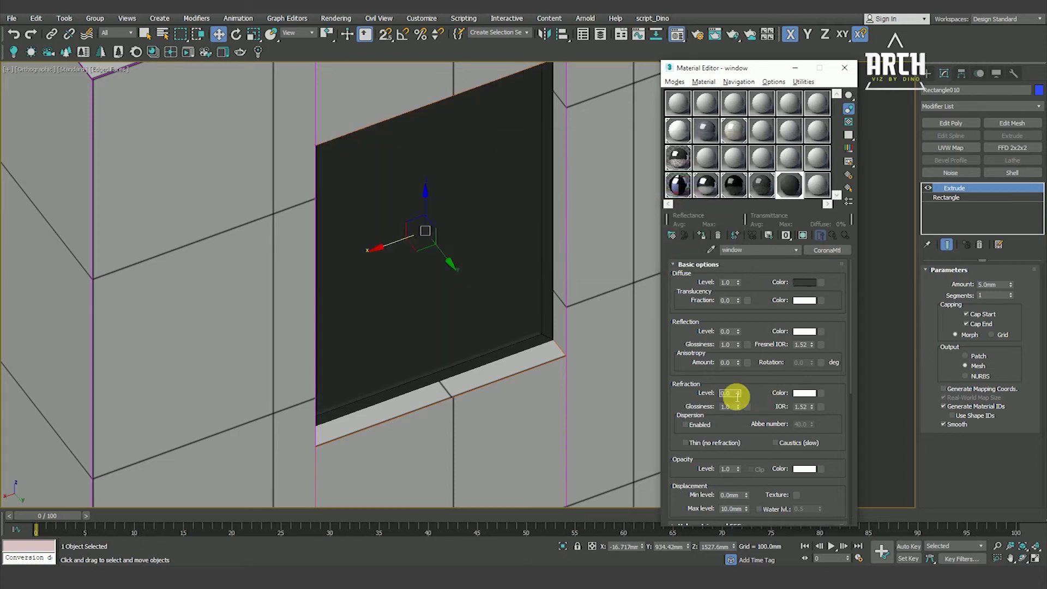
text(1)
key(Return)
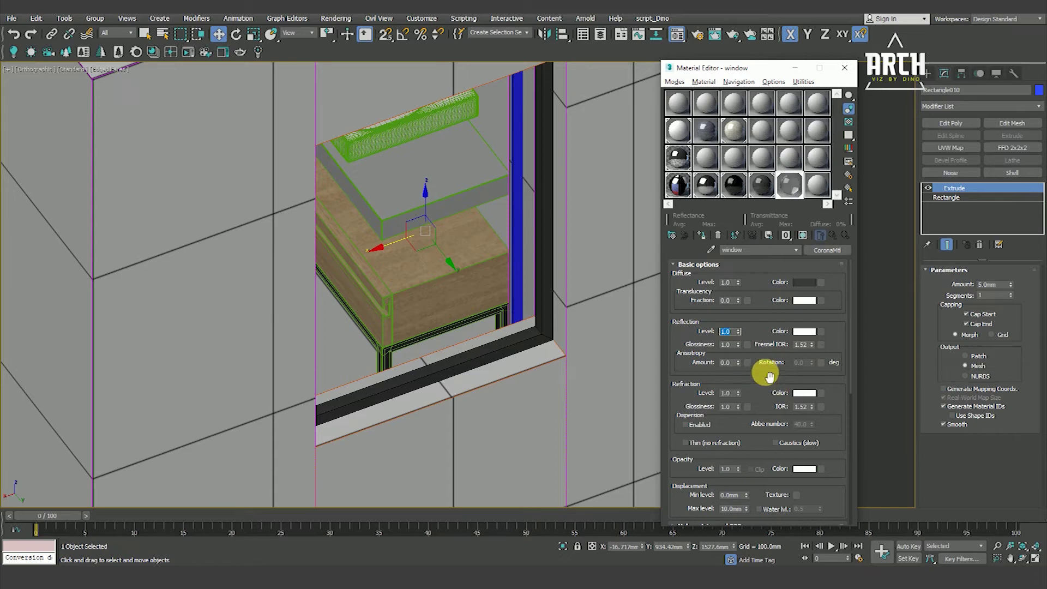
scroll(444, 367, down, 2)
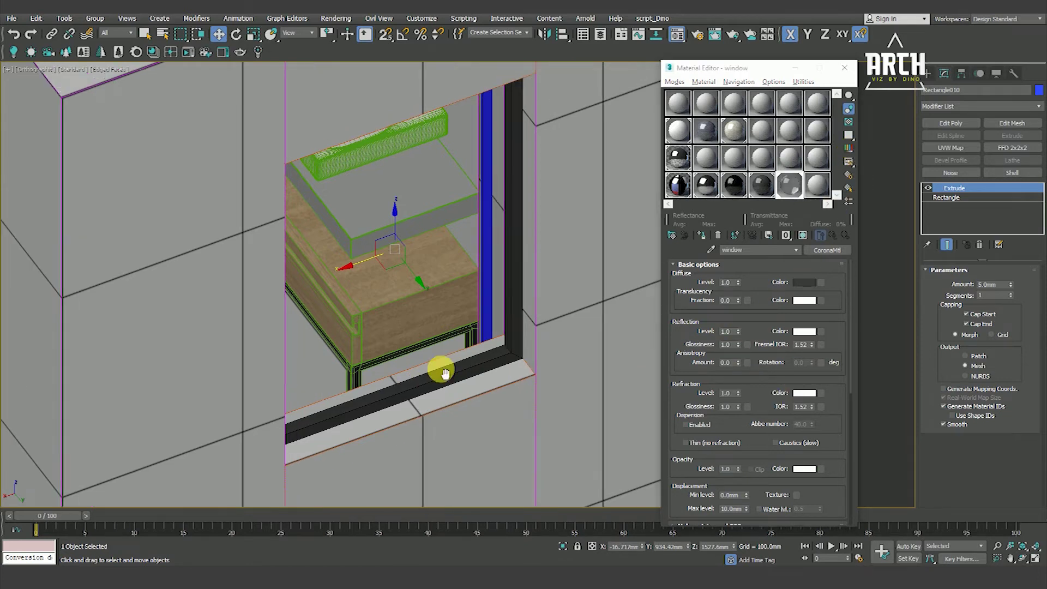
scroll(444, 367, down, 4)
scroll(546, 339, down, 3)
click(601, 320)
key(F4)
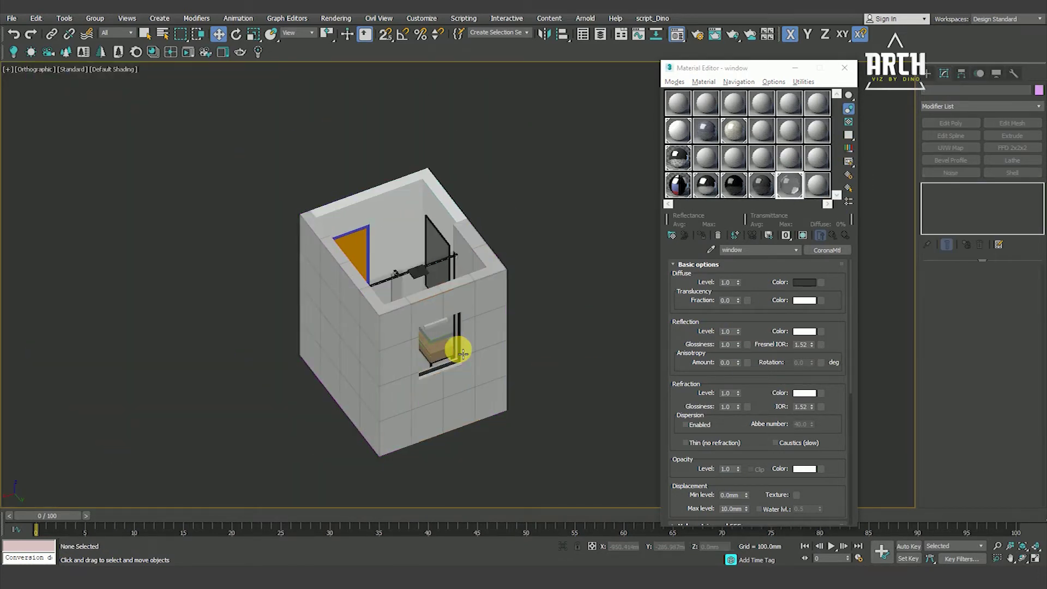
Select the door frame and door panel and isolate them with Alt+Q
scroll(385, 320, up, 2)
scroll(371, 240, up, 5)
scroll(371, 240, up, 3)
mouse_move(381, 311)
alt+middle_down()
mouse_move(472, 269)
mouse_move(313, 254)
alt+middle_up()
click(333, 217)
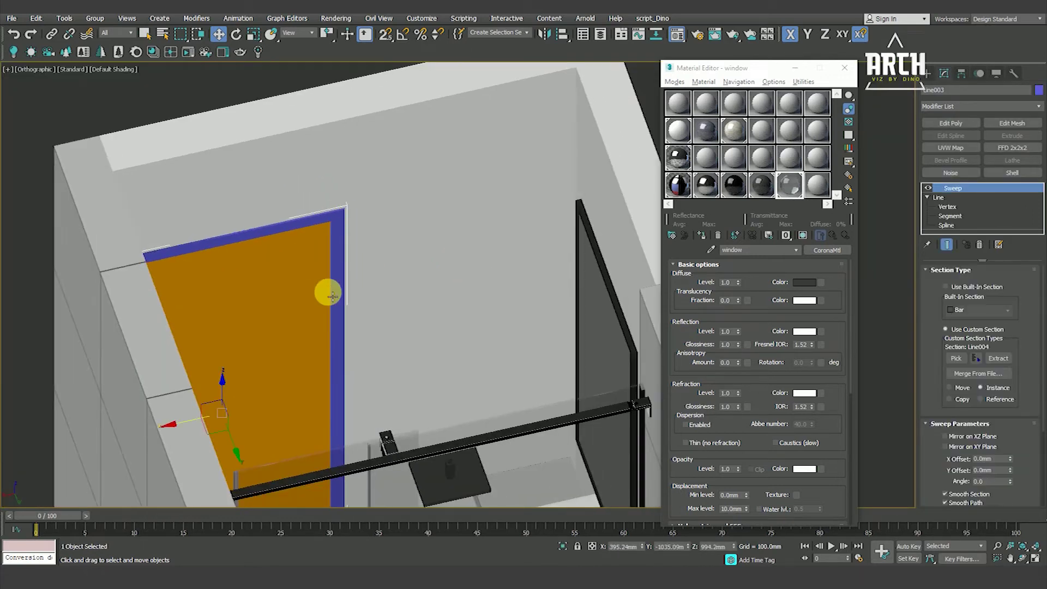
ctrl+click(303, 281)
key(alt+q)
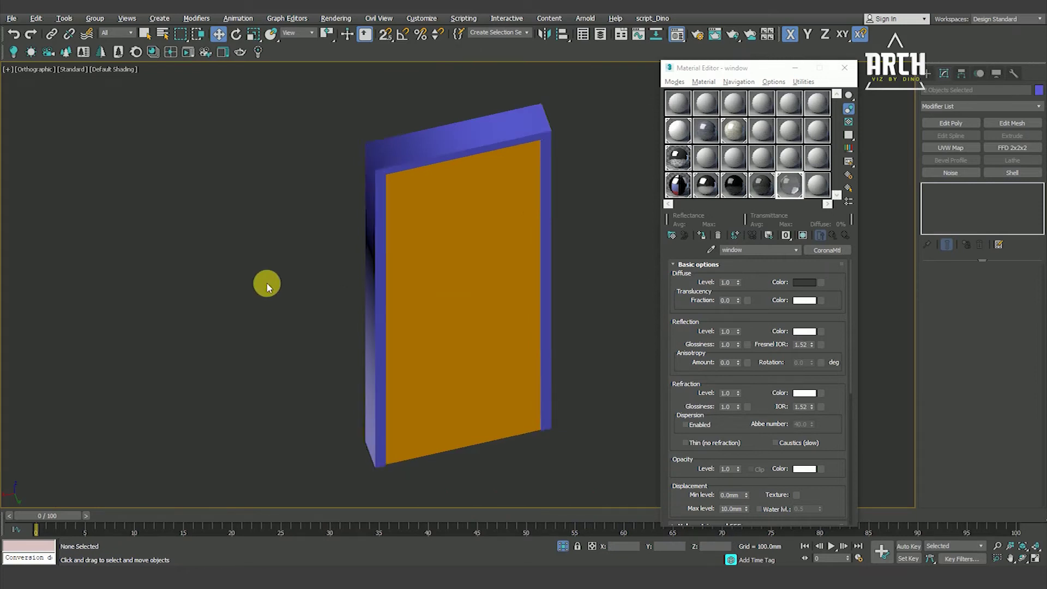
key(t)
key(z)
Orbit around the isolated door, reselect both objects, and activate empty slot 24 - CoronaMtl
alt+middle_drag(418, 378, 512, 382)
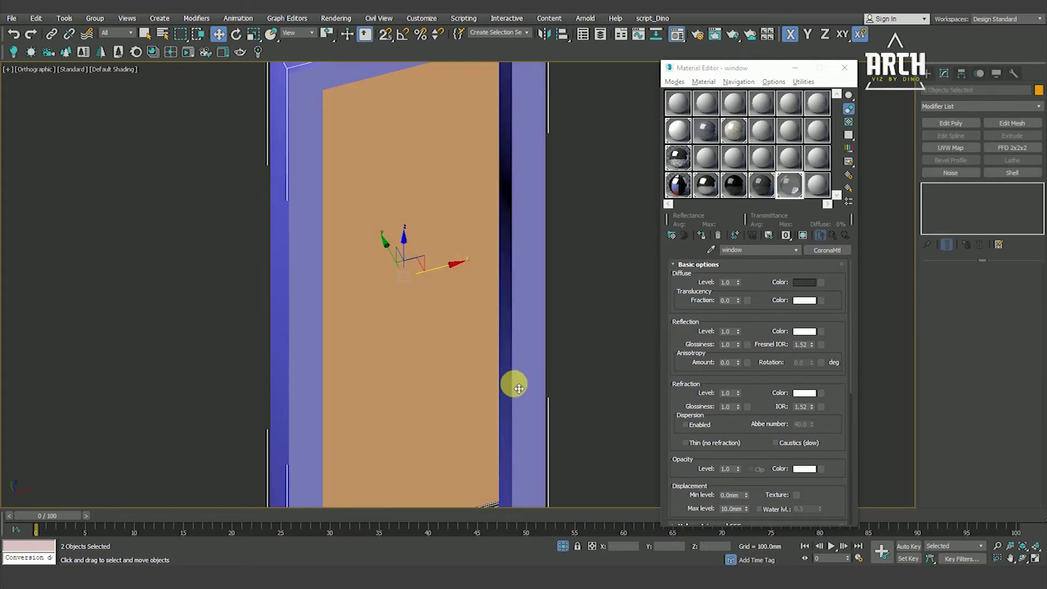
scroll(546, 355, down, 3)
mouse_move(580, 328)
alt+middle_down()
mouse_move(571, 355)
mouse_move(607, 350)
mouse_move(540, 250)
mouse_move(535, 367)
alt+middle_up()
scroll(524, 360, up, 3)
click(542, 339)
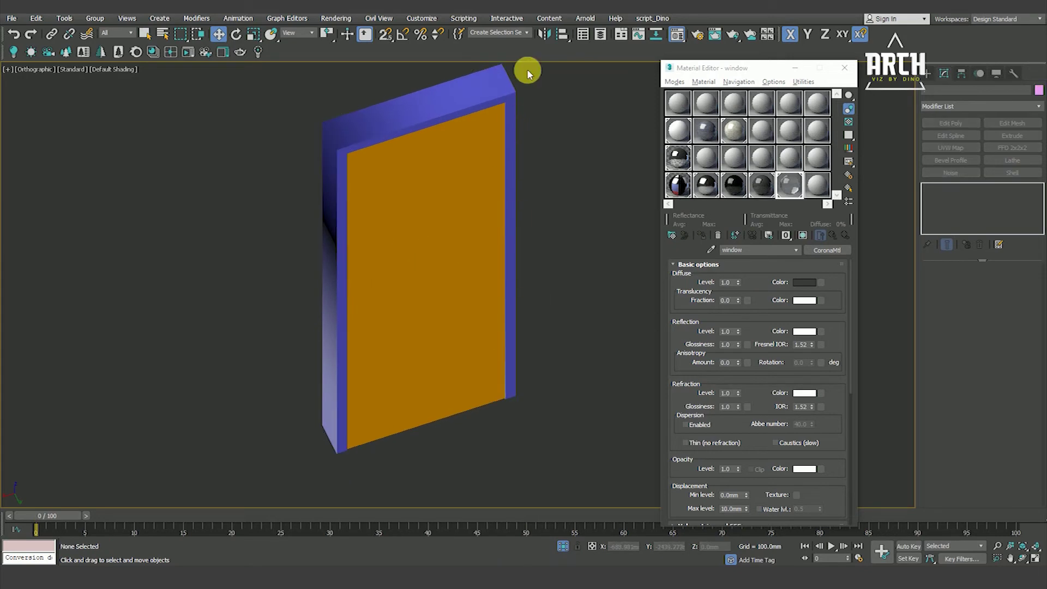
drag(294, 428, 452, 223)
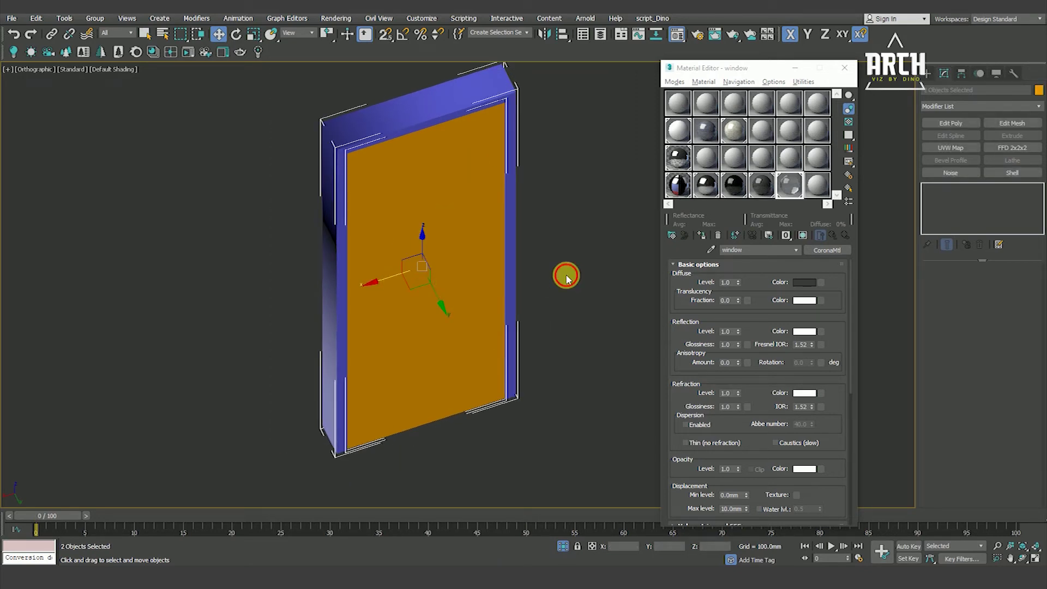
scroll(545, 338, down, 2)
drag(528, 404, 285, 133)
scroll(586, 249, up, 2)
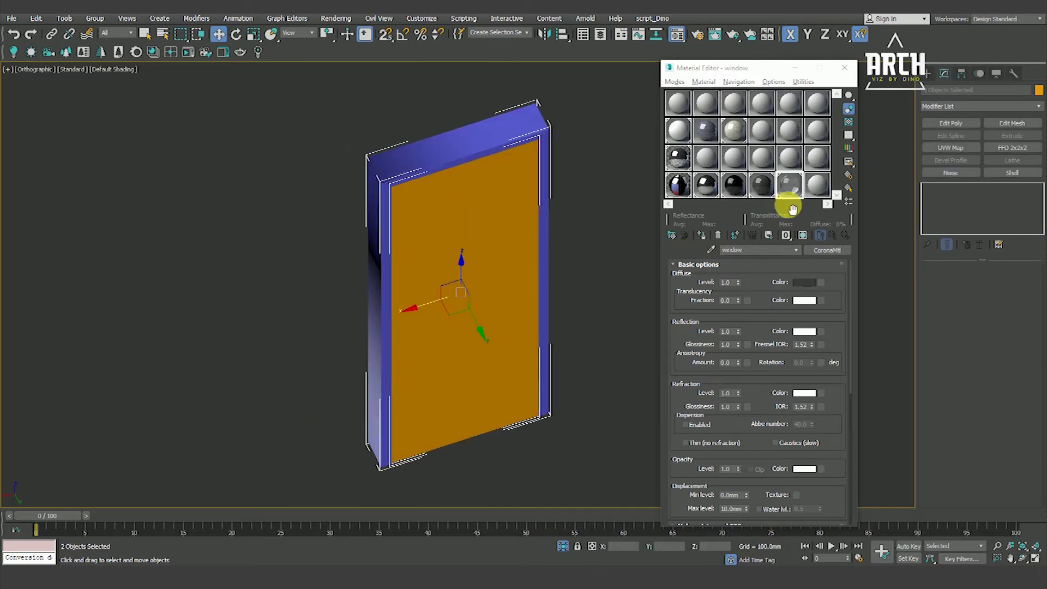
click(829, 191)
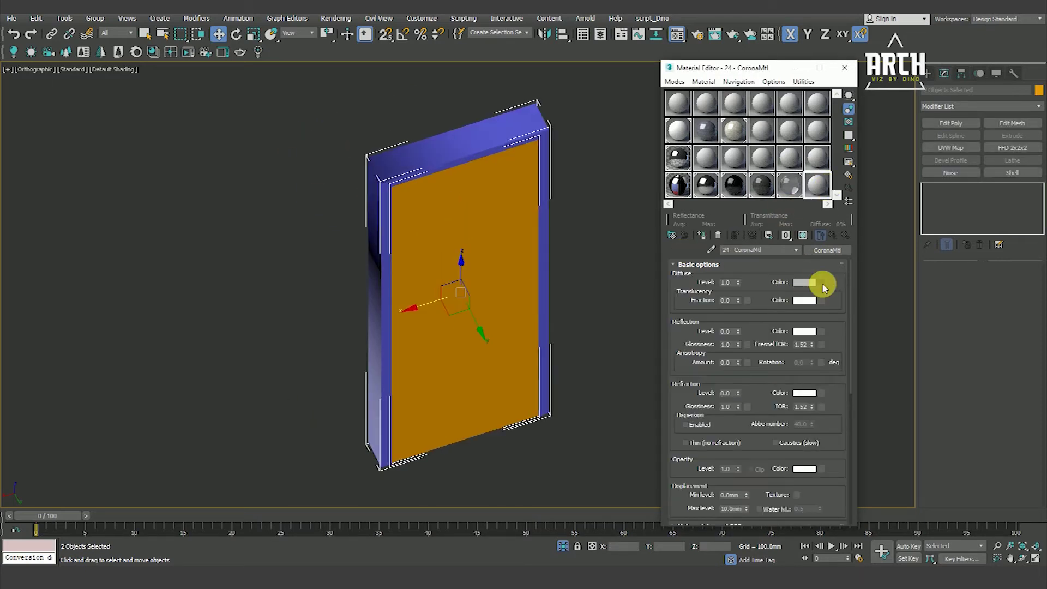
Start a bitmap diffuse map for the door material and leave the marble textures folder
click(822, 283)
scroll(395, 218, up, 3)
scroll(380, 181, up, 5)
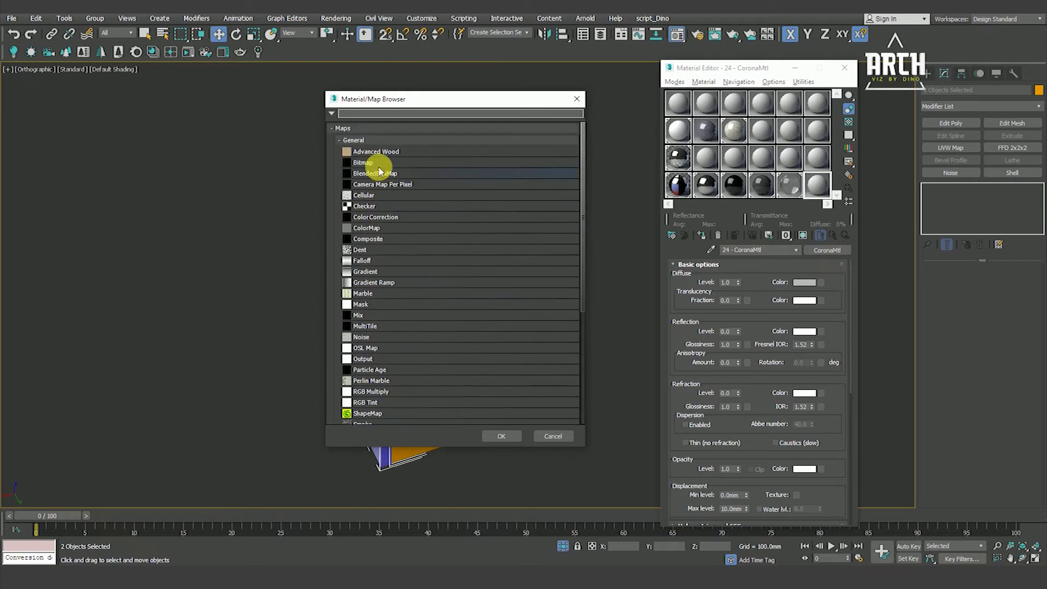
double_click(371, 162)
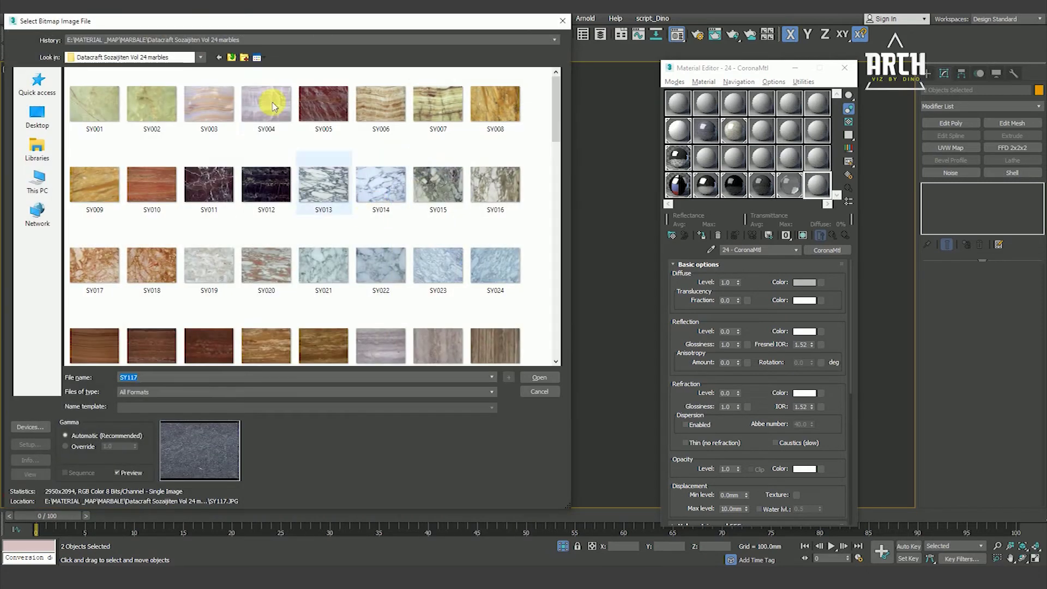
click(231, 58)
click(231, 58)
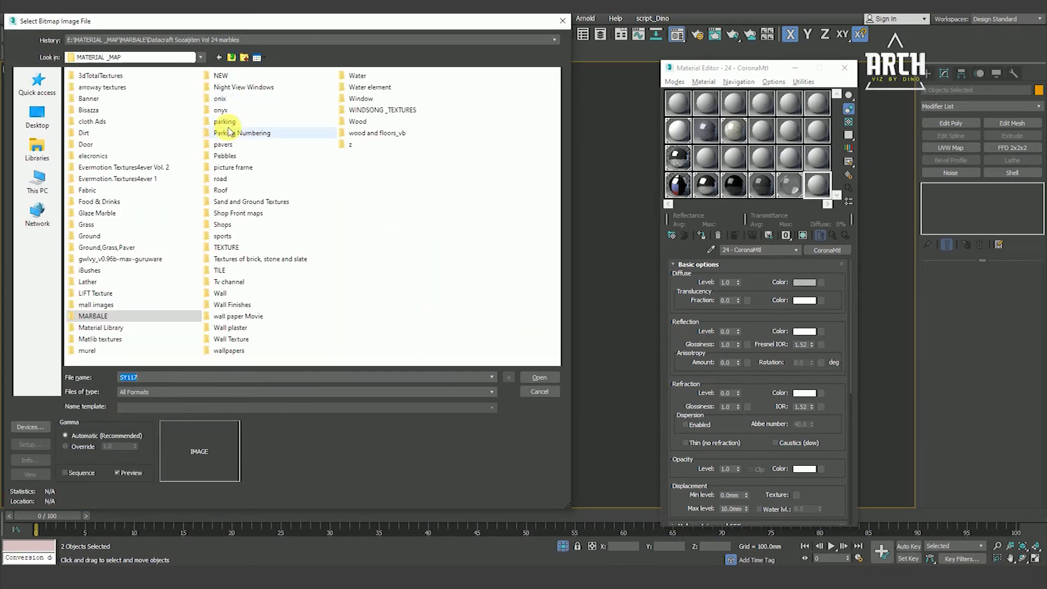
Load 01.JPG from the Wood texture folder as the door's diffuse map
key(w)
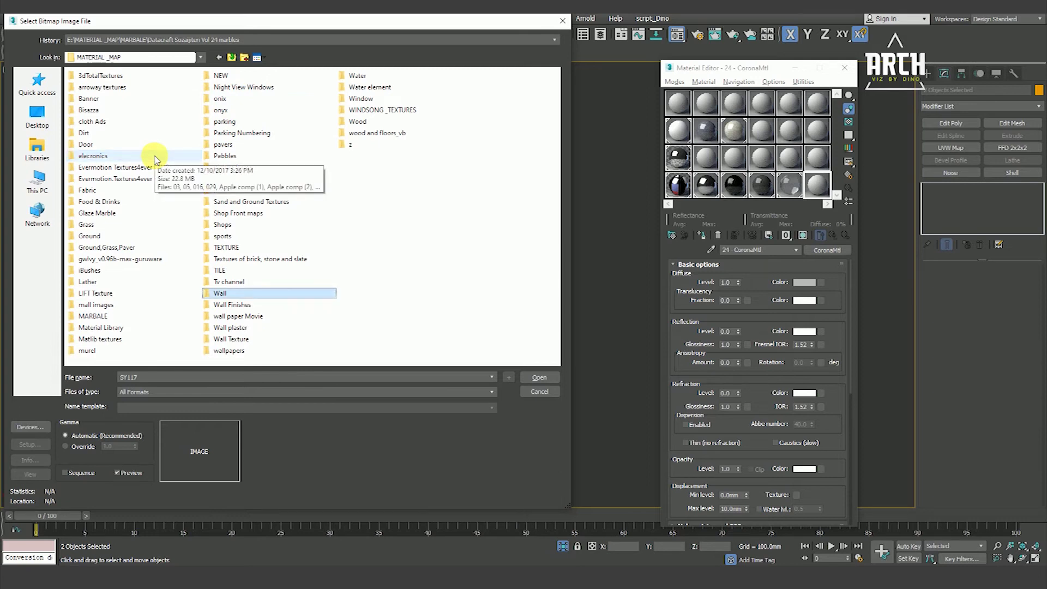
key(Down)
key(Down)
key(Down)
key(Down)
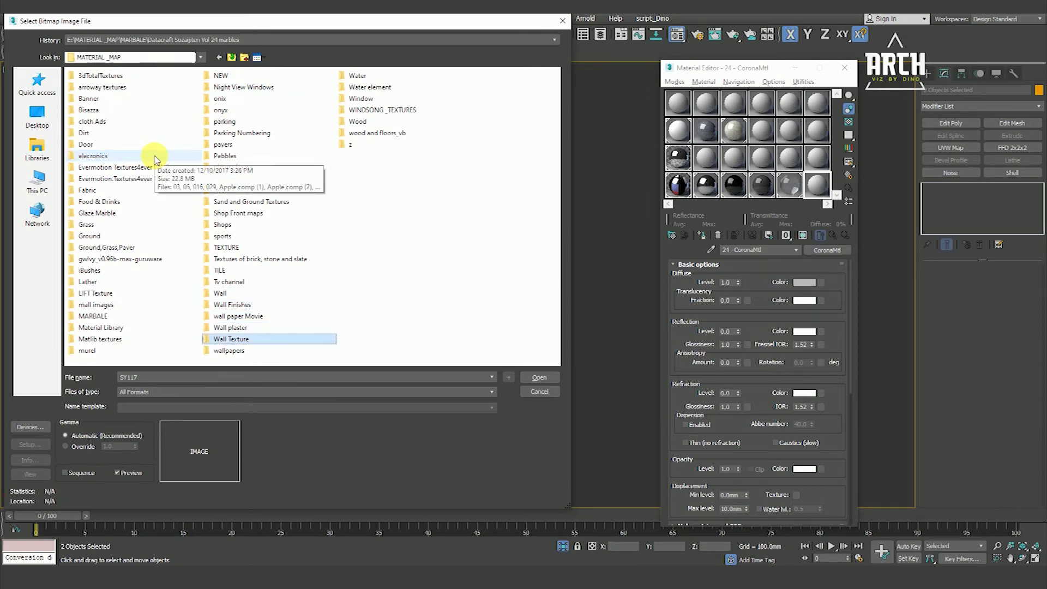
key(Down)
key(Down)
key(Down)
key(Down)
key(Down)
key(Down)
key(Return)
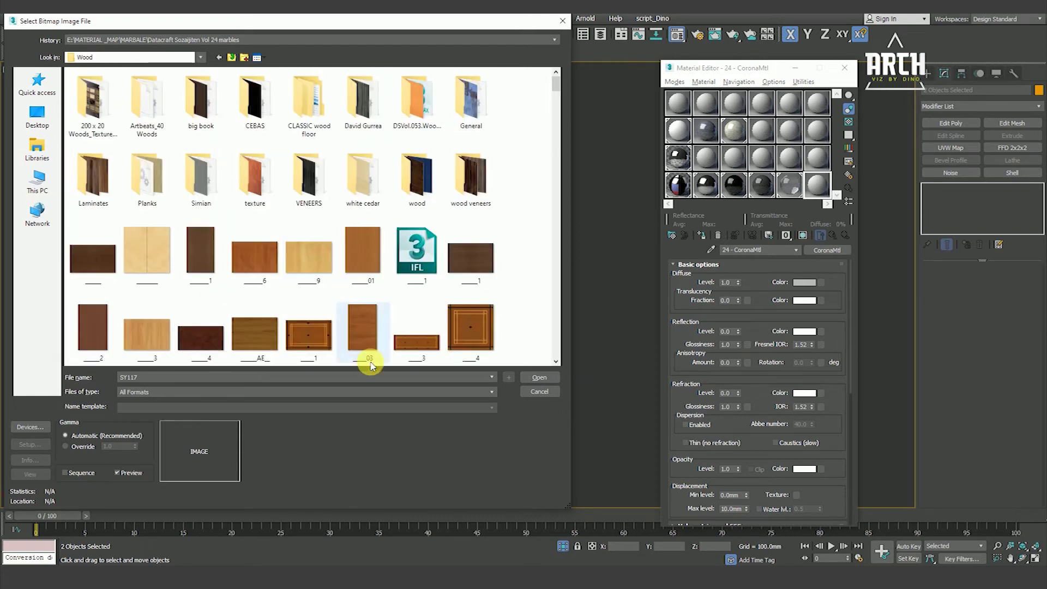
scroll(371, 319, down, 2)
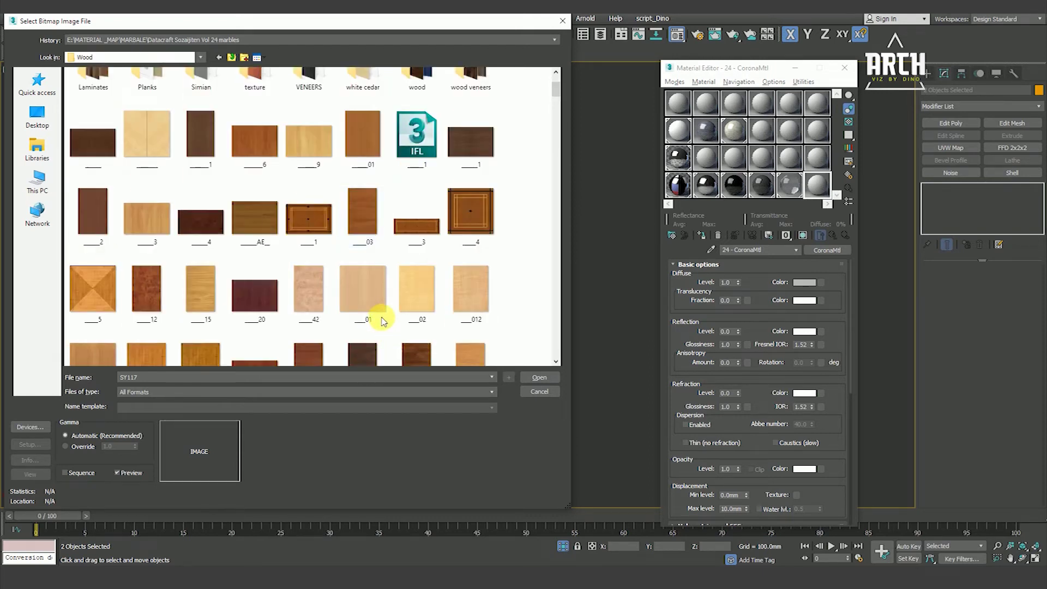
scroll(374, 328, up, 2)
click(362, 254)
click(538, 378)
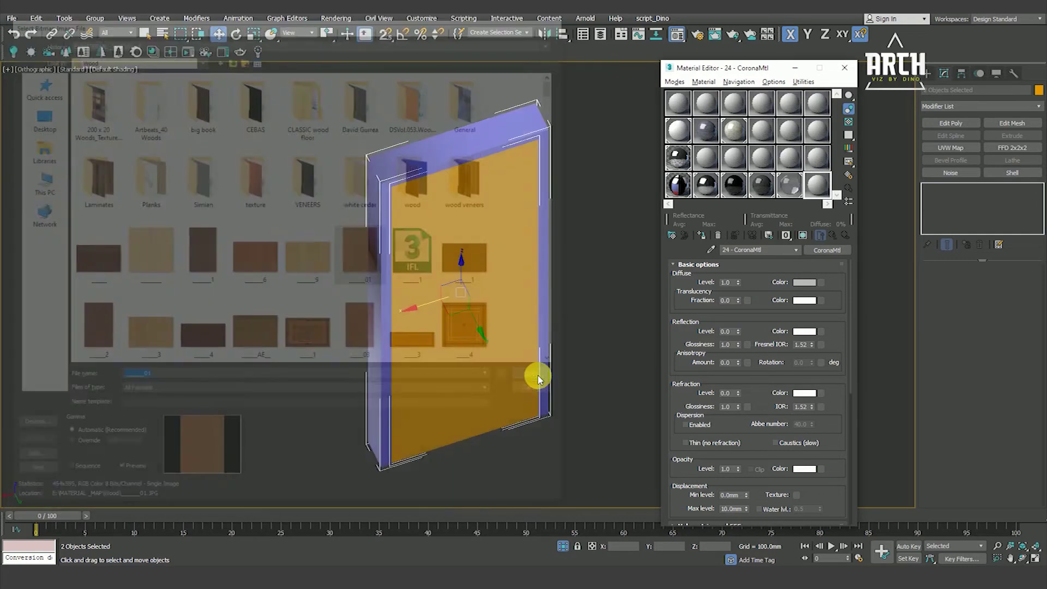
Show the wood map on the door, disable Real-World Scale, and add a Box UVW Map
click(803, 235)
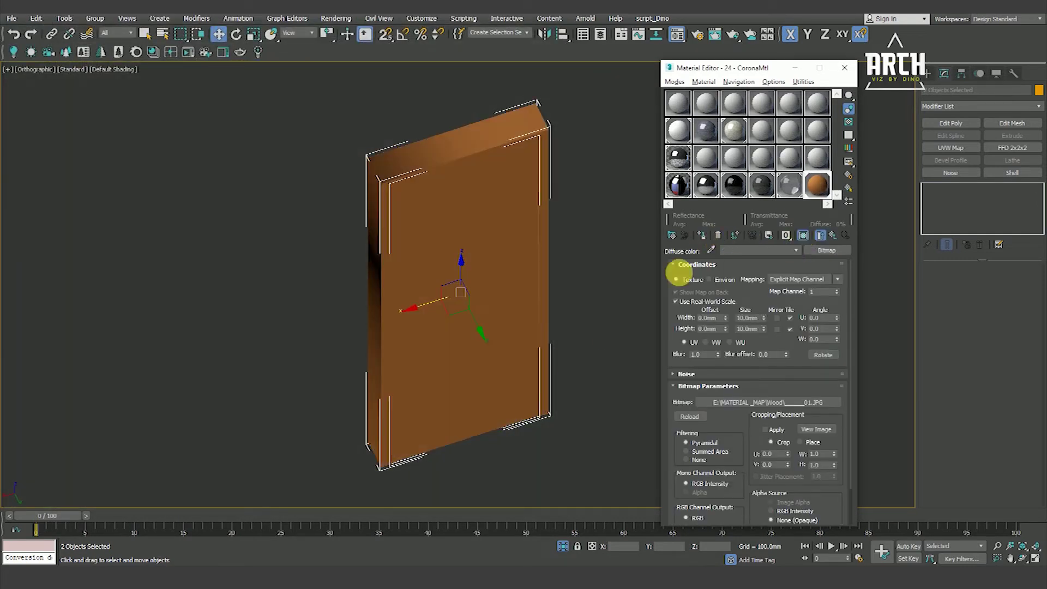
alt+middle_drag(543, 292, 714, 347)
click(696, 308)
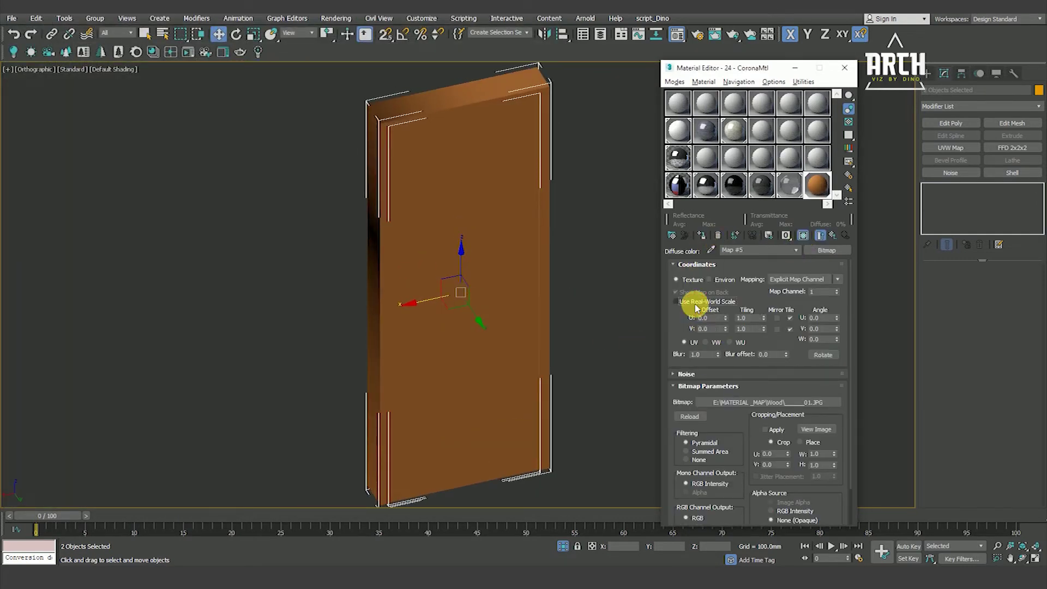
click(952, 148)
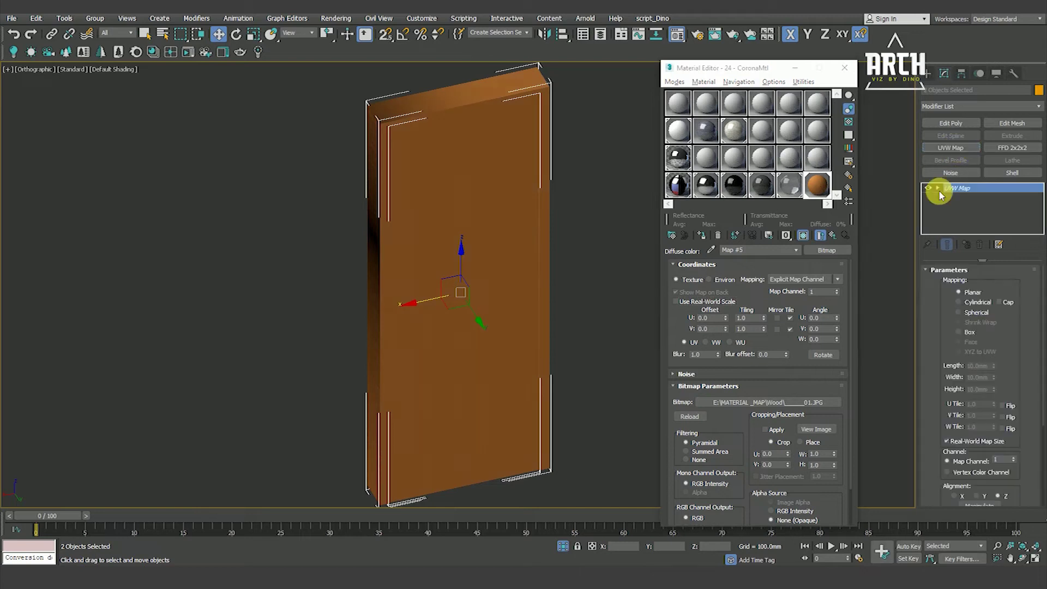
scroll(936, 365, down, 2)
click(947, 408)
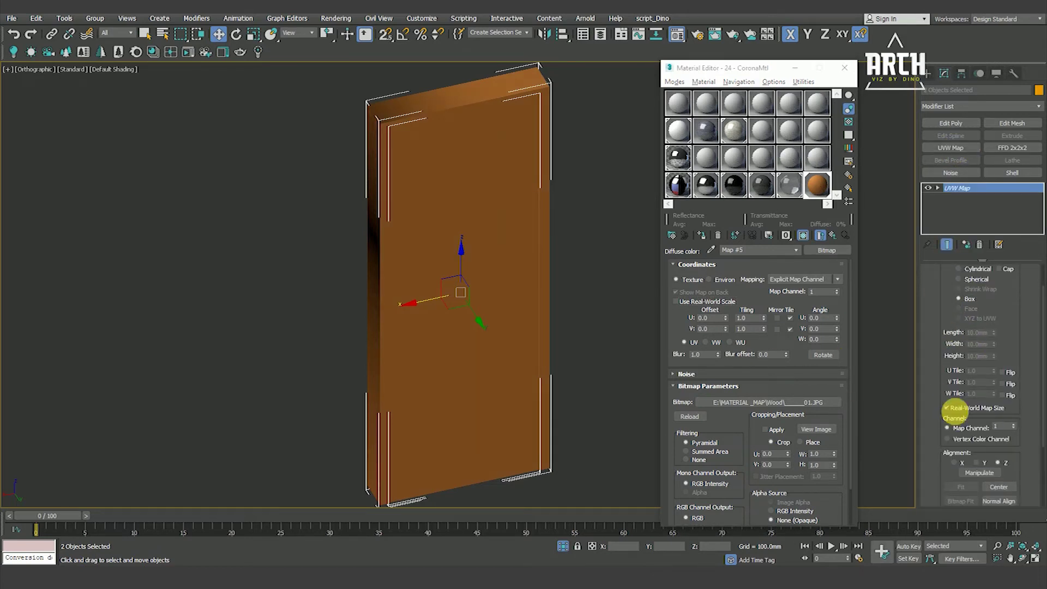
alt+middle_drag(631, 374, 568, 346)
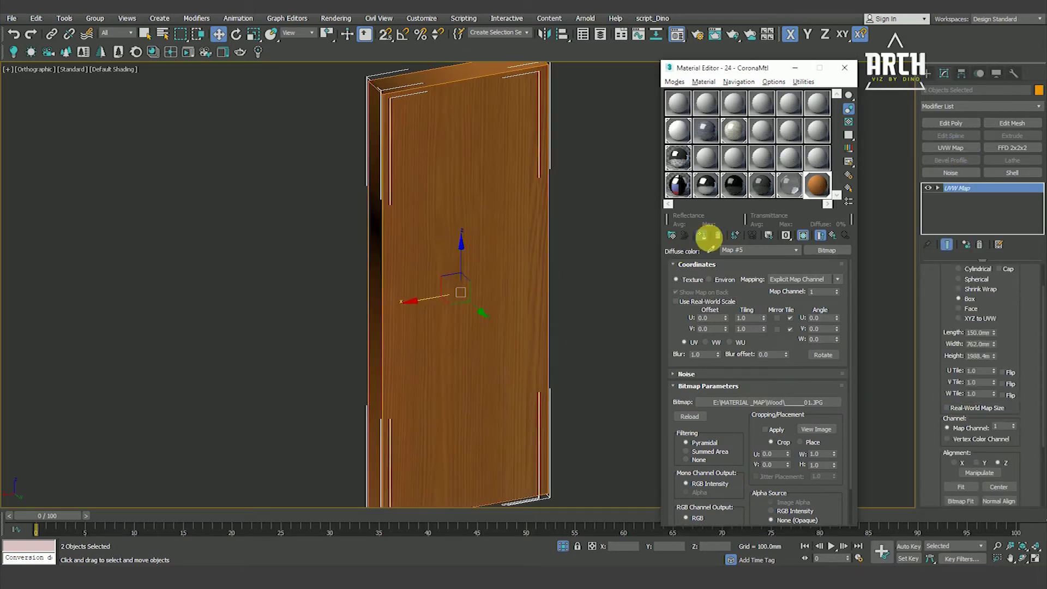
click(803, 235)
Select the door frame object
alt+middle_drag(543, 208, 498, 180)
scroll(498, 180, up, 3)
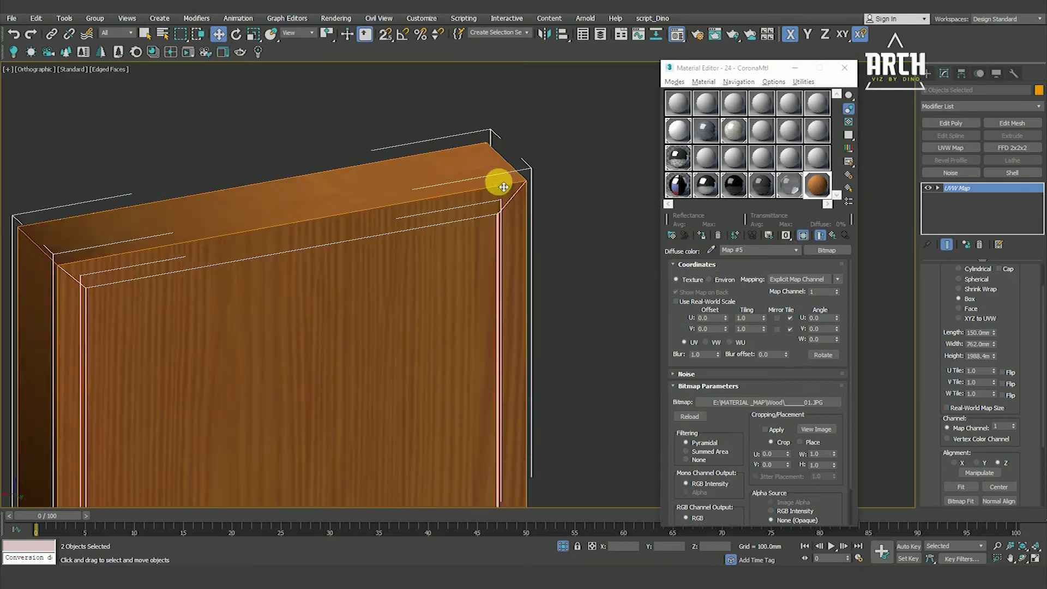
scroll(498, 180, down, 3)
scroll(446, 281, down, 2)
click(552, 269)
scroll(379, 334, up, 3)
scroll(339, 276, down, 2)
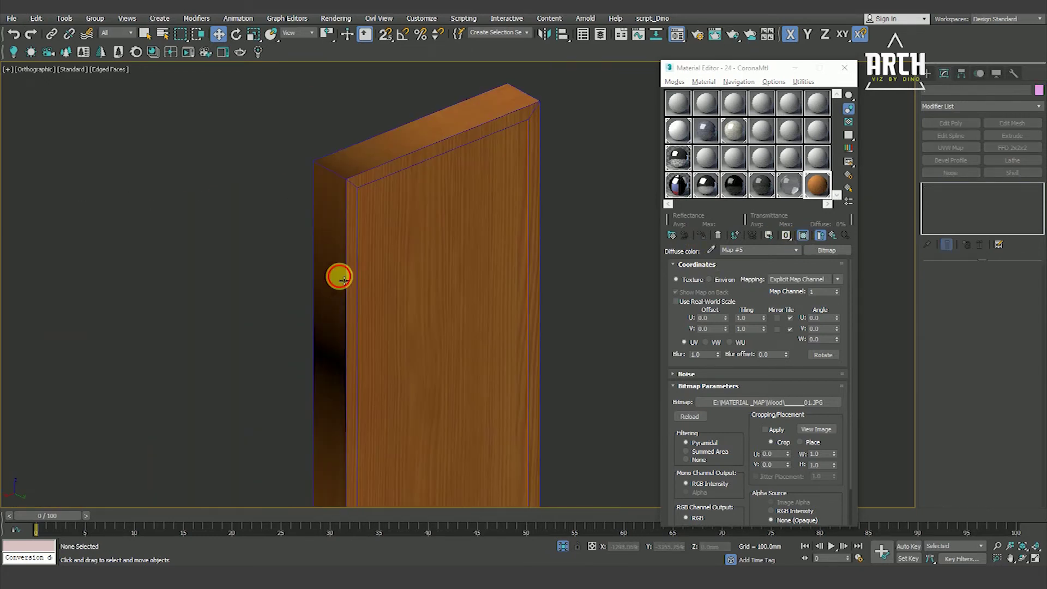
click(336, 371)
scroll(340, 375, up, 3)
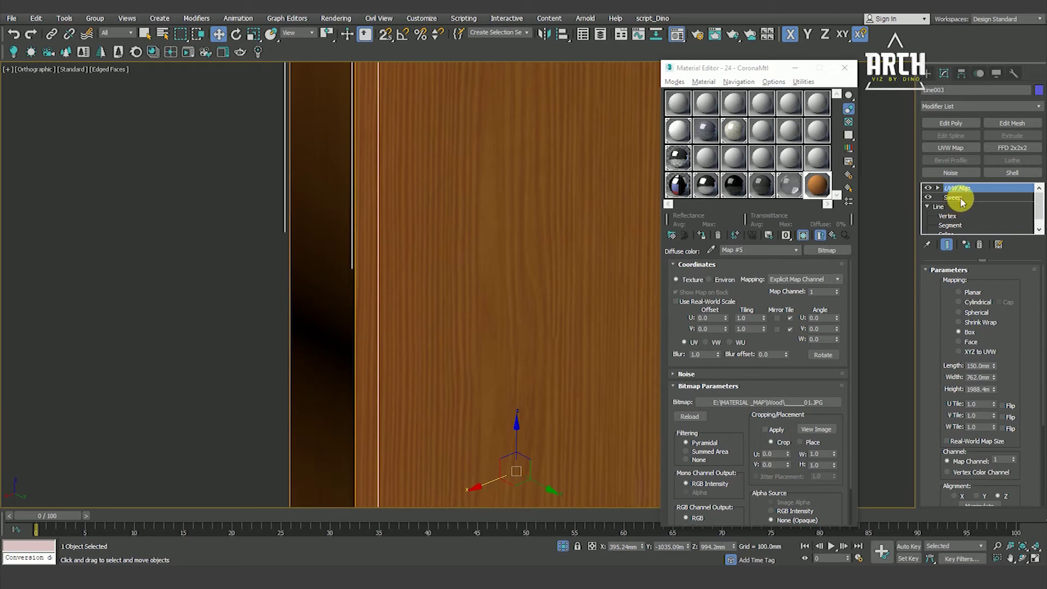
Uncheck Smooth Section and Smooth Path in the door frame's Sweep settings
click(953, 198)
scroll(945, 405, down, 3)
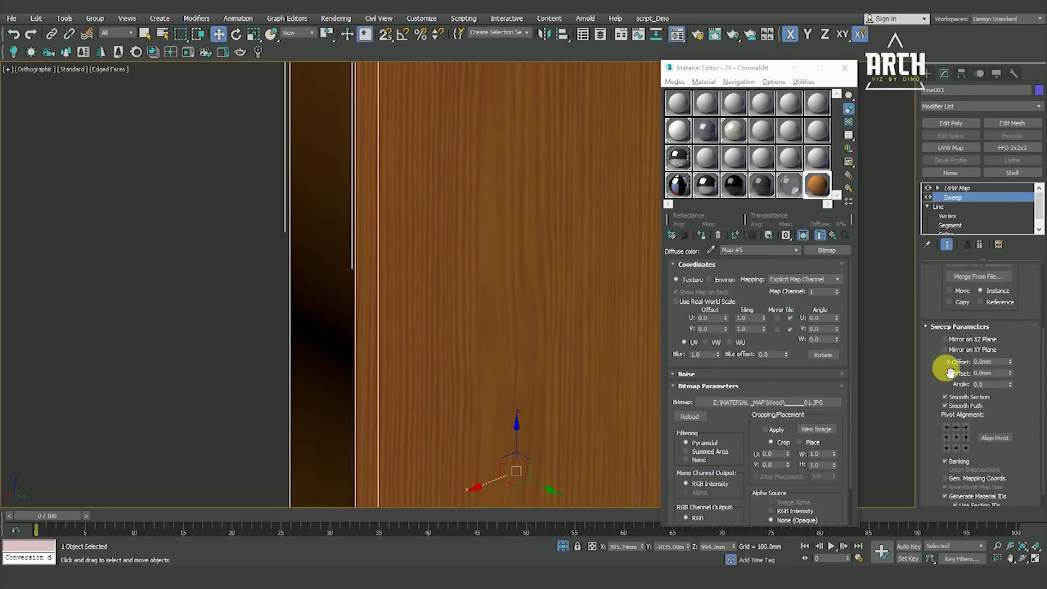
click(957, 406)
click(958, 397)
scroll(476, 400, down, 3)
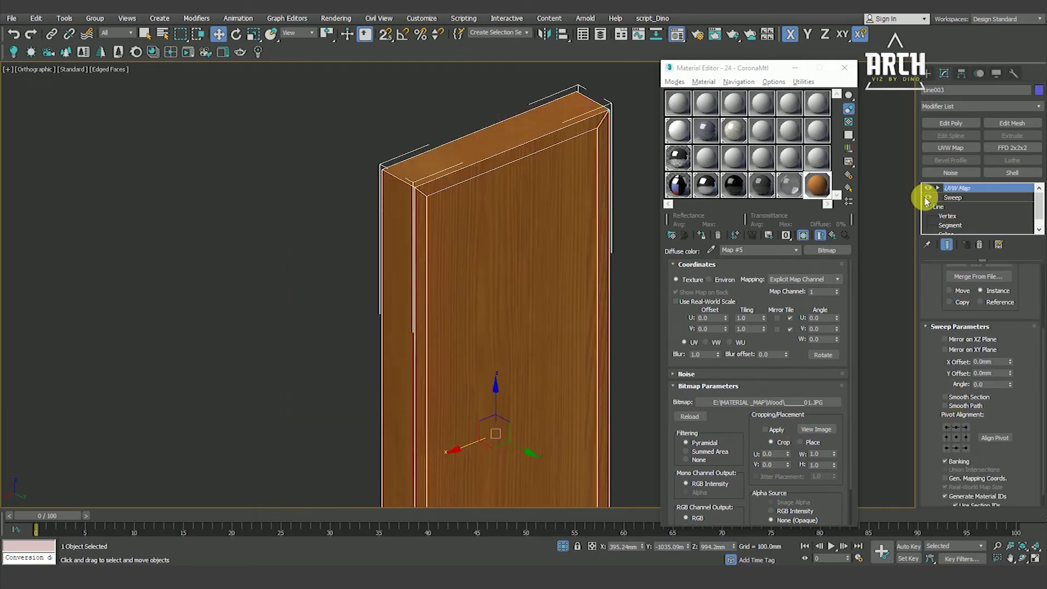
key(Delete)
scroll(460, 253, down, 2)
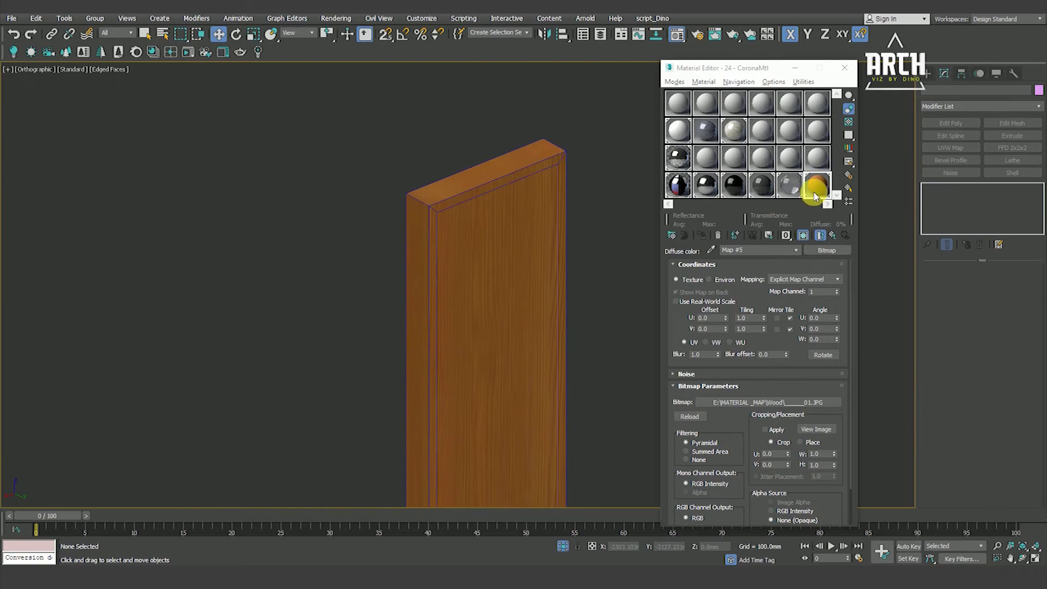
click(820, 235)
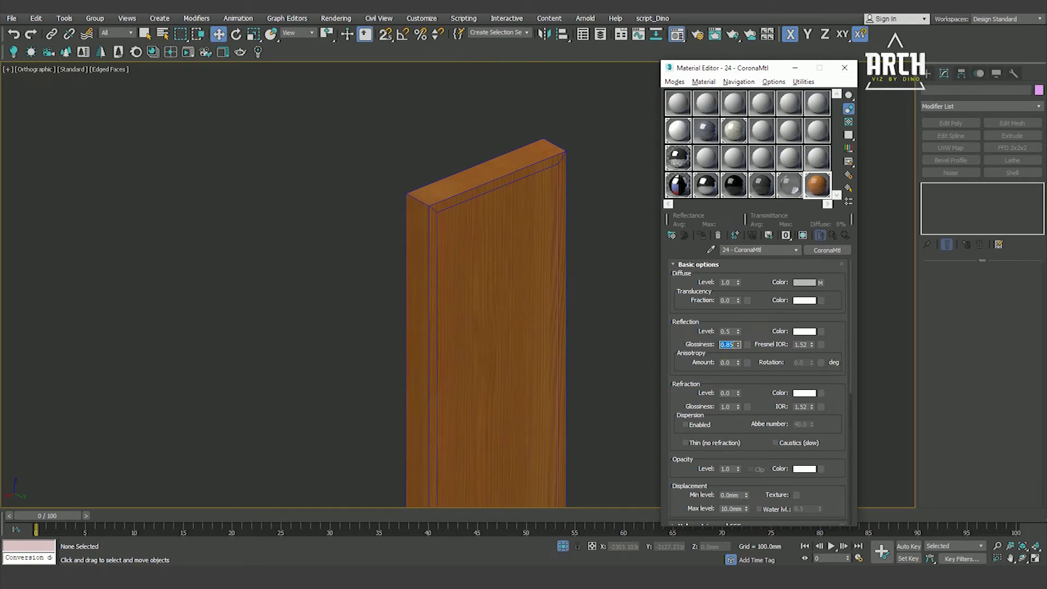
Bring back the whole bathroom in the camera view with the render frame shown
scroll(335, 224, down, 4)
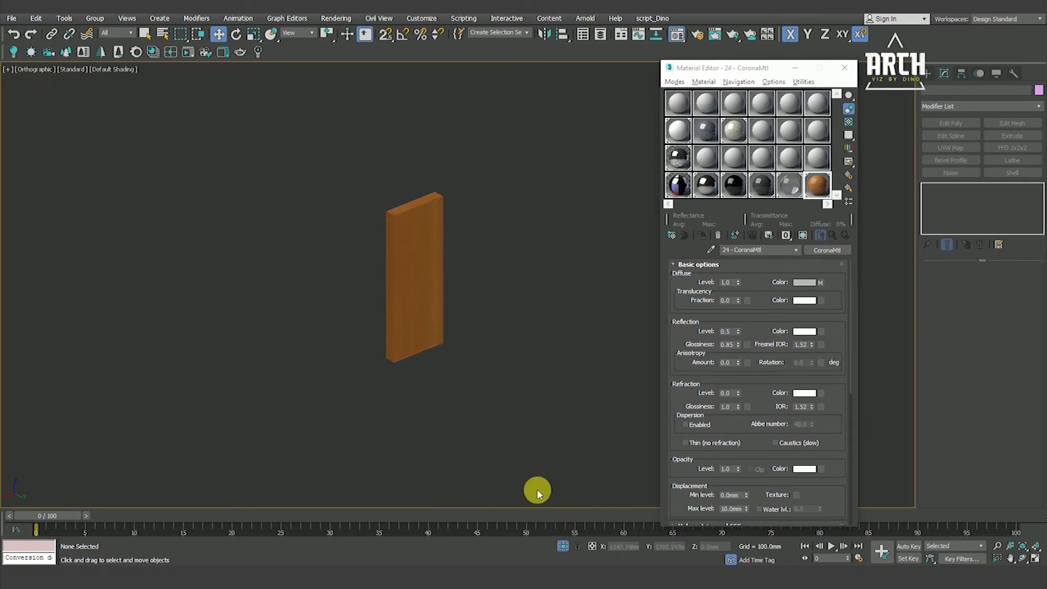
click(563, 546)
key(t)
scroll(454, 388, down, 3)
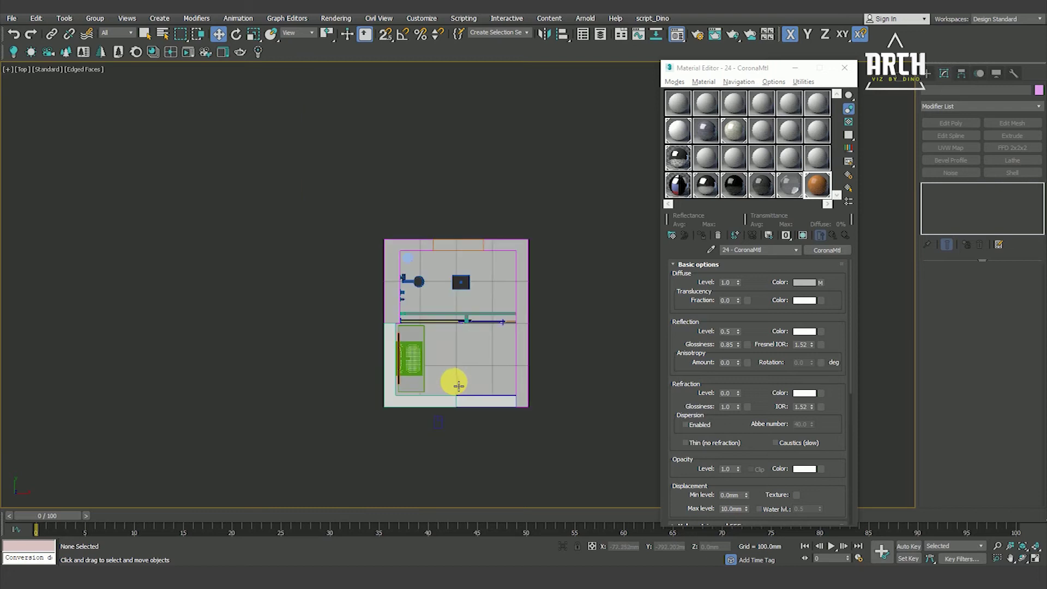
key(c)
key(shift+f)
key(F4)
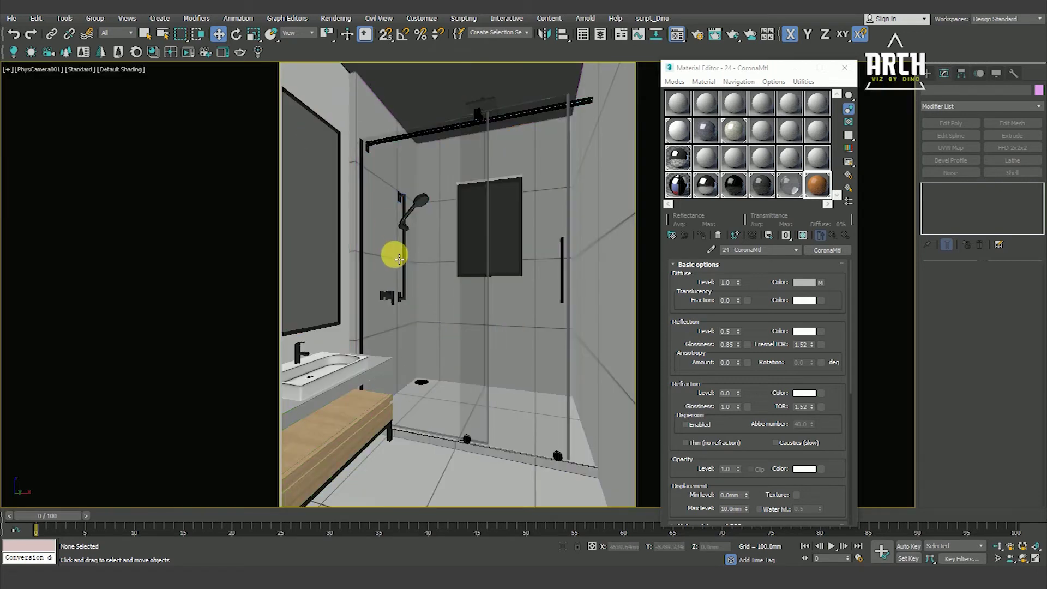
Apply the Wall material to the ceiling
right_click(417, 221)
click(434, 168)
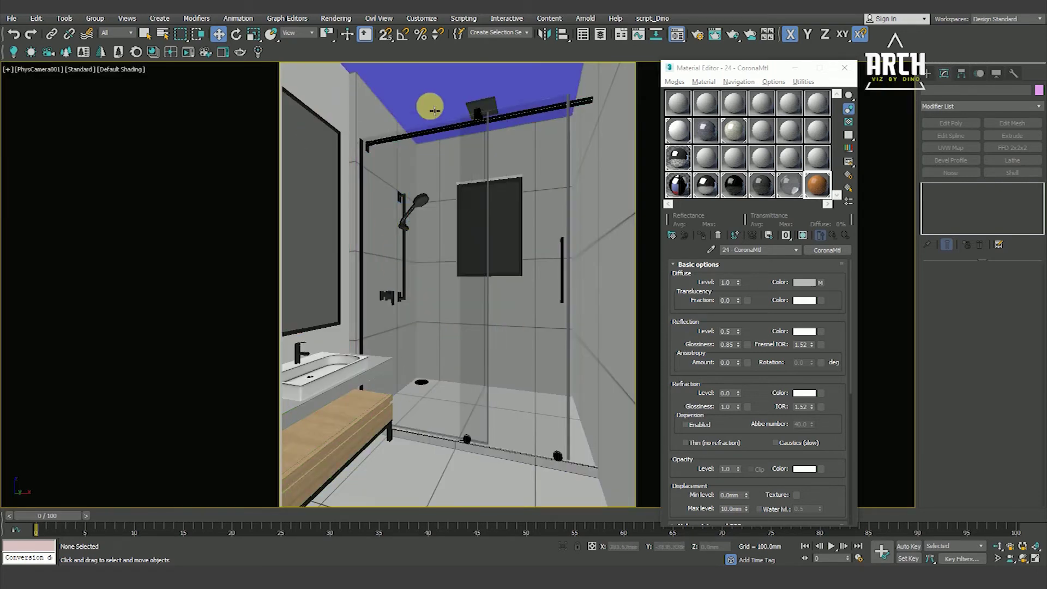
key(F3)
key(F3)
click(678, 130)
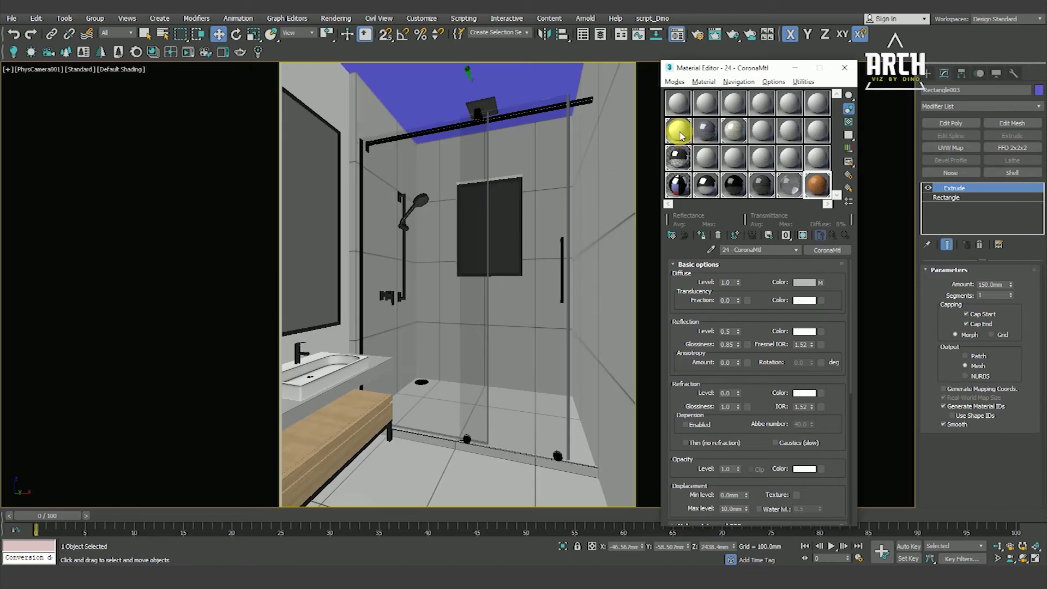
click(702, 235)
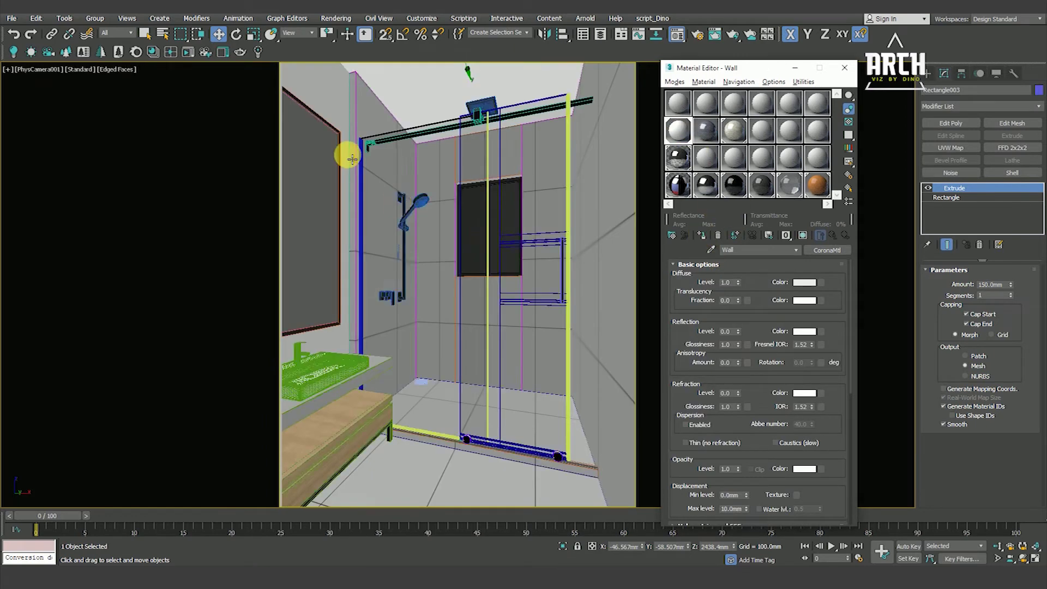
Select the shower door handle, toggling wireframe and edge display
key(F3)
click(536, 189)
key(F3)
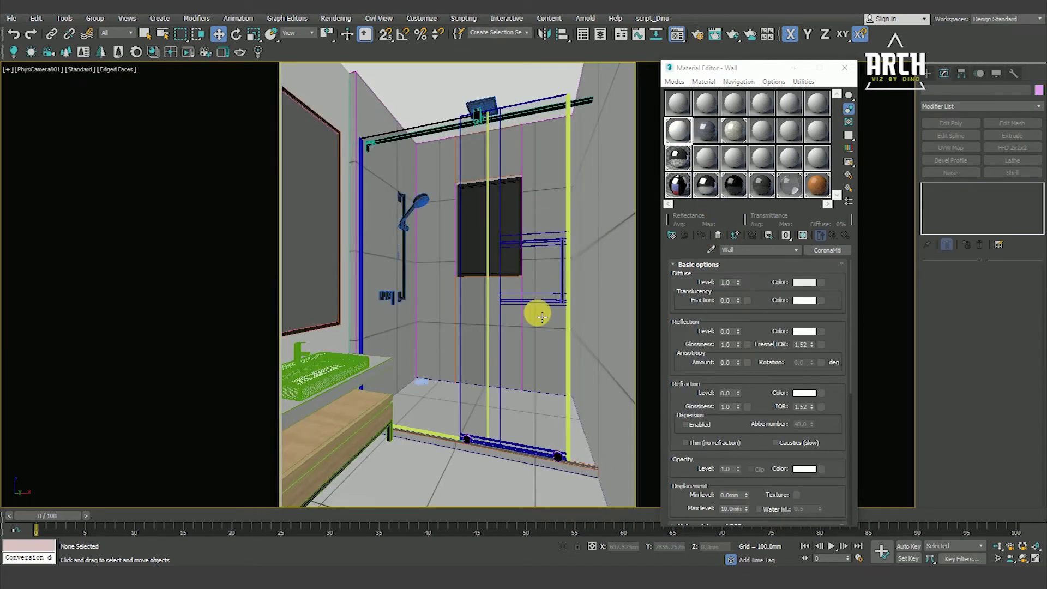
key(F4)
key(F3)
click(560, 251)
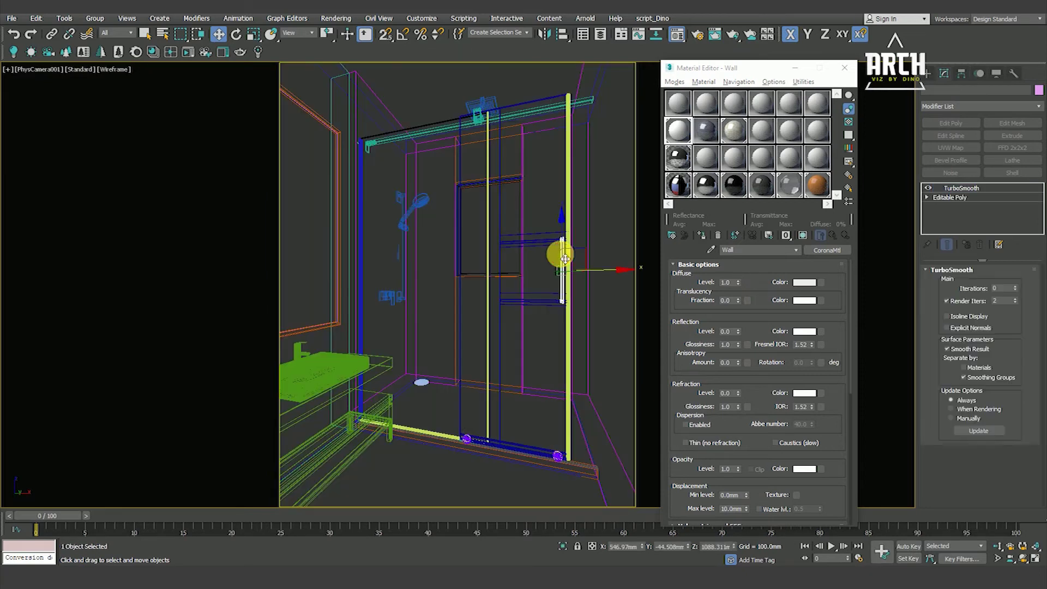
key(F3)
key(F4)
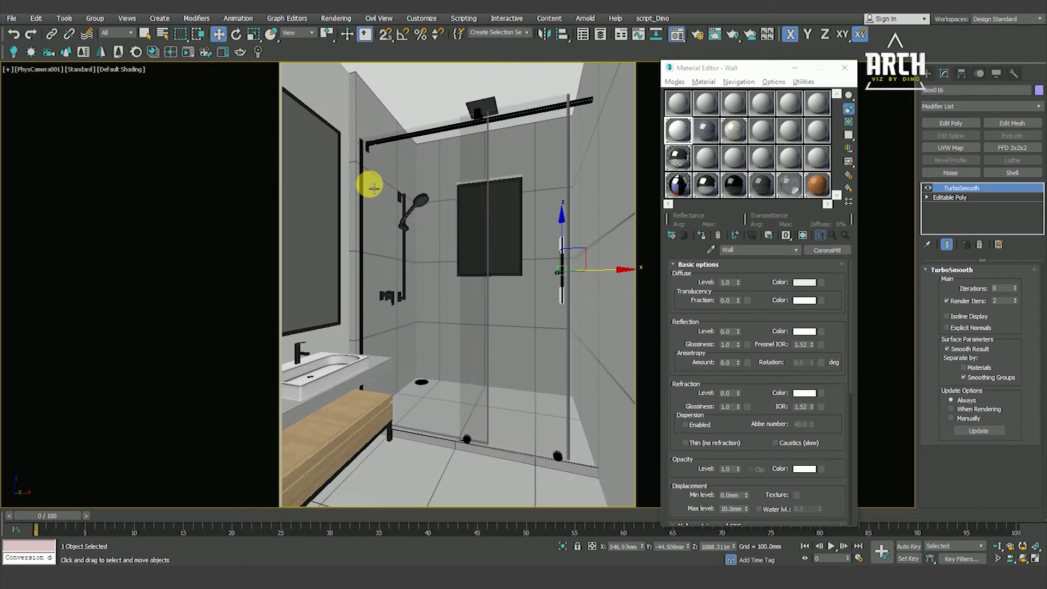
Reselect the ceiling, then pan around the room in the top plan view
click(419, 90)
key(F3)
key(F3)
scroll(461, 309, up, 2)
key(t)
key(F3)
scroll(452, 311, down, 5)
click(358, 311)
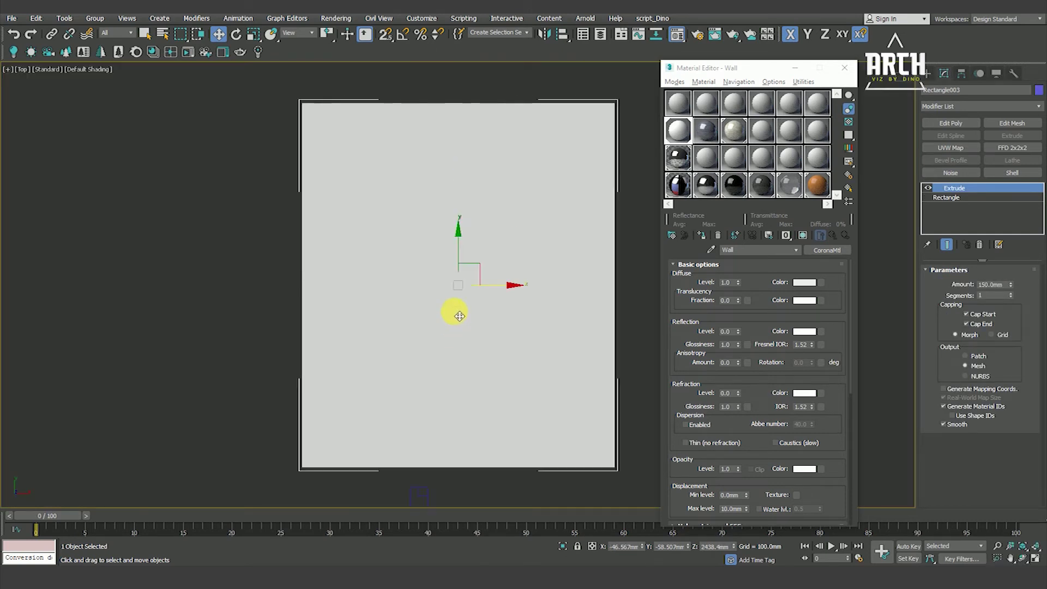
scroll(473, 296, up, 4)
scroll(421, 234, down, 3)
middle_drag(417, 261, 391, 231)
scroll(393, 237, up, 3)
key(F3)
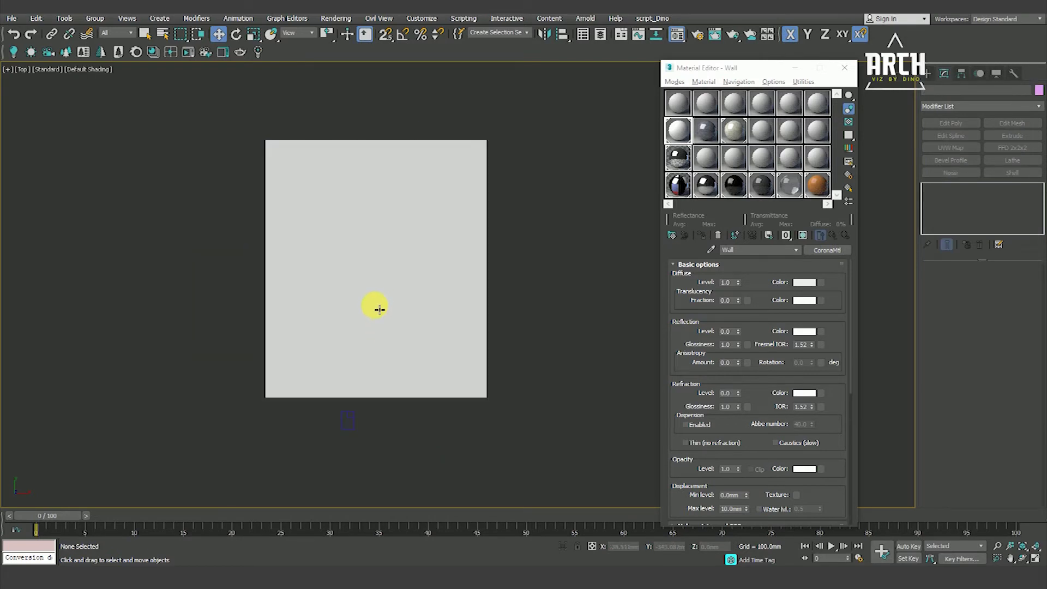
key(F3)
Orbit the shaded room to inspect the door wall and its tiled side
mouse_move(376, 321)
alt+middle_down()
mouse_move(328, 309)
mouse_move(326, 236)
mouse_move(366, 242)
mouse_move(377, 299)
alt+middle_up()
key(t)
middle_drag(482, 325, 438, 323)
scroll(438, 323, down, 3)
alt+middle_drag(452, 369, 473, 306)
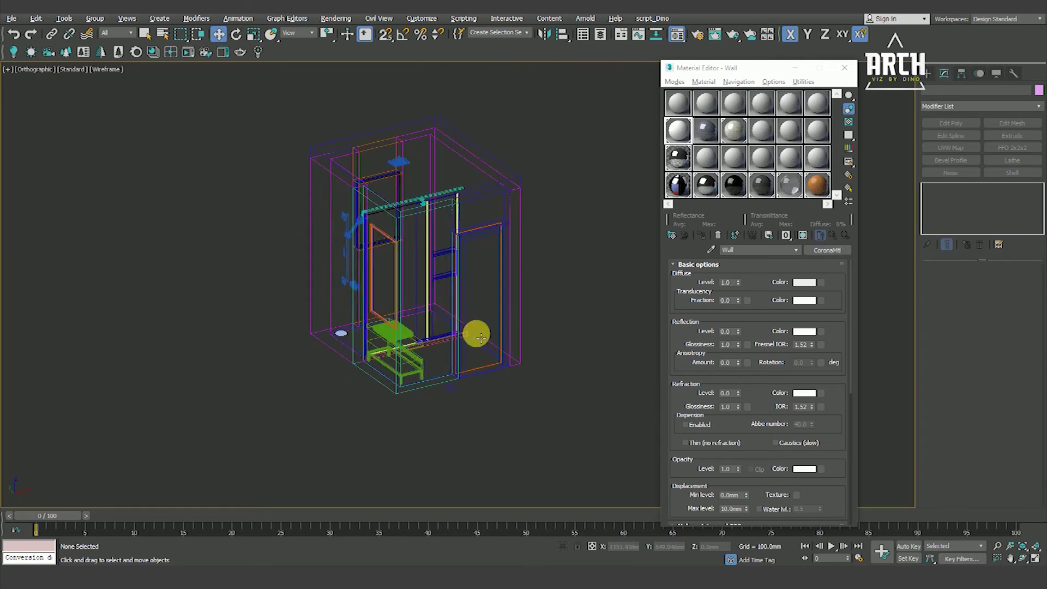
key(F3)
scroll(478, 353, up, 5)
mouse_move(467, 350)
alt+middle_down()
mouse_move(367, 269)
mouse_move(351, 302)
mouse_move(379, 360)
alt+middle_up()
scroll(435, 428, down, 5)
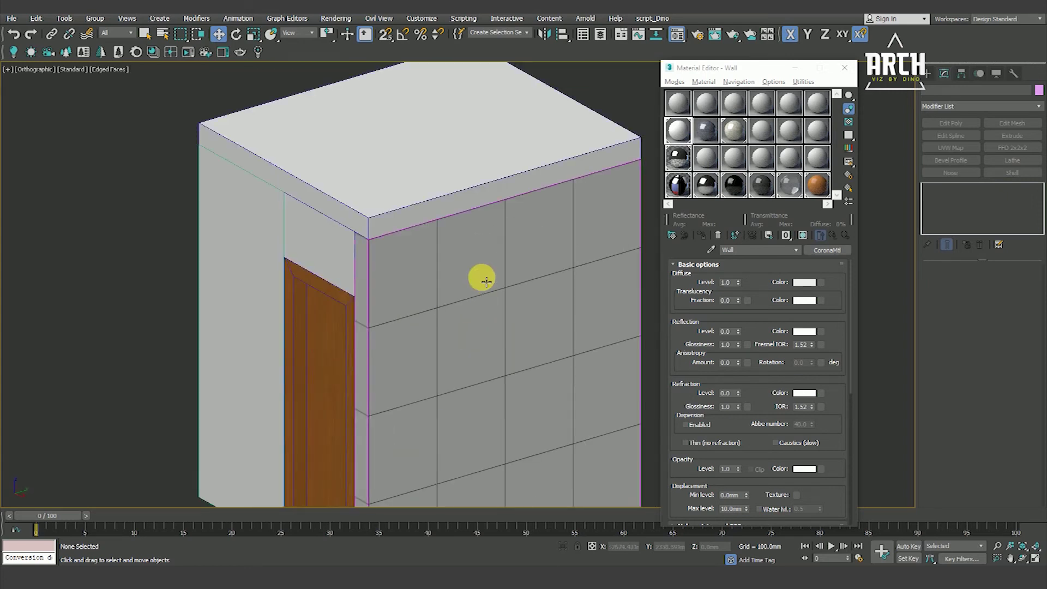
scroll(442, 286, down, 4)
Select the vanity bench in an angled wireframe view and isolate it with Alt+Q
key(t)
key(F3)
scroll(442, 280, down, 3)
alt+middle_drag(451, 297, 487, 240)
scroll(437, 296, up, 4)
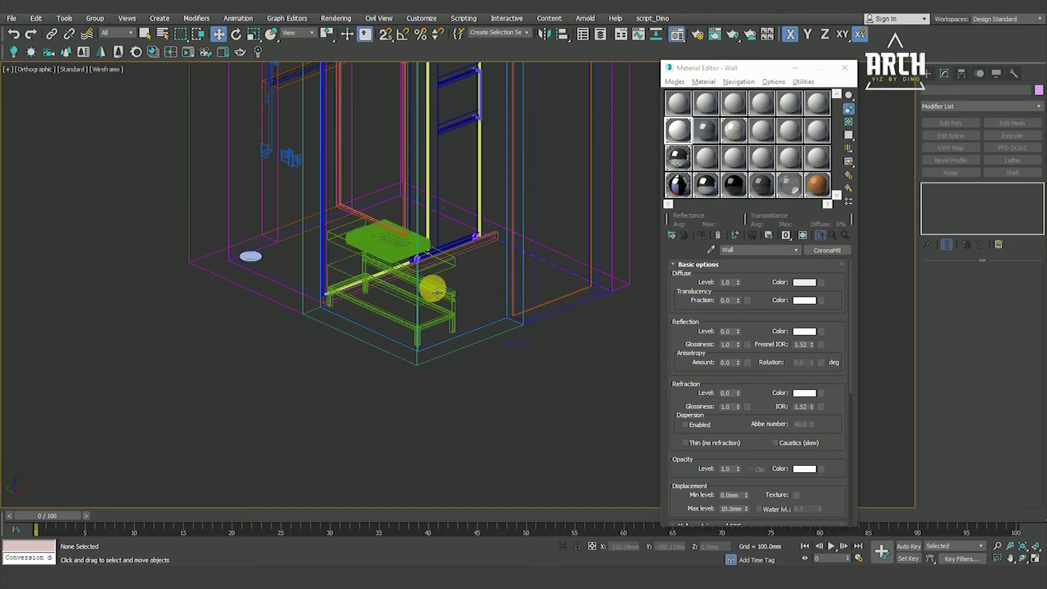
click(440, 277)
key(z)
mouse_move(432, 283)
alt+middle_down()
mouse_move(410, 269)
mouse_move(402, 240)
mouse_move(431, 257)
mouse_move(425, 307)
mouse_move(381, 285)
alt+middle_up()
key(t)
key(F3)
key(alt+q)
Eyedrop the countertop's material into a spare sample slot
key(z)
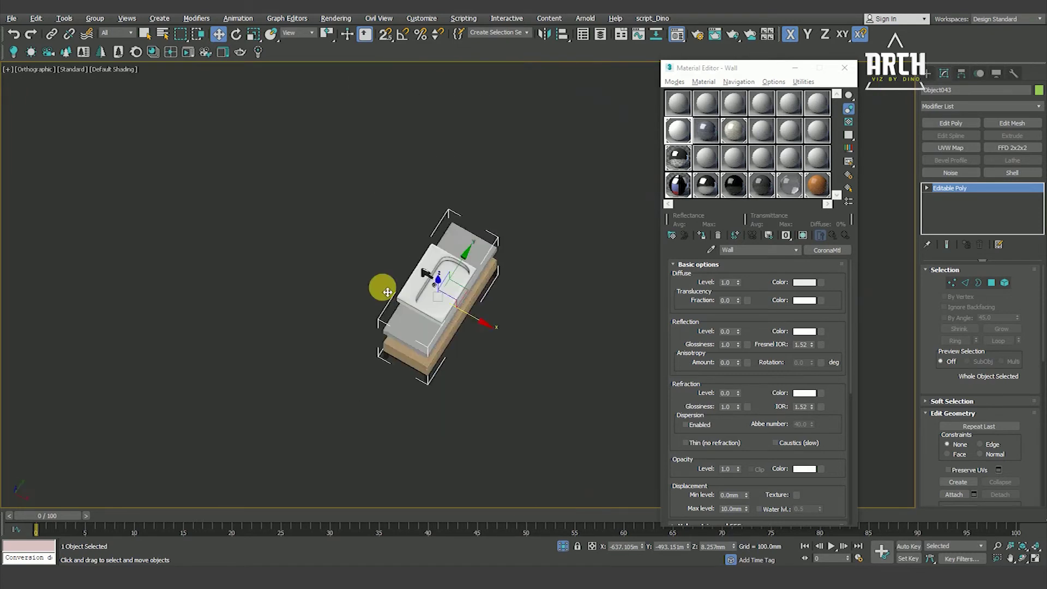
click(381, 285)
key(z)
click(821, 161)
click(711, 250)
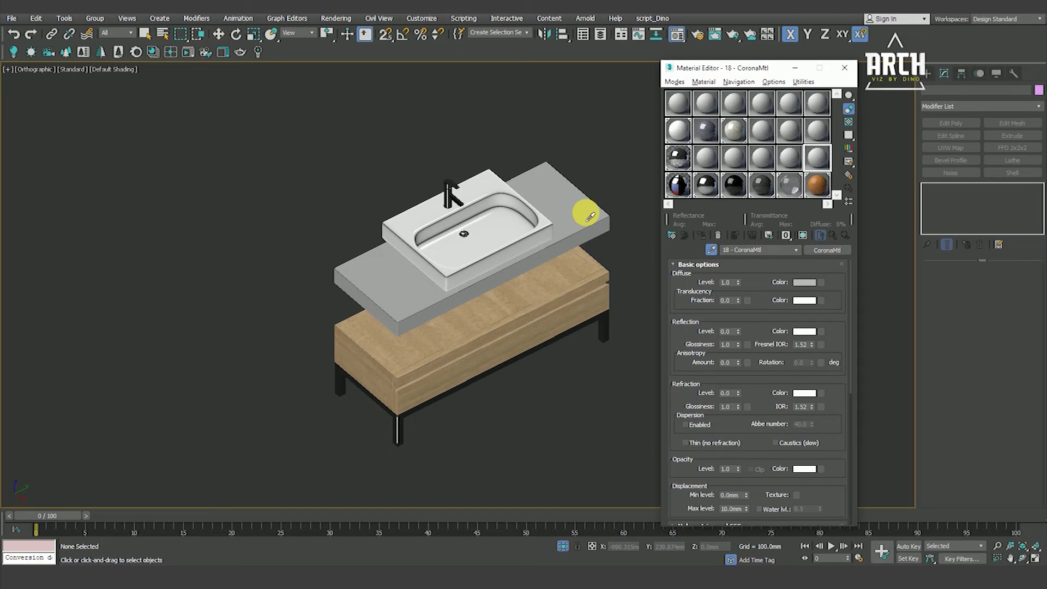
click(587, 220)
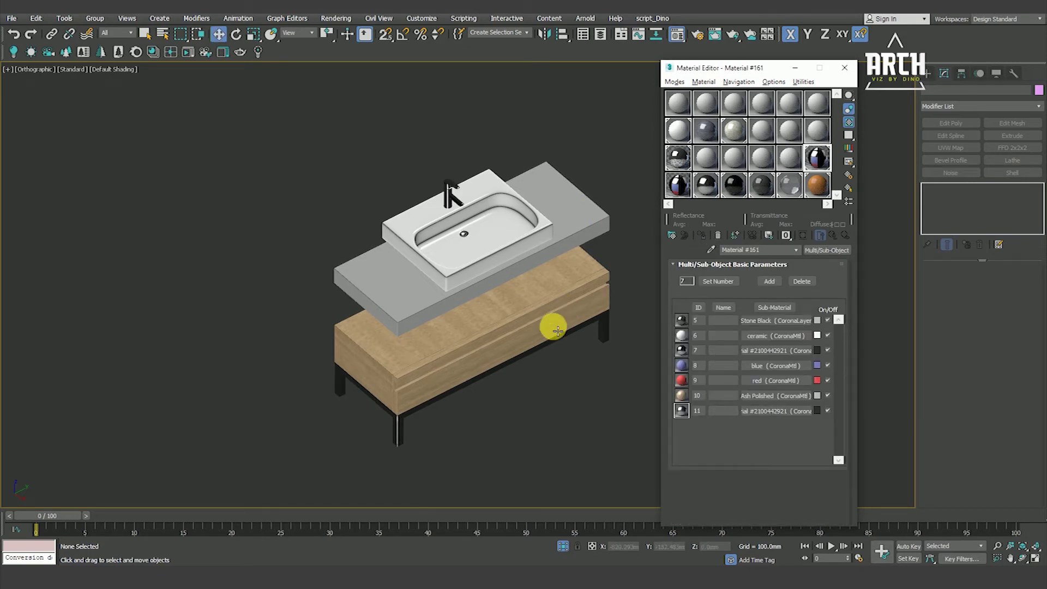
Select the countertop's top polygon and check its Material ID (Stone Black, ID 5)
middle_drag(537, 331, 471, 292)
click(534, 195)
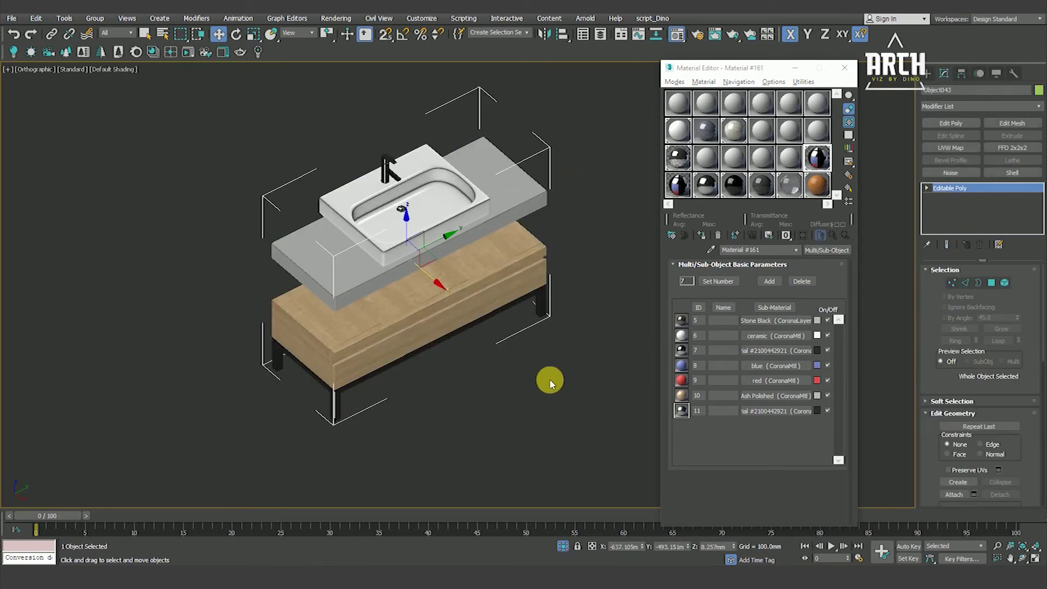
click(549, 382)
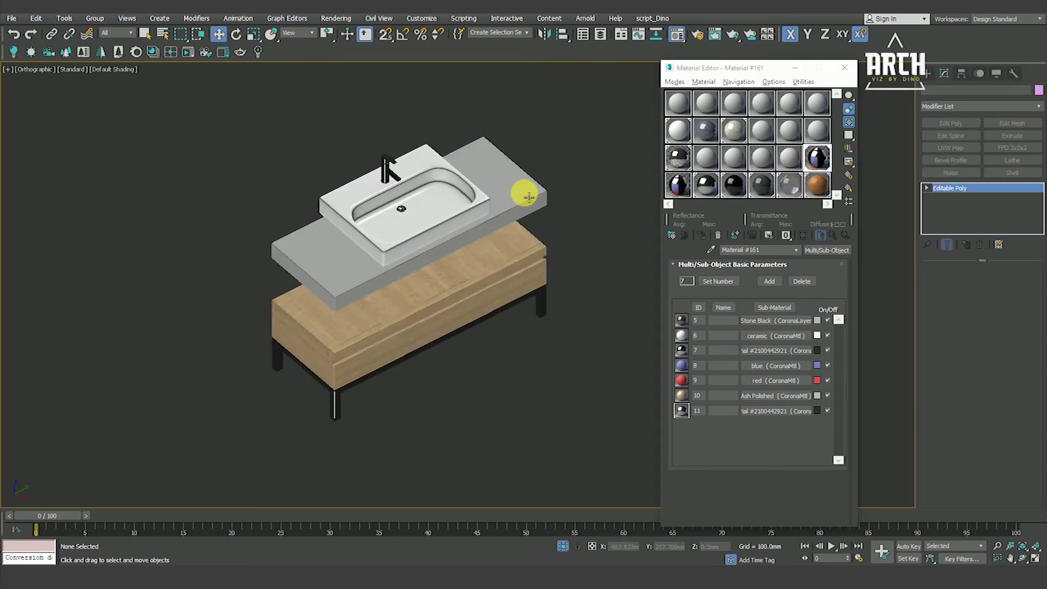
click(529, 196)
click(992, 282)
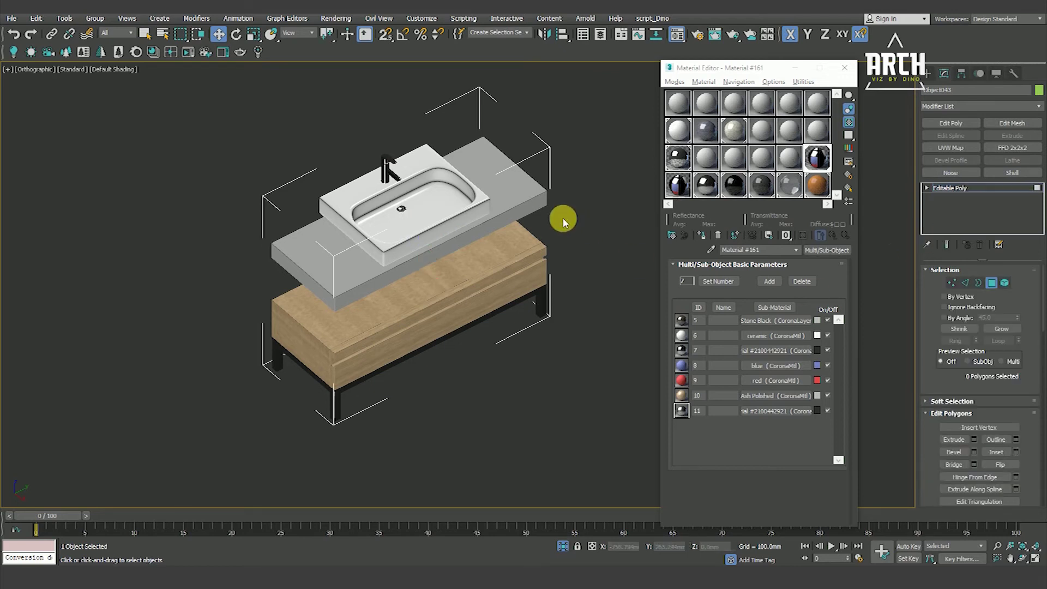
click(533, 190)
scroll(949, 382, down, 5)
scroll(931, 227, down, 5)
scroll(935, 439, down, 5)
scroll(928, 276, down, 2)
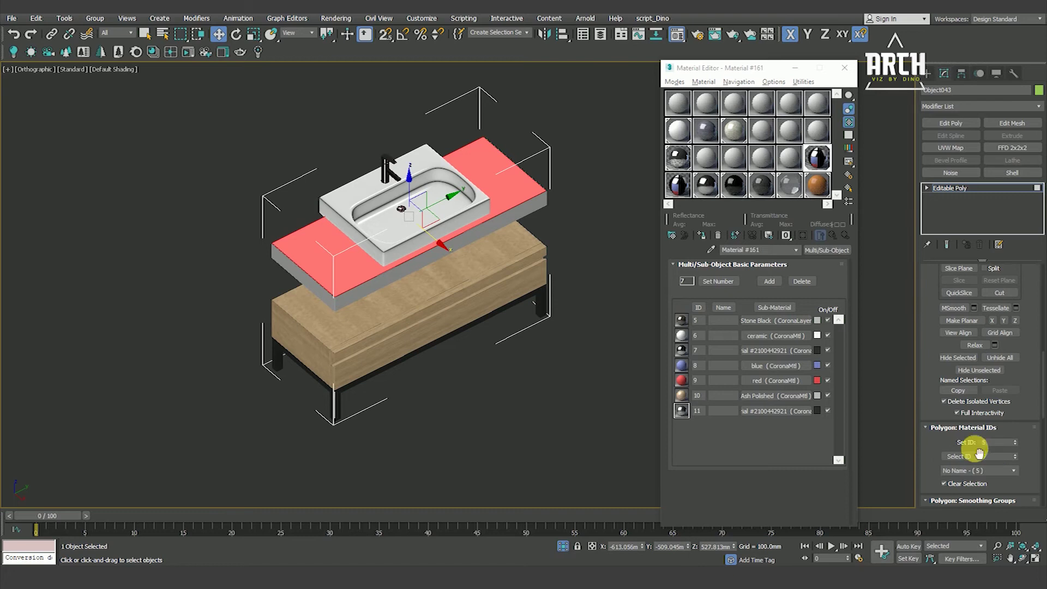
click(976, 189)
click(587, 371)
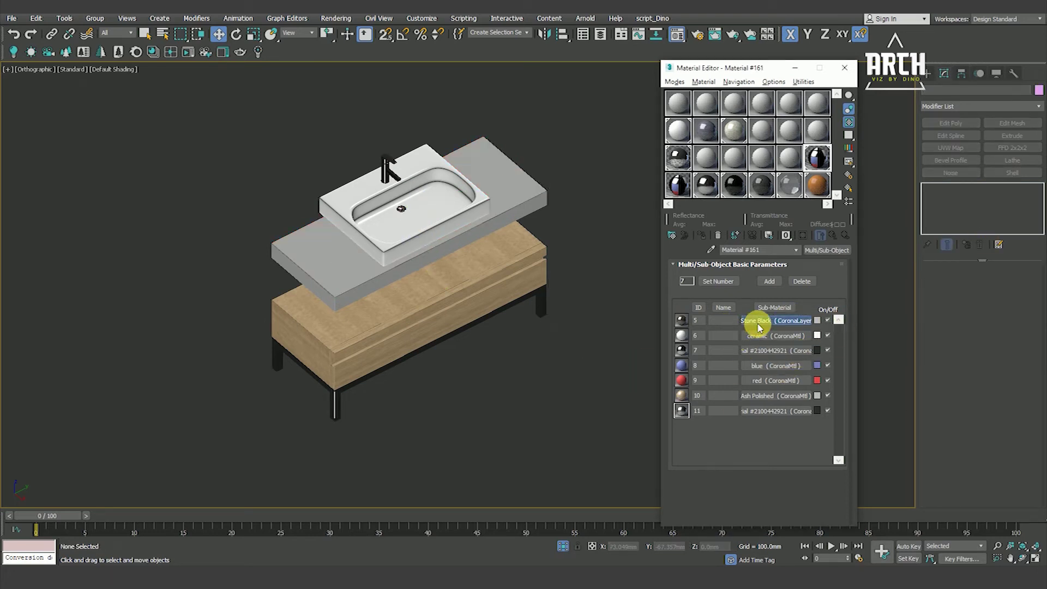
Enable Show Shaded Material in Viewport on Stone Black's material A diffuse map
click(758, 322)
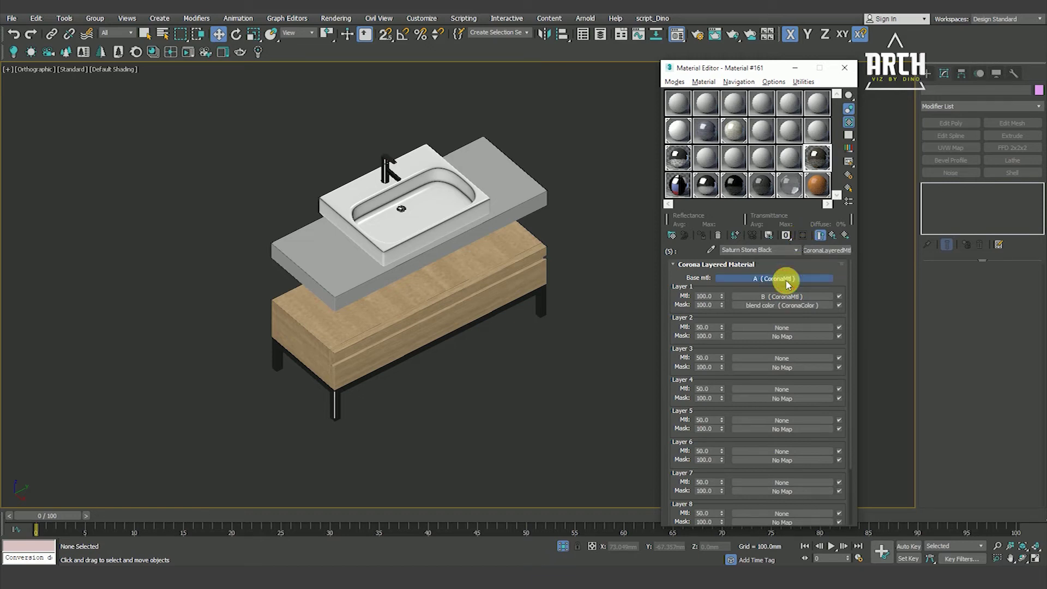
click(786, 279)
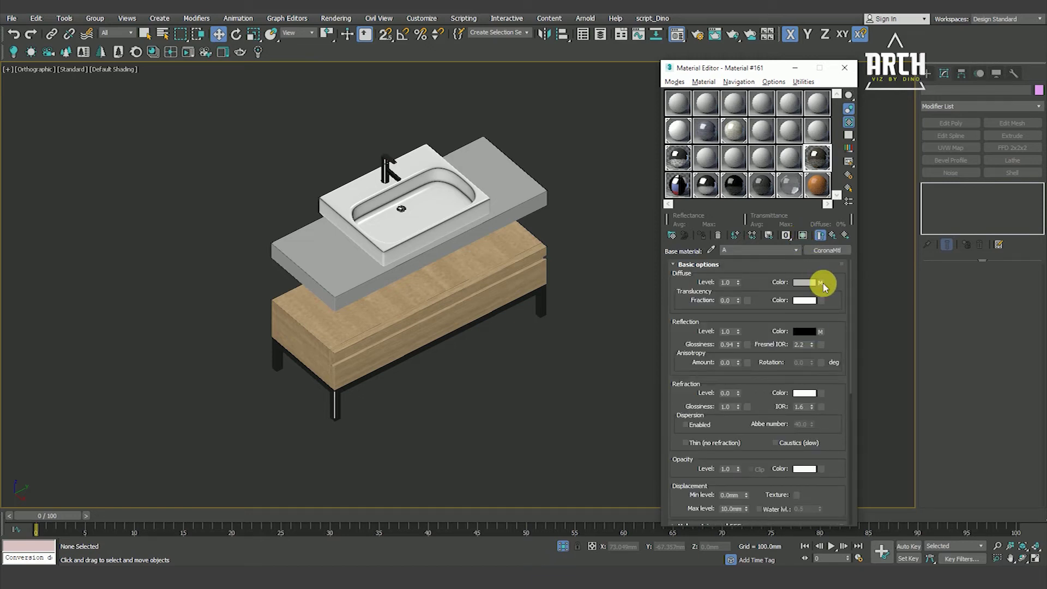
click(821, 283)
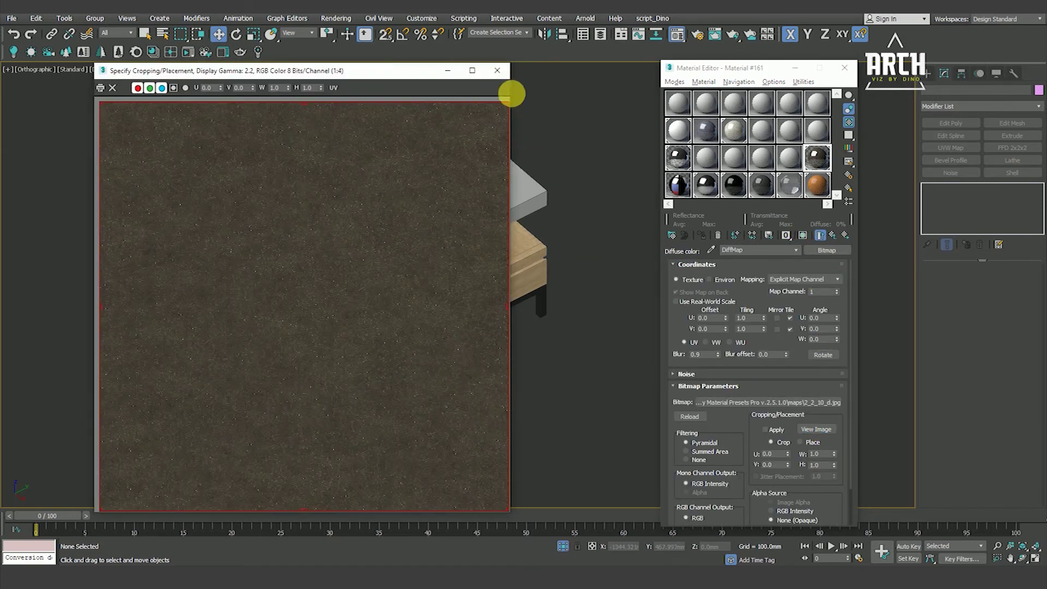
click(499, 71)
click(800, 235)
scroll(480, 198, up, 5)
scroll(498, 272, up, 5)
key(F4)
key(F4)
scroll(498, 273, down, 10)
scroll(470, 295, down, 3)
Check the dark stone countertop from top, orbit and bathroom camera views
click(845, 68)
key(t)
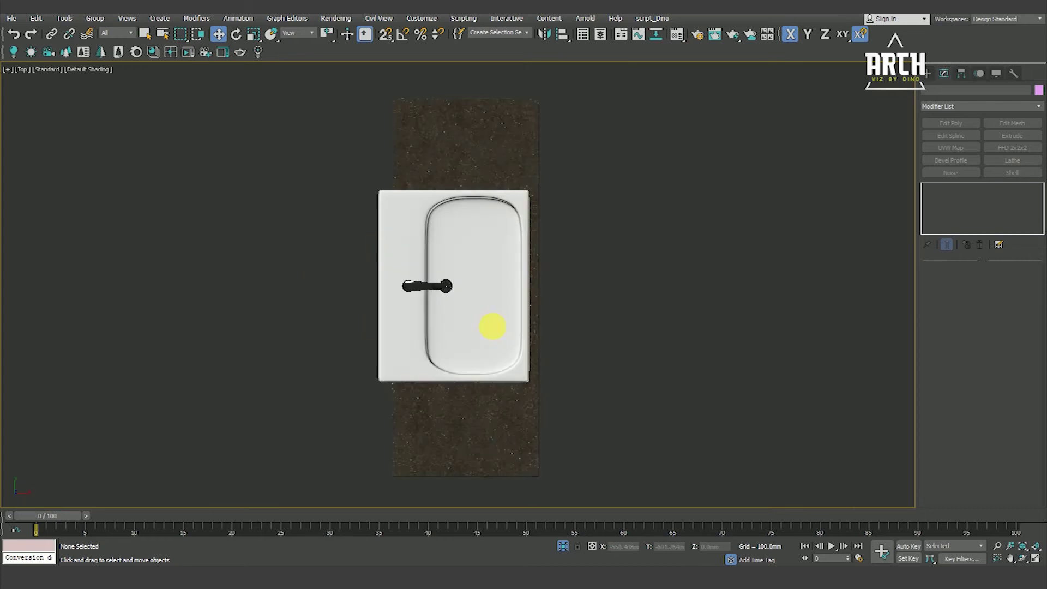
alt+middle_drag(498, 351, 458, 308)
key(c)
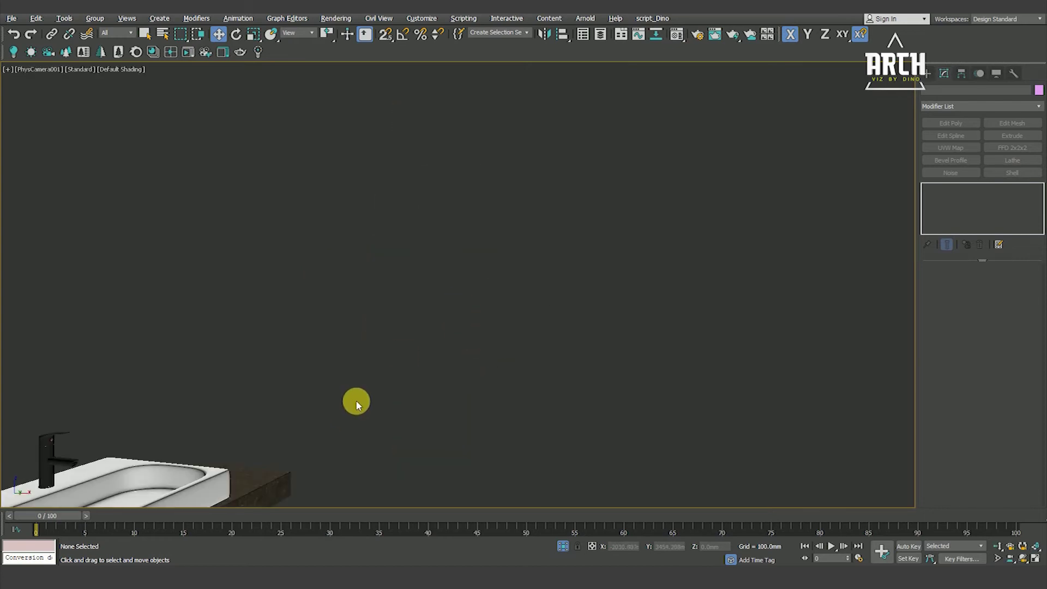
key(shift+f)
key(F4)
key(F4)
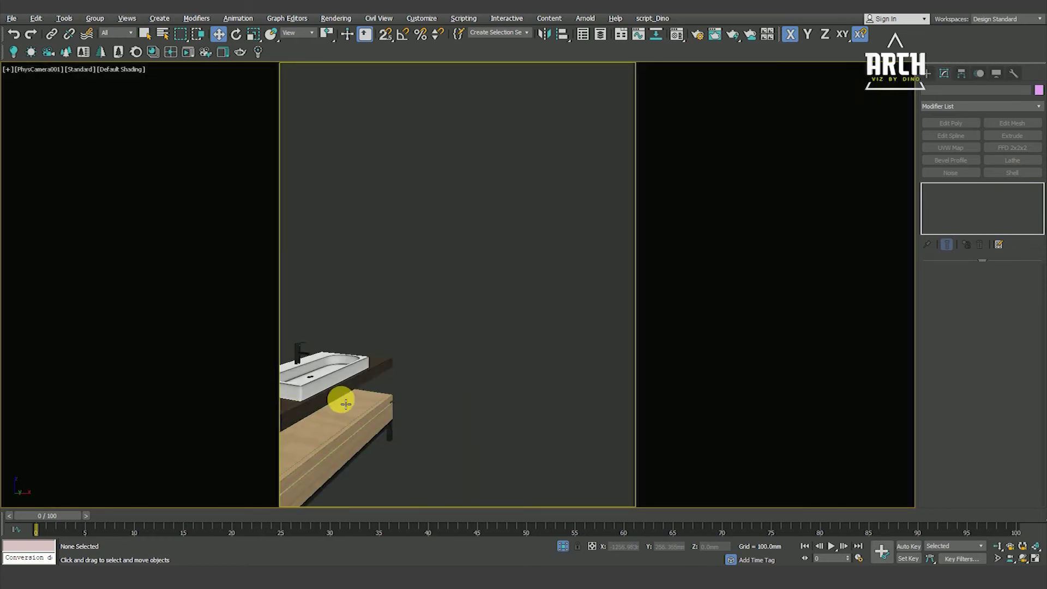
key(t)
key(z)
mouse_move(433, 346)
alt+middle_down()
mouse_move(521, 382)
mouse_move(479, 367)
mouse_move(572, 540)
alt+middle_up()
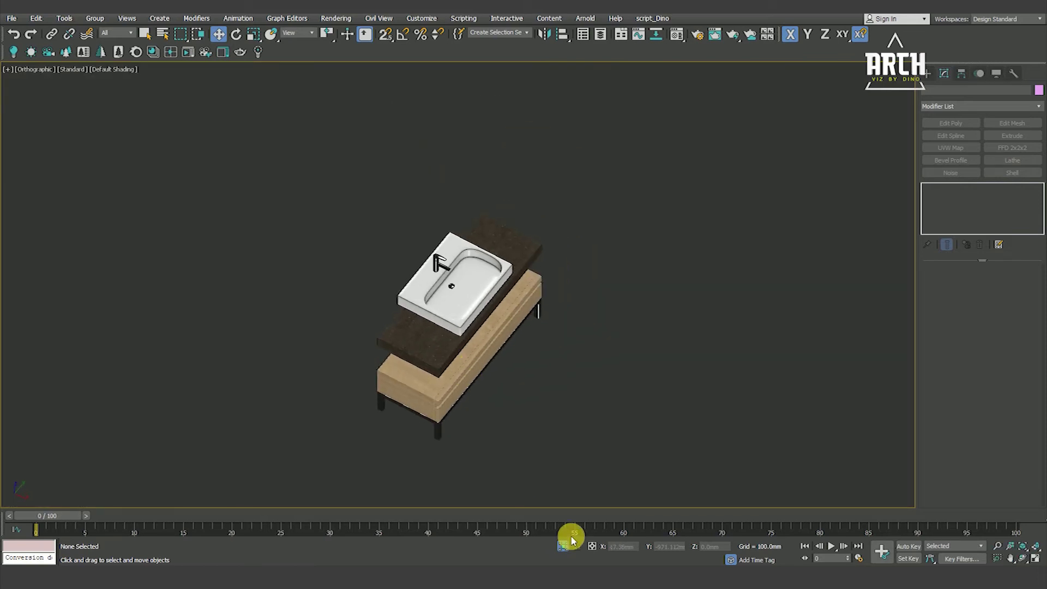
key(c)
key(F3)
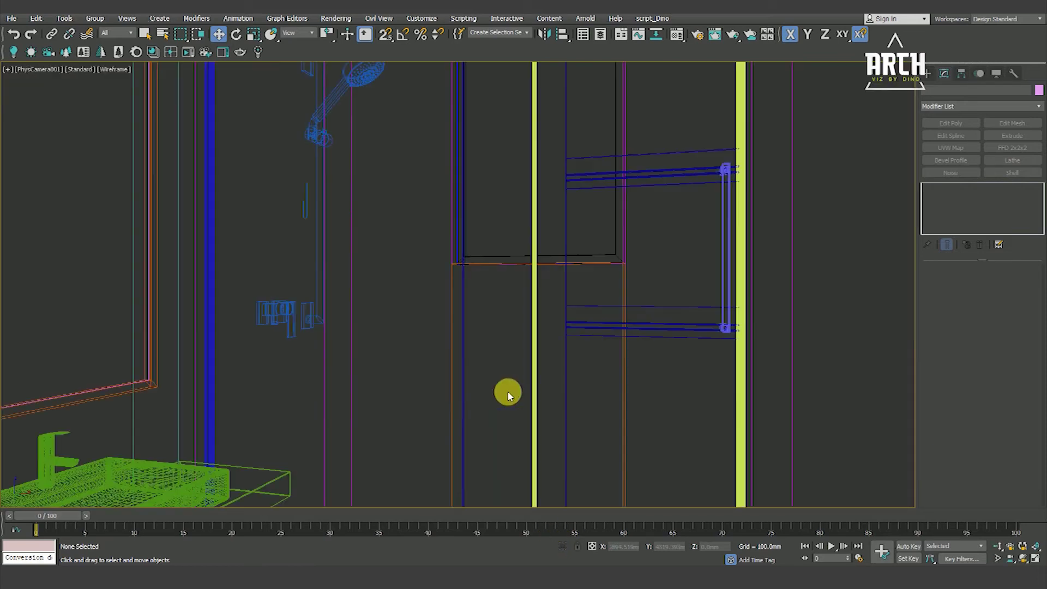
Restore the split camera/orthographic layout with Default Shading in the camera view
key(alt+w)
key(F3)
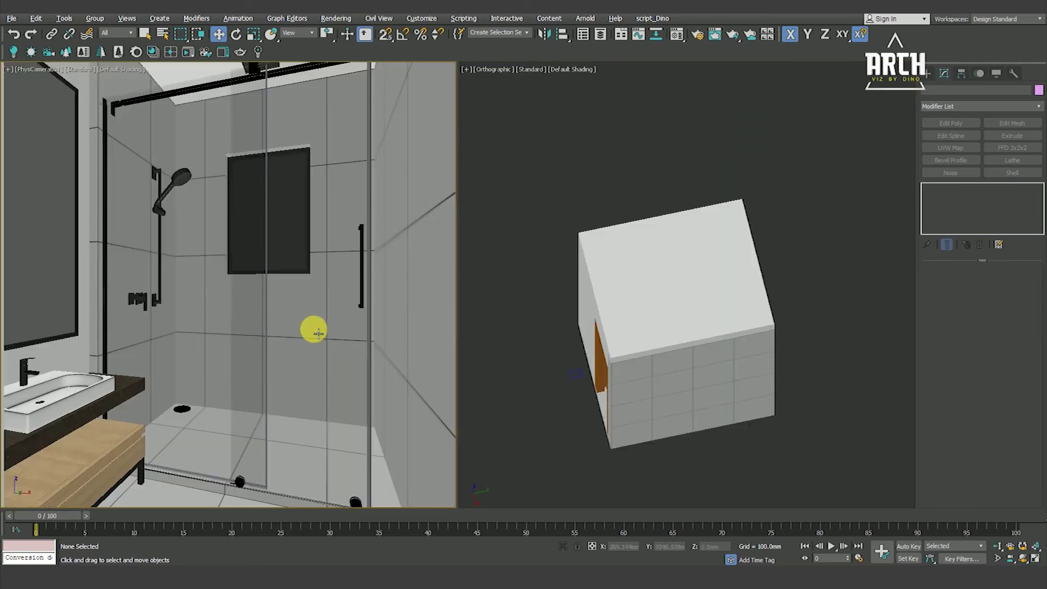
key(F4)
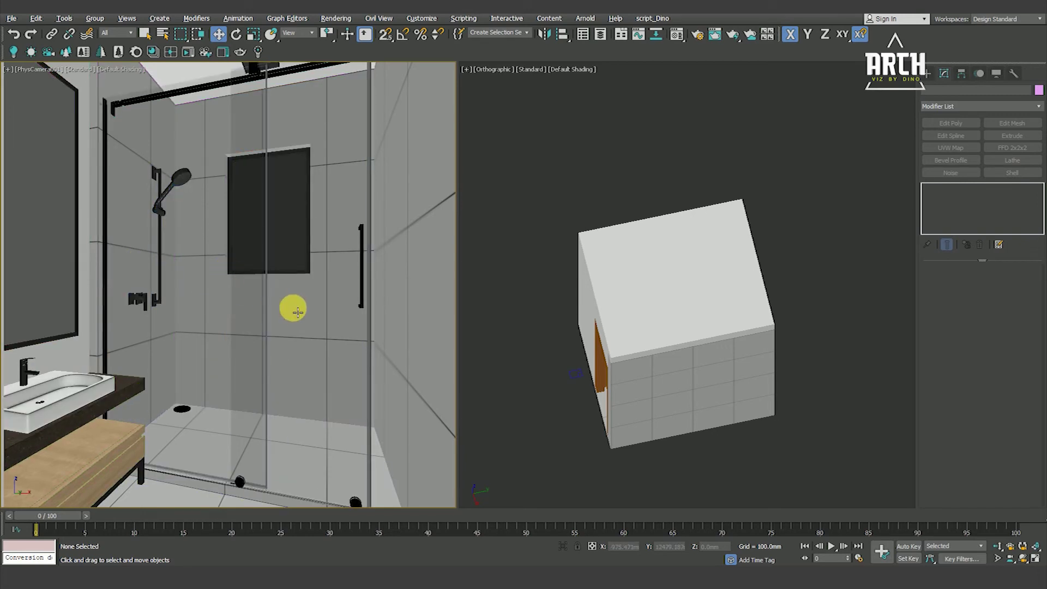
click(10, 19)
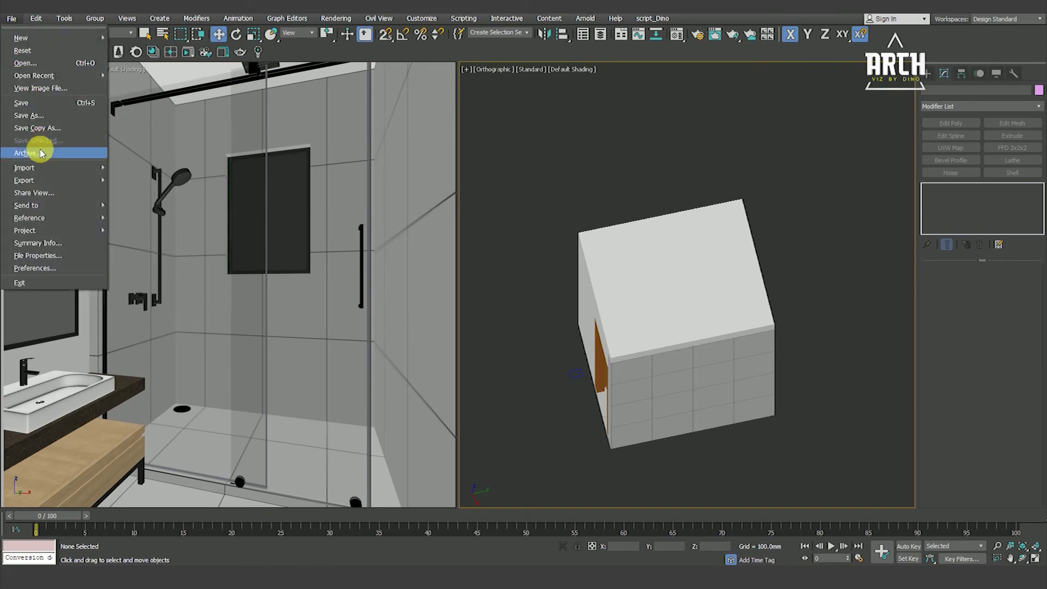
Merge every object from Toilets Props.max into the bathroom scene, excluding its lights
click(143, 180)
click(88, 107)
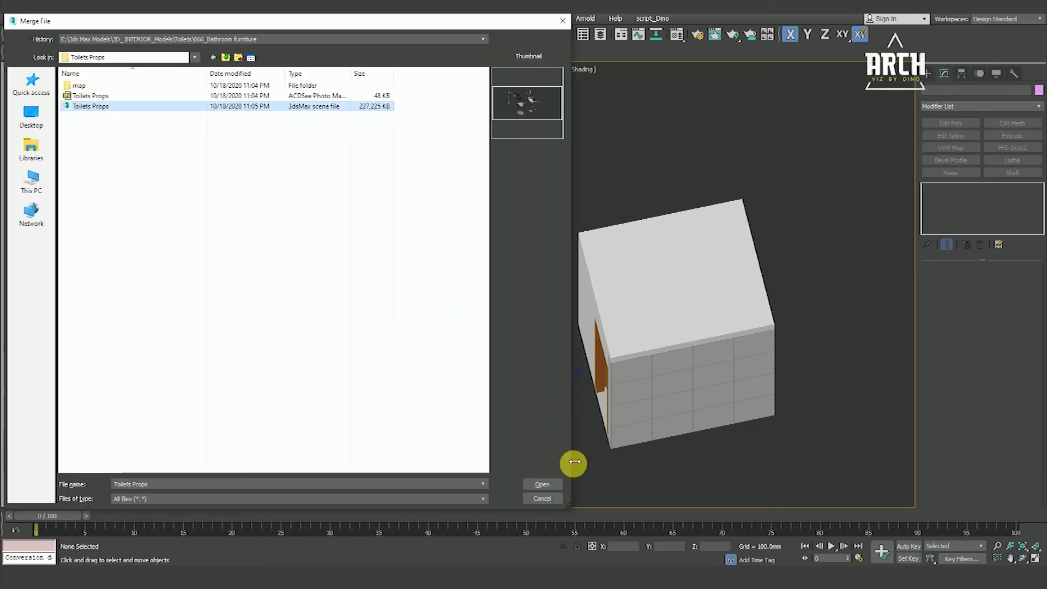
click(538, 483)
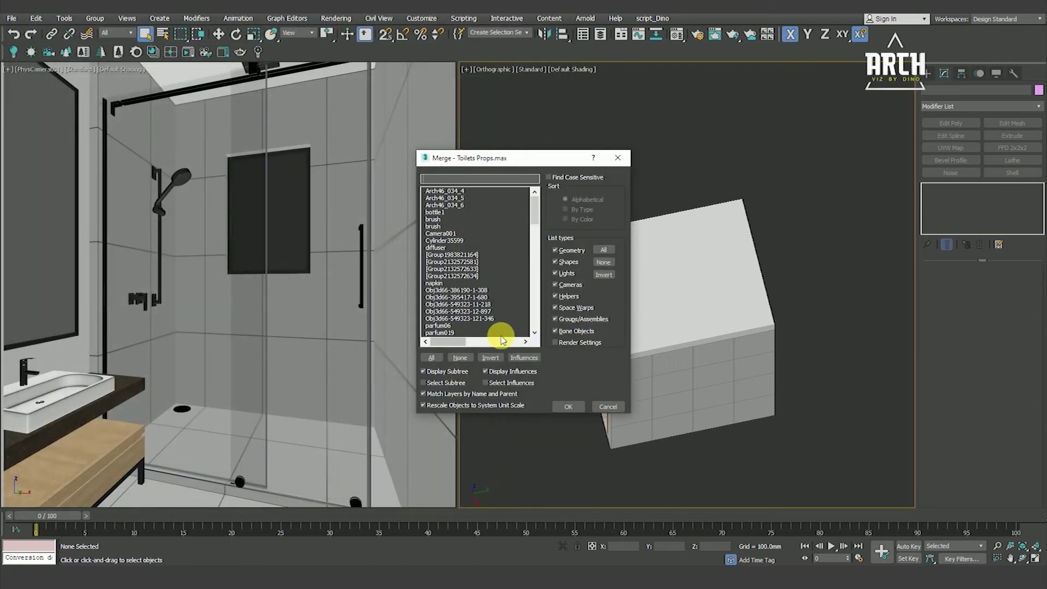
click(431, 357)
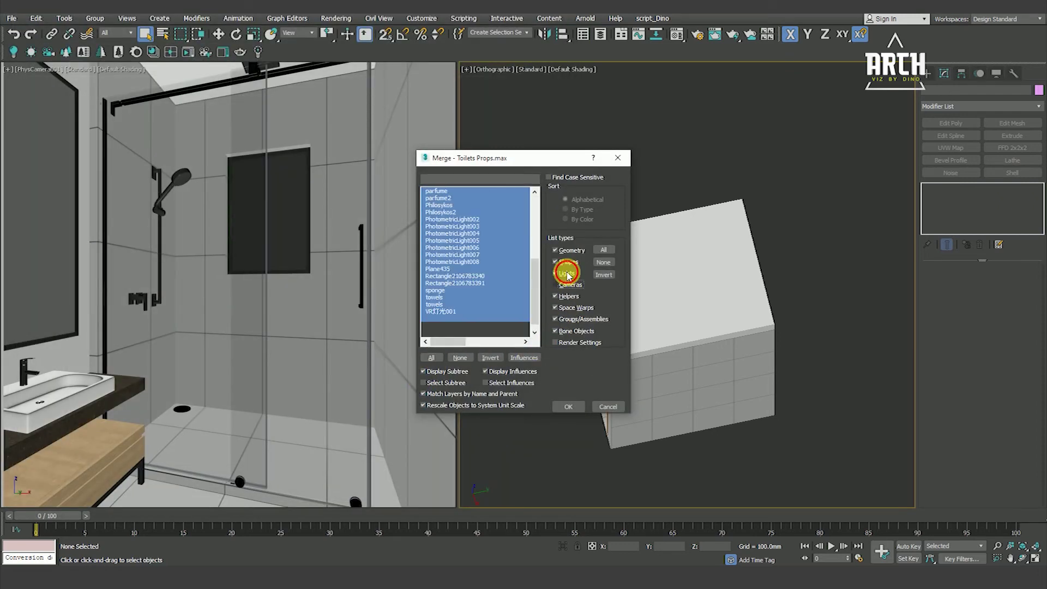
click(565, 274)
click(569, 409)
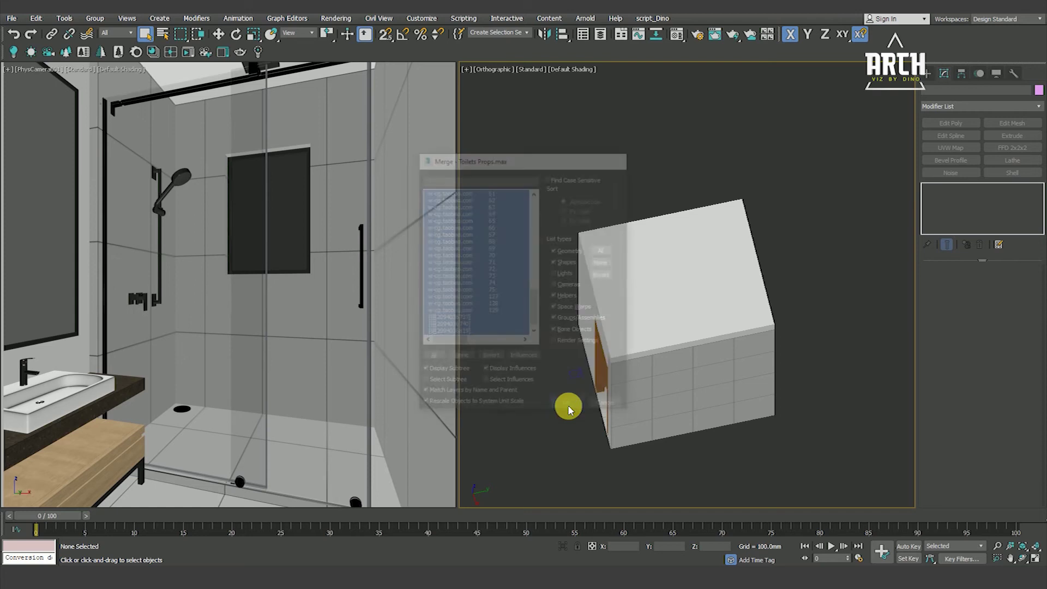
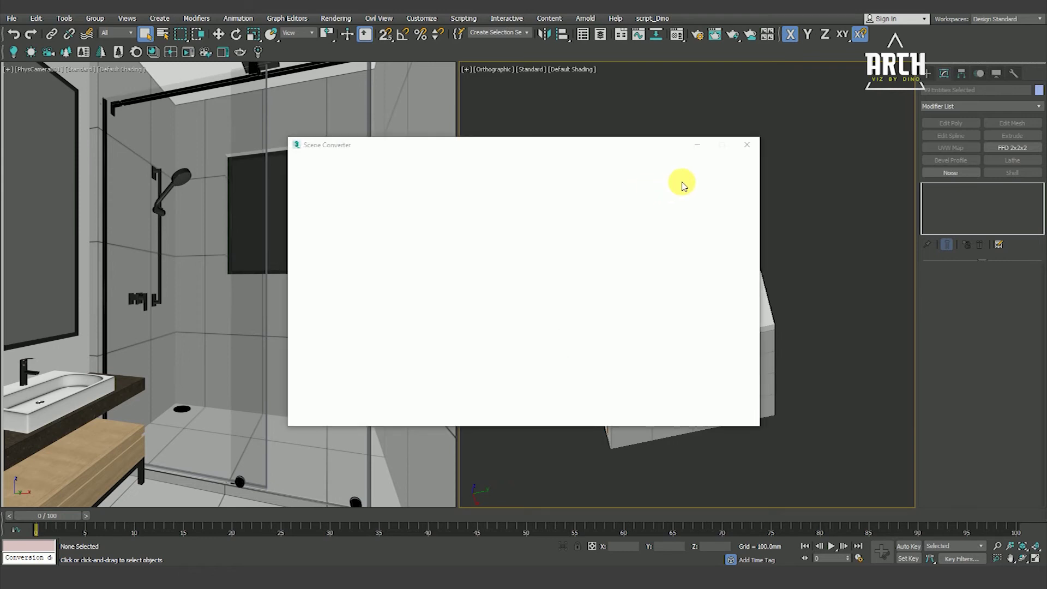
Close the Scene Converter and show a maximized, zoomed-to-fit Top view in wireframe
click(750, 145)
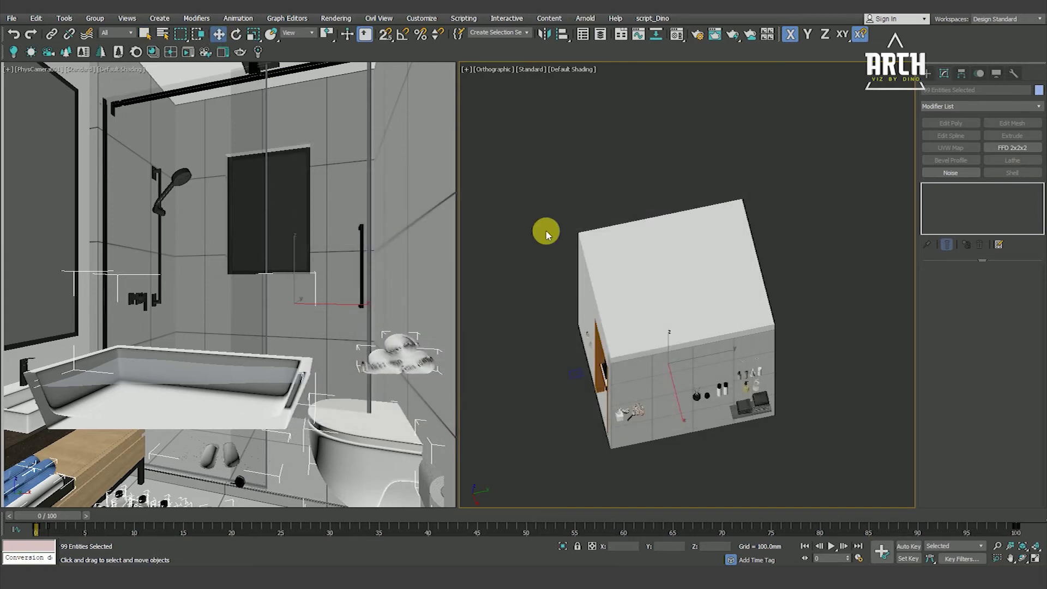
key(alt+w)
key(t)
key(z)
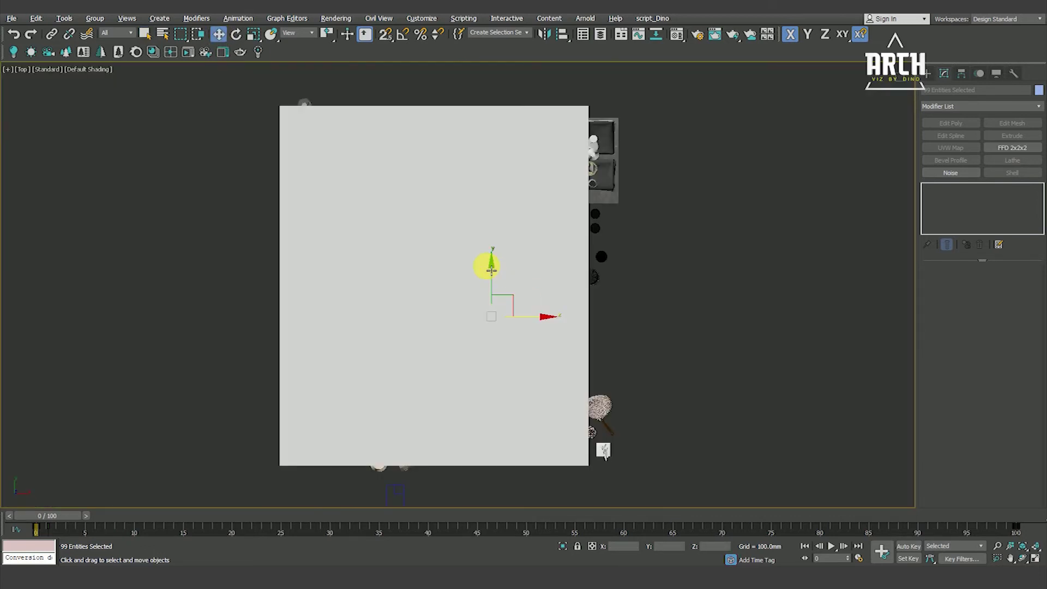
key(F3)
Drag the selected accessories clear of the room to the right, then orbit back to shaded
drag(721, 261, 557, 292)
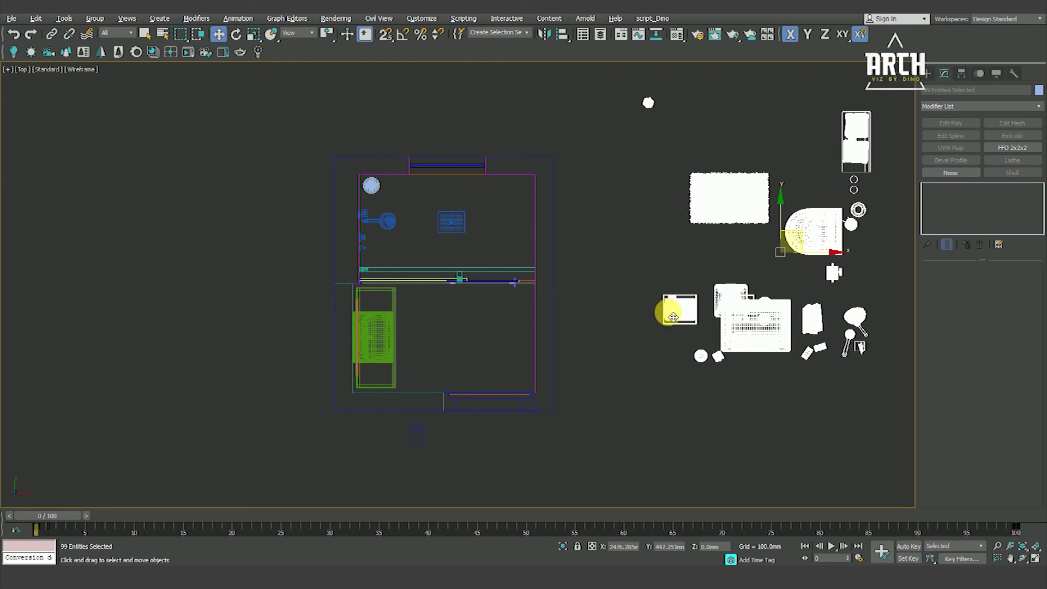
scroll(564, 320, down, 2)
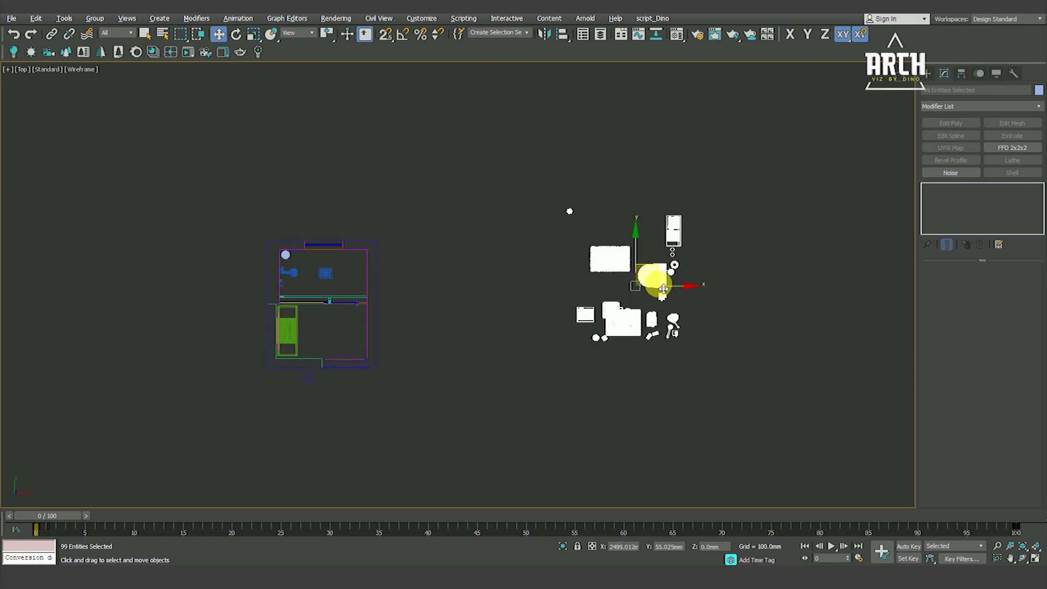
alt+middle_drag(520, 274, 635, 240)
key(F3)
scroll(636, 240, up, 2)
scroll(620, 245, up, 3)
scroll(609, 260, up, 3)
scroll(604, 252, up, 4)
scroll(583, 262, down, 6)
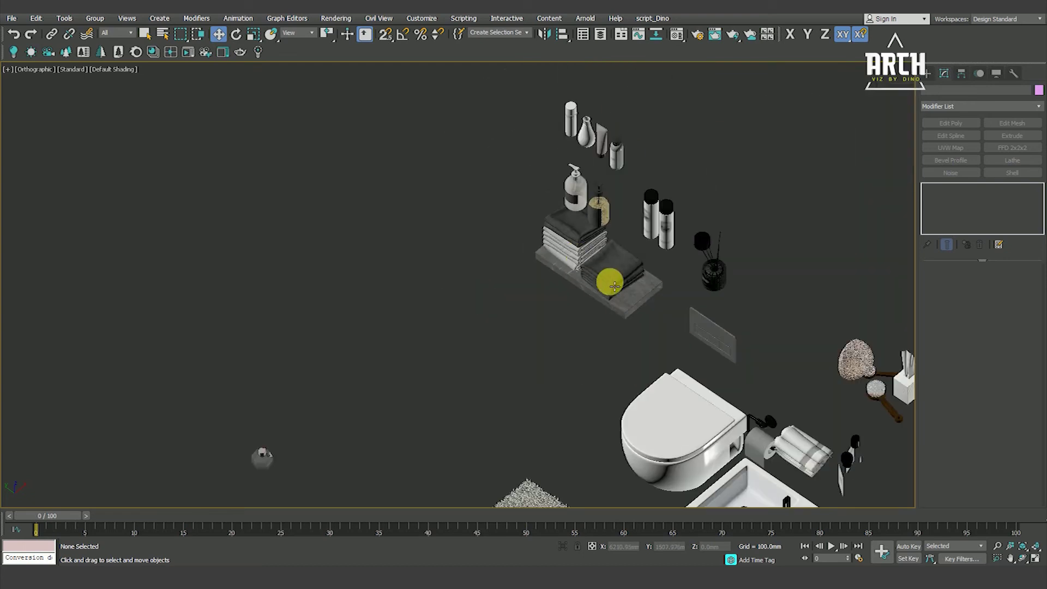
key(F3)
click(614, 273)
mouse_move(649, 311)
alt+middle_down()
mouse_move(710, 292)
mouse_move(304, 316)
alt+middle_up()
key(F3)
scroll(613, 380, up, 4)
scroll(594, 381, up, 2)
key(F3)
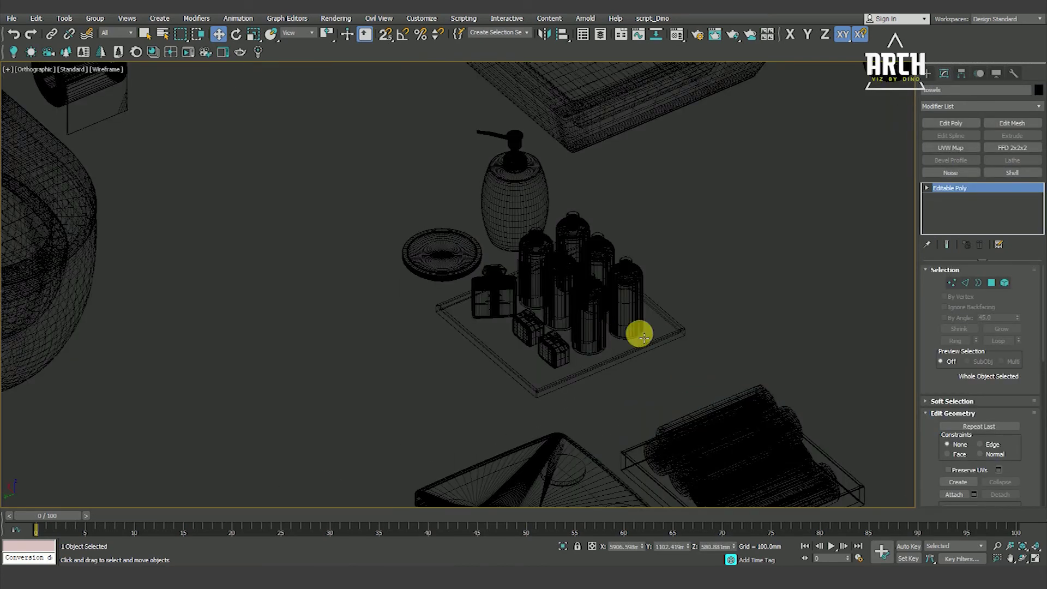
drag(562, 354, 557, 357)
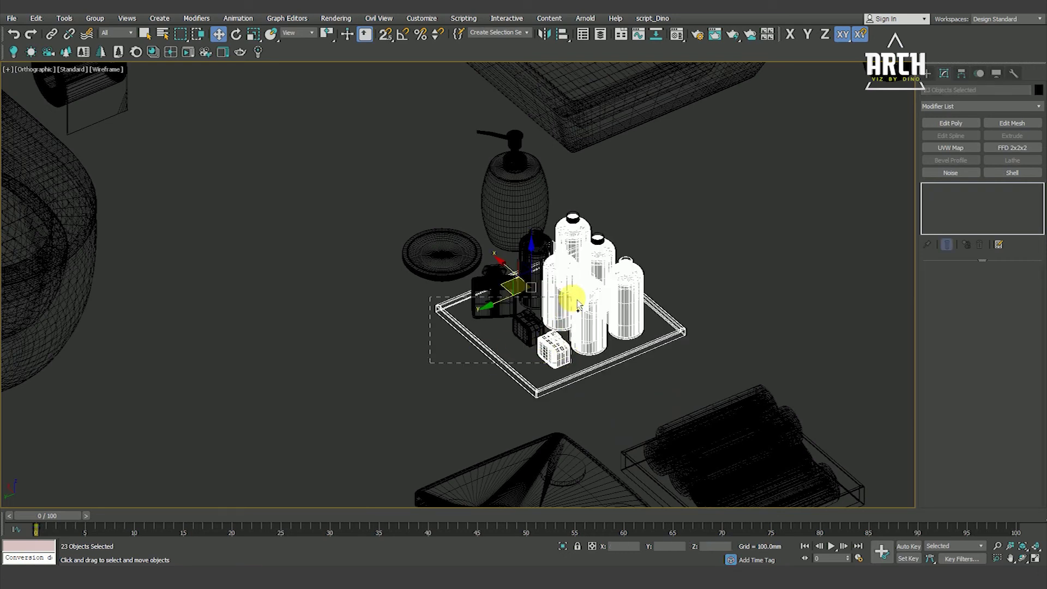
ctrl+drag(578, 306, 510, 254)
alt+middle_drag(530, 321, 477, 198)
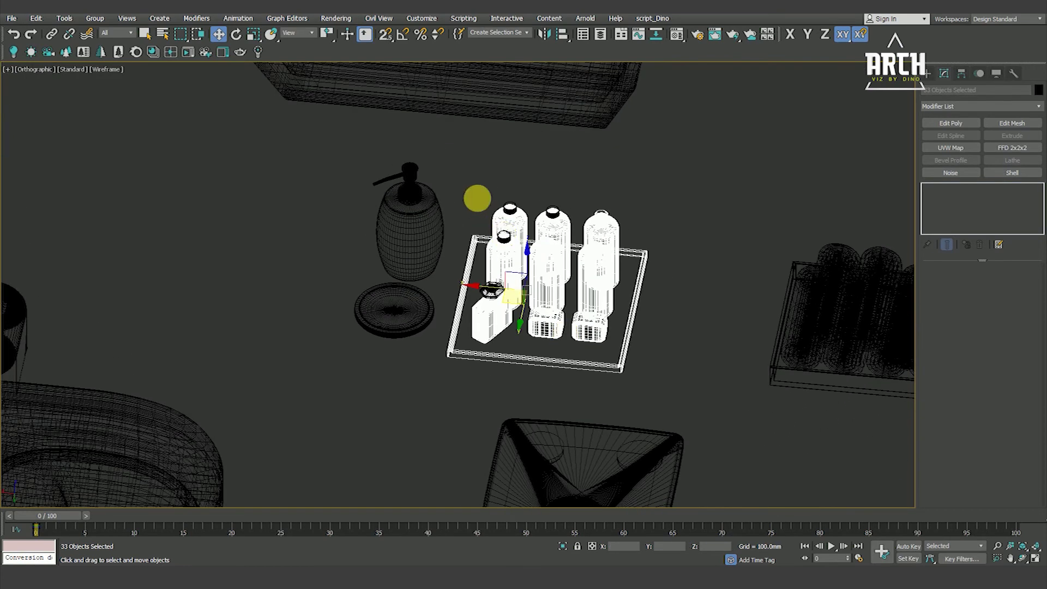
ctrl+drag(626, 349, 388, 334)
key(F3)
scroll(409, 305, up, 5)
scroll(409, 304, down, 5)
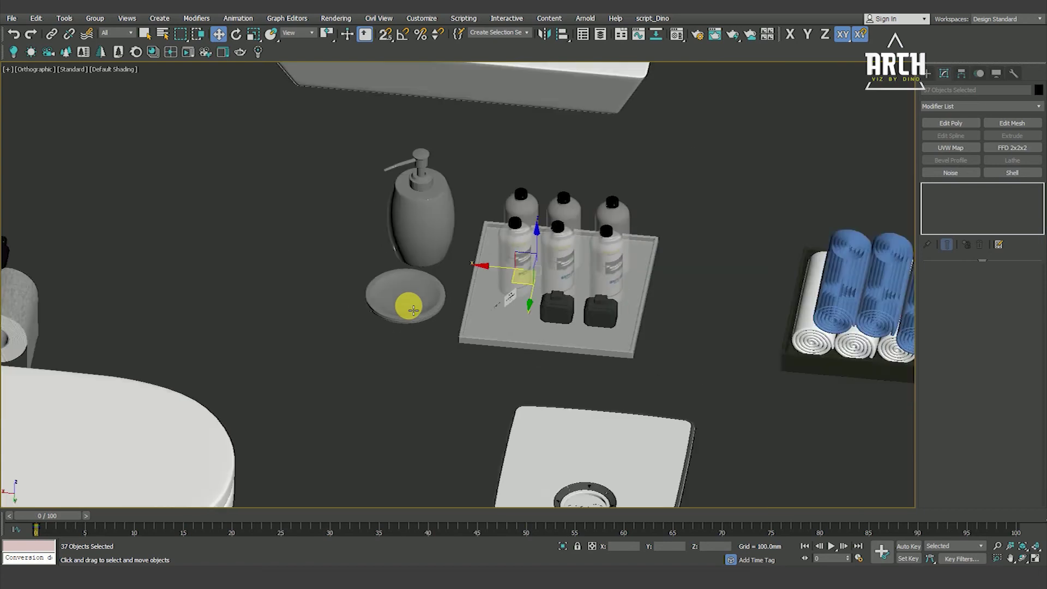
scroll(634, 366, down, 2)
middle_drag(634, 365, 573, 322)
scroll(427, 369, up, 3)
mouse_move(514, 367)
alt+middle_down()
mouse_move(444, 343)
mouse_move(463, 374)
mouse_move(591, 370)
alt+middle_up()
scroll(477, 355, down, 2)
scroll(484, 355, up, 3)
scroll(518, 364, down, 2)
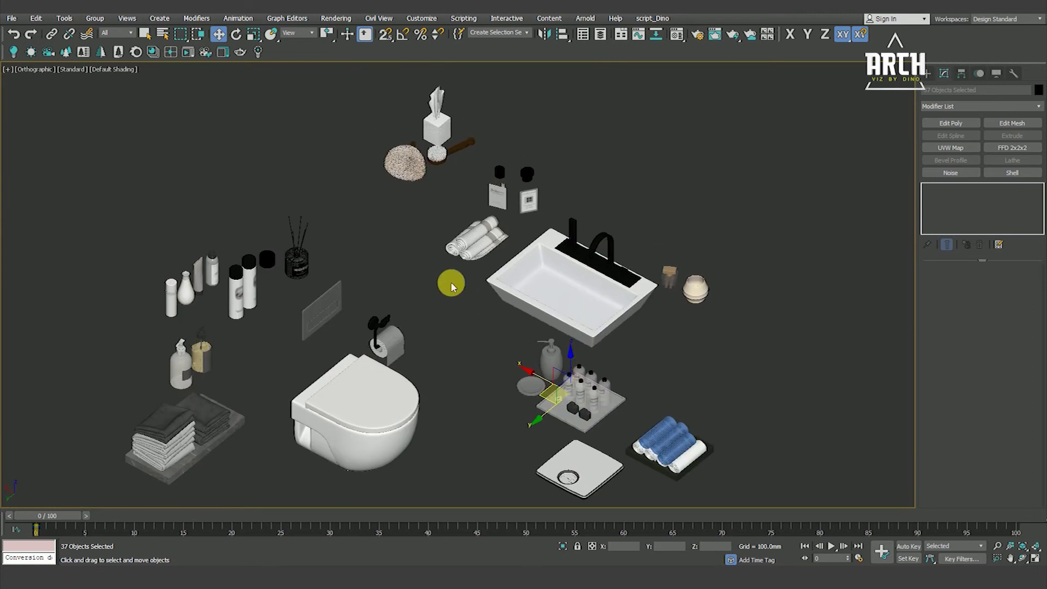
middle_drag(452, 283, 486, 296)
scroll(487, 297, down, 3)
key(F3)
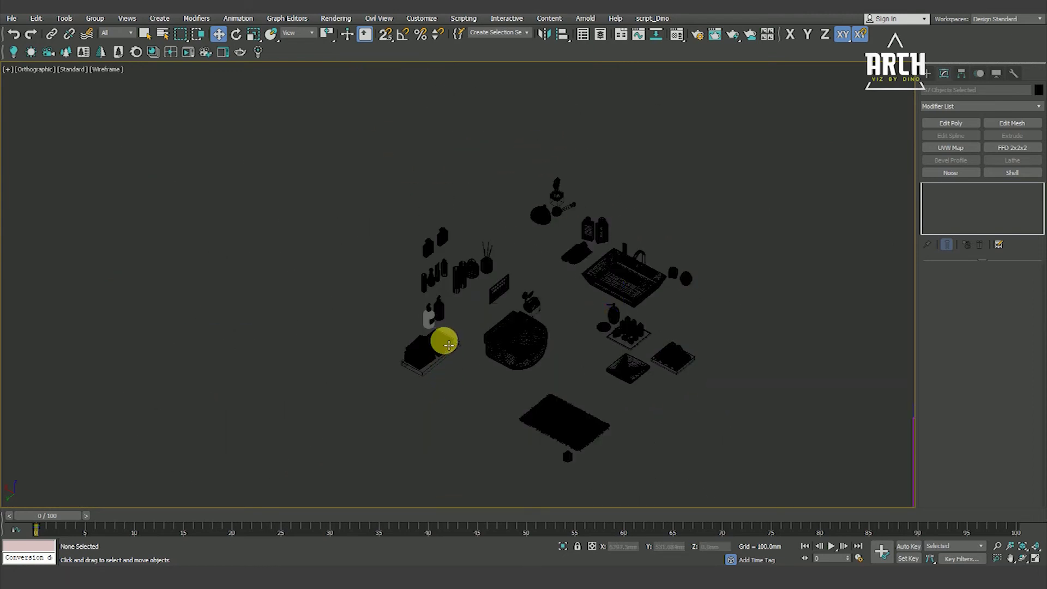
Select the sink together with all the bathroom accessories and fixtures
click(479, 360)
scroll(444, 402, down, 3)
click(444, 402)
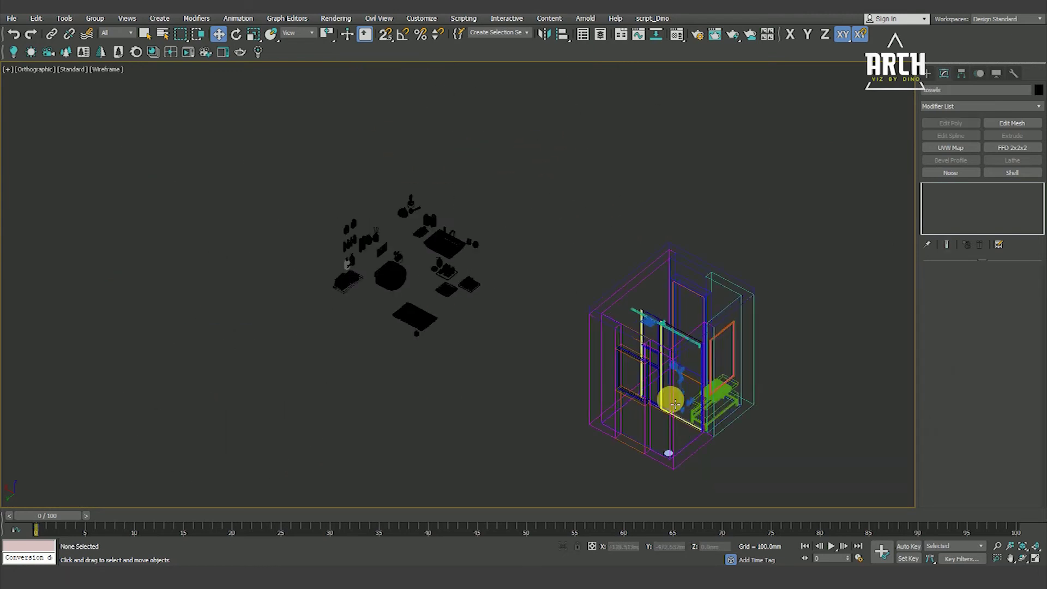
scroll(742, 413, up, 6)
click(754, 421)
scroll(754, 421, down, 3)
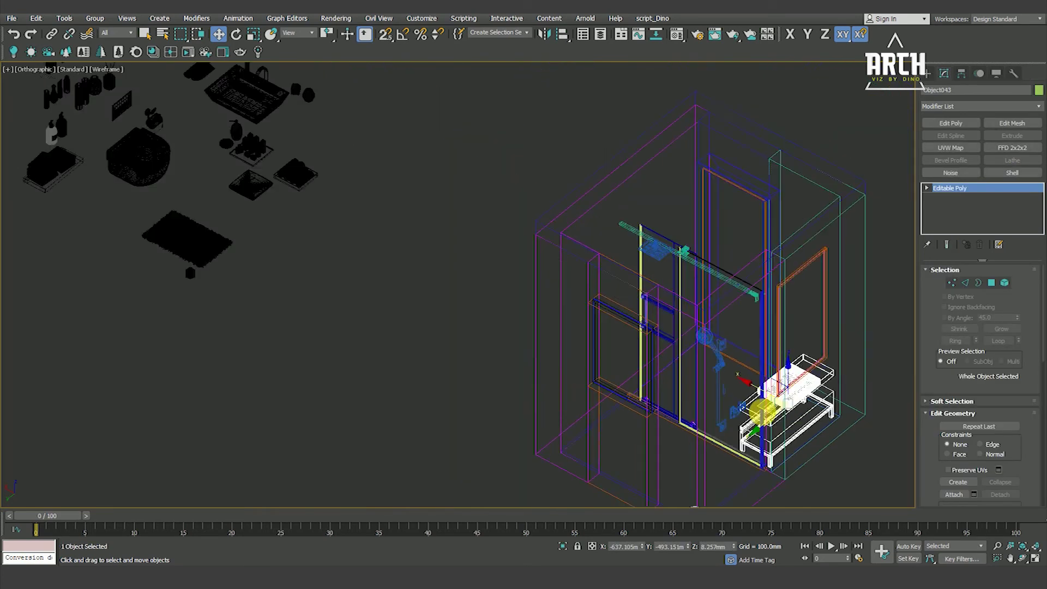
scroll(755, 421, down, 3)
drag(568, 389, 568, 389)
Isolate the selection with Alt+Q to hide the room shell, then view it tilted
key(alt+q)
click(507, 387)
key(t)
mouse_move(430, 330)
alt+middle_down()
mouse_move(624, 311)
mouse_move(683, 325)
mouse_move(552, 355)
mouse_move(558, 296)
mouse_move(694, 294)
mouse_move(552, 238)
alt+middle_up()
scroll(470, 221, up, 5)
Inspect the tall bottles and folded towel beside the sink in a top wireframe view
scroll(469, 221, up, 2)
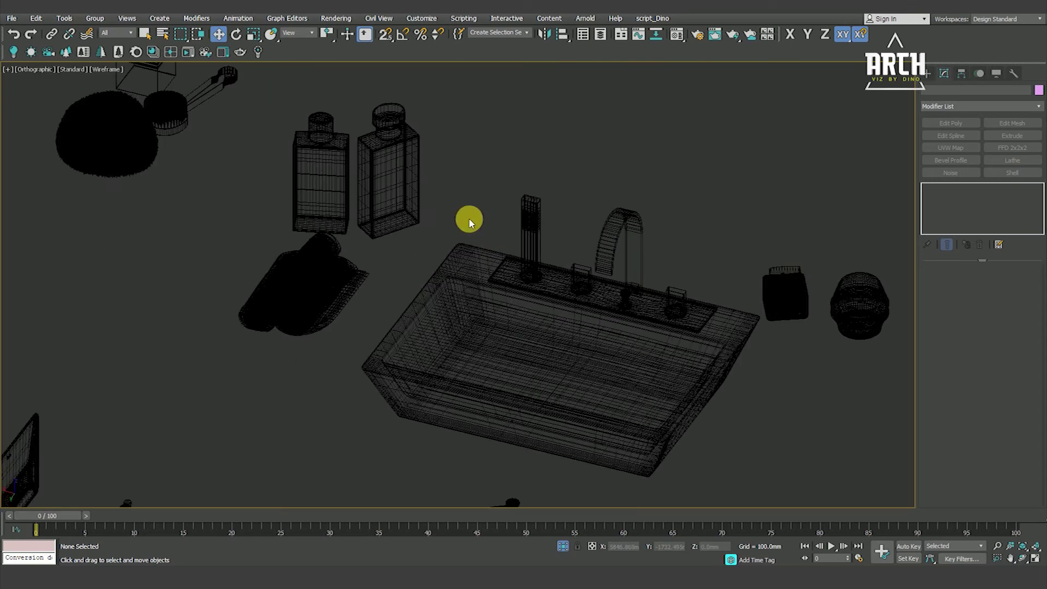
drag(445, 105, 280, 234)
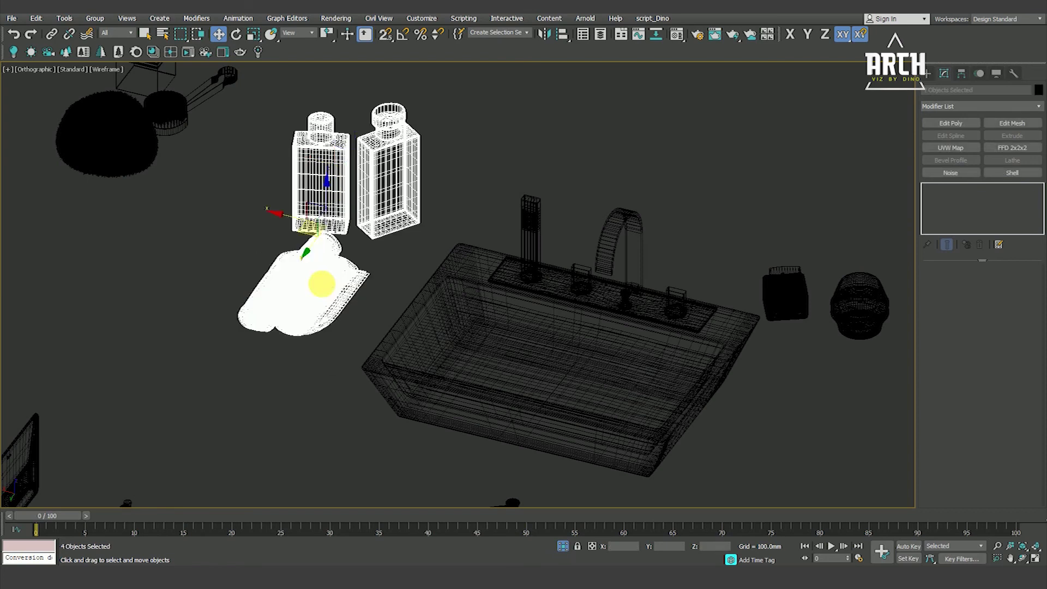
ctrl+drag(327, 339, 330, 350)
key(F3)
scroll(465, 301, down, 5)
key(t)
scroll(602, 296, down, 4)
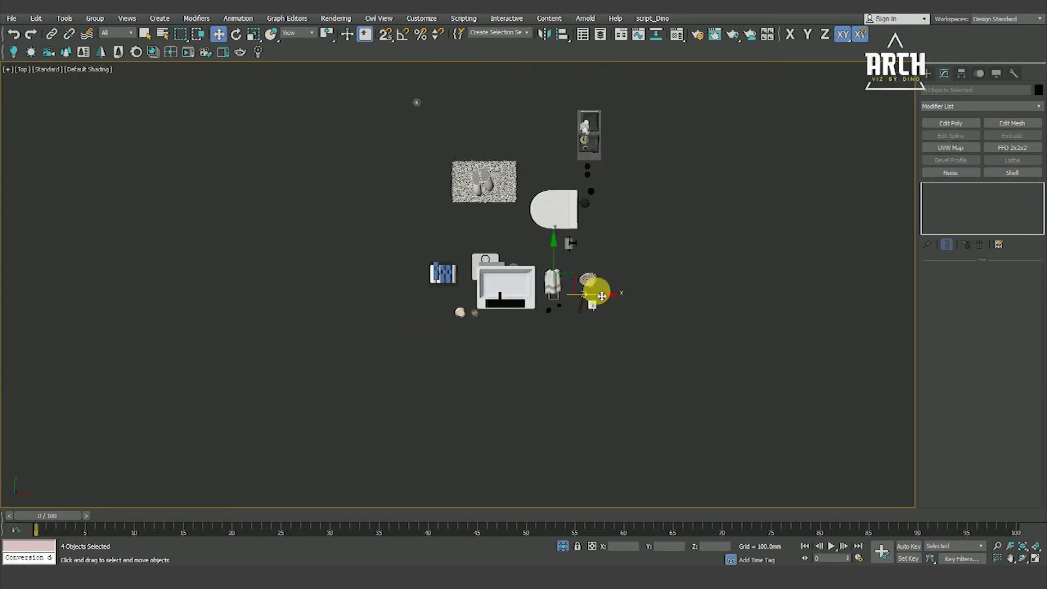
key(F3)
scroll(592, 289, down, 2)
scroll(181, 320, up, 4)
mouse_move(136, 334)
middle_down()
mouse_move(430, 323)
mouse_move(533, 402)
middle_up()
click(477, 423)
Lower the two tall bottles in Front view so they rest on the counter
scroll(480, 412, up, 3)
click(441, 323)
scroll(441, 322, down, 3)
middle_drag(480, 352, 448, 288)
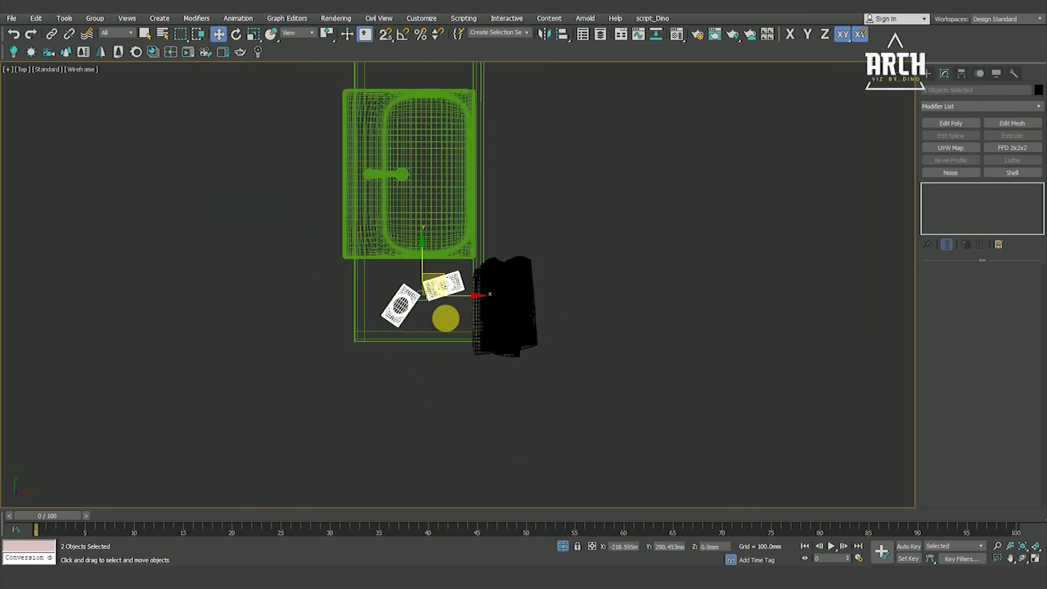
key(f)
key(z)
scroll(493, 305, down, 8)
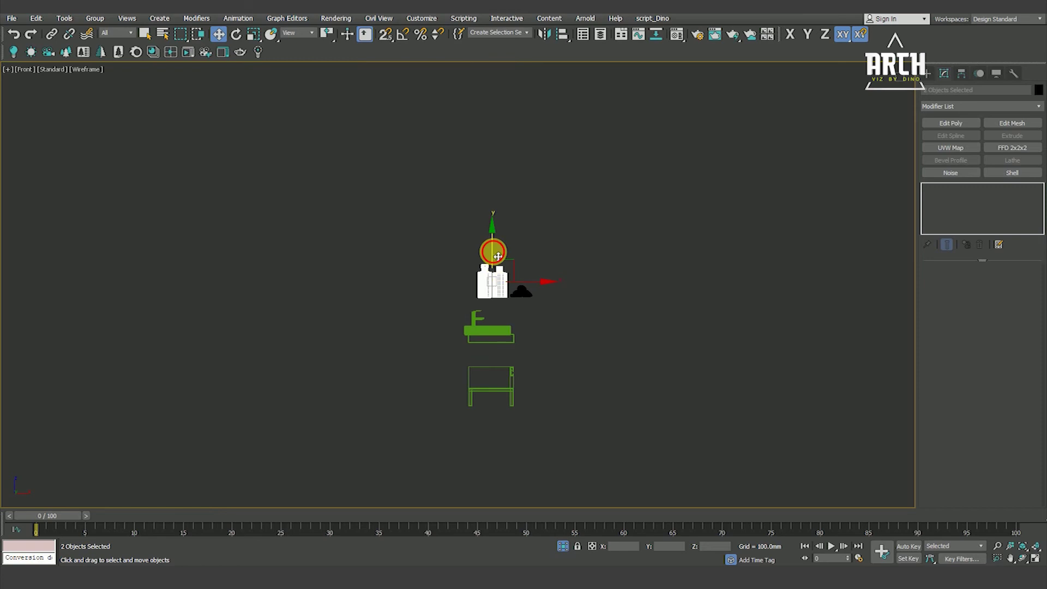
scroll(513, 327, up, 6)
key(space)
drag(498, 323, 527, 386)
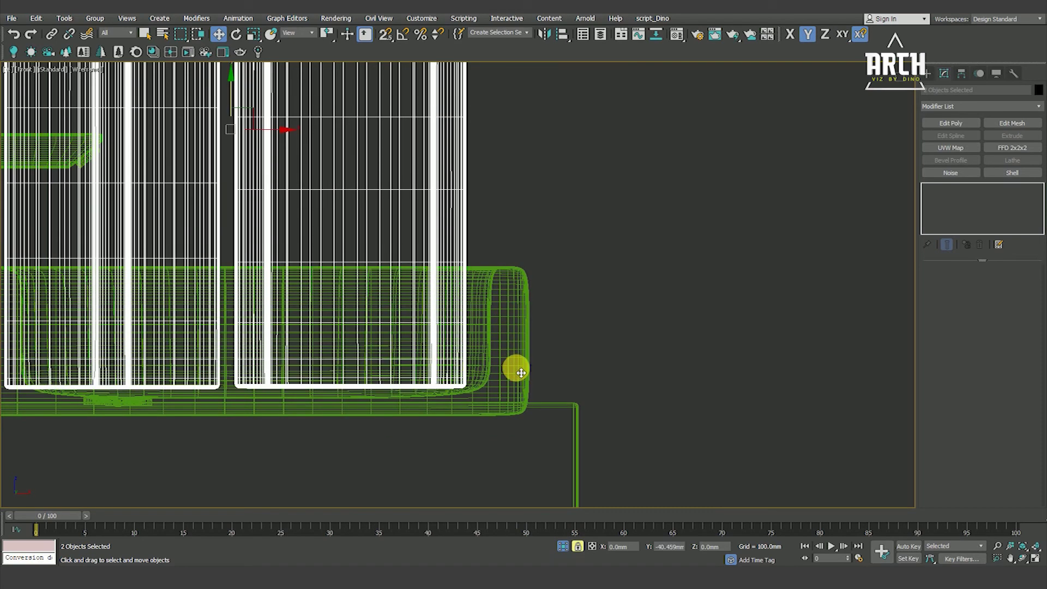
Orbit to a shaded, edged-faces angled view to check the countertop
scroll(507, 382, down, 6)
key(F3)
alt+middle_drag(495, 378, 498, 365)
scroll(437, 355, up, 10)
key(F4)
scroll(404, 342, down, 4)
scroll(402, 341, down, 3)
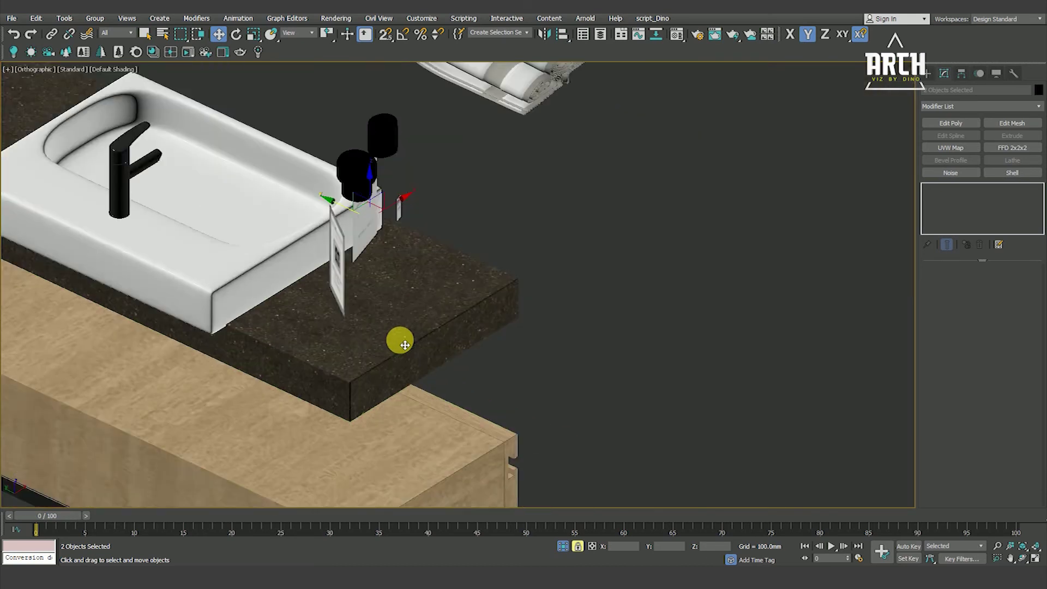
scroll(402, 341, down, 5)
scroll(471, 261, up, 3)
Lower the rolled towel stack in Front view onto the wooden shelf below the sink
click(381, 250)
key(t)
key(z)
scroll(447, 259, down, 4)
key(f)
key(z)
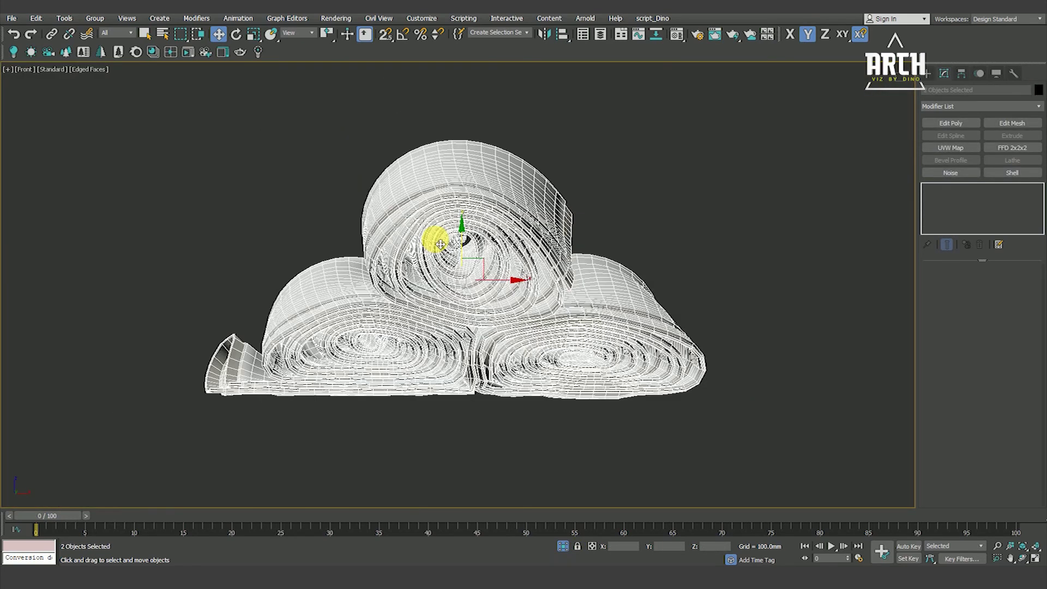
scroll(435, 233, down, 5)
drag(434, 231, 454, 409)
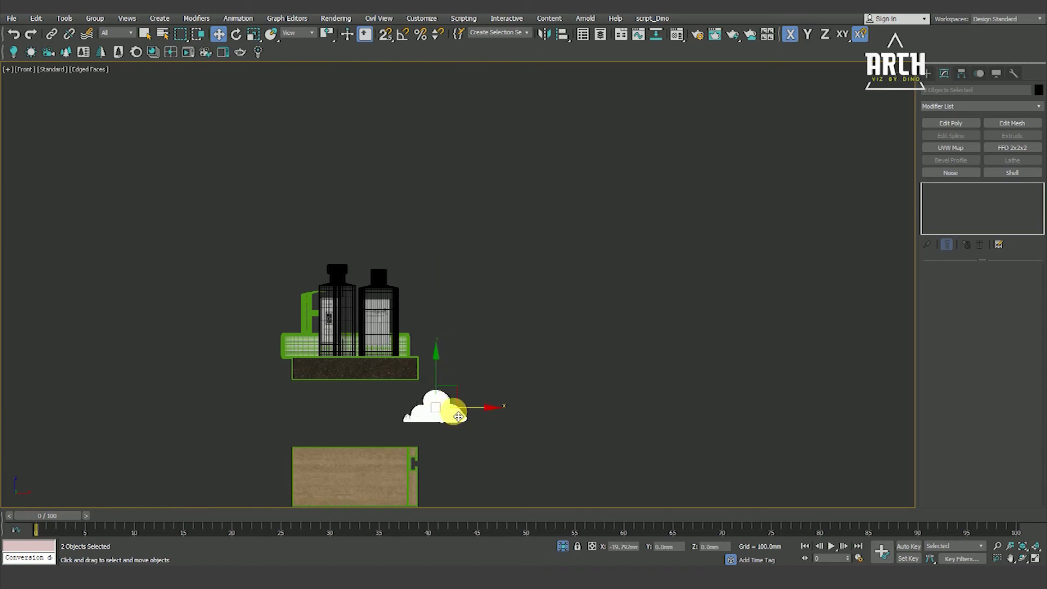
scroll(397, 430, up, 4)
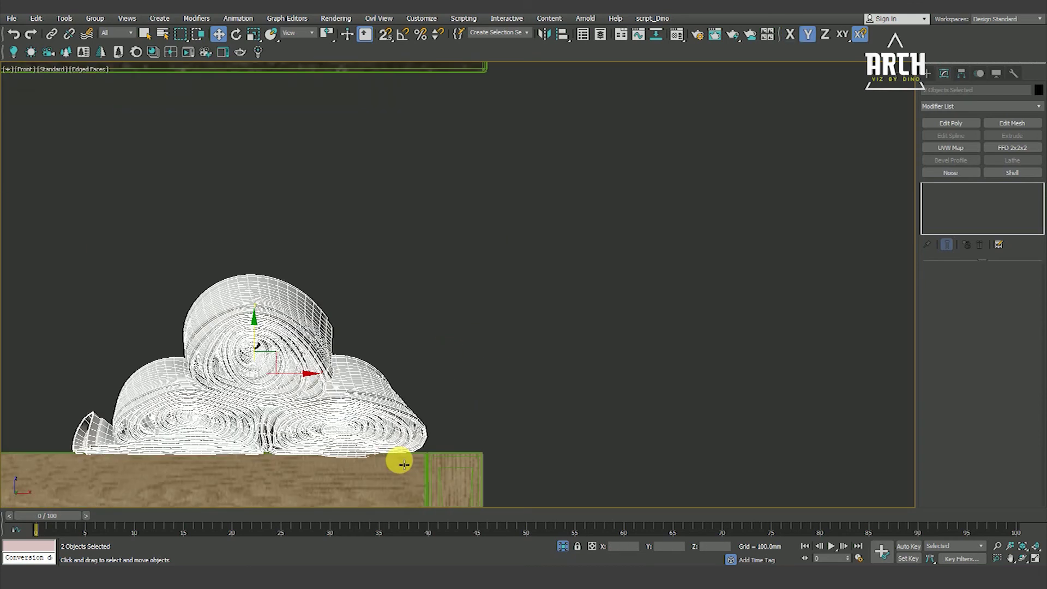
scroll(396, 447, up, 3)
key(space)
key(t)
scroll(401, 413, down, 5)
key(F3)
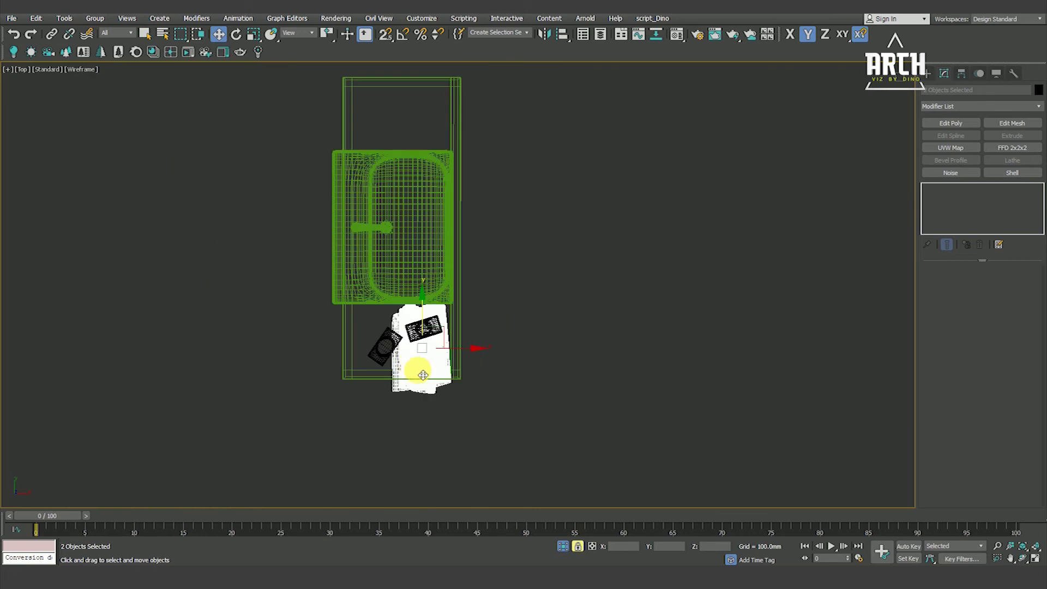
Rotate the rolled towels about 90° around Z so they lie crosswise
key(e)
mouse_move(484, 347)
mouse_down()
mouse_move(442, 281)
mouse_move(382, 60)
mouse_up()
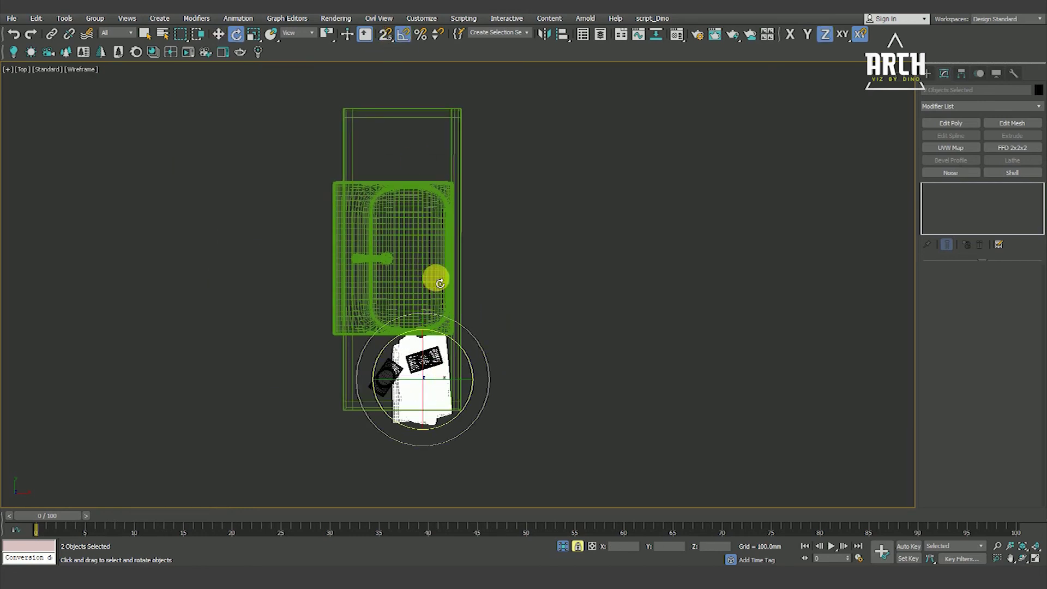
drag(489, 354, 484, 344)
key(w)
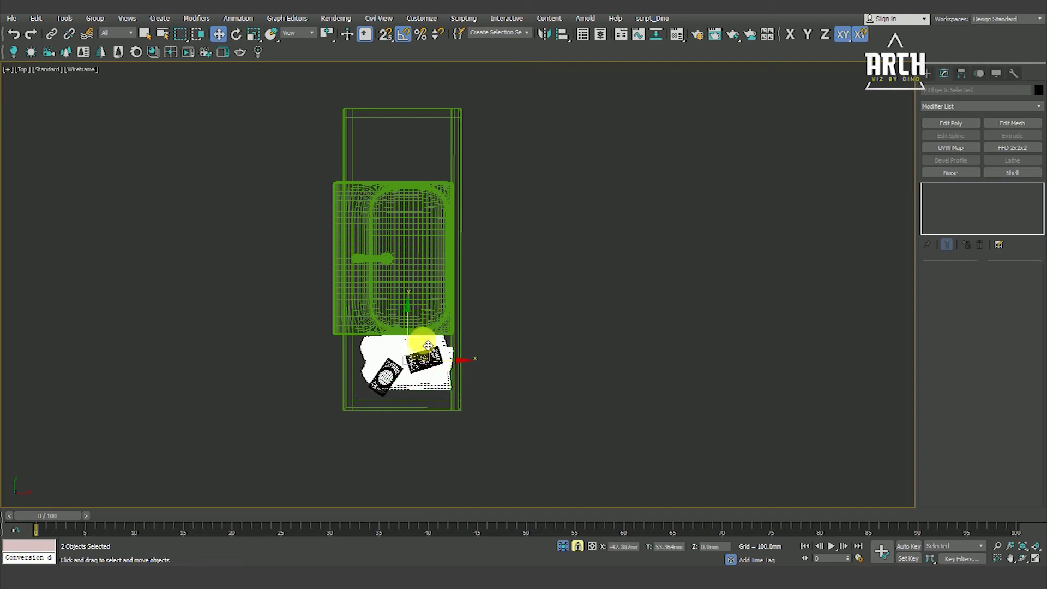
Pan the view and clear the towel selection
scroll(515, 307, down, 3)
scroll(507, 299, down, 2)
middle_drag(508, 299, 412, 316)
click(545, 338)
scroll(554, 273, up, 5)
Orbit to a 3D wireframe view and check the white towel's position on the shelf
mouse_move(564, 272)
alt+middle_down()
mouse_move(653, 241)
mouse_move(585, 221)
alt+middle_up()
scroll(585, 221, up, 3)
scroll(427, 280, up, 2)
scroll(420, 262, up, 2)
key(F3)
click(424, 250)
scroll(428, 264, down, 2)
scroll(446, 311, down, 2)
click(384, 197)
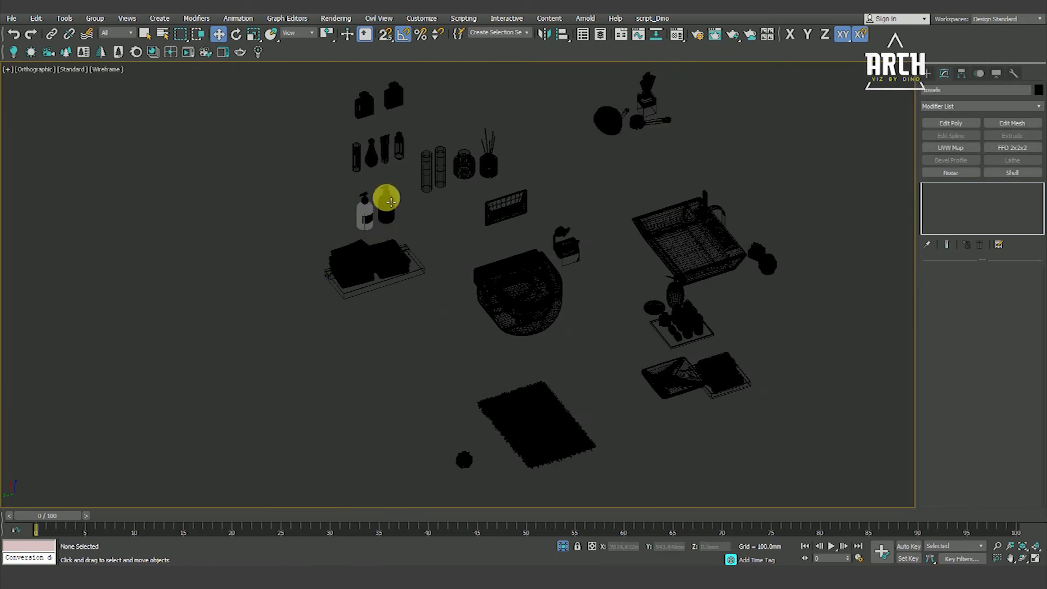
Select the two soap bottles and pan the Top wireframe view to them
key(F3)
scroll(401, 192, up, 4)
drag(266, 268, 268, 266)
key(t)
scroll(518, 244, down, 6)
key(F3)
middle_drag(256, 387, 568, 280)
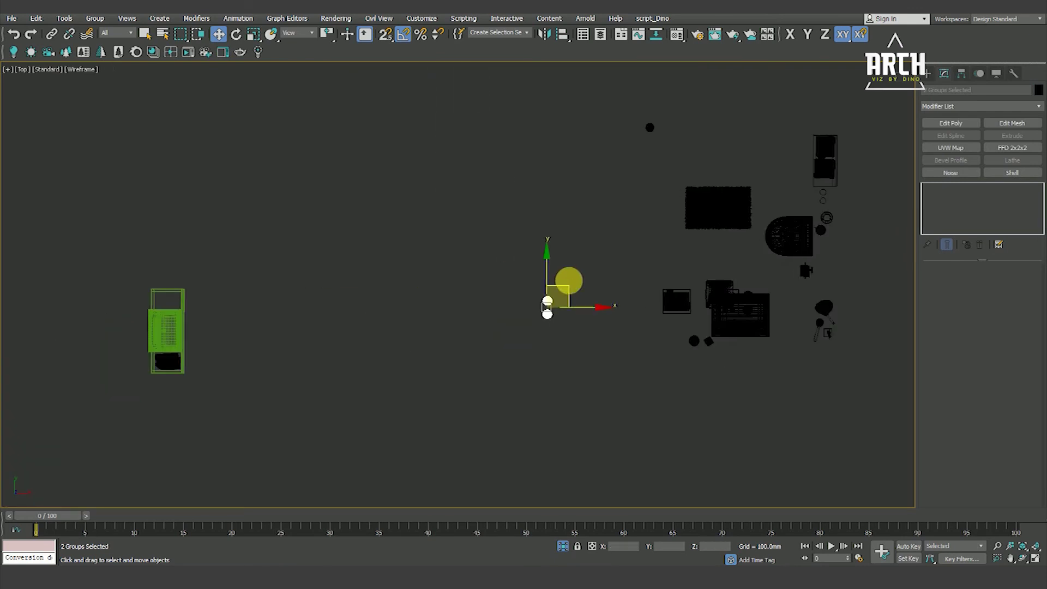
scroll(582, 276, down, 3)
scroll(391, 317, up, 5)
middle_drag(370, 339, 487, 351)
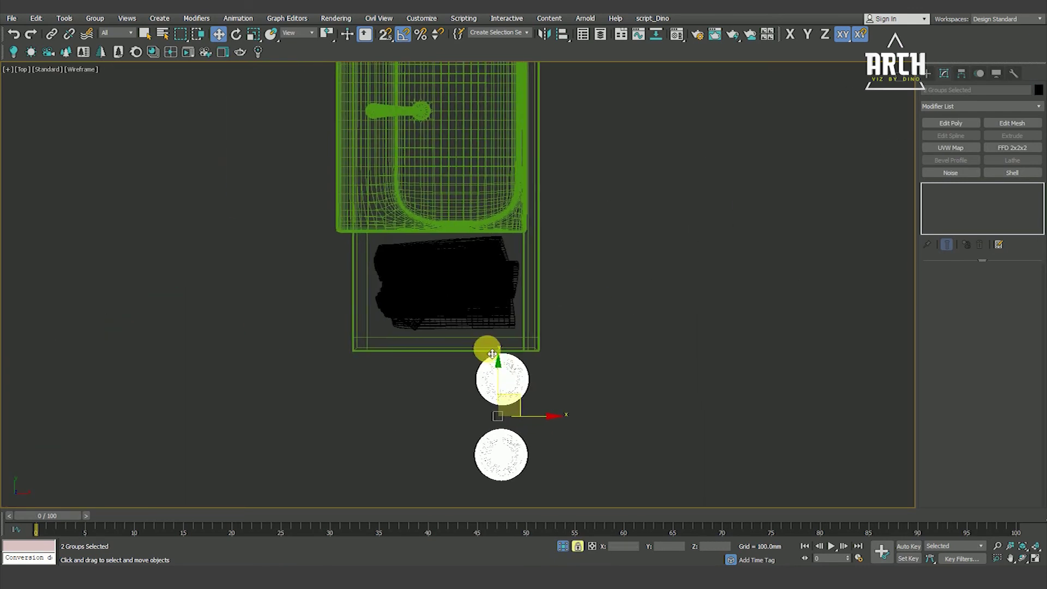
scroll(490, 354, down, 3)
Frame the bottles in Front view at counter height, then turn snapping off
key(f)
key(z)
scroll(500, 347, down, 8)
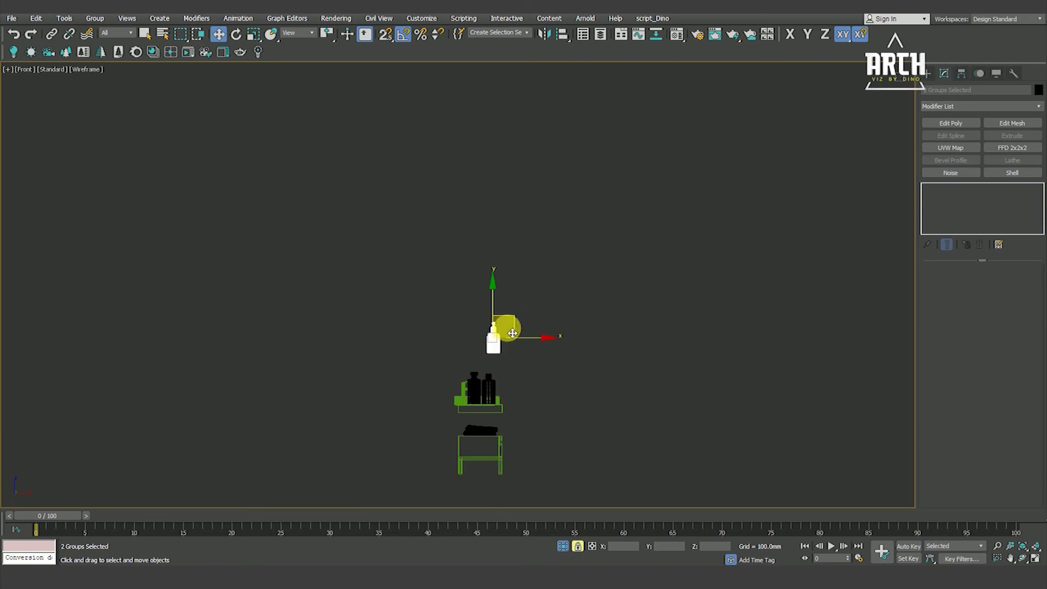
scroll(518, 366, up, 5)
scroll(524, 407, up, 5)
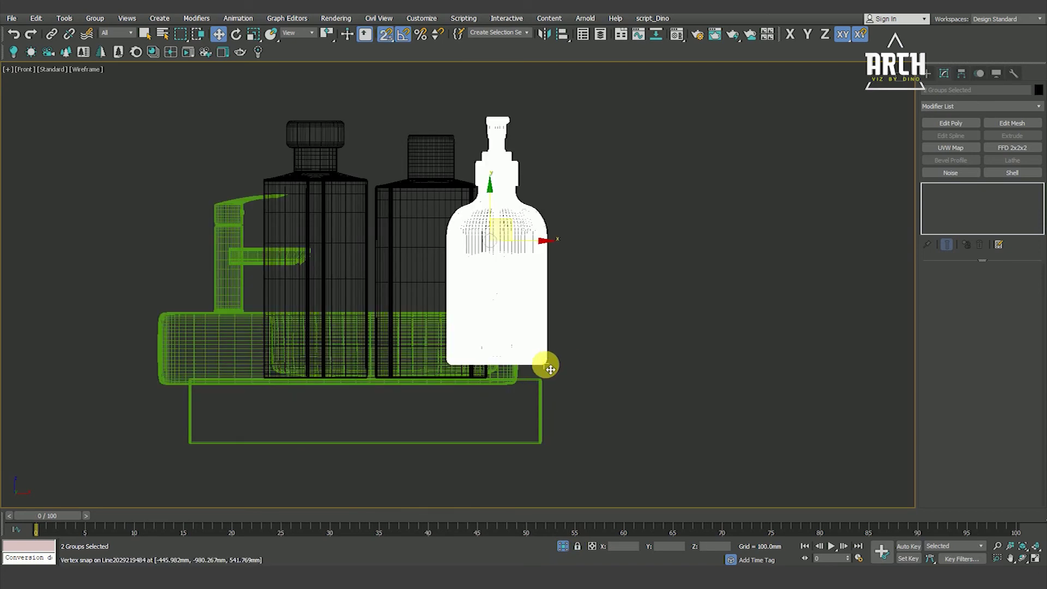
key(s)
key(t)
scroll(536, 363, up, 4)
scroll(538, 349, down, 3)
scroll(536, 342, up, 3)
key(F3)
key(F3)
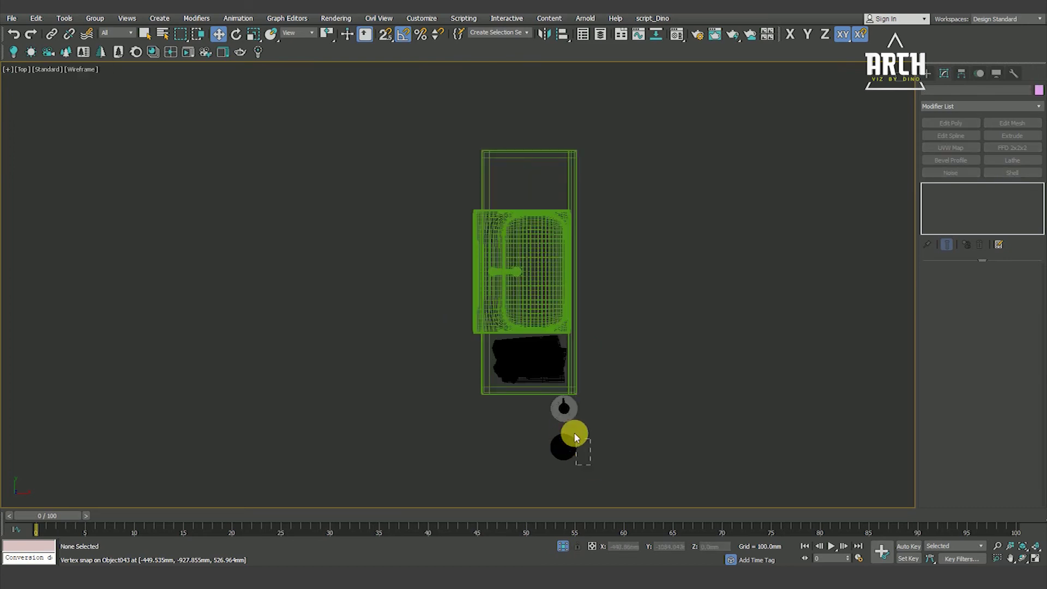
Move both soap bottles onto the countertop and space the front and back bottles apart
drag(590, 420, 562, 179)
click(563, 177)
scroll(529, 262, up, 5)
drag(480, 296, 538, 234)
click(475, 203)
drag(491, 185, 449, 268)
key(F3)
scroll(513, 273, up, 4)
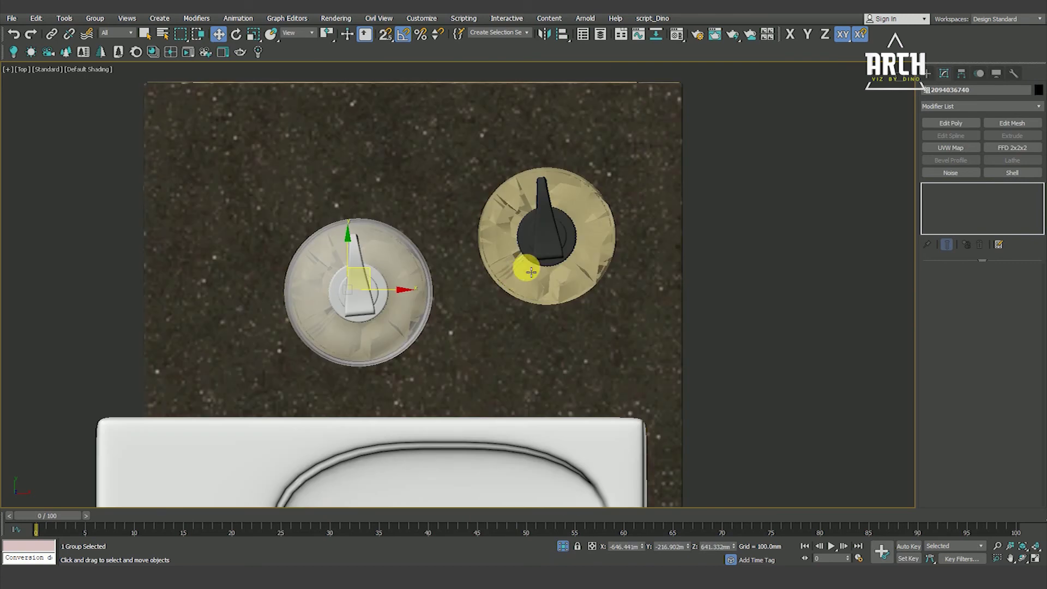
key(F3)
scroll(426, 285, down, 2)
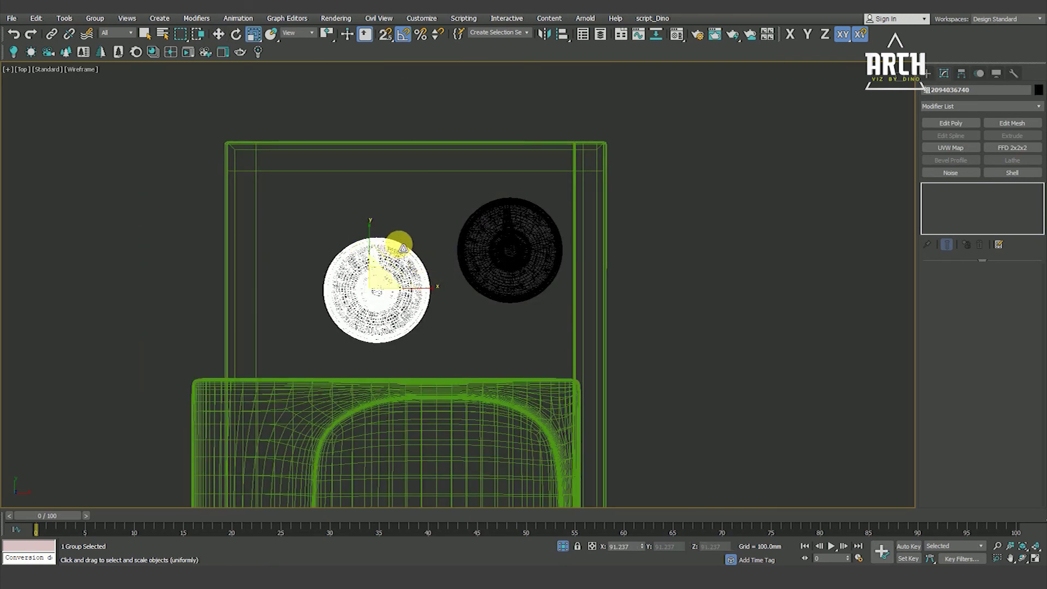
Rotate a bottle to -90° around Z and nudge the left white bottle into place
key(e)
drag(401, 233, 405, 236)
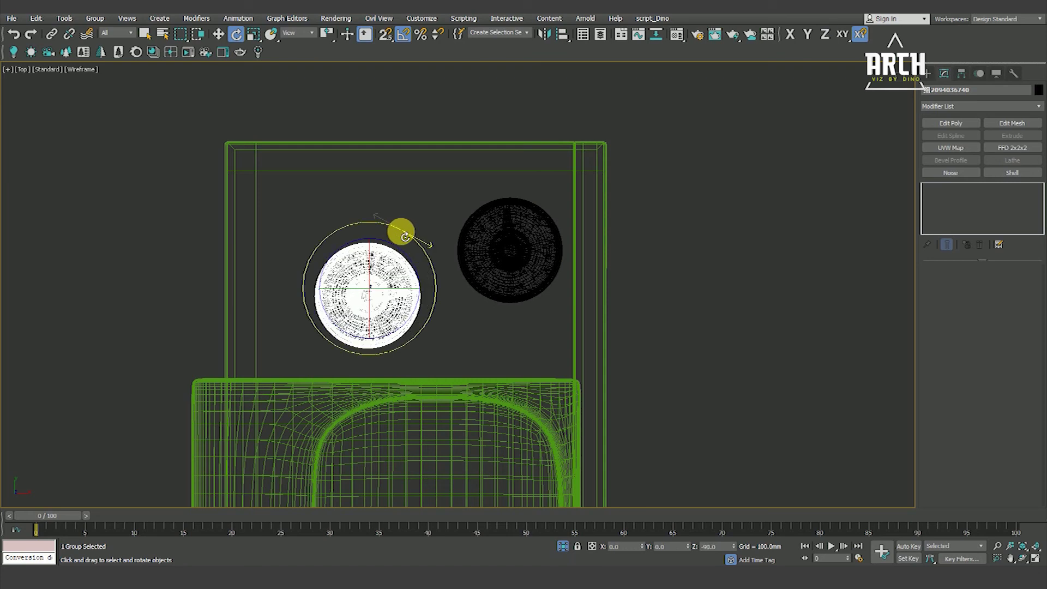
click(495, 234)
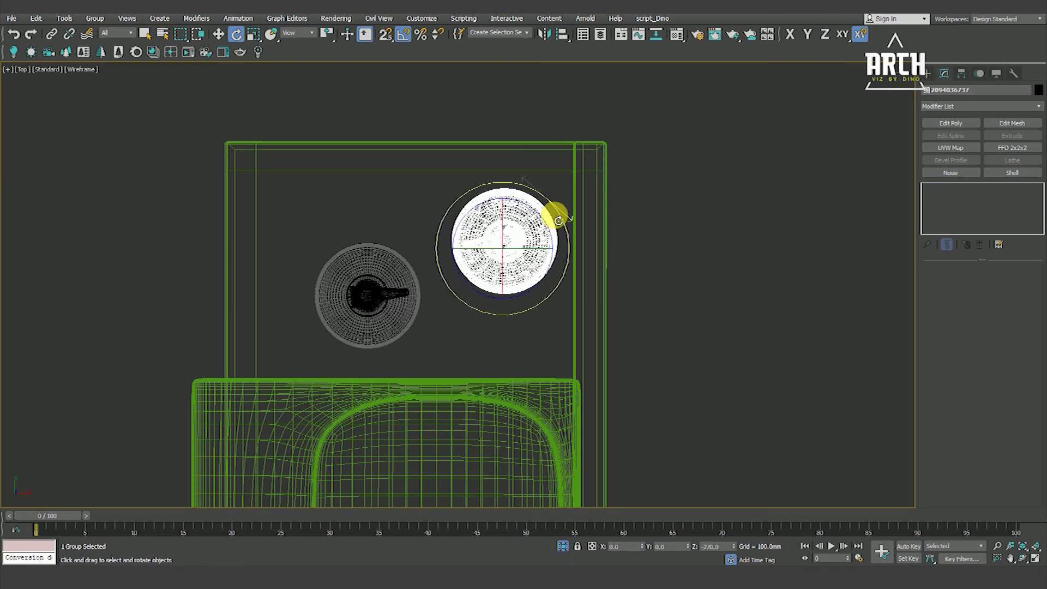
key(w)
scroll(481, 272, down, 3)
key(F3)
click(434, 283)
key(F3)
drag(446, 268, 443, 250)
Orbit into a 3D view and select all the objects on the tray
click(459, 294)
scroll(480, 294, down, 3)
scroll(469, 316, down, 3)
mouse_move(437, 341)
alt+middle_down()
mouse_move(613, 323)
mouse_move(698, 289)
alt+middle_up()
scroll(584, 311, up, 2)
scroll(602, 243, up, 5)
drag(431, 344, 434, 343)
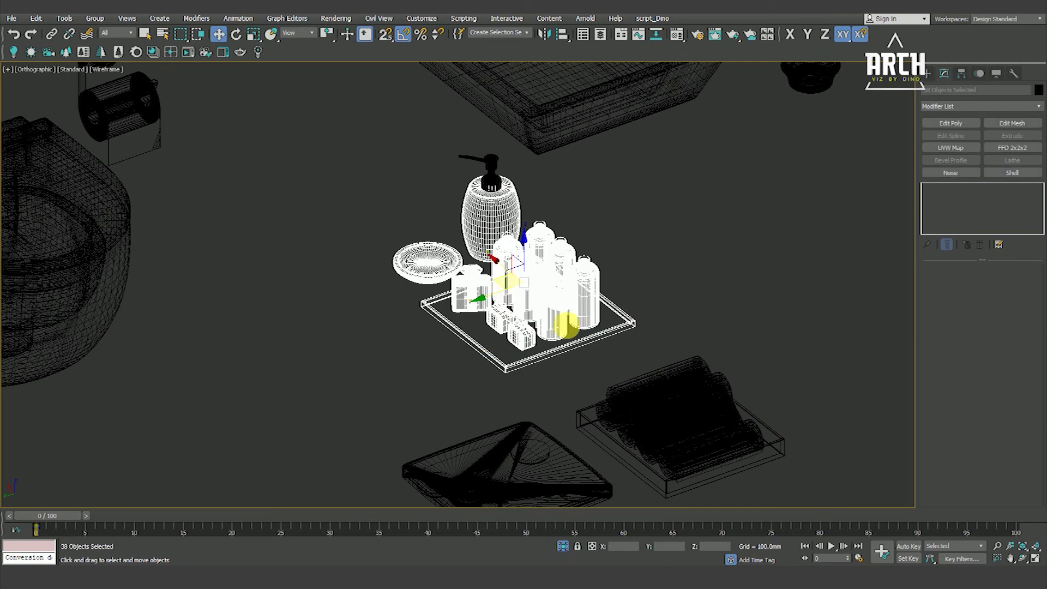
Select the tray and its contents and frame them in Top and Front views
scroll(636, 310, down, 3)
drag(677, 398, 712, 325)
click(536, 320)
key(t)
key(z)
scroll(600, 236, down, 3)
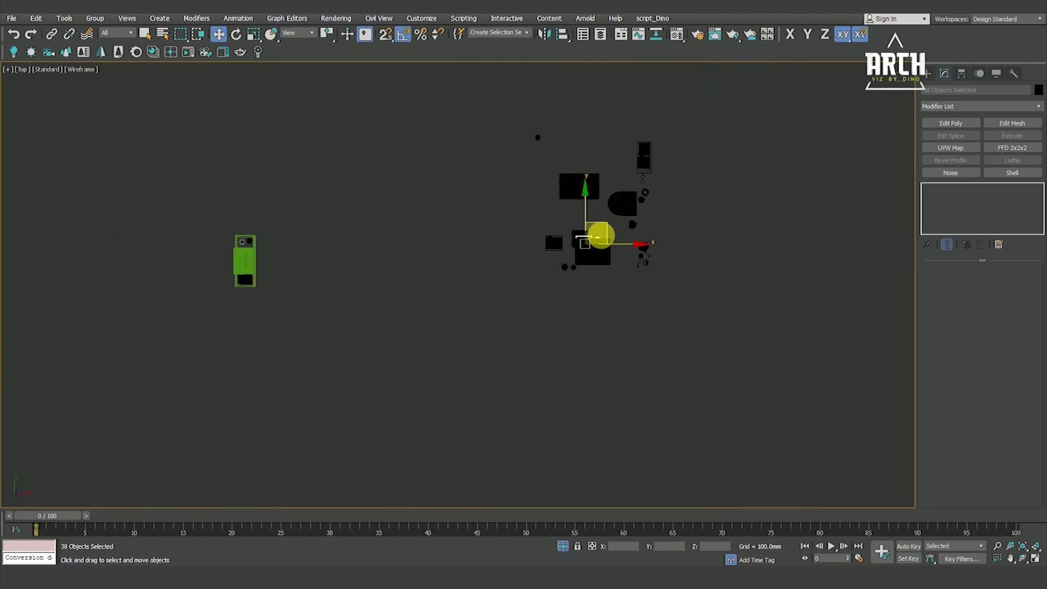
key(f)
key(z)
scroll(474, 276, down, 5)
scroll(479, 276, down, 2)
scroll(432, 295, up, 5)
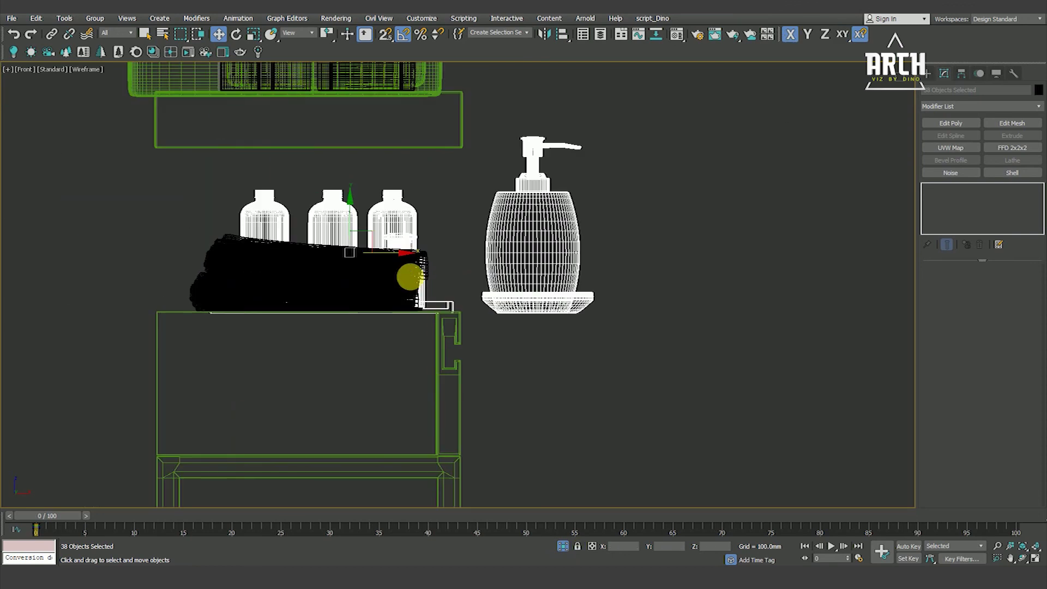
Turn on 2.5D snapping and start a snapped move from the tray's corner
key(s)
scroll(461, 294, up, 5)
drag(432, 321, 374, 358)
scroll(515, 321, down, 5)
scroll(524, 318, down, 3)
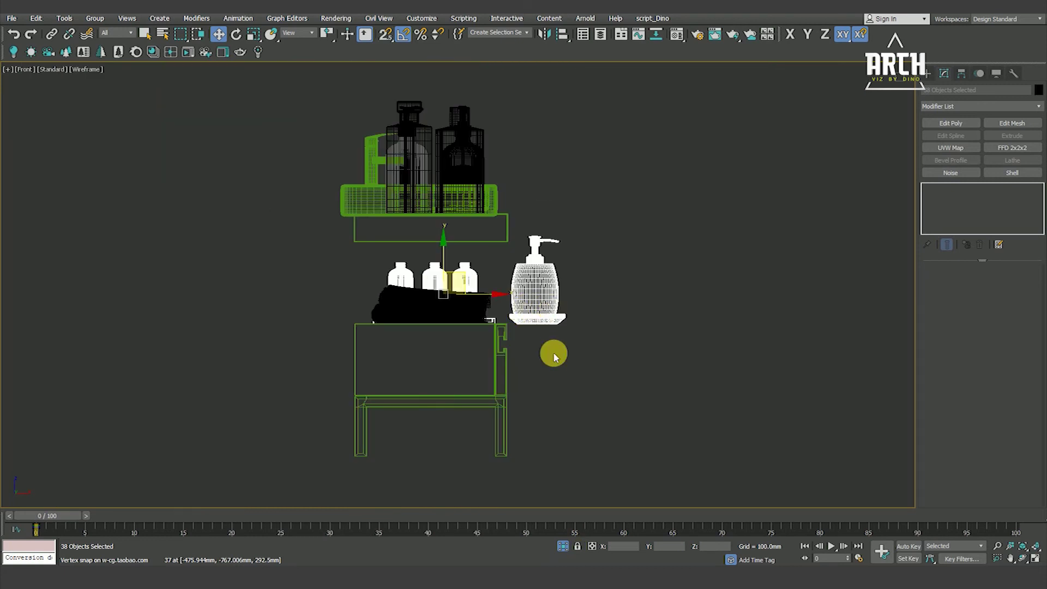
Select the soap dispenser and pump top and snap them onto the shelf edge
click(553, 358)
scroll(556, 354, up, 3)
click(539, 271)
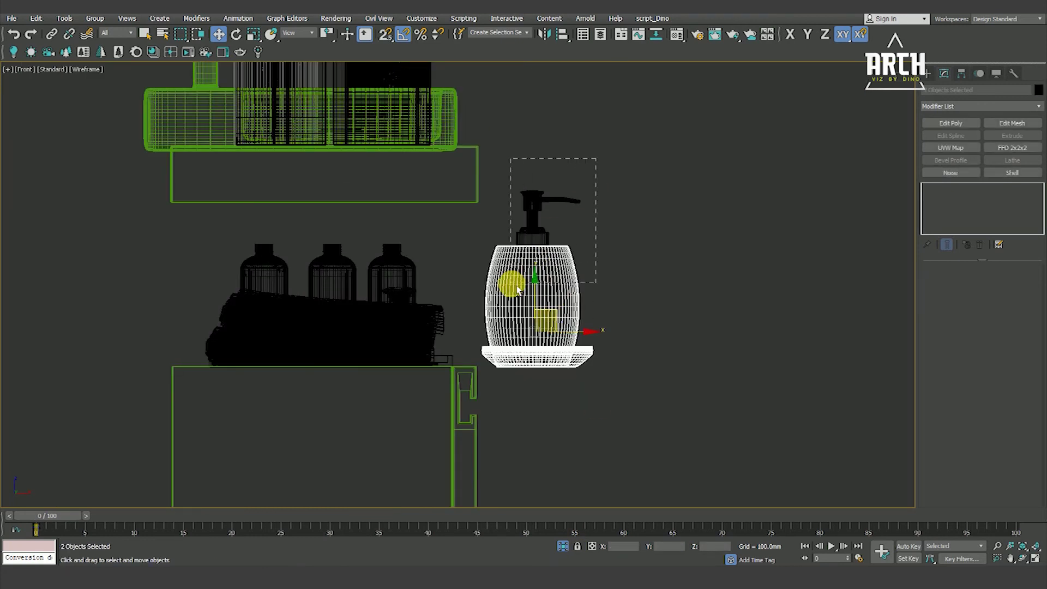
ctrl+click(528, 321)
key(w)
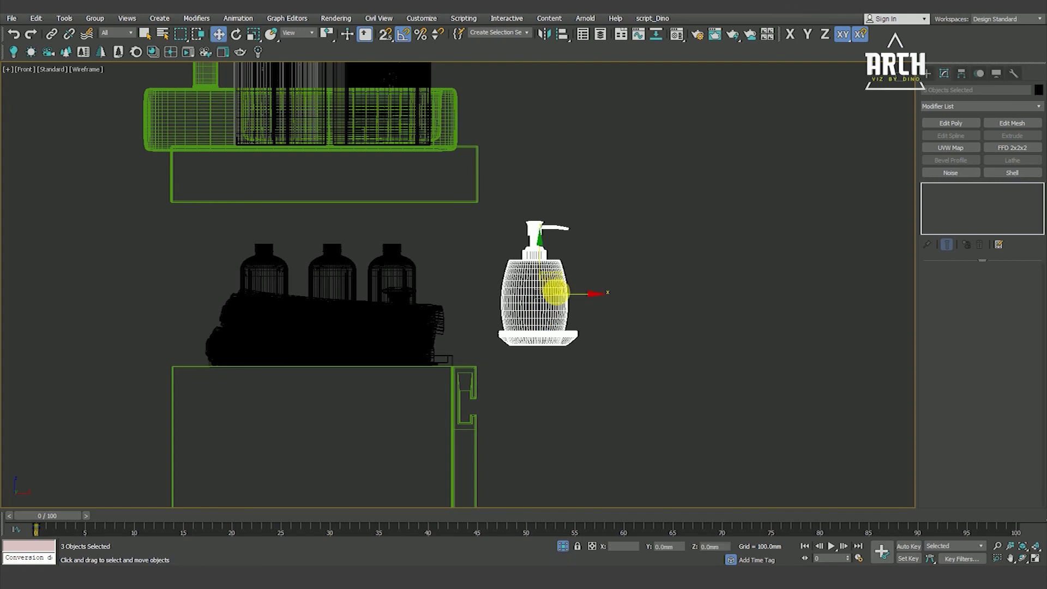
scroll(487, 376, up, 2)
scroll(487, 376, up, 3)
key(space)
drag(573, 327, 433, 350)
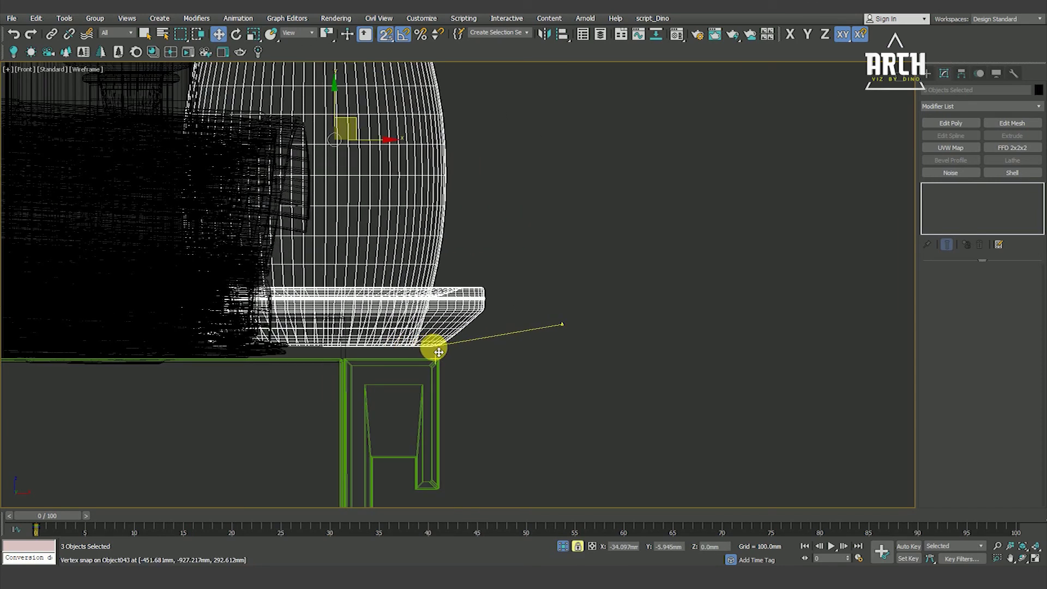
Slide the soap dispenser and dish along Y beside the towels and tray
scroll(433, 350, down, 3)
scroll(351, 280, down, 2)
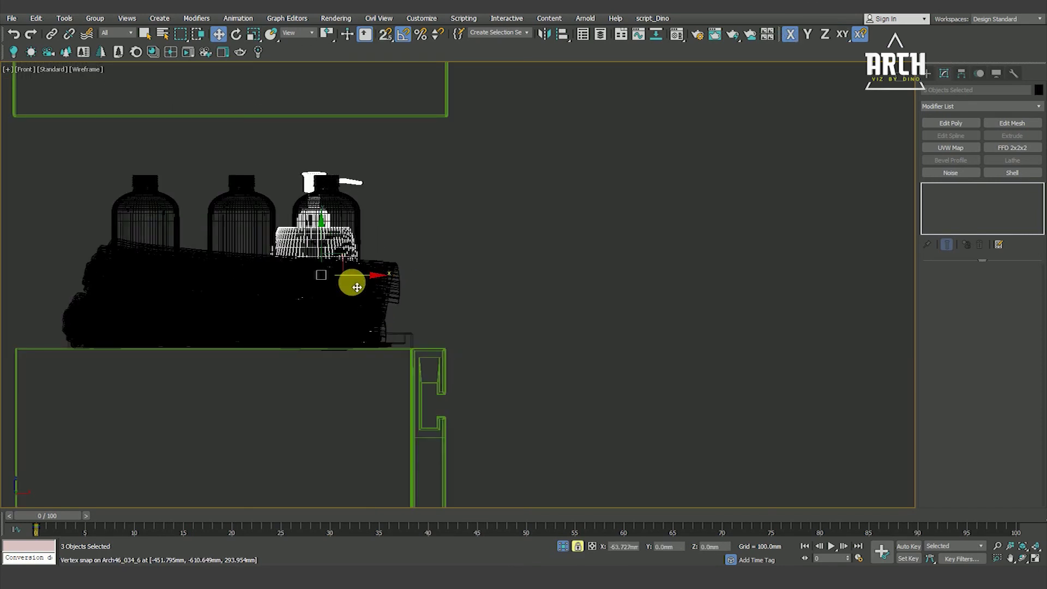
scroll(374, 286, down, 3)
mouse_move(374, 286)
alt+middle_down()
mouse_move(300, 311)
mouse_move(361, 293)
alt+middle_up()
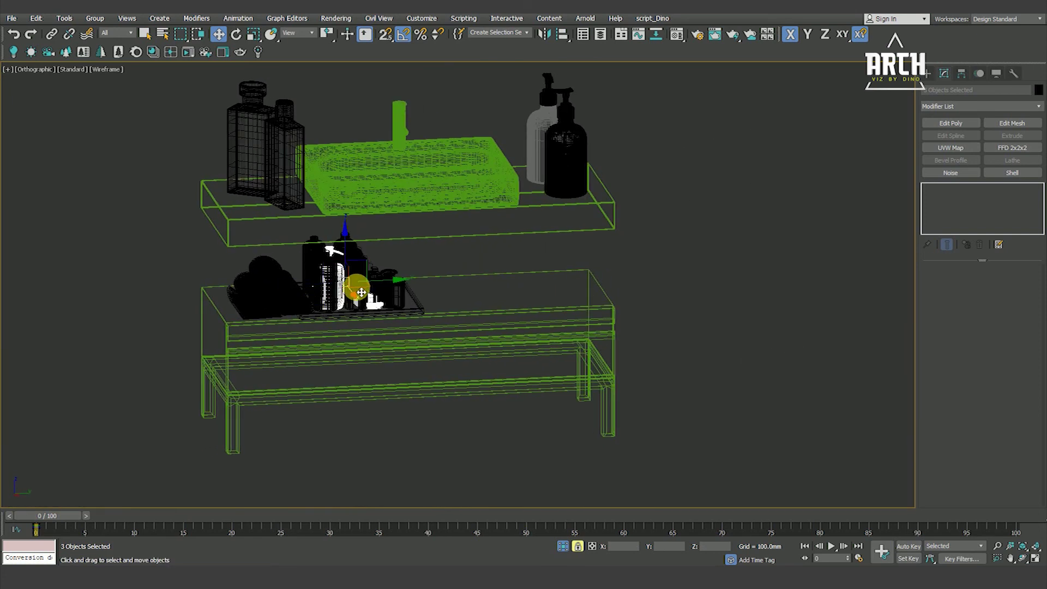
drag(396, 283, 588, 284)
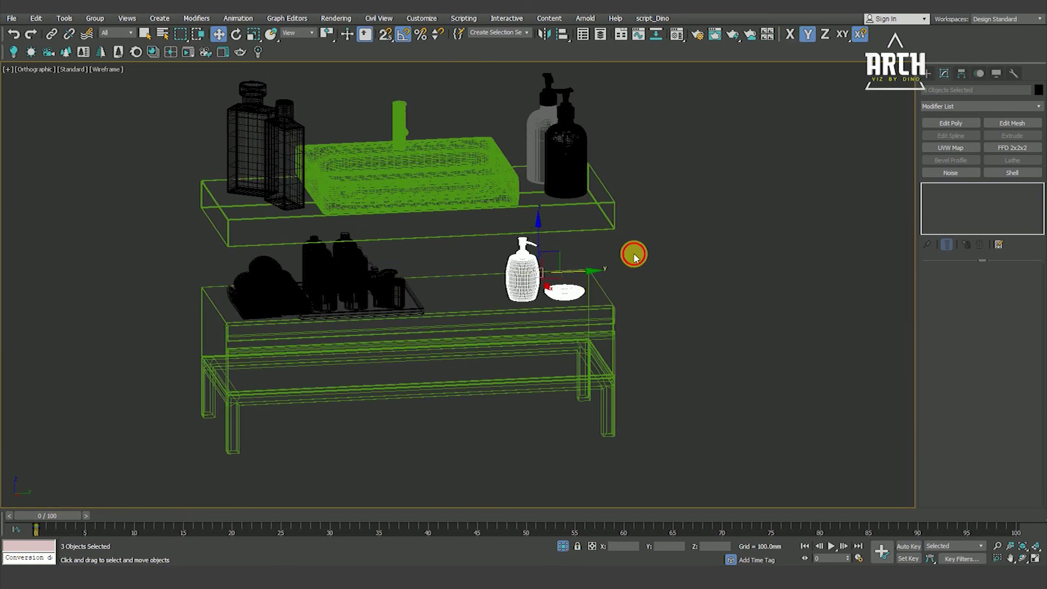
Clear the selection and toggle solid and wireframe shading to inspect the props
click(634, 256)
scroll(402, 298, up, 2)
scroll(398, 297, down, 5)
scroll(451, 358, down, 4)
scroll(406, 355, up, 1)
scroll(406, 355, up, 1)
scroll(440, 330, up, 3)
key(F3)
scroll(409, 346, up, 4)
scroll(511, 283, down, 5)
key(F3)
Box-select the lower-shelf props, press Delete, and pan over the vanity in Front view
mouse_move(681, 168)
mouse_down()
mouse_move(420, 436)
mouse_move(395, 437)
mouse_up()
key(Delete)
middle_drag(257, 283, 356, 318)
key(f)
key(z)
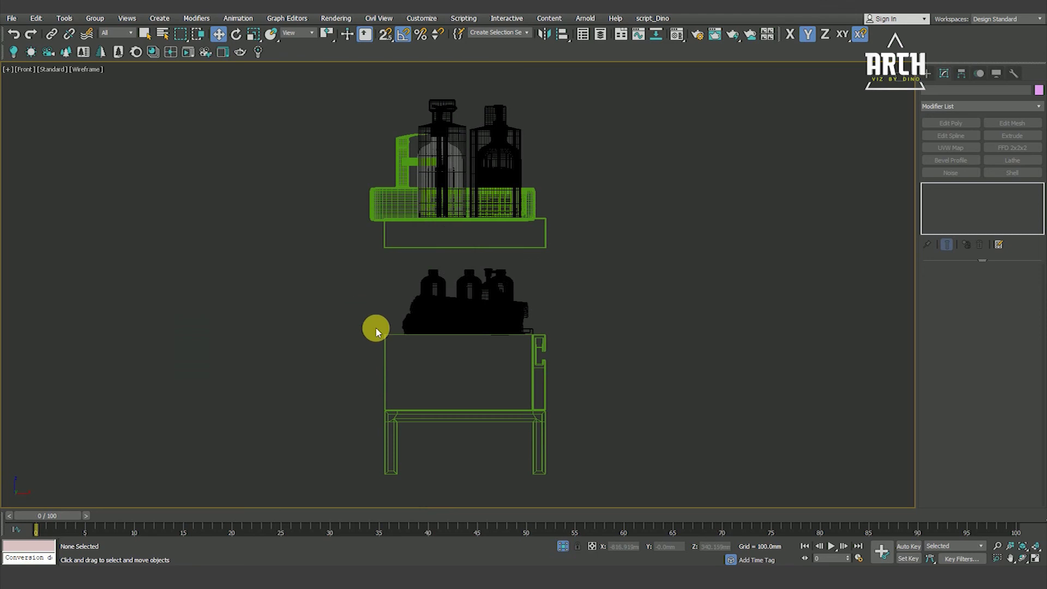
In Left view, select the bottles and tray on the lower shelf
key(l)
scroll(456, 318, down, 2)
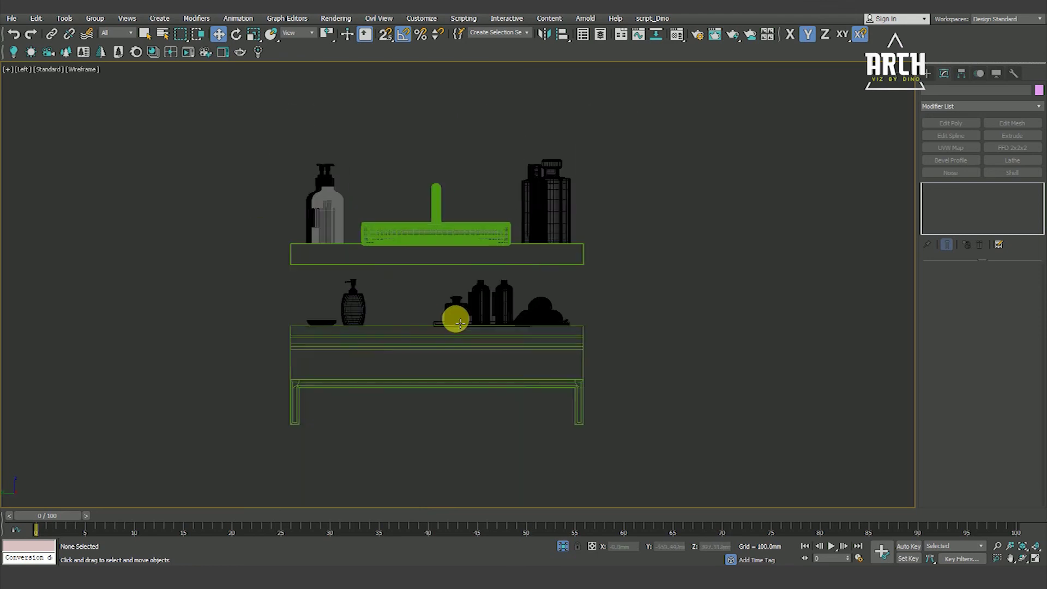
scroll(496, 303, up, 5)
scroll(305, 301, down, 2)
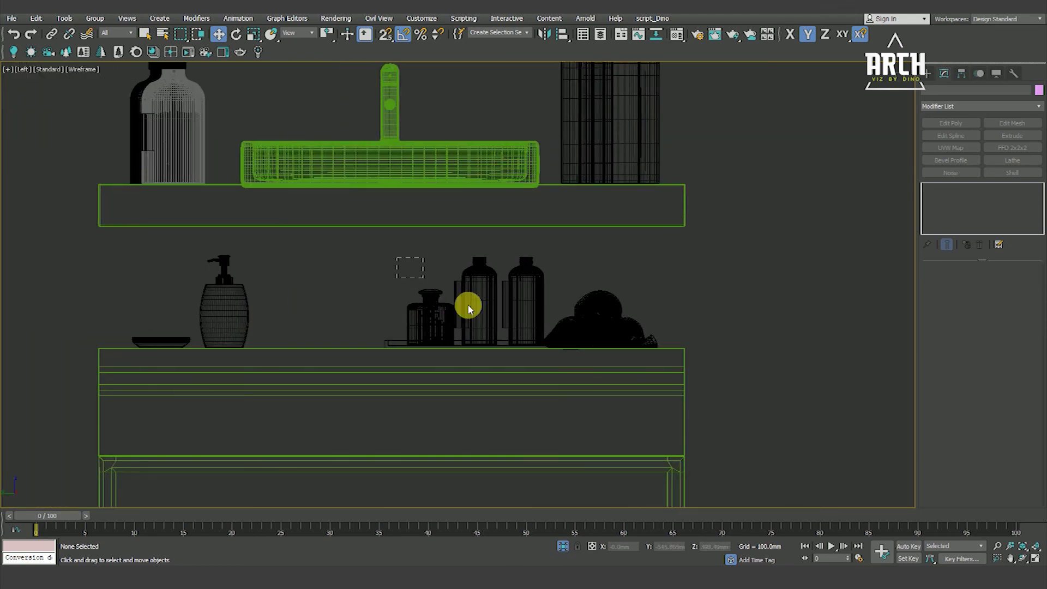
drag(537, 318, 537, 318)
scroll(388, 351, up, 2)
scroll(488, 341, up, 2)
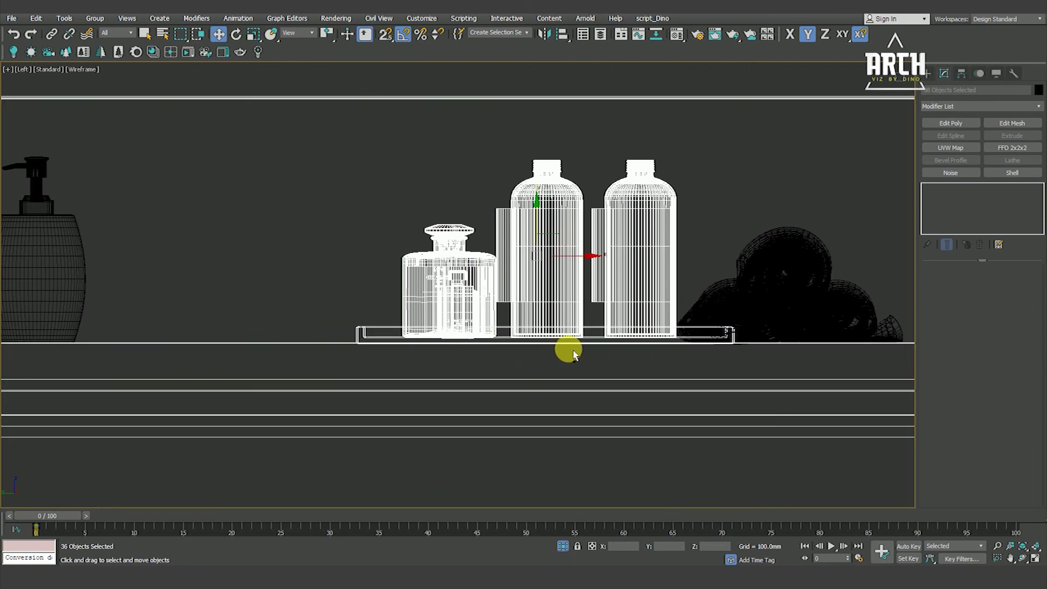
scroll(702, 334, down, 4)
Drop sink, shelf and cabinet from the selection and slide the tray left along the shelf
key(ctrl+a)
alt+click(726, 428)
drag(594, 298, 508, 311)
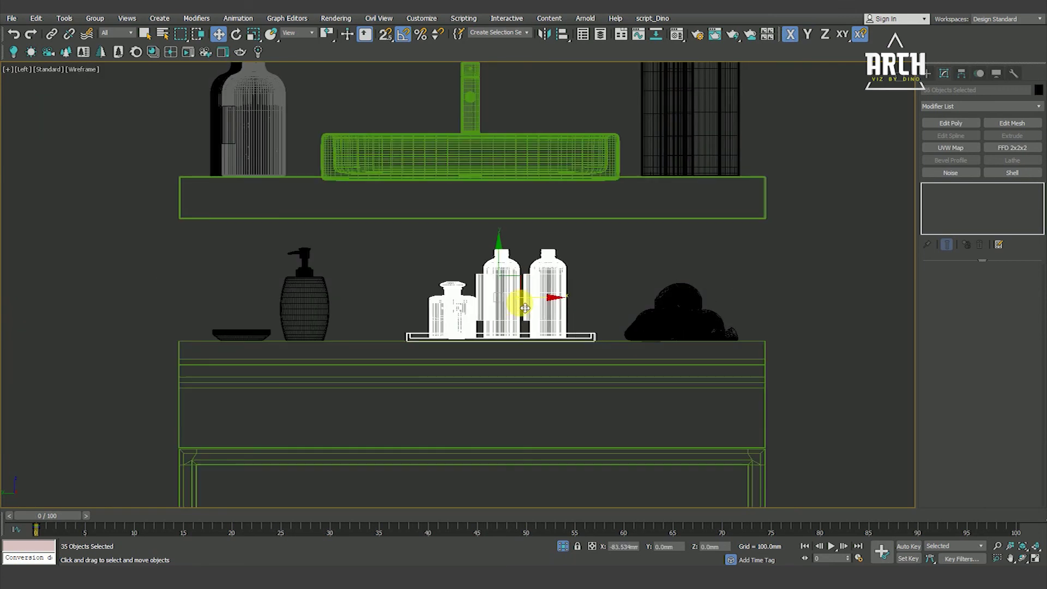
key(t)
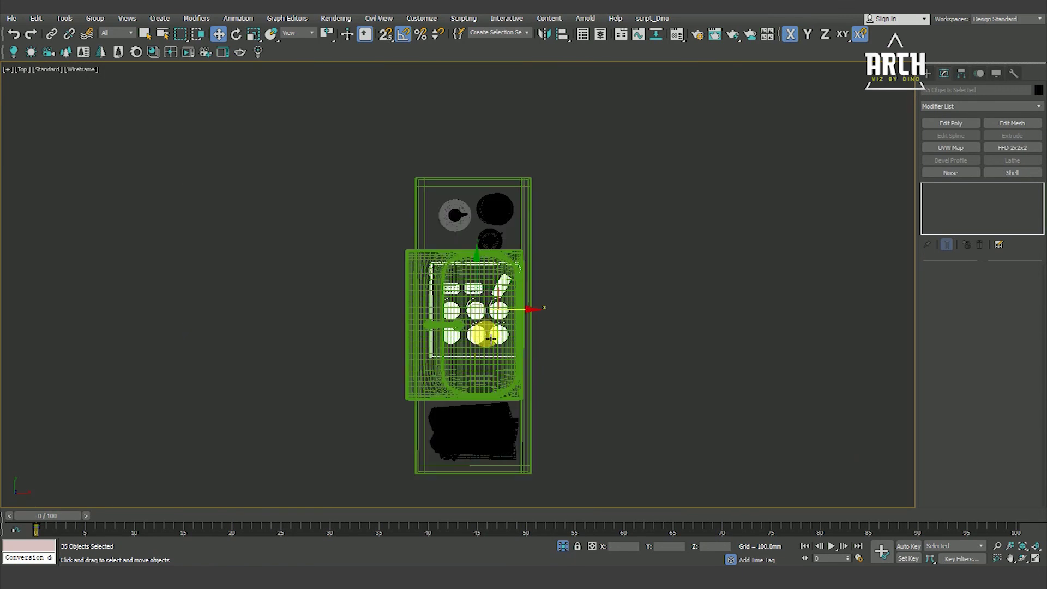
alt+middle_drag(478, 332, 427, 282)
key(F3)
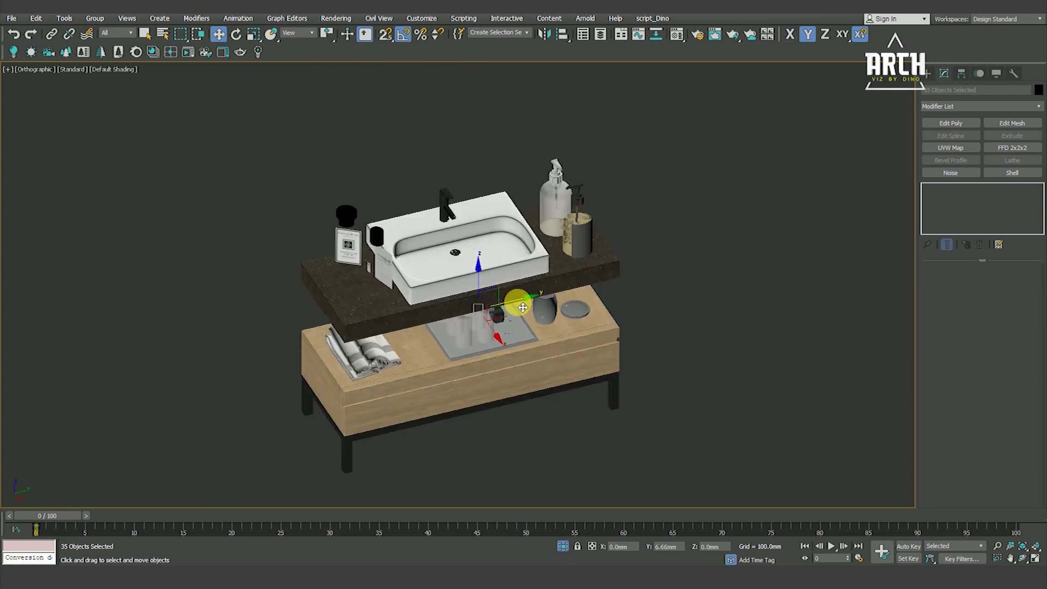
In wireframe Top view, rotate the bottle tray 90° and reposition it on the shelf
mouse_move(497, 357)
alt+middle_down()
mouse_move(325, 342)
mouse_move(466, 344)
alt+middle_up()
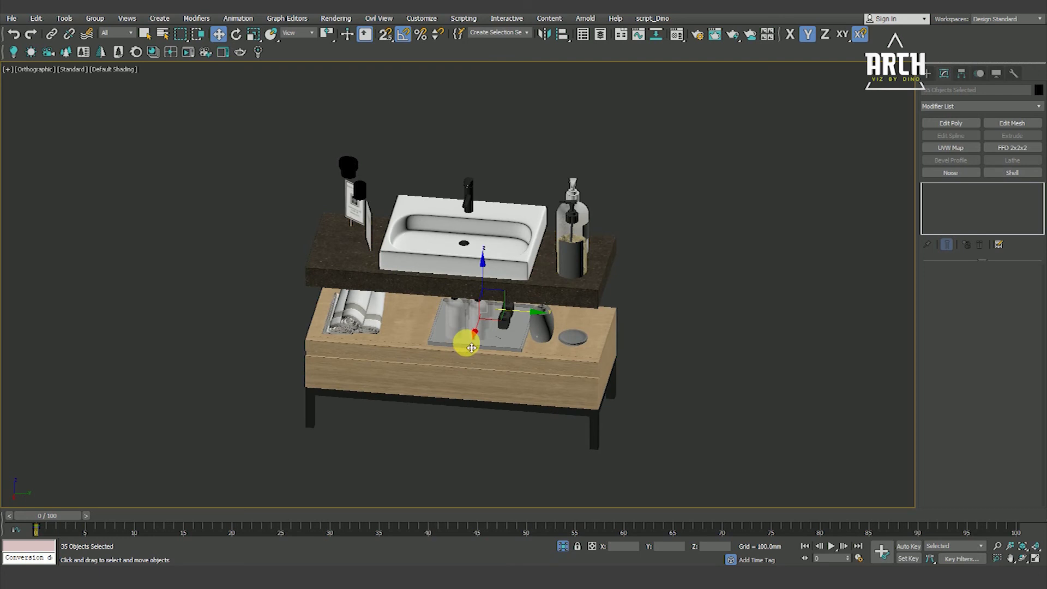
key(t)
key(F3)
key(z)
scroll(460, 306, down, 3)
key(e)
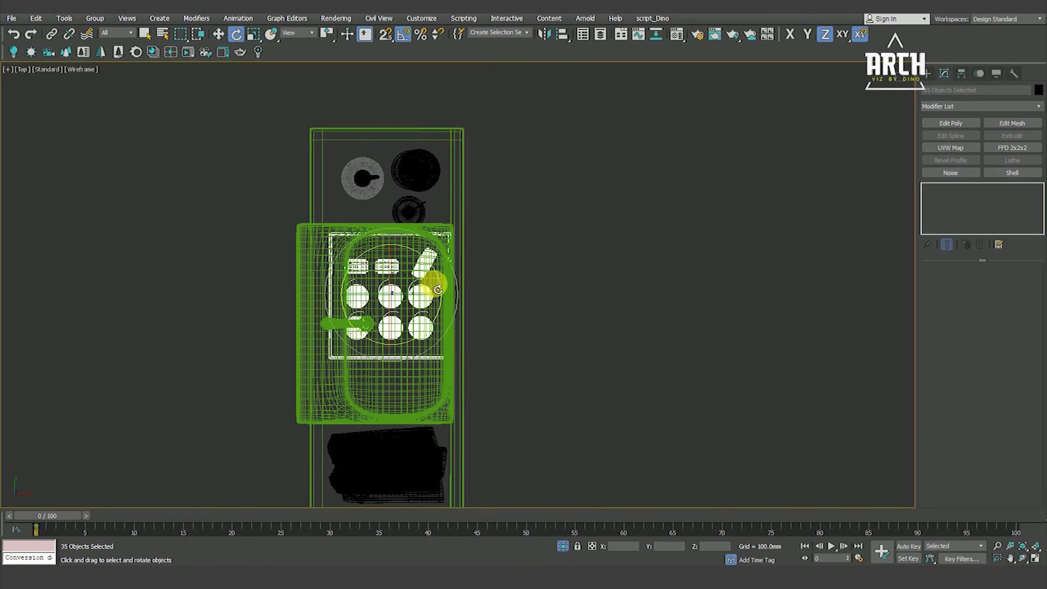
drag(452, 268, 418, 300)
key(w)
alt+middle_drag(417, 300, 435, 334)
Restore solid shading and pick PhysCamera001 from the scene camera list
key(F3)
scroll(435, 334, up, 3)
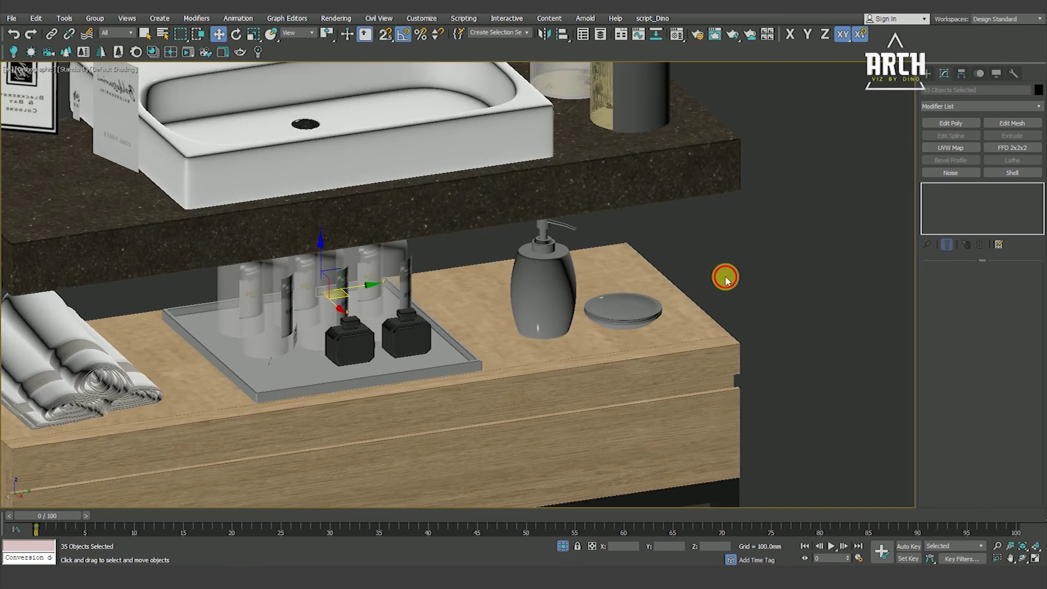
scroll(679, 292, down, 5)
key(c)
click(489, 217)
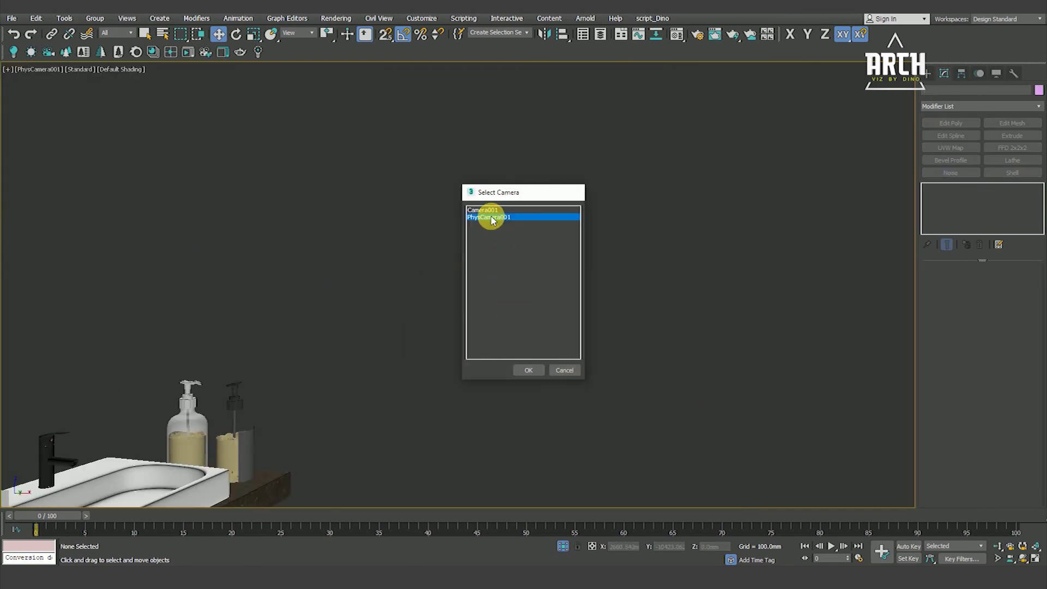
View through PhysCamera001 with safe frame shown and restore the two-viewport layout
double_click(491, 217)
key(shift+f)
key(F4)
key(F4)
key(alt+w)
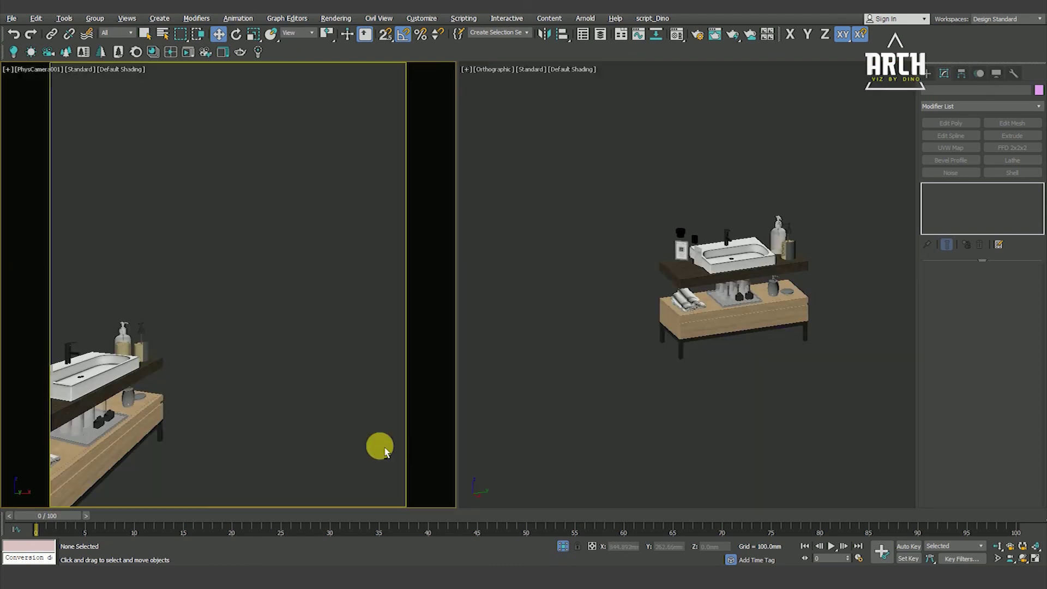
Select the folded towel and soap pieces and move them farther back in Top view
scroll(718, 285, up, 4)
scroll(682, 339, up, 3)
key(F3)
click(672, 347)
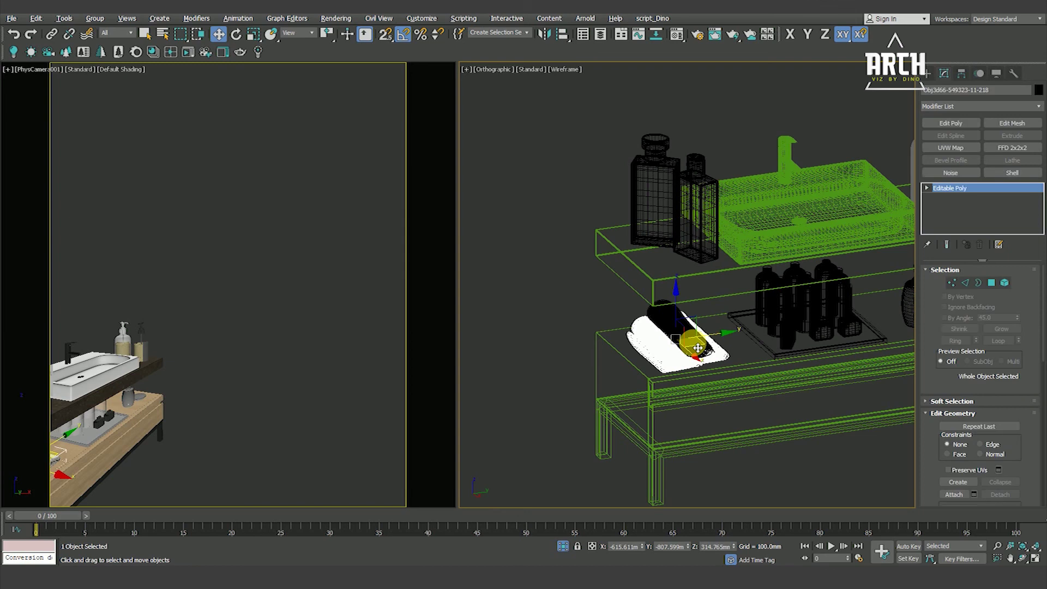
key(t)
key(F3)
scroll(600, 295, up, 3)
scroll(549, 251, up, 4)
key(F3)
alt+middle_drag(653, 342, 640, 324)
key(t)
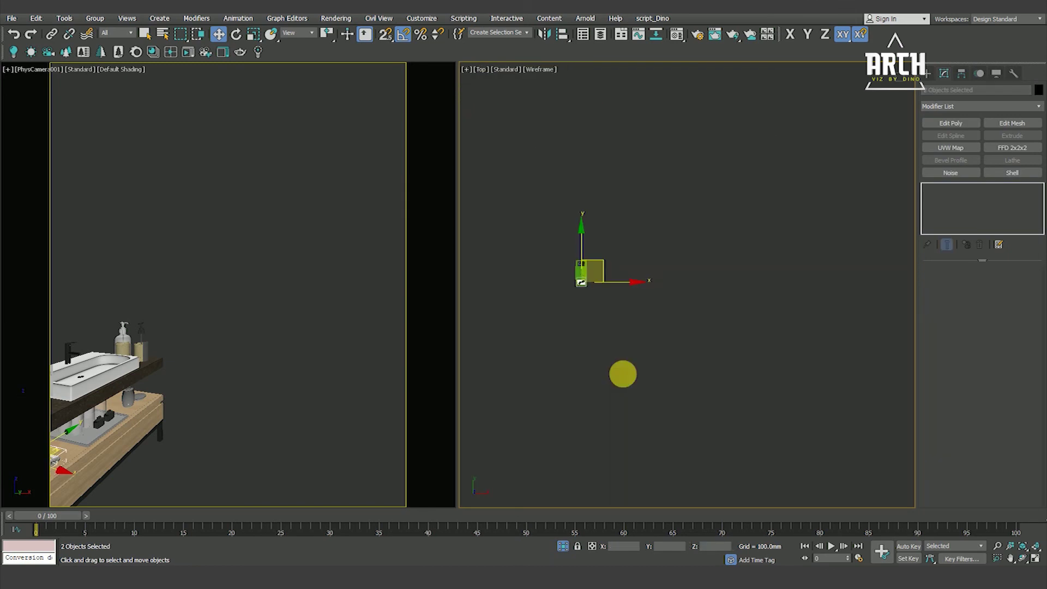
drag(646, 320, 650, 295)
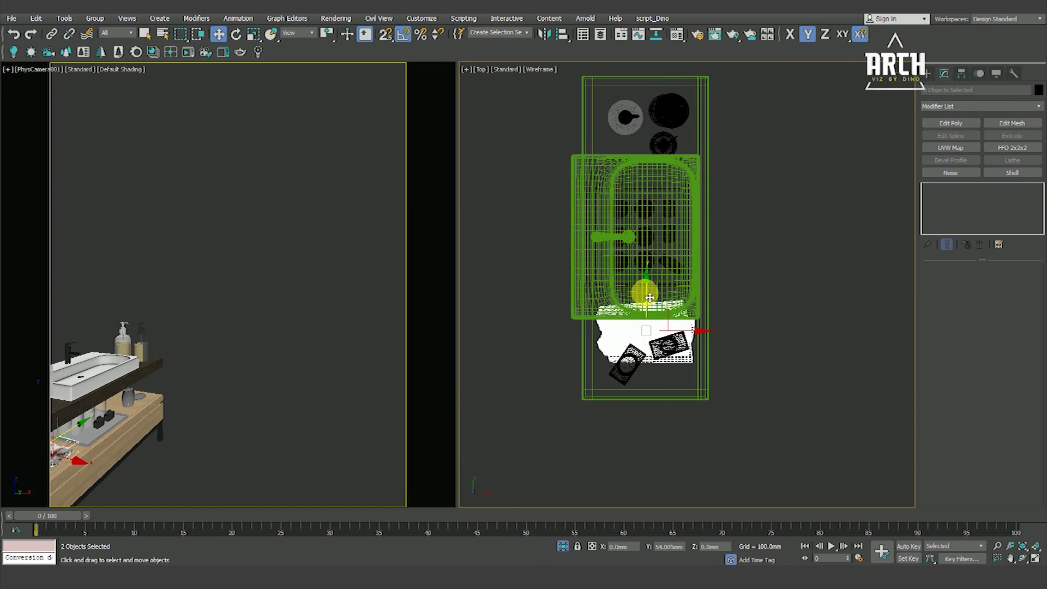
Clear the selection, toggle edged faces, and select the perfume bottle
key(ctrl+a)
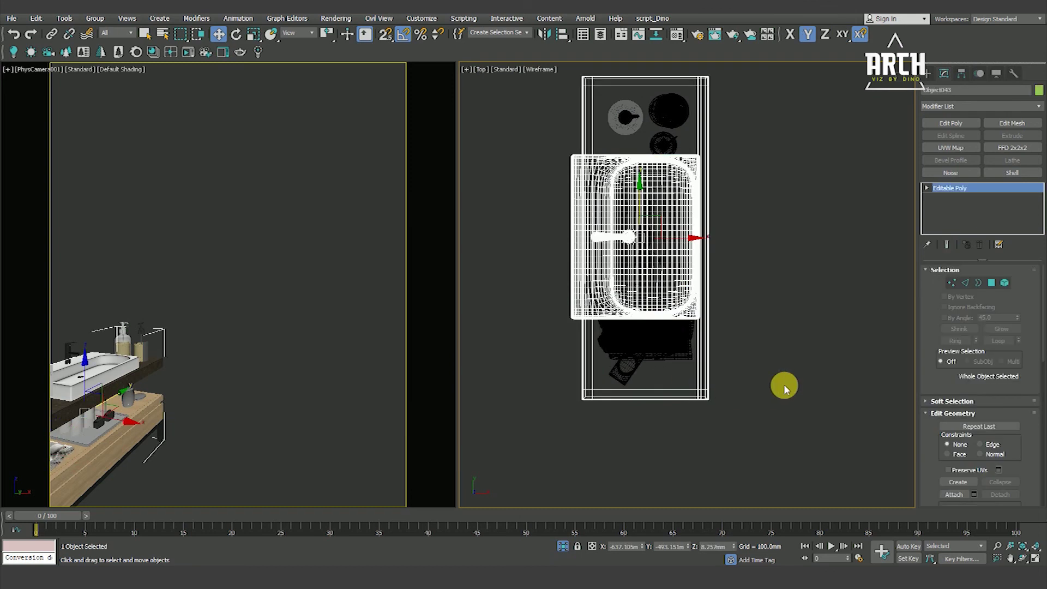
click(784, 384)
key(F4)
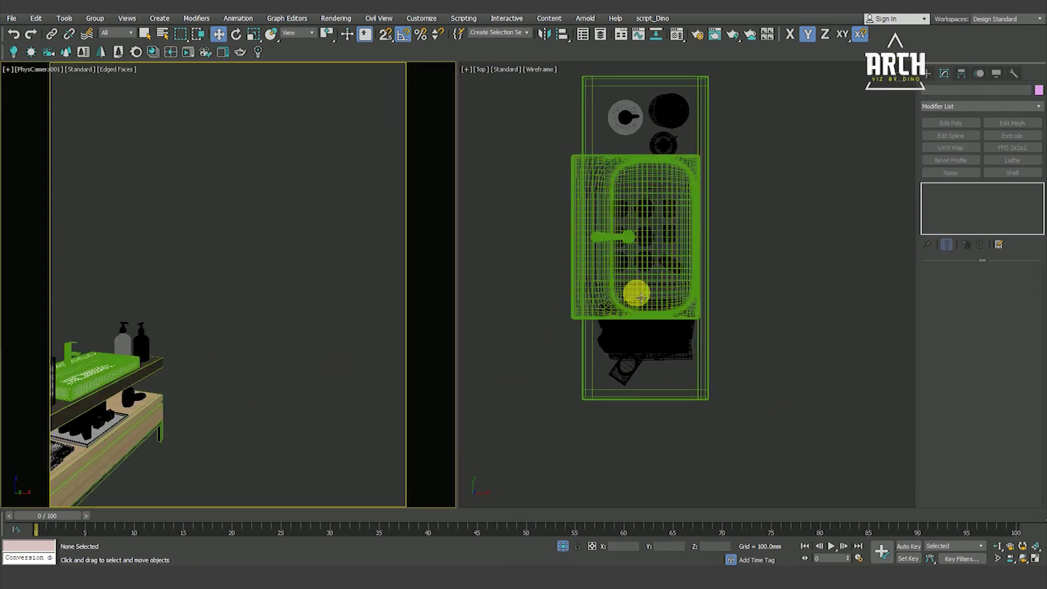
click(674, 357)
Add the dark bottle beside the perfume and nudge both slightly toward the front
mouse_move(671, 351)
alt+middle_down()
mouse_move(615, 300)
mouse_move(606, 253)
alt+middle_up()
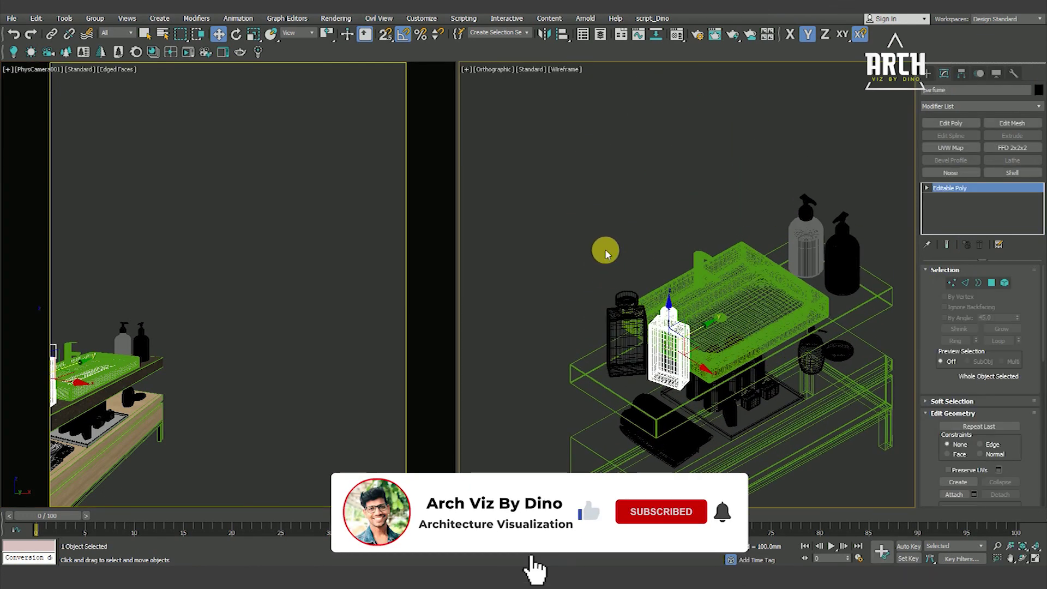
ctrl+click(676, 349)
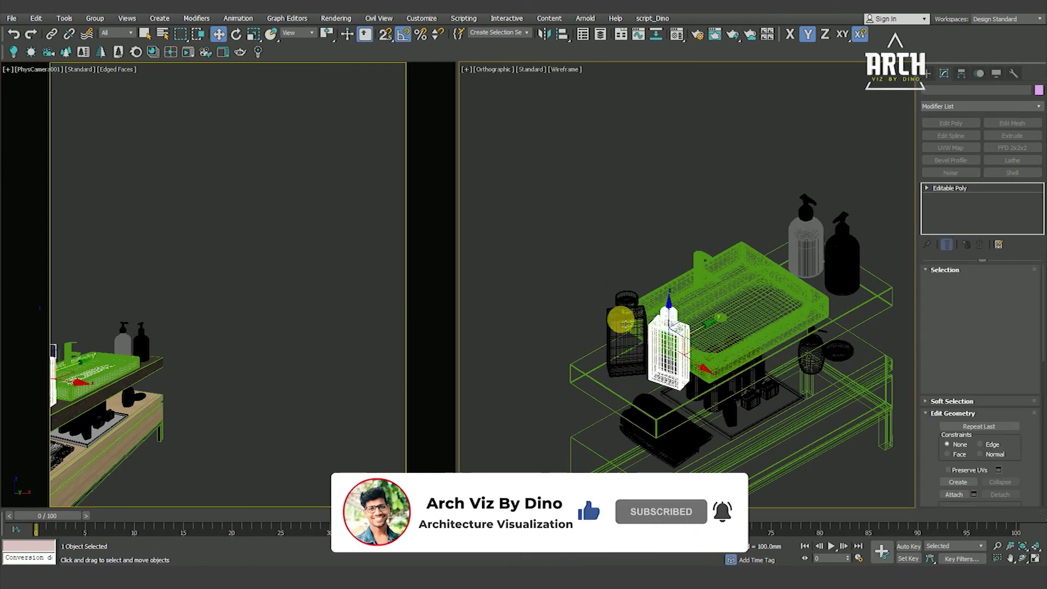
drag(686, 332, 678, 336)
Deselect the bottles and End Isolate to bring back the walls and shower
click(663, 367)
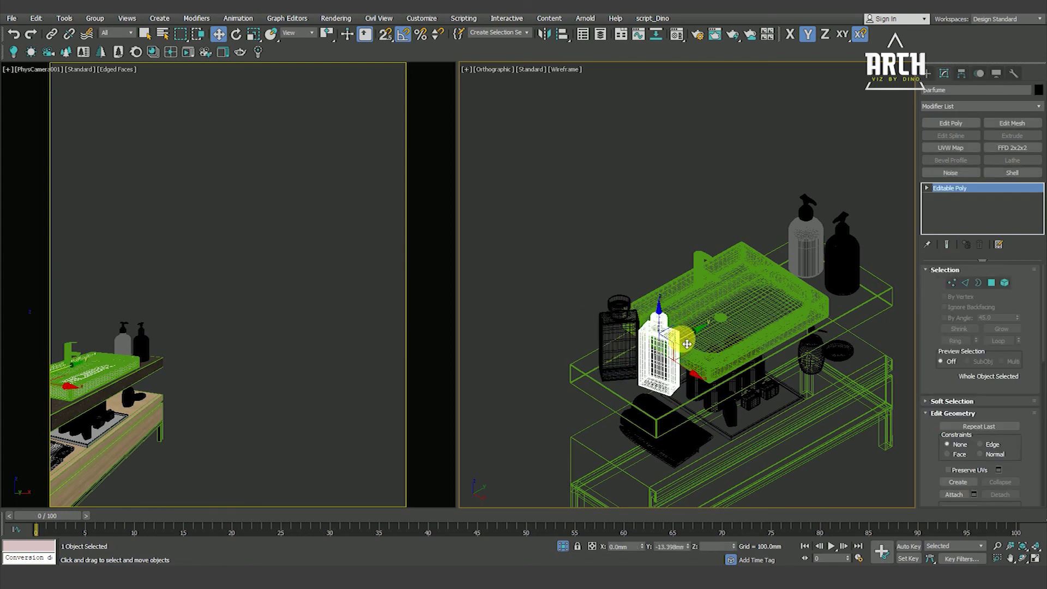
click(556, 267)
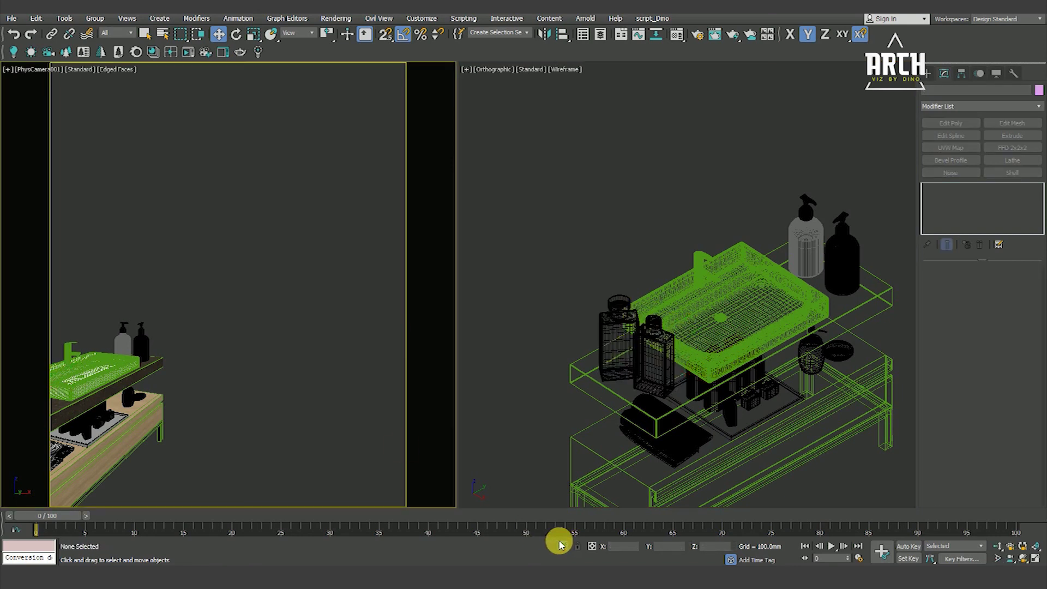
click(562, 545)
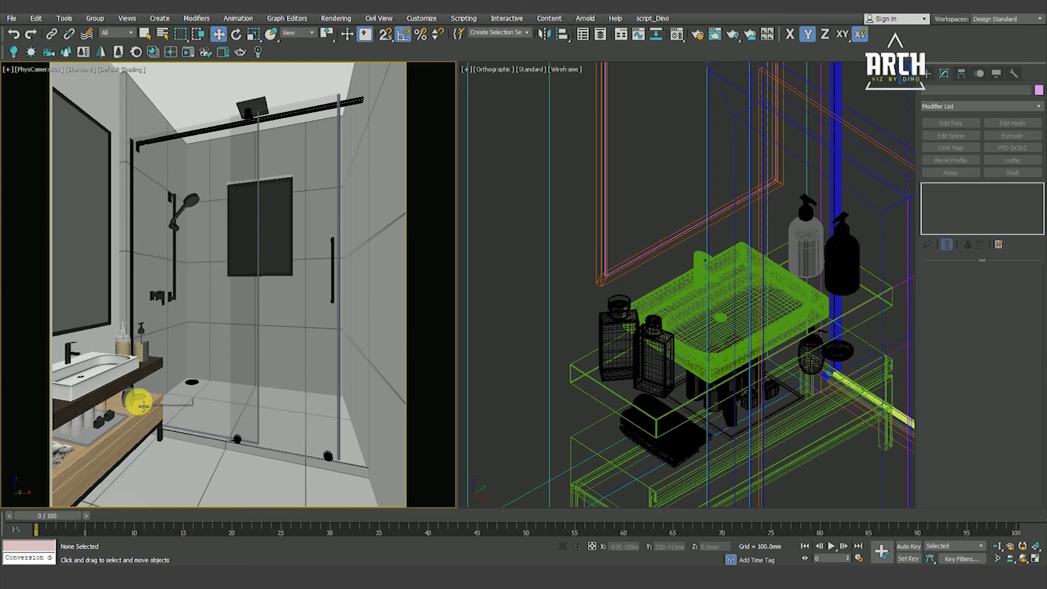